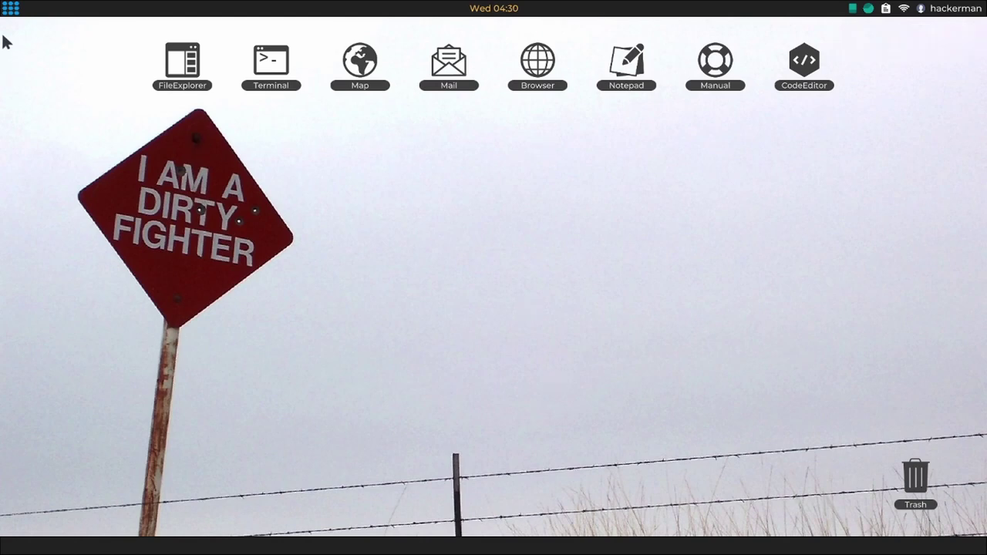
# Step: Open the apps menu's Programs submenu to list installed applications like ScanLan.exe and nmap
pyautogui.click(8, 9)
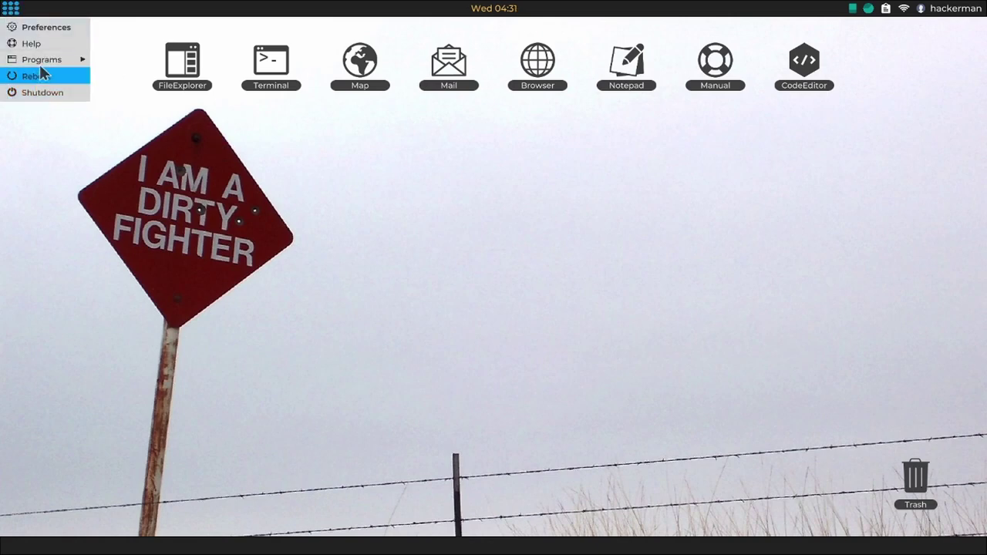
pyautogui.moveTo(42, 65)
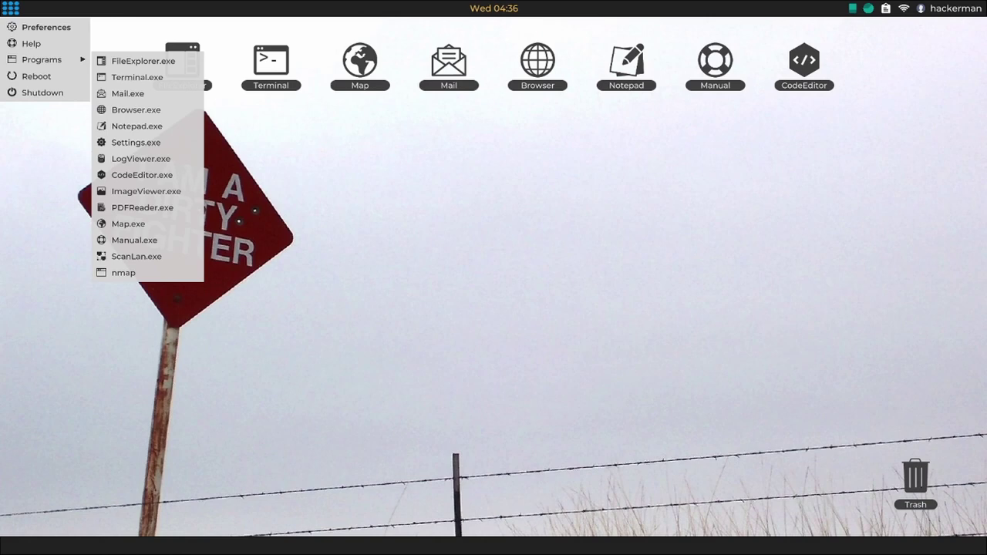
# Step: Launch Settings.exe and view the Generic RUH531 hard disk details: 350 MB, 4200 RPM
pyautogui.click(52, 25)
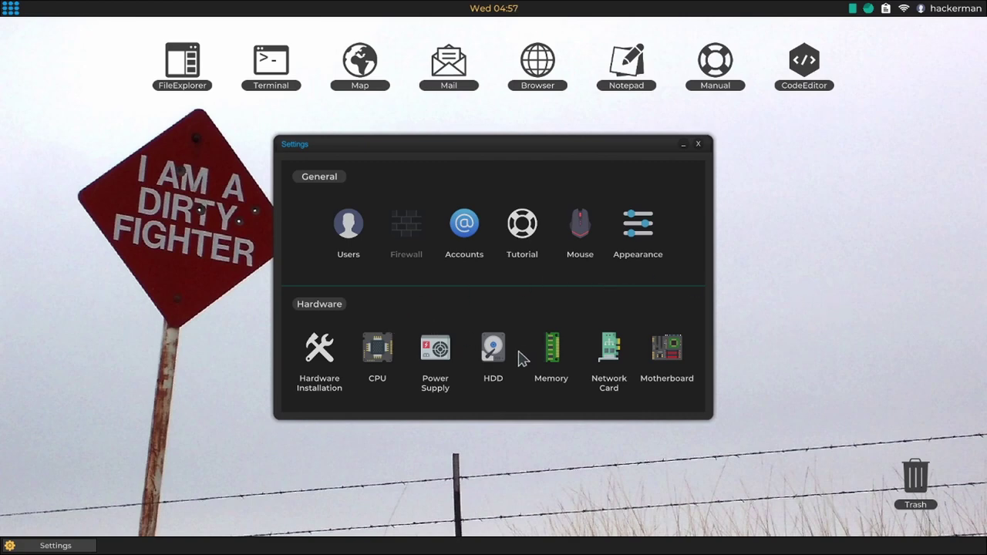
pyautogui.click(492, 352)
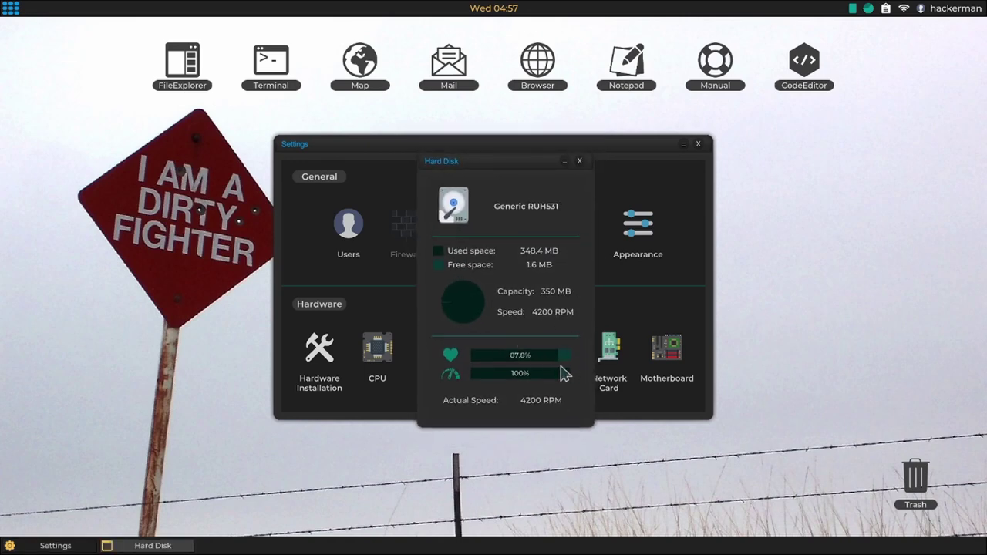
# Step: Swap the Generic RUH531 drive for the Temstate-pact VVC_892, apply the changes and reboot
pyautogui.click(579, 161)
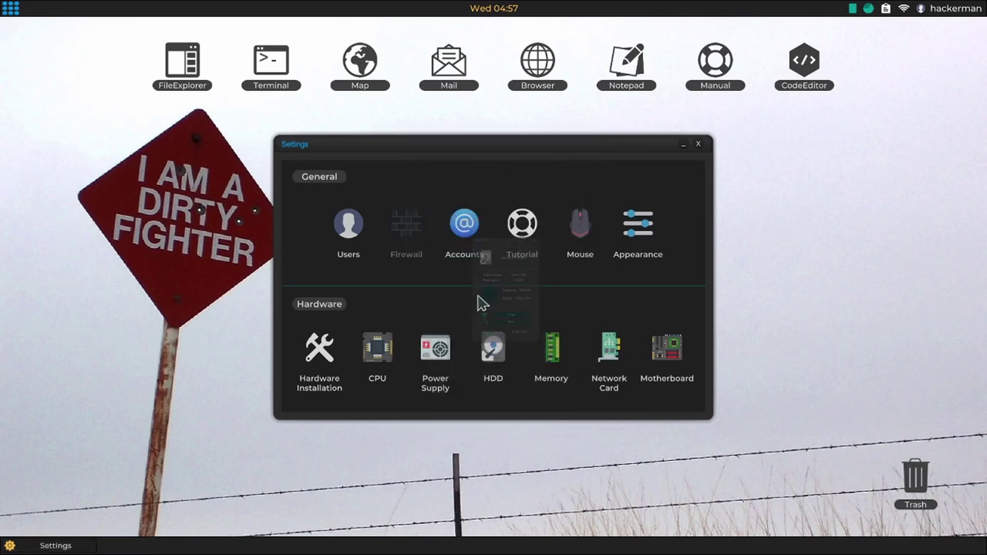
pyautogui.click(320, 359)
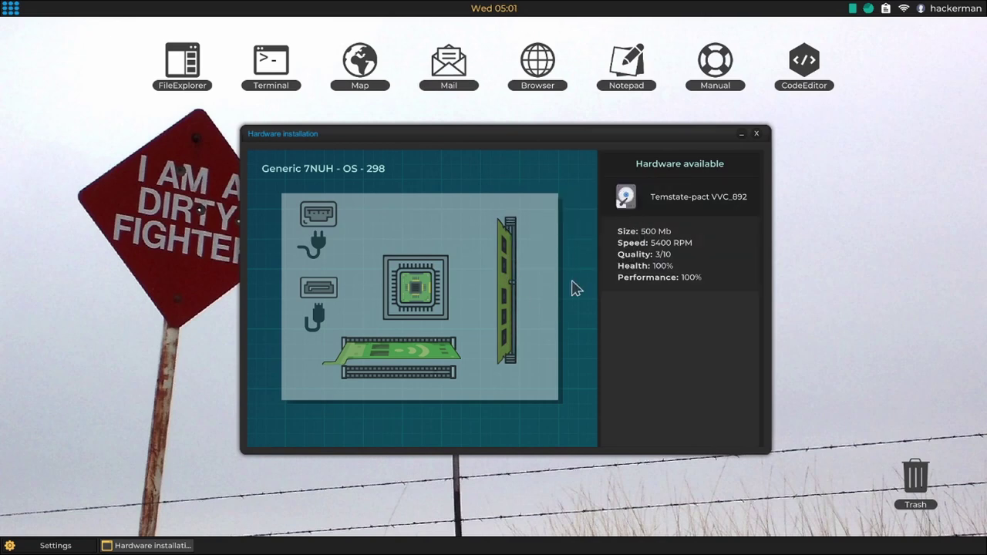
pyautogui.moveTo(309, 291)
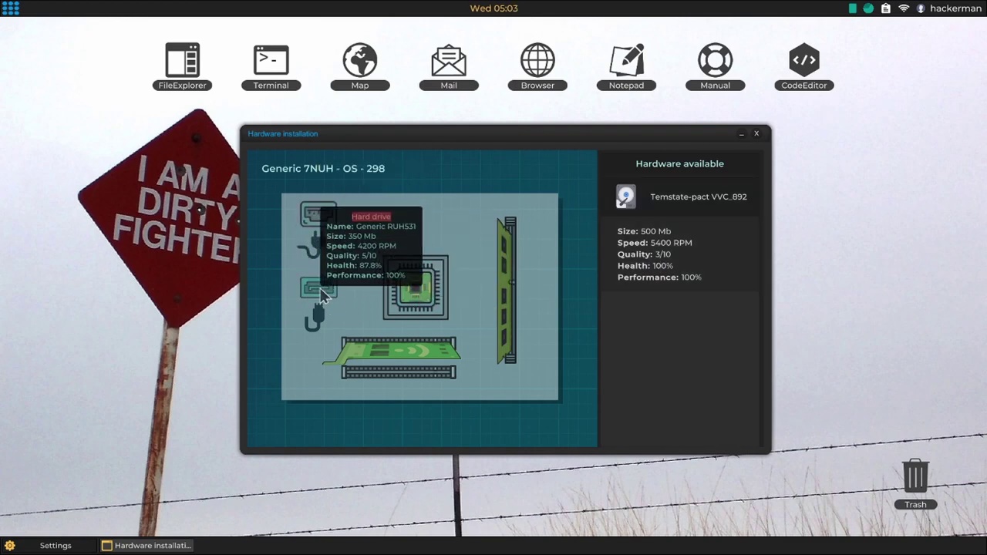
pyautogui.click(309, 286)
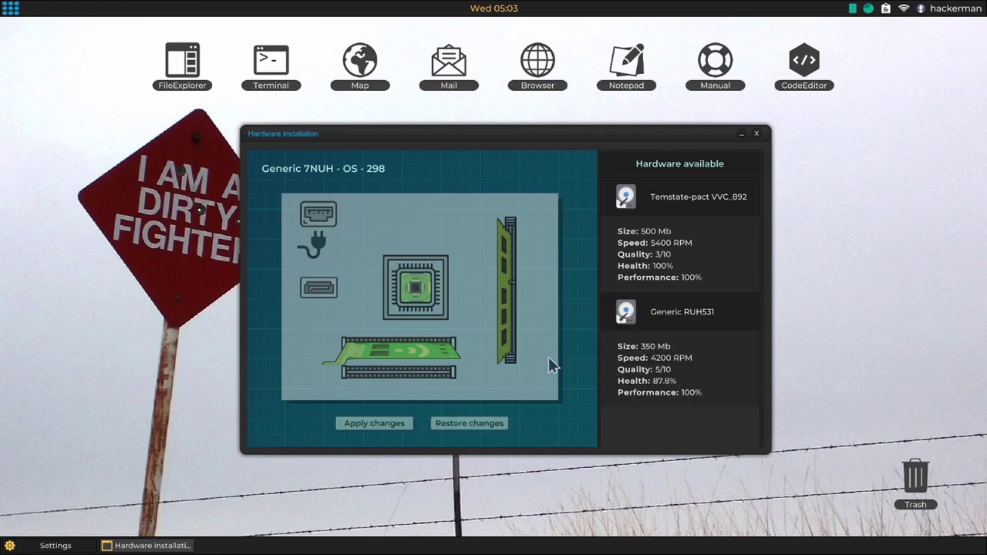
pyautogui.moveTo(661, 241); pyautogui.dragTo(318, 288)
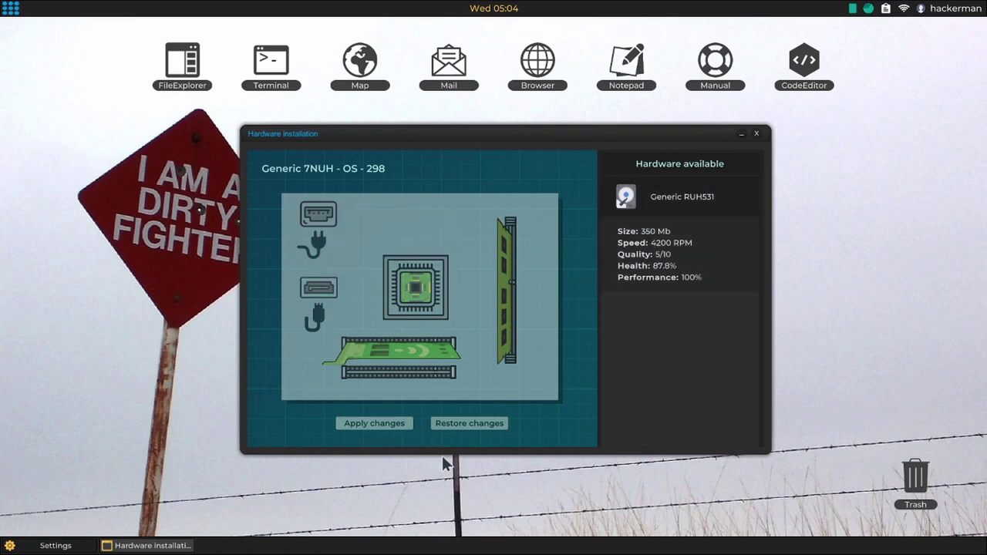
pyautogui.click(369, 424)
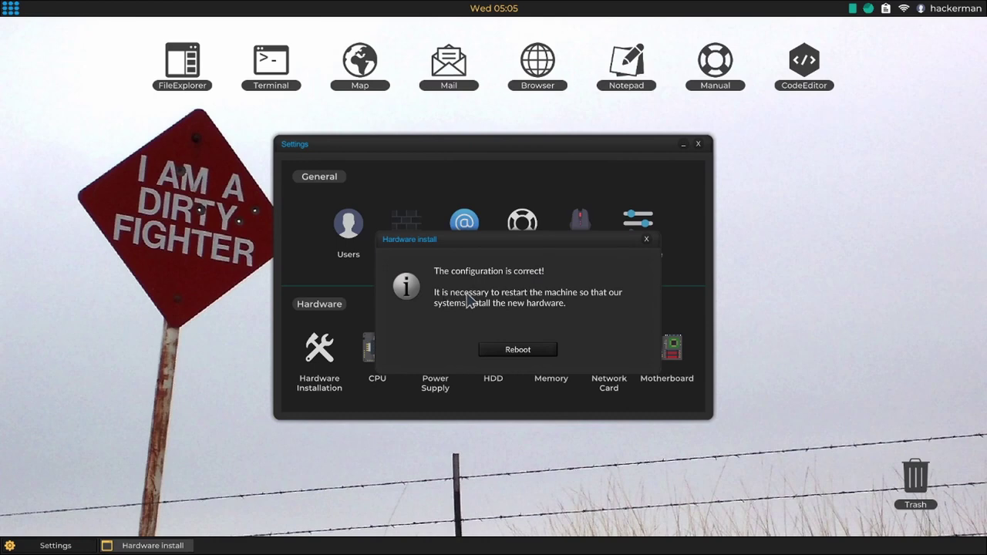
pyautogui.click(527, 351)
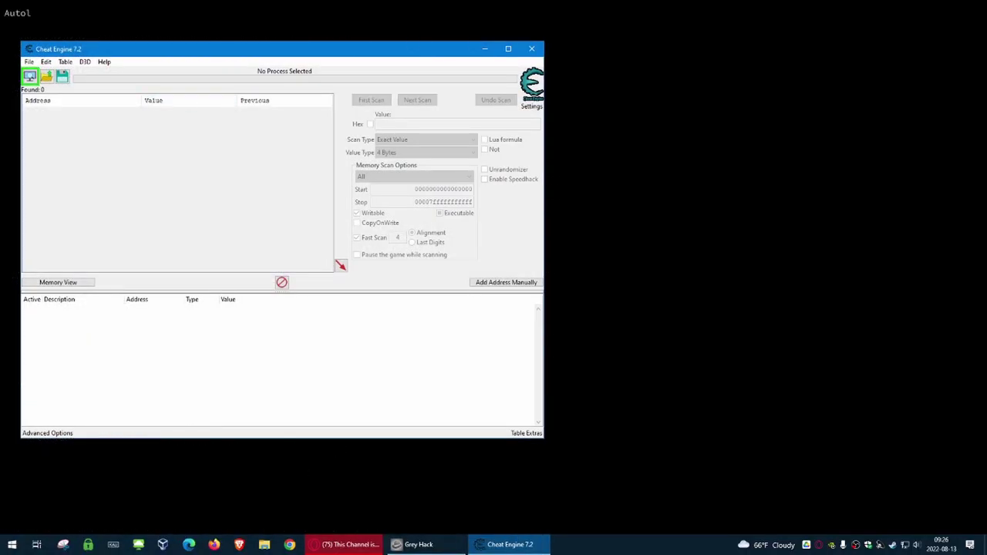
# Step: Attach Cheat Engine to the running Grey Hack process
pyautogui.moveTo(369, 54); pyautogui.dragTo(769, 67)
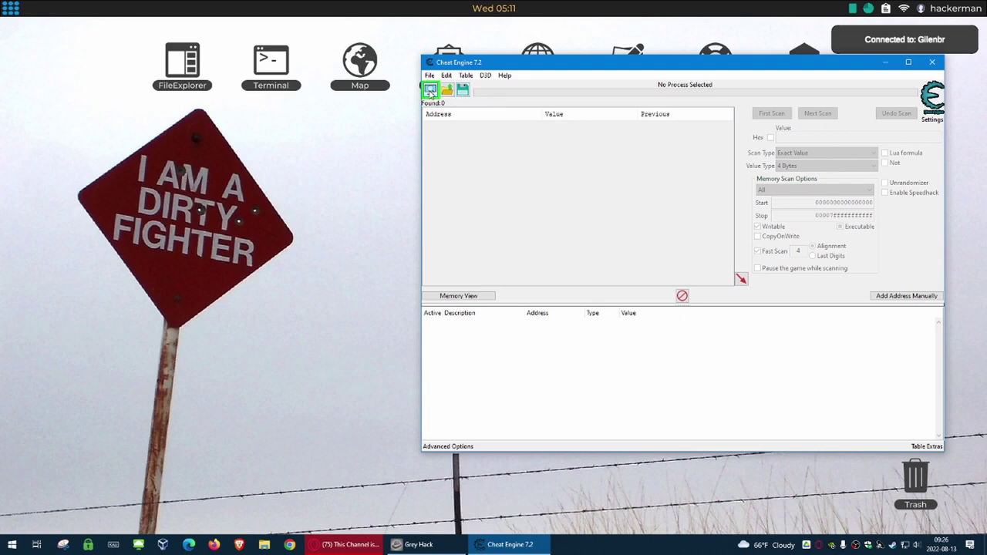
pyautogui.click(430, 91)
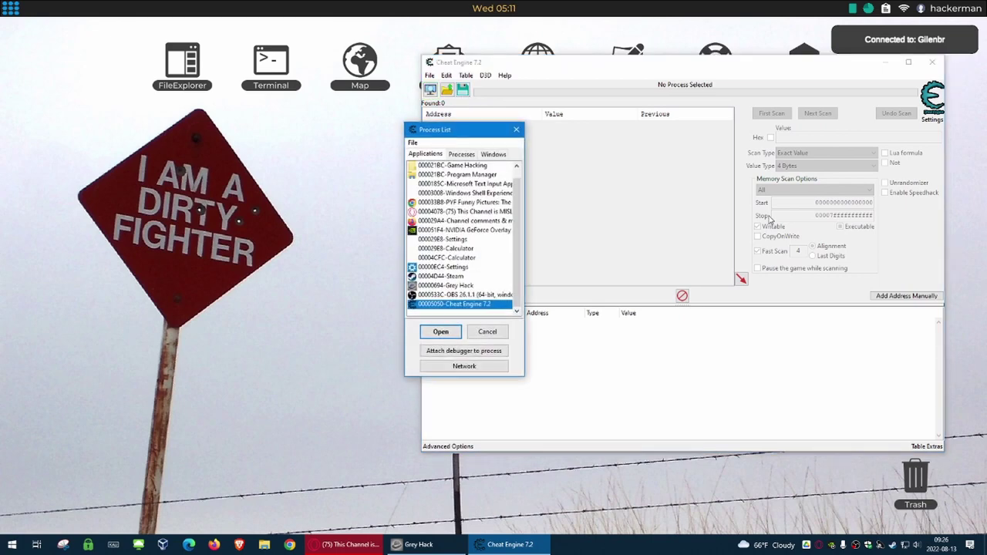
pyautogui.click(448, 287)
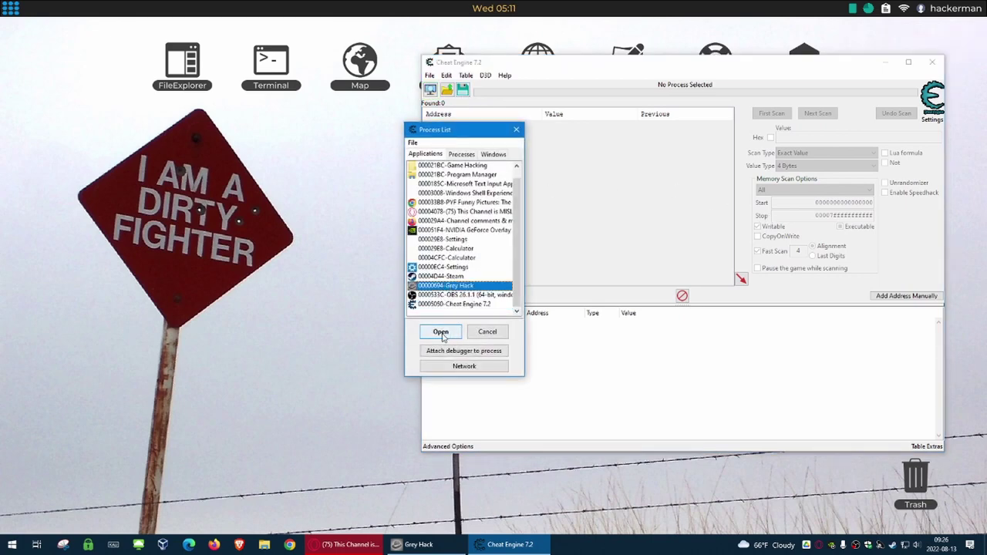
pyautogui.click(440, 333)
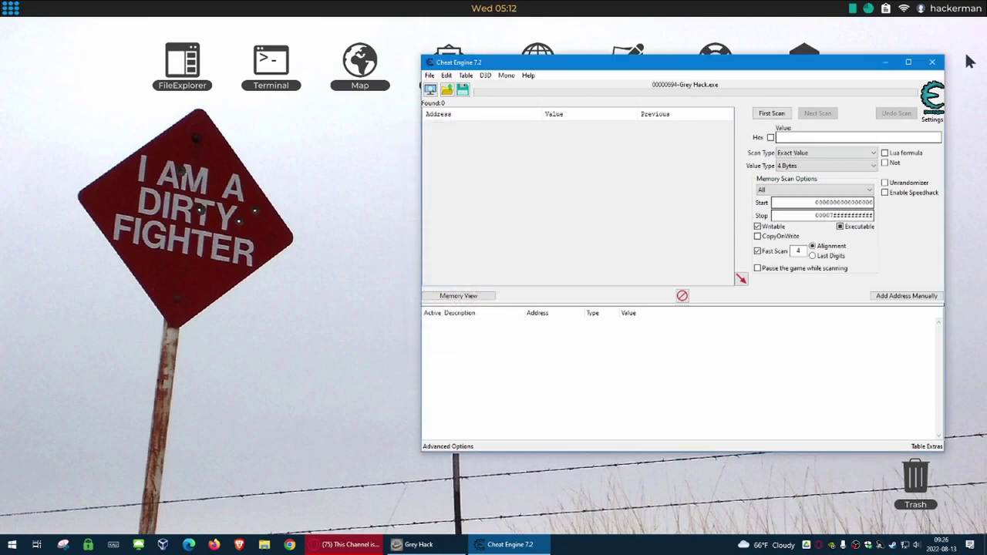
# Step: Reposition the Cheat Engine window and bring the Grey Hack desktop back to front
pyautogui.moveTo(734, 67); pyautogui.dragTo(768, 133)
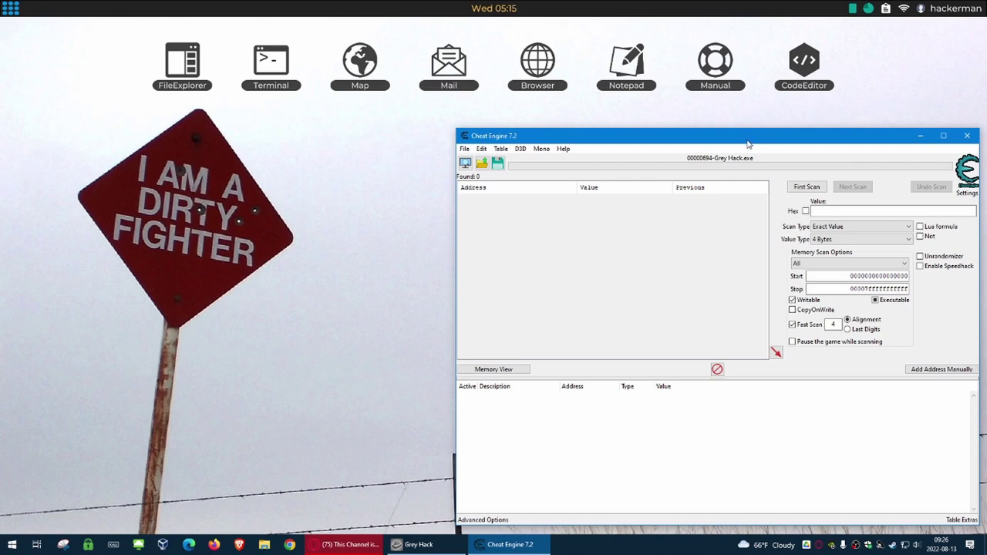
pyautogui.moveTo(744, 141); pyautogui.dragTo(749, 111)
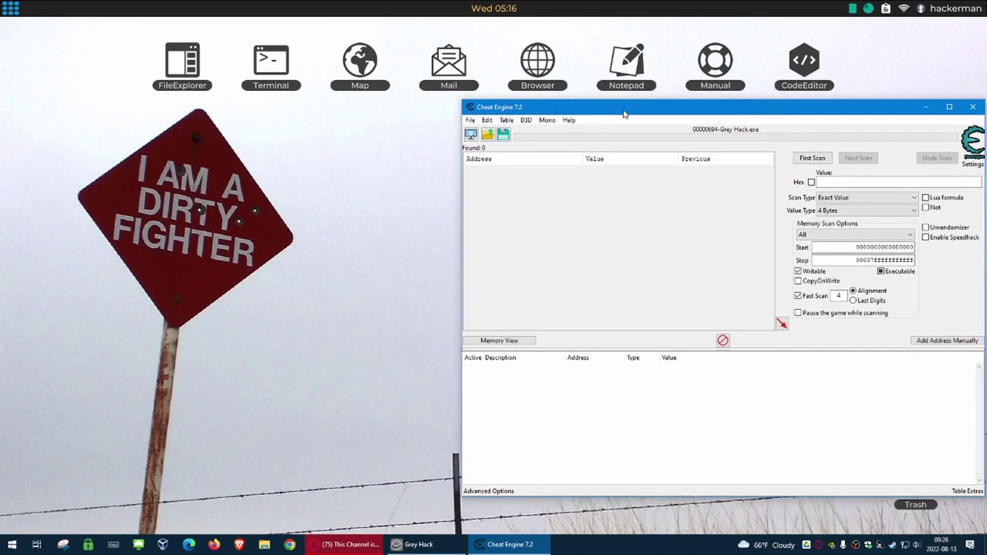
pyautogui.moveTo(624, 114); pyautogui.dragTo(605, 139)
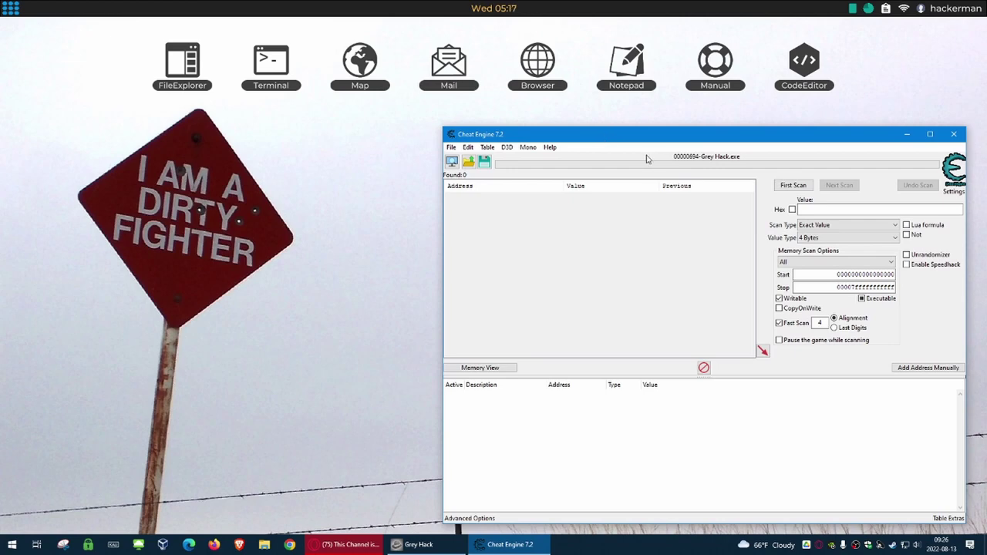
pyautogui.click(309, 234)
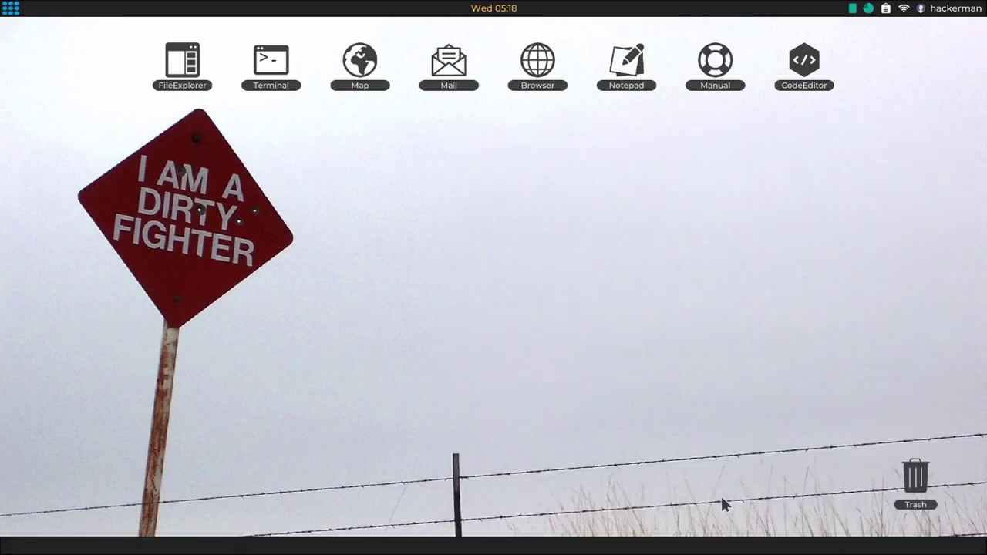
# Step: Bring Cheat Engine forward and move its window out of the way
pyautogui.press('super')
pyautogui.click(510, 544)
pyautogui.moveTo(547, 129); pyautogui.dragTo(982, 121)
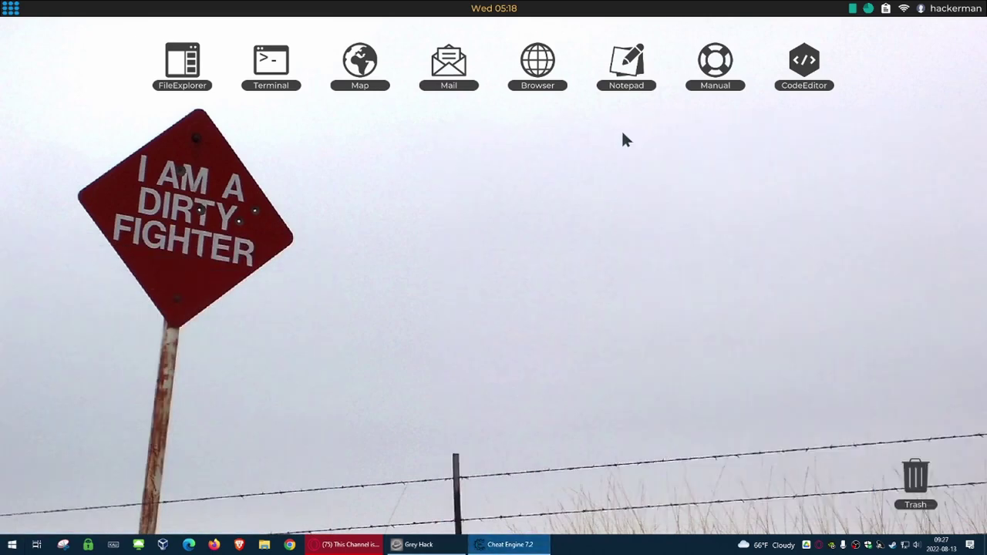
# Step: Log in to the praxa.org bank via the browser bookmark to reveal the $968 balance
pyautogui.click(544, 73)
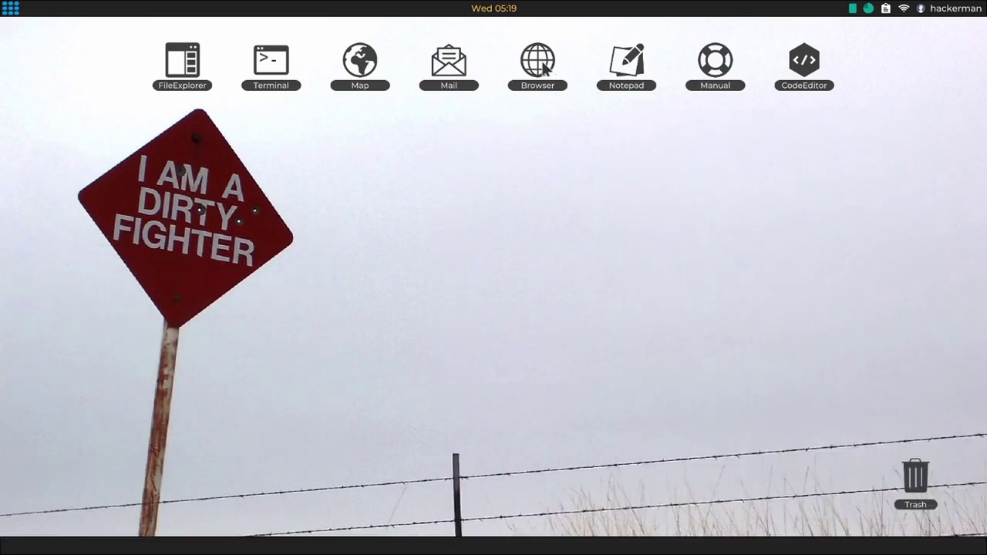
pyautogui.click(773, 175)
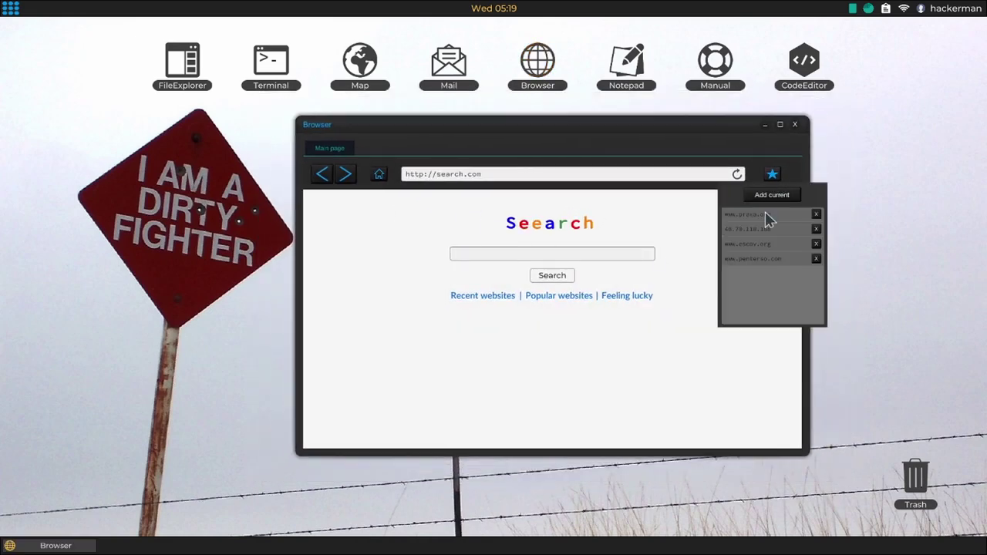
pyautogui.click(742, 215)
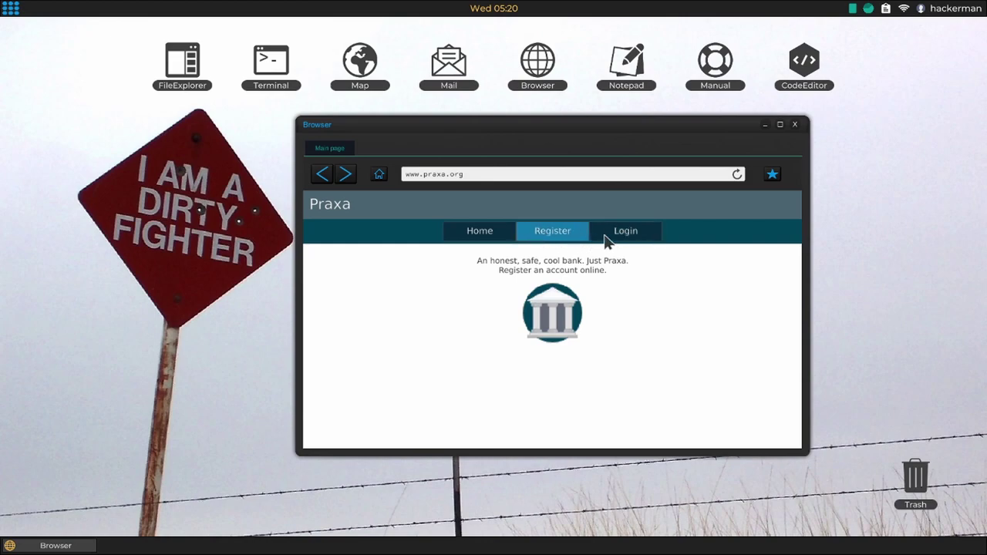
pyautogui.click(620, 241)
pyautogui.click(546, 369)
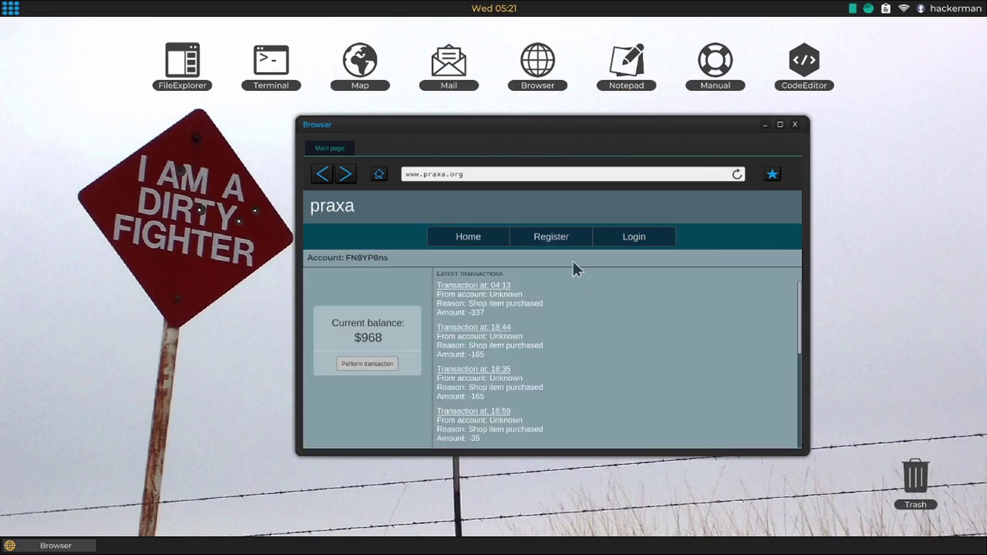
pyautogui.hotkey('alt', 'Tab')
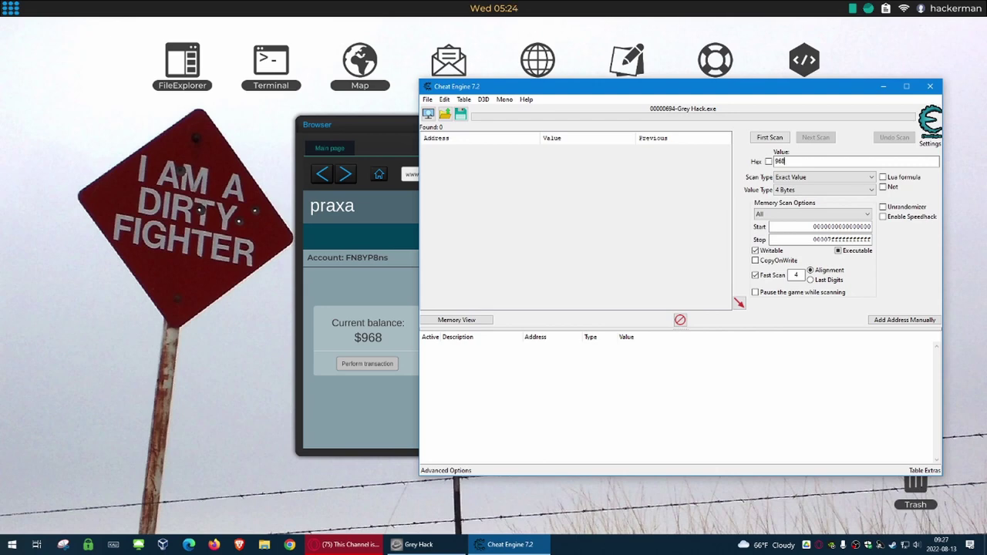
# Step: Run a first scan for 968, finding 567 addresses, then reopen the game browser's bookmarks
pyautogui.click(764, 136)
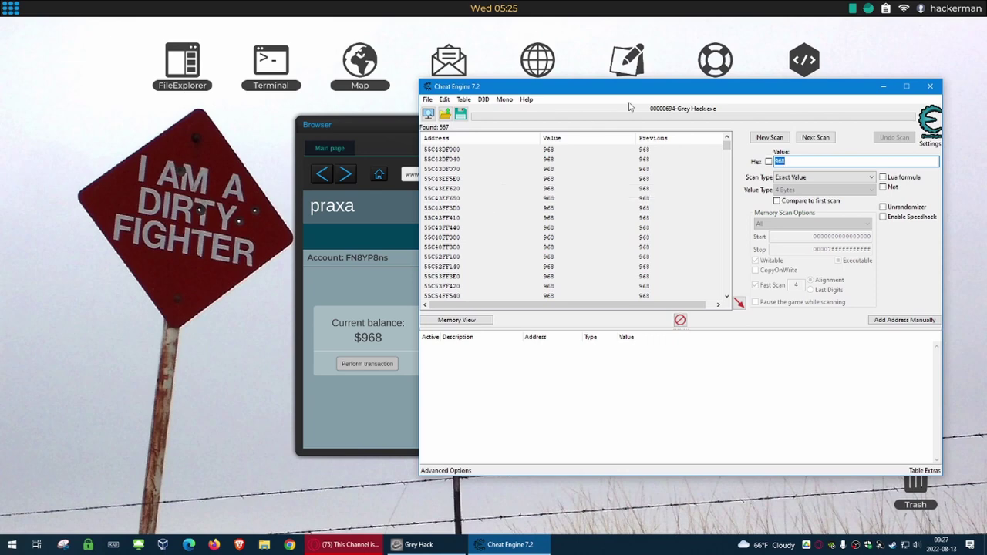
pyautogui.moveTo(632, 92); pyautogui.dragTo(791, 93)
pyautogui.click(791, 93)
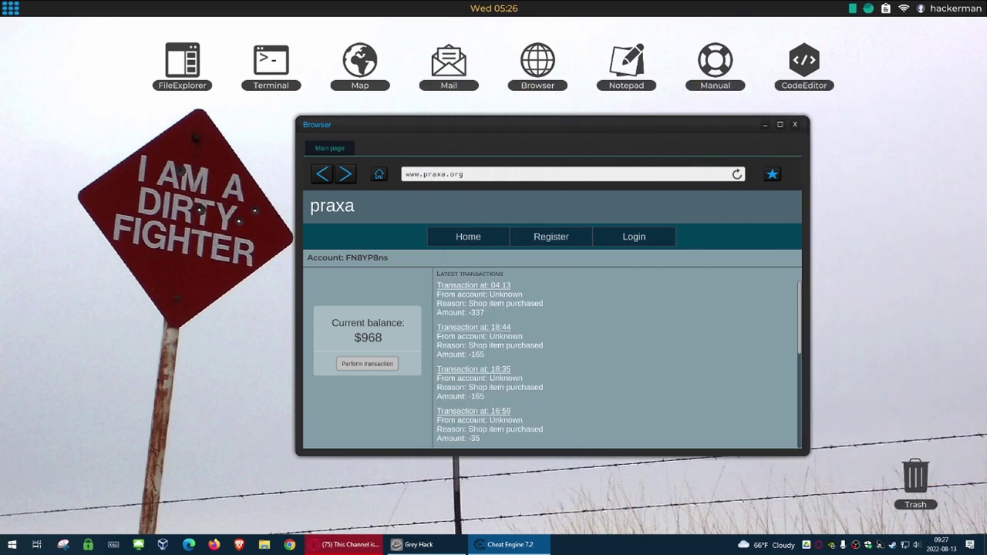
pyautogui.hotkey('alt', 'Tab')
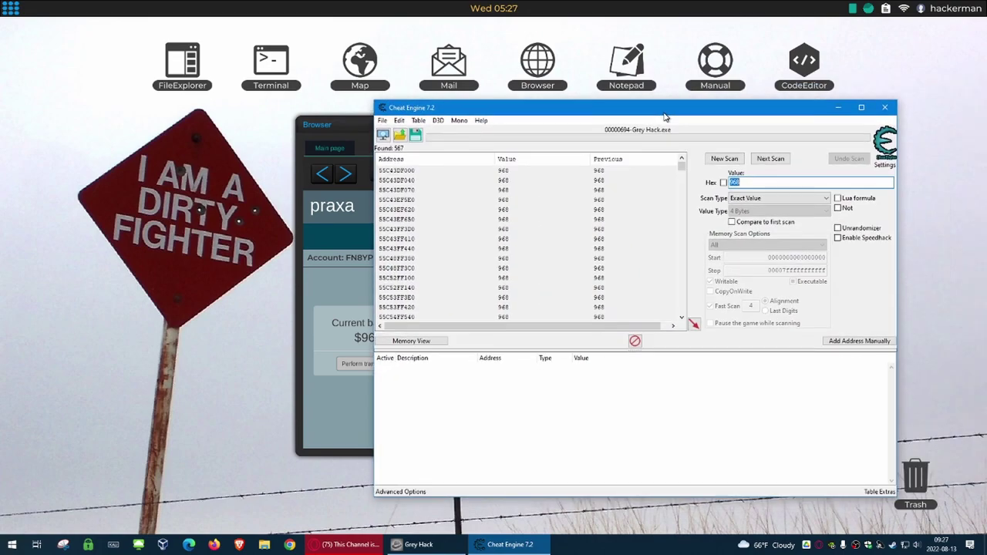
pyautogui.hotkey('alt', 'Tab')
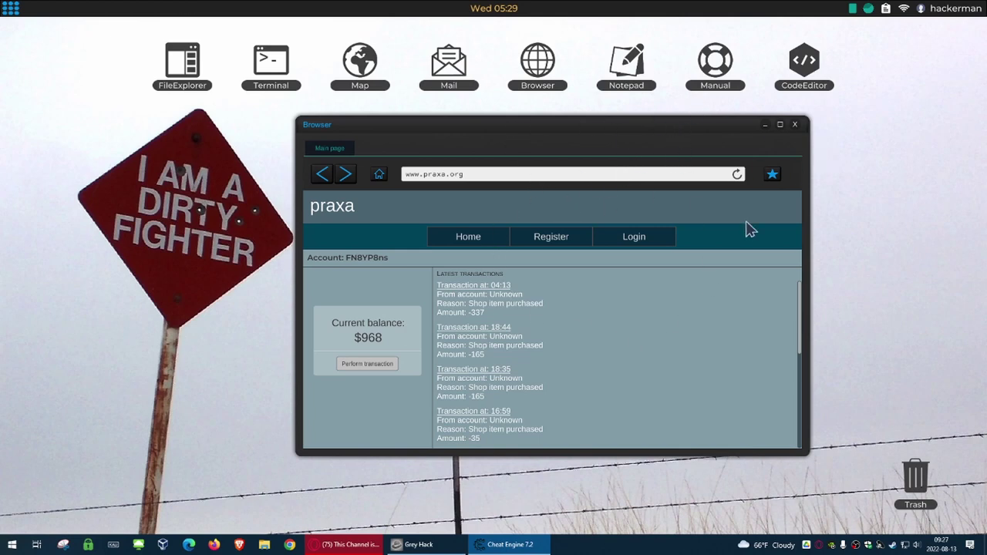
pyautogui.click(772, 175)
# Step: Search the HackShop for libcam 1.0.0 exploits, then buy atorace6r and save it to /home/hackerman
pyautogui.click(740, 228)
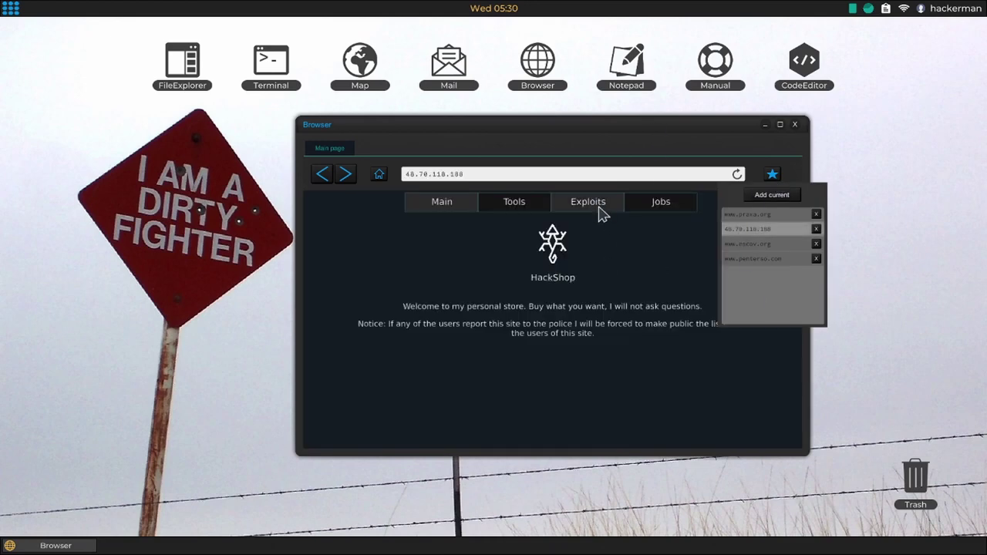
pyautogui.click(598, 206)
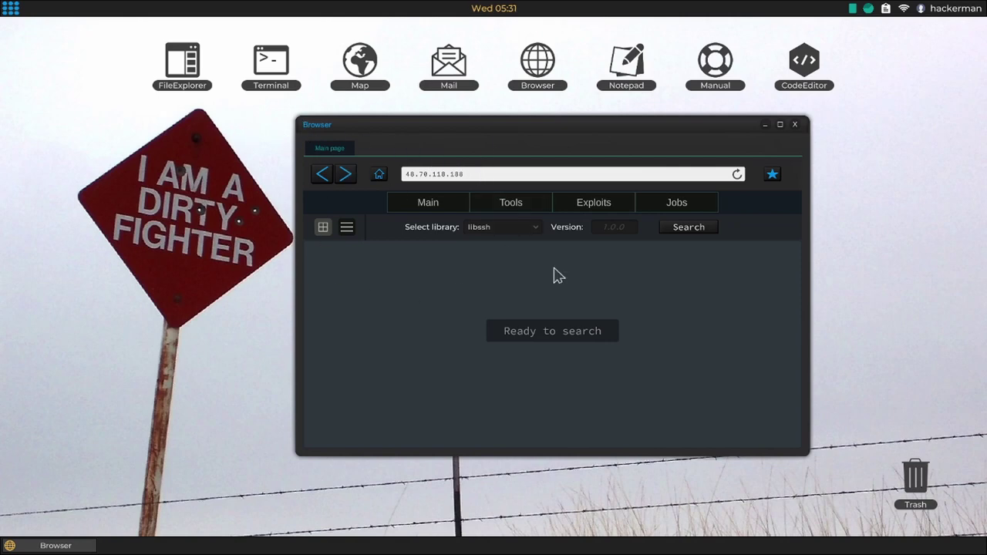
pyautogui.click(525, 211)
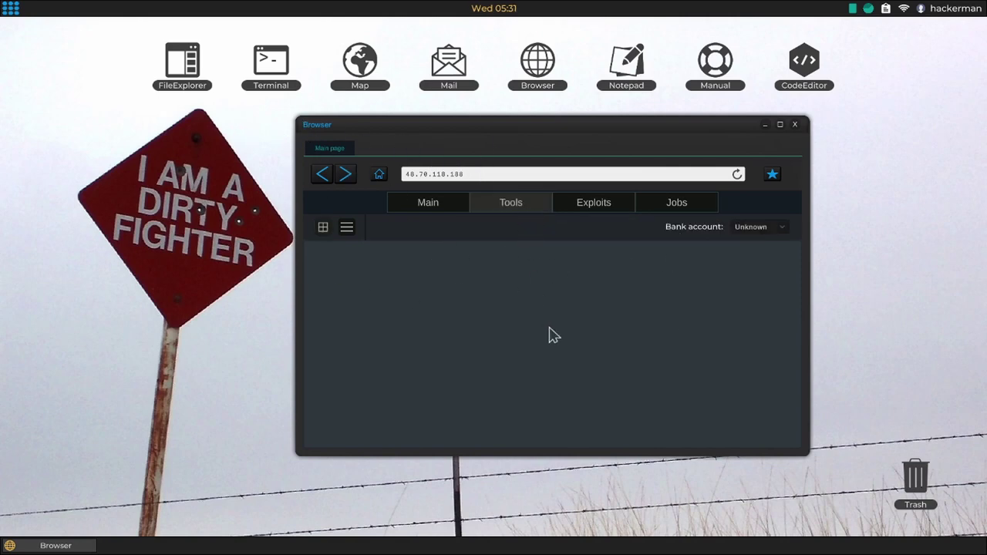
pyautogui.click(593, 205)
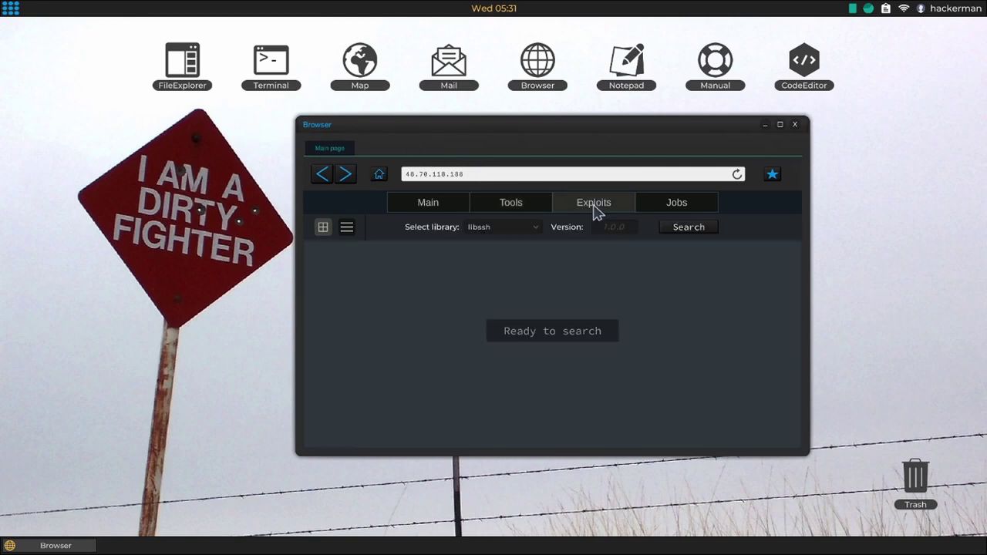
pyautogui.click(507, 229)
pyautogui.scroll(-3, 510, 297)
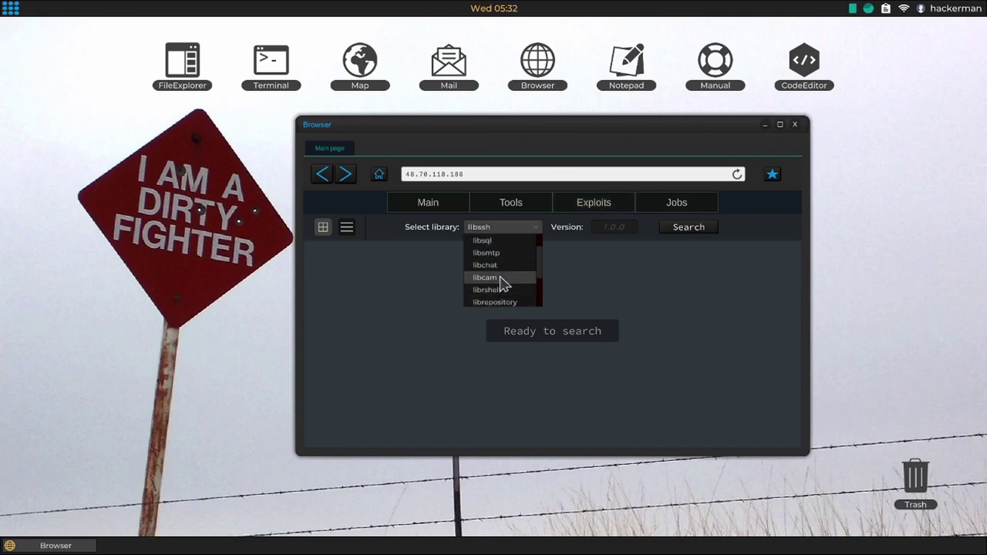
pyautogui.click(499, 278)
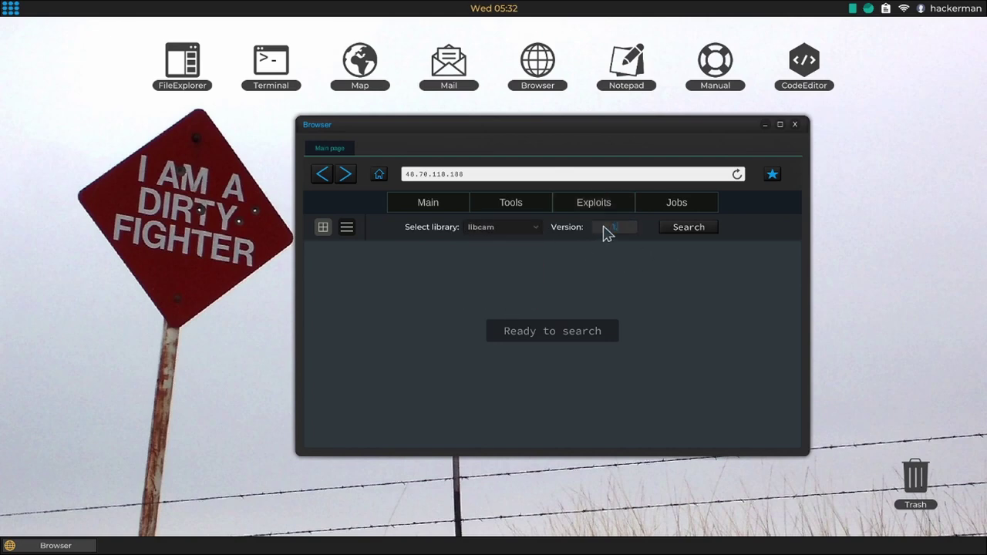
pyautogui.click(688, 228)
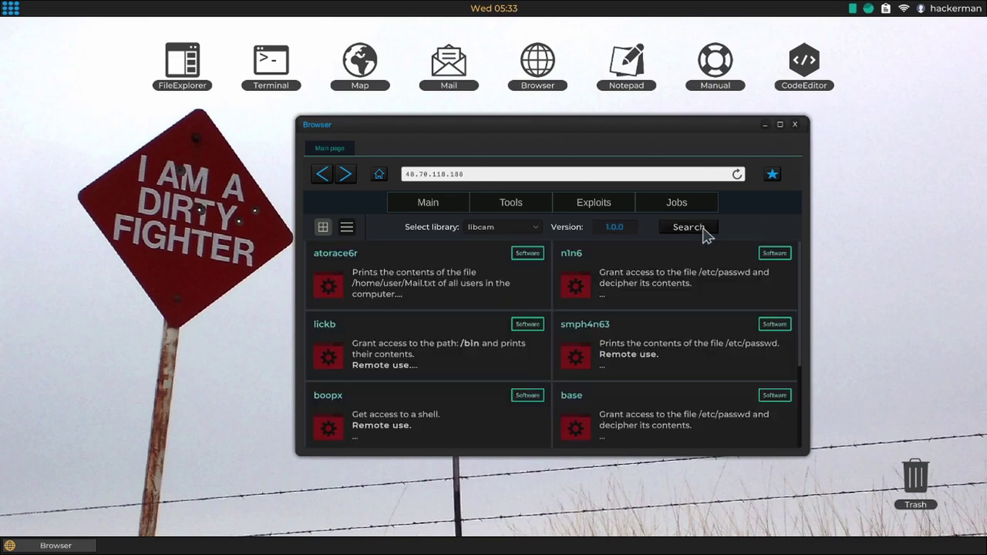
pyautogui.click(451, 305)
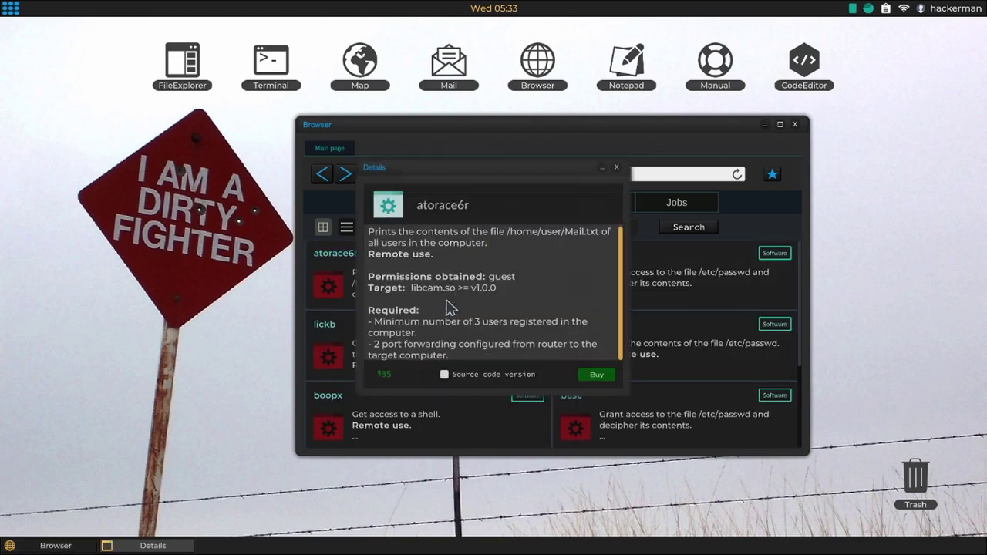
pyautogui.click(598, 376)
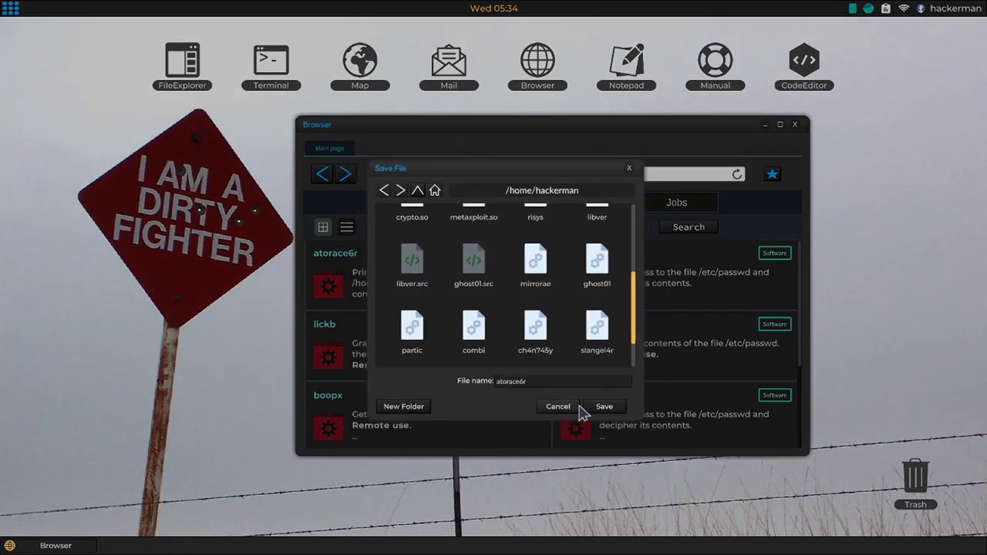
pyautogui.click(603, 407)
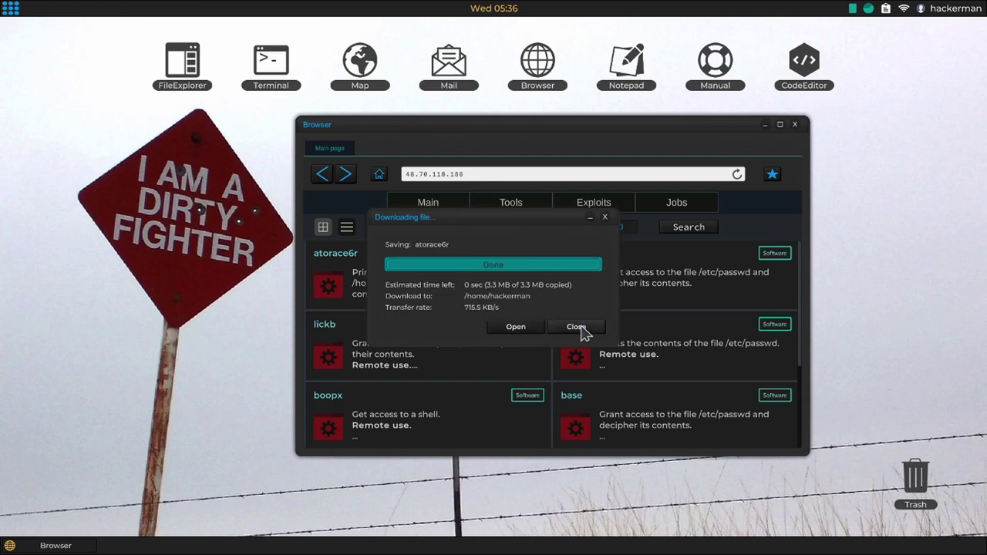
pyautogui.click(576, 327)
# Step: Log back in to the praxa.org bank to see the balance dropped to $933
pyautogui.click(771, 174)
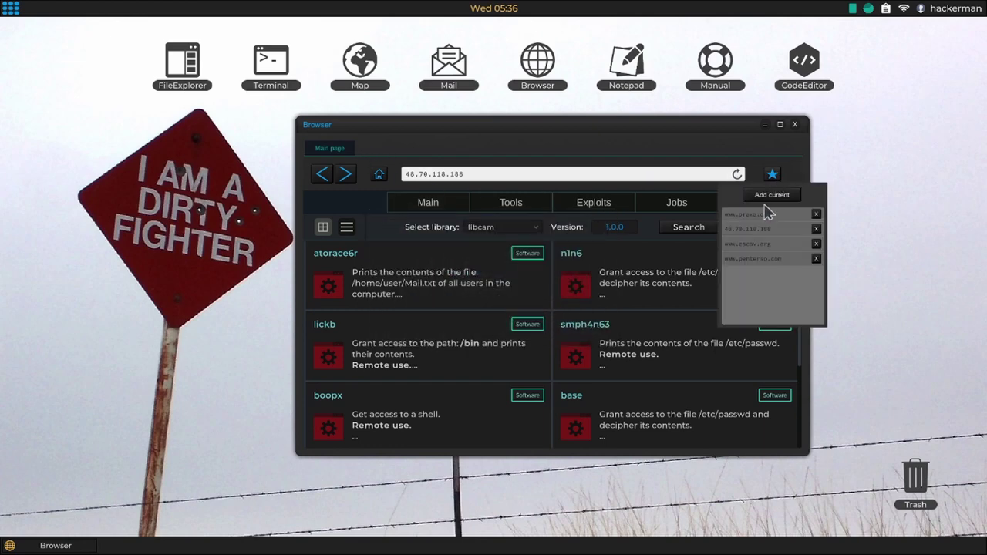
pyautogui.click(760, 209)
pyautogui.click(626, 235)
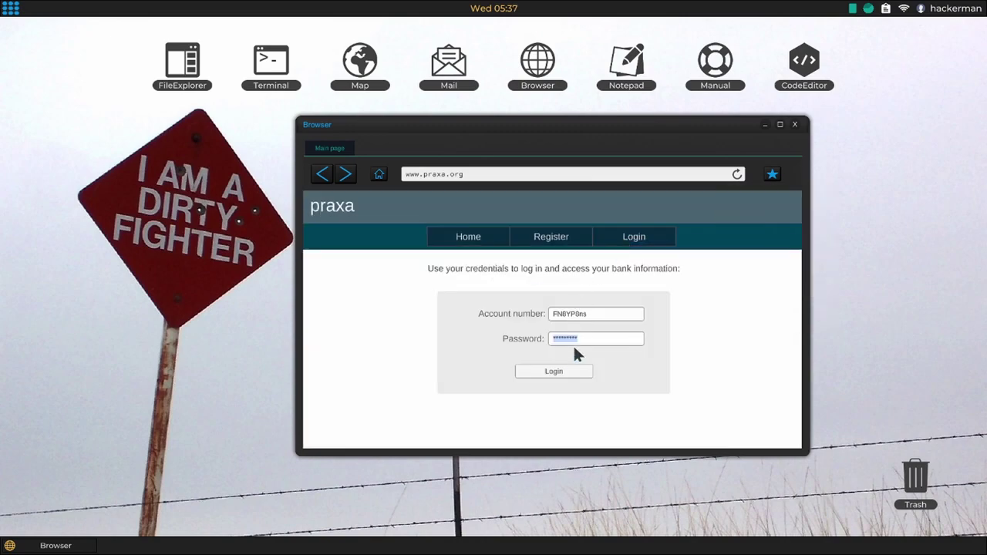
pyautogui.click(568, 370)
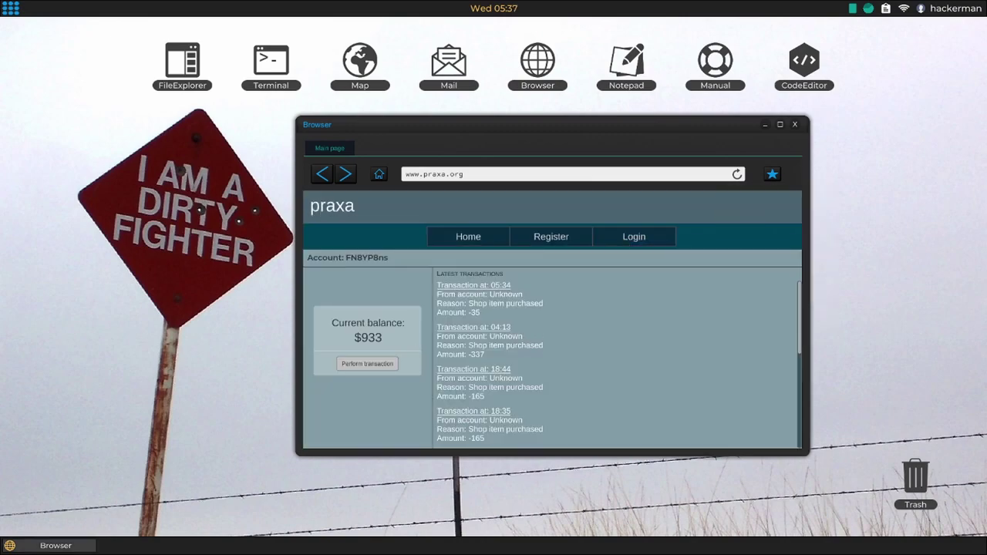
pyautogui.hotkey('alt', 'Tab')
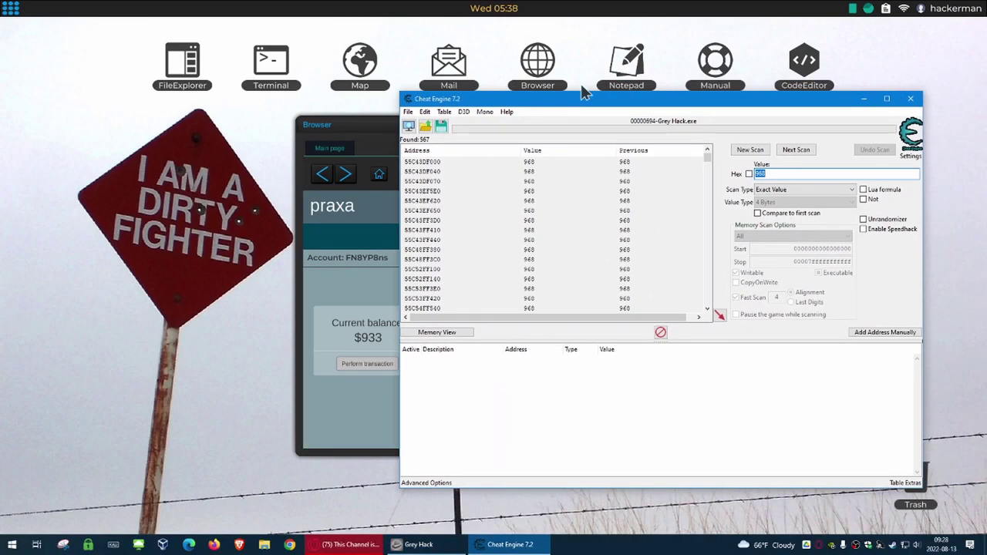
# Step: Run a Next Scan for 'Decreased value' against the first scan, narrowing 567 addresses to 248
pyautogui.click(774, 194)
pyautogui.click(781, 251)
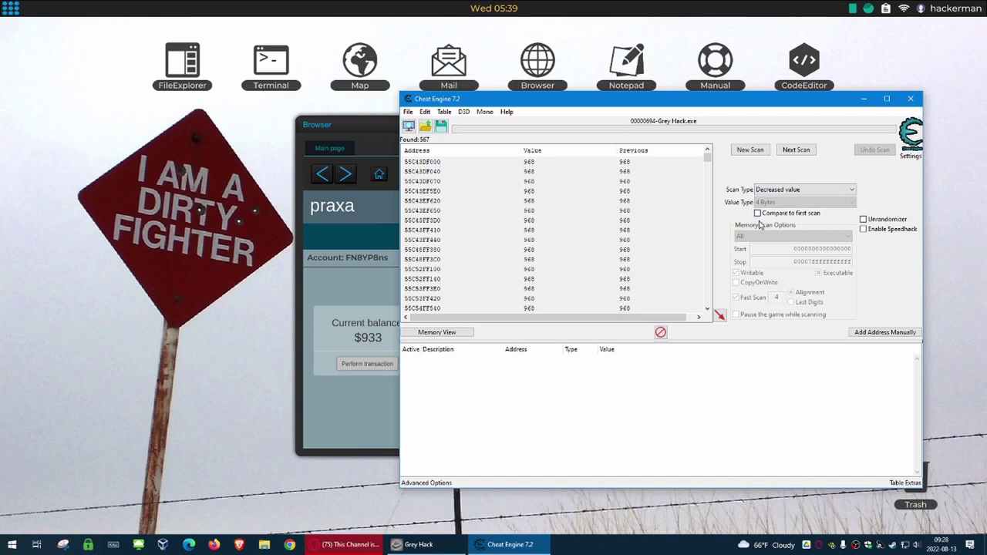
pyautogui.click(774, 215)
pyautogui.click(796, 149)
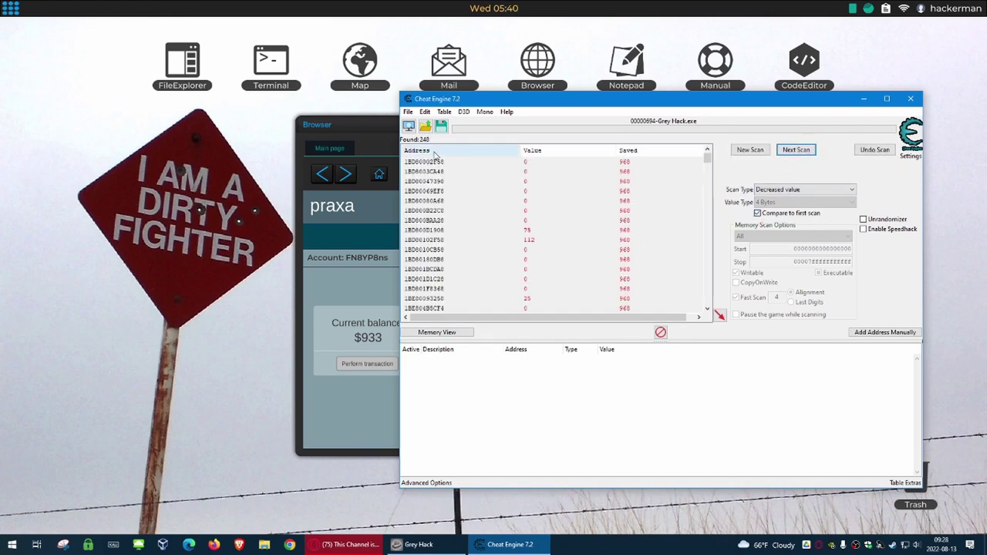
# Step: Scroll through the 248 found addresses looking for the bank balance
pyautogui.moveTo(619, 106); pyautogui.dragTo(640, 105)
pyautogui.scroll(-2, 639, 105)
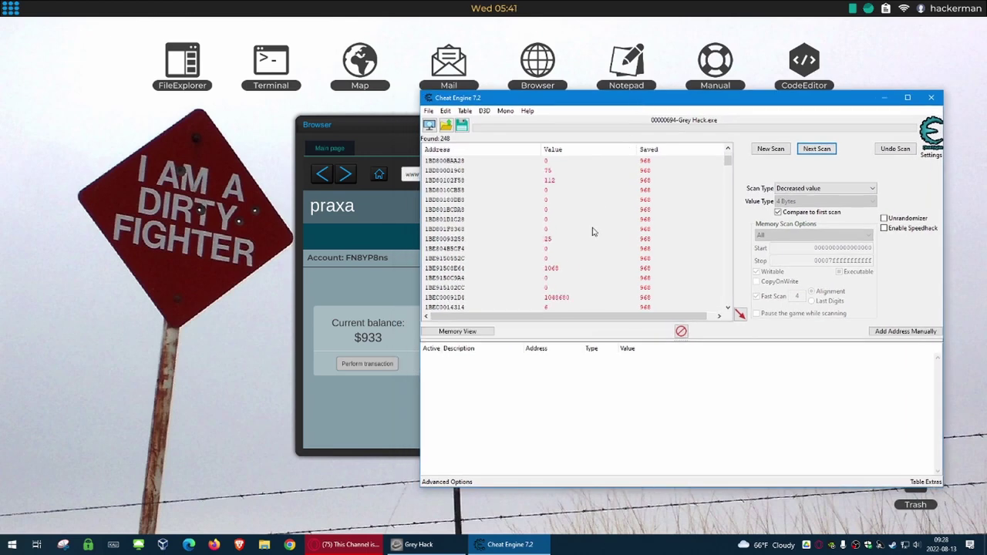
pyautogui.scroll(-5, 595, 231)
pyautogui.scroll(-10, 593, 235)
pyautogui.scroll(-10, 594, 236)
pyautogui.scroll(-10, 609, 235)
pyautogui.scroll(-10, 609, 235)
pyautogui.scroll(-10, 610, 235)
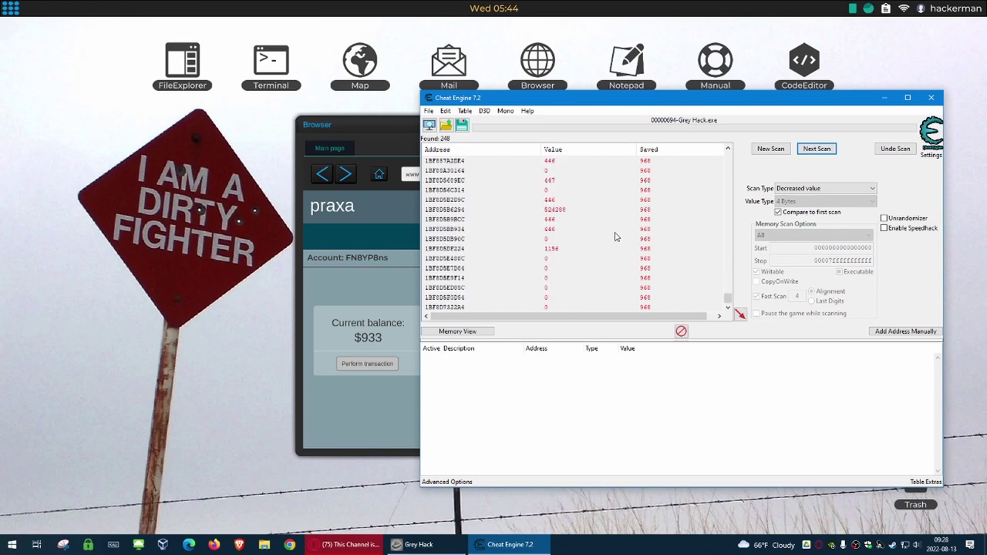
pyautogui.scroll(4, 616, 236)
pyautogui.scroll(6, 616, 237)
pyautogui.scroll(12, 614, 235)
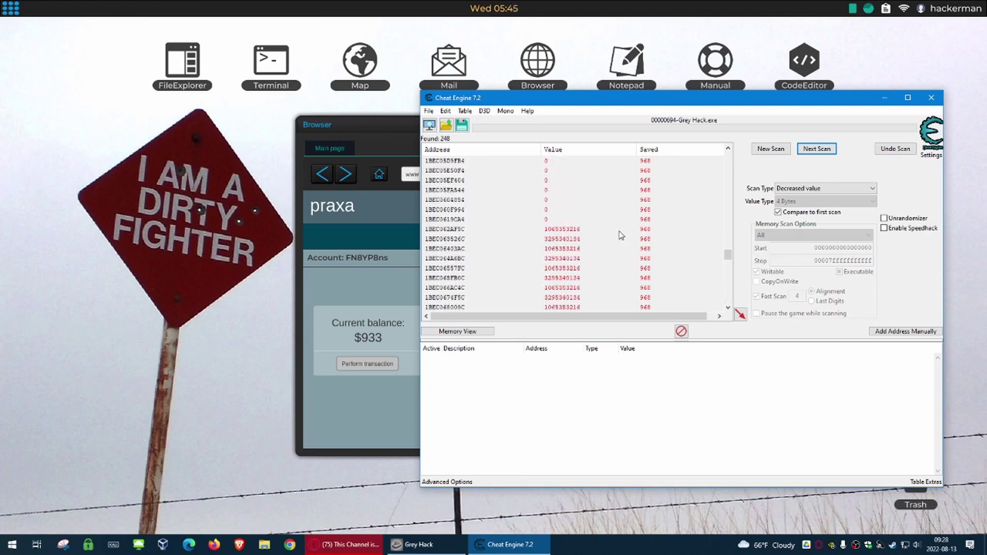
pyautogui.scroll(15, 618, 235)
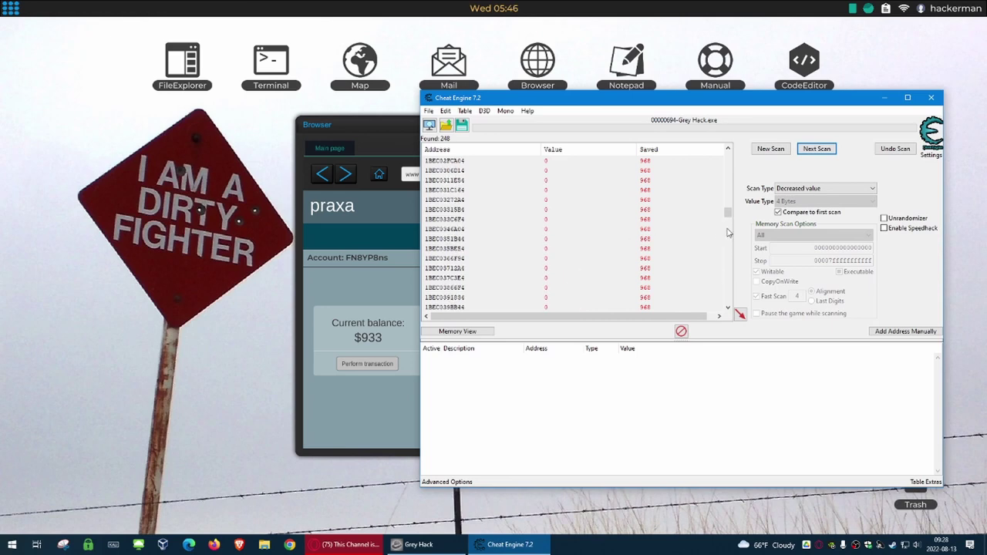
pyautogui.moveTo(729, 213); pyautogui.dragTo(727, 151)
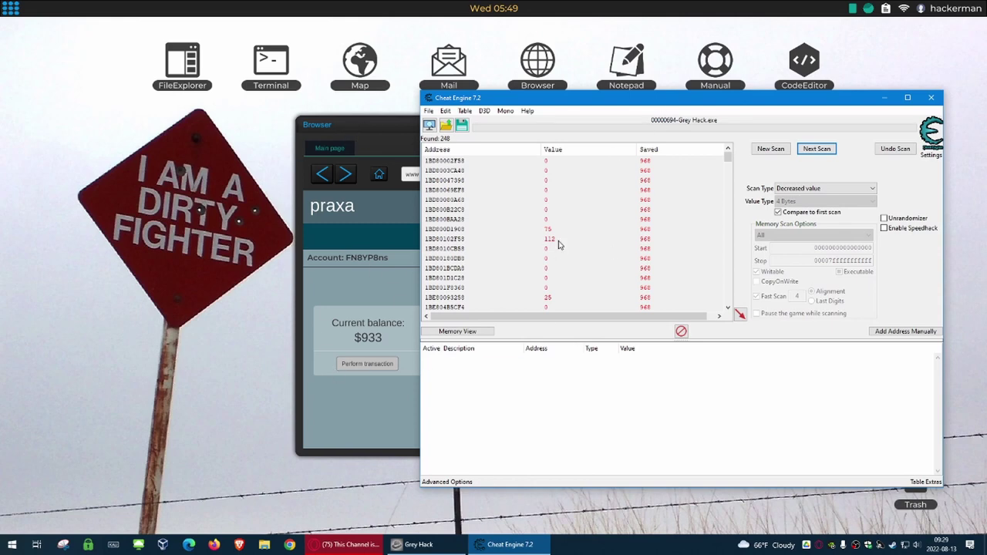
pyautogui.scroll(-4, 593, 280)
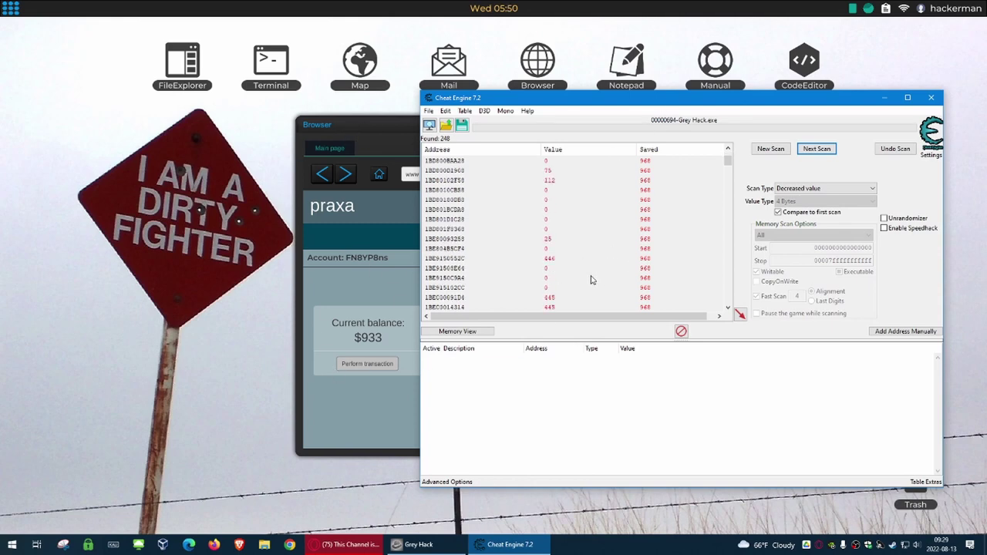
pyautogui.scroll(-6, 592, 279)
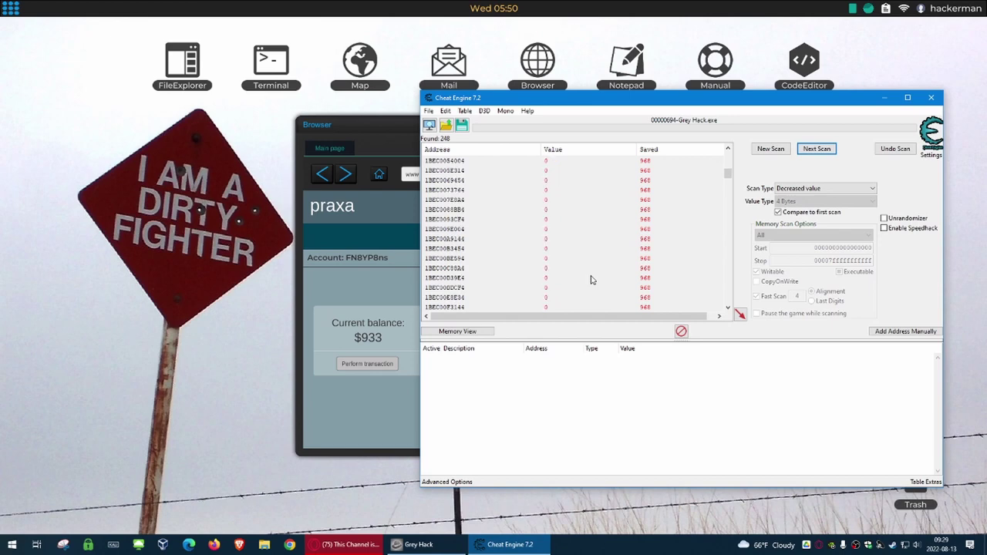
pyautogui.scroll(-8, 590, 279)
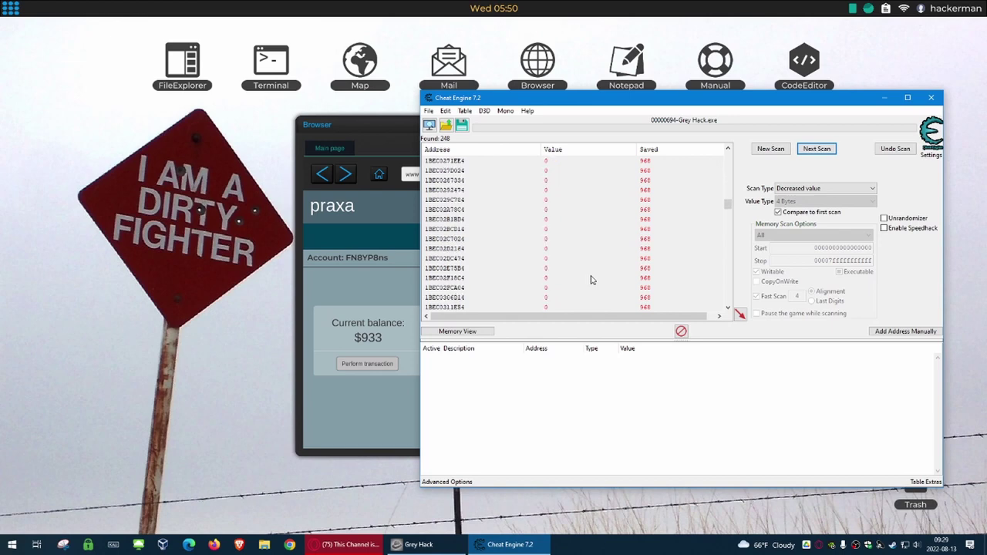
pyautogui.scroll(-10, 590, 280)
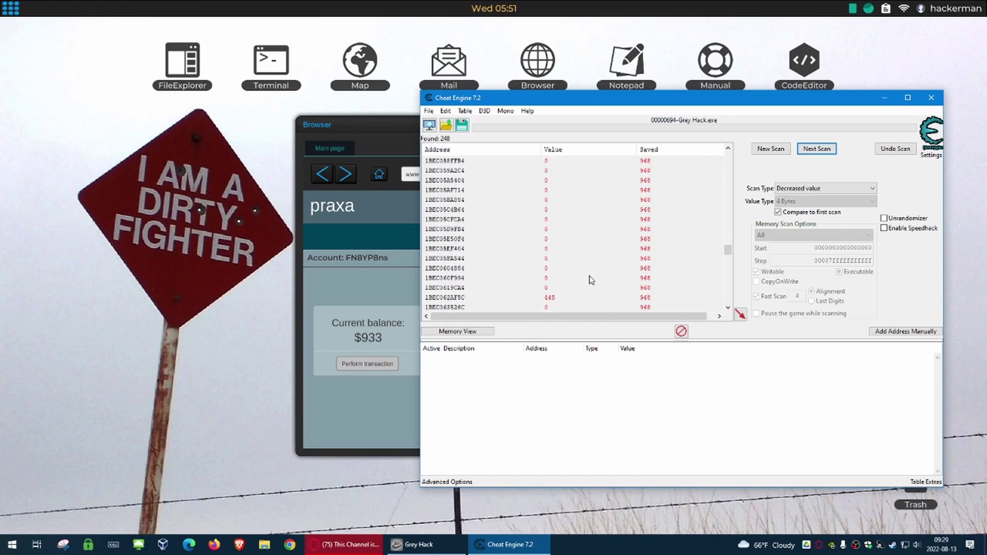
pyautogui.scroll(-4, 590, 280)
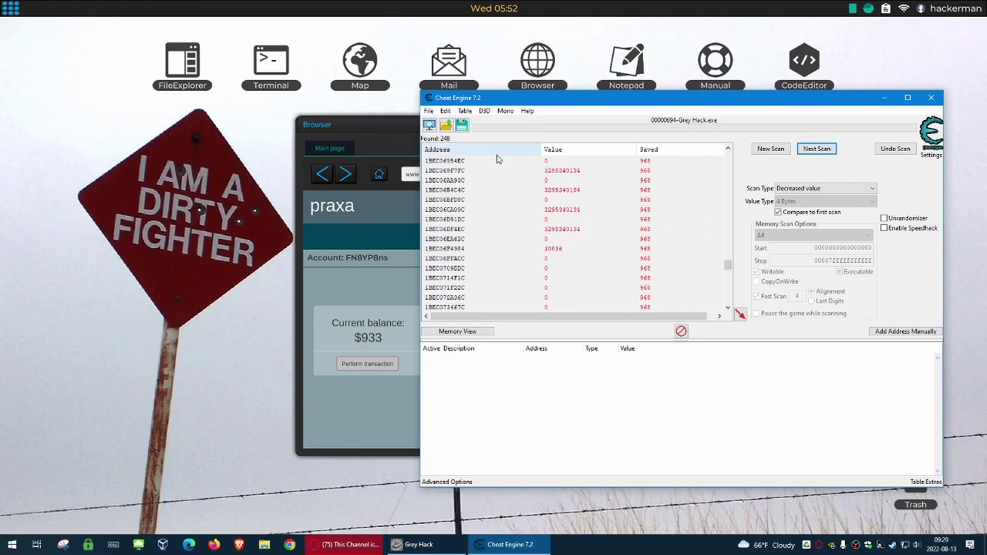
pyautogui.scroll(-9, 571, 221)
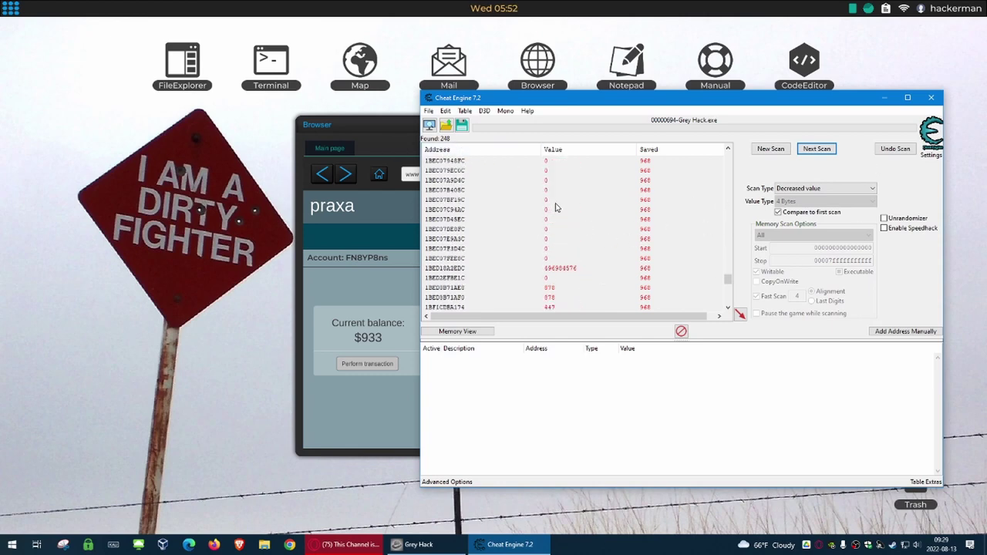
pyautogui.scroll(-2, 555, 207)
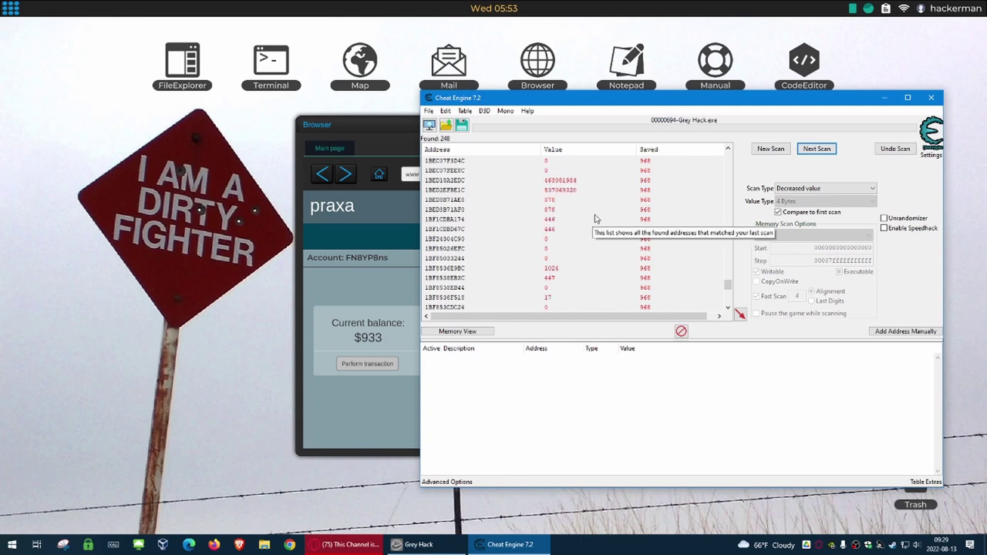
pyautogui.scroll(-2, 600, 247)
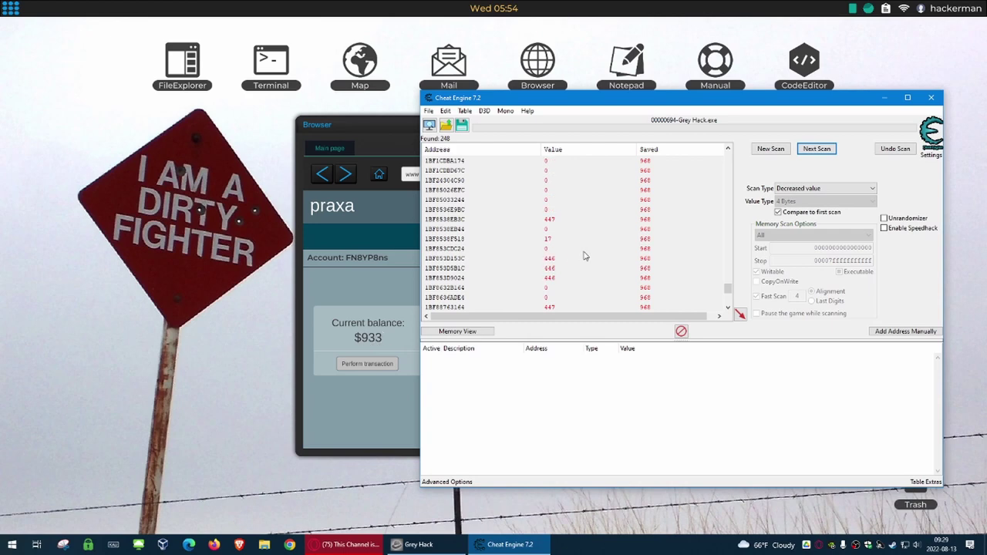
pyautogui.scroll(-6, 613, 229)
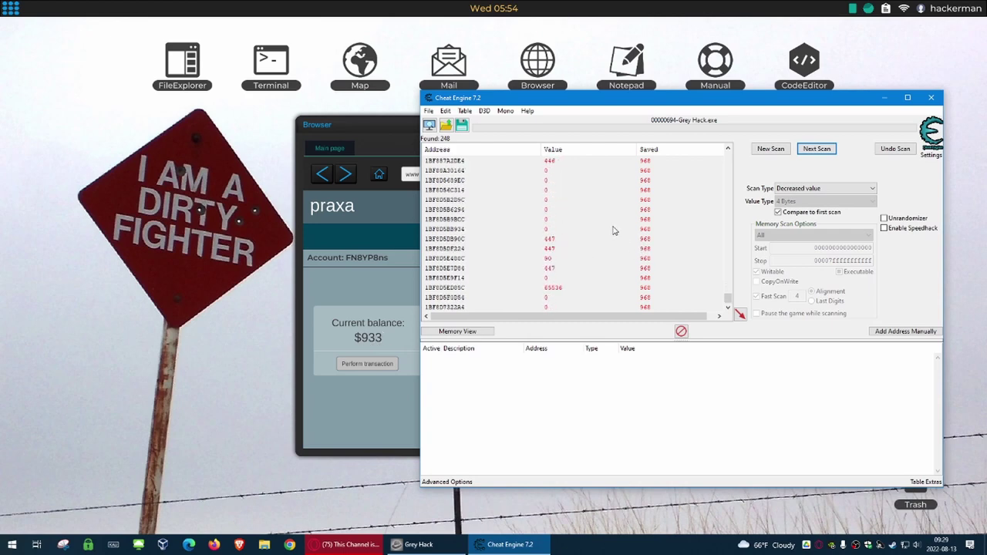
pyautogui.scroll(5, 613, 229)
pyautogui.scroll(20, 614, 230)
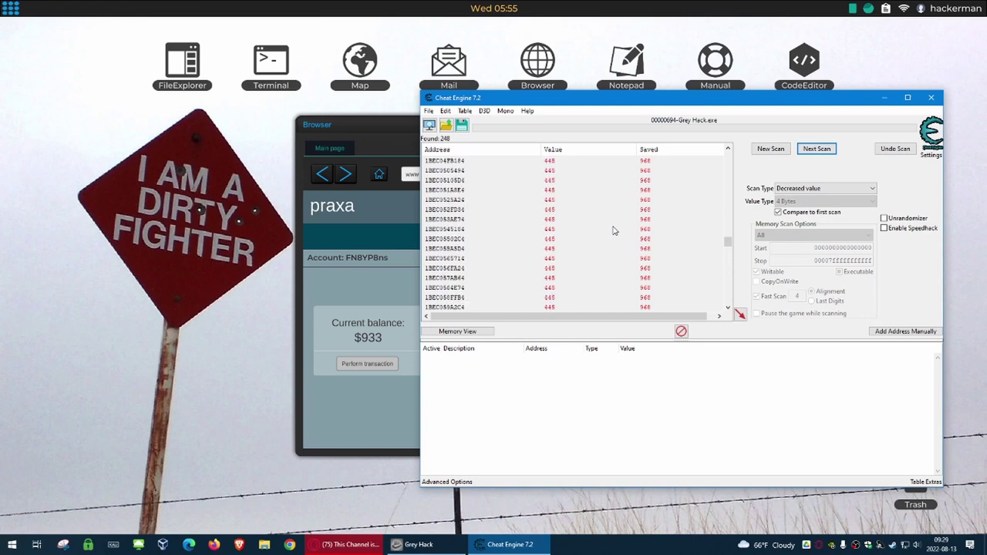
pyautogui.scroll(15, 614, 230)
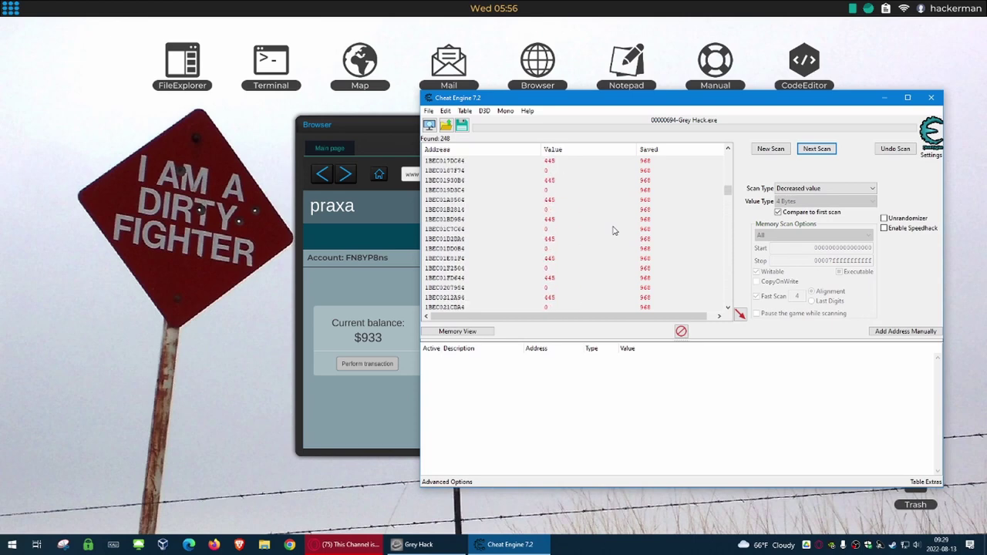
pyautogui.scroll(10, 614, 230)
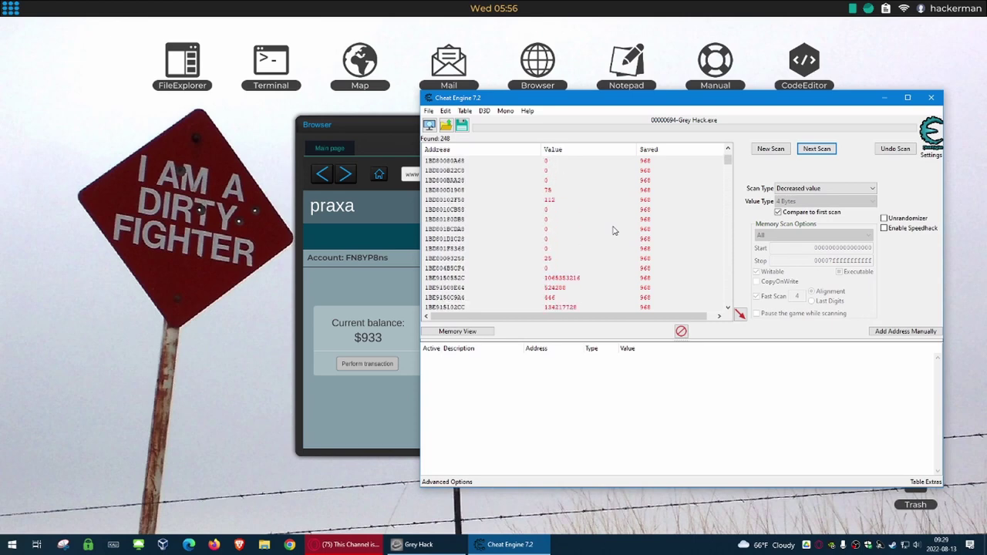
pyautogui.scroll(1, 613, 230)
pyautogui.scroll(-15, 614, 230)
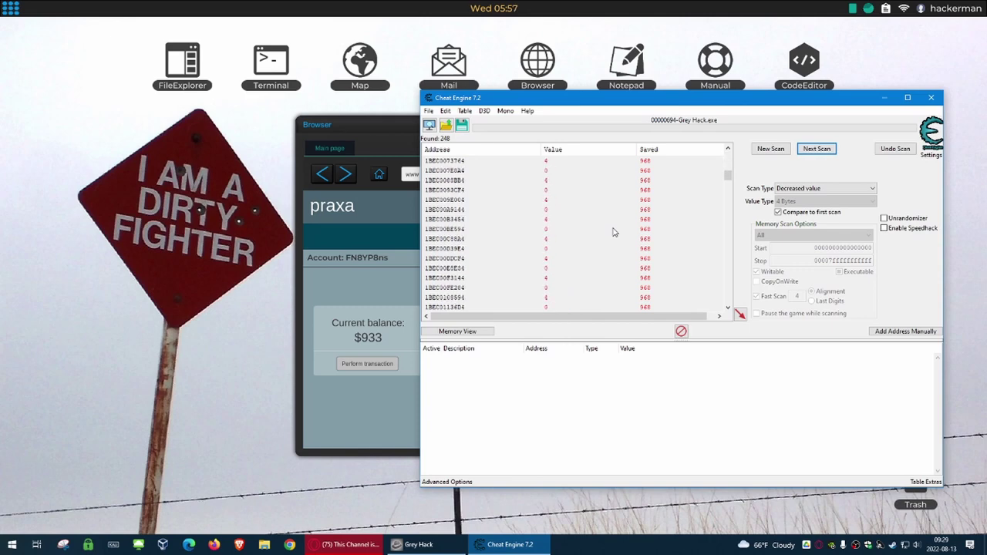
pyautogui.scroll(-5, 614, 229)
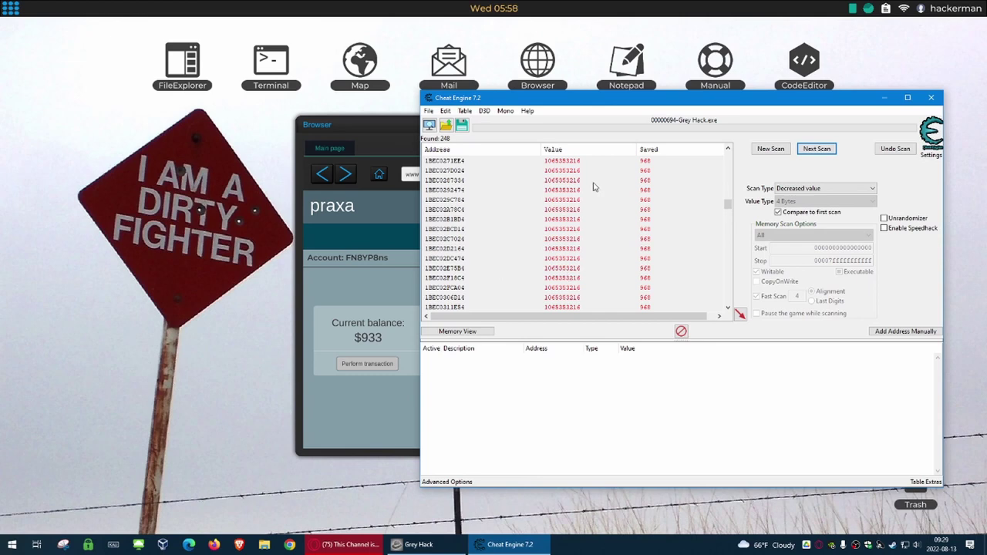
pyautogui.scroll(-3, 670, 223)
pyautogui.scroll(-10, 671, 223)
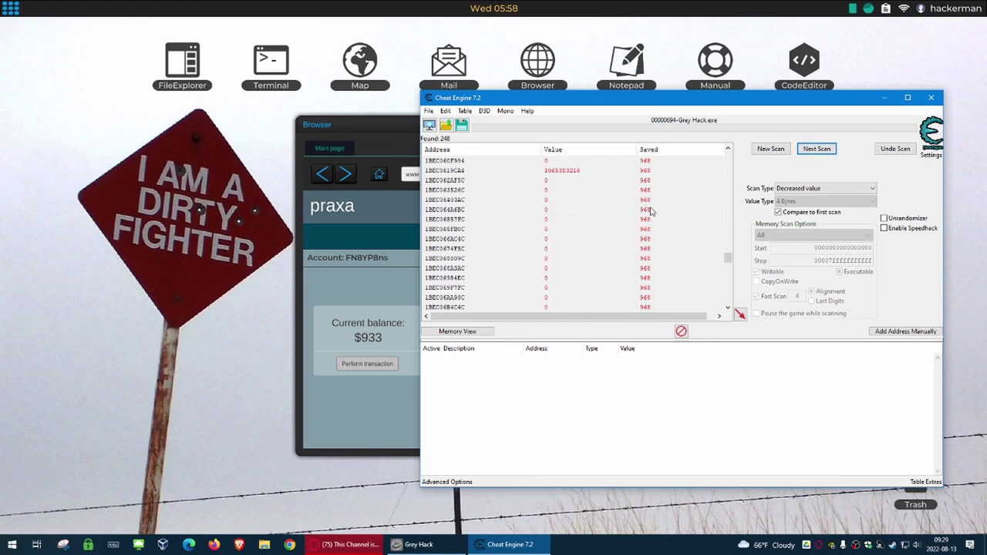
pyautogui.scroll(-12, 650, 213)
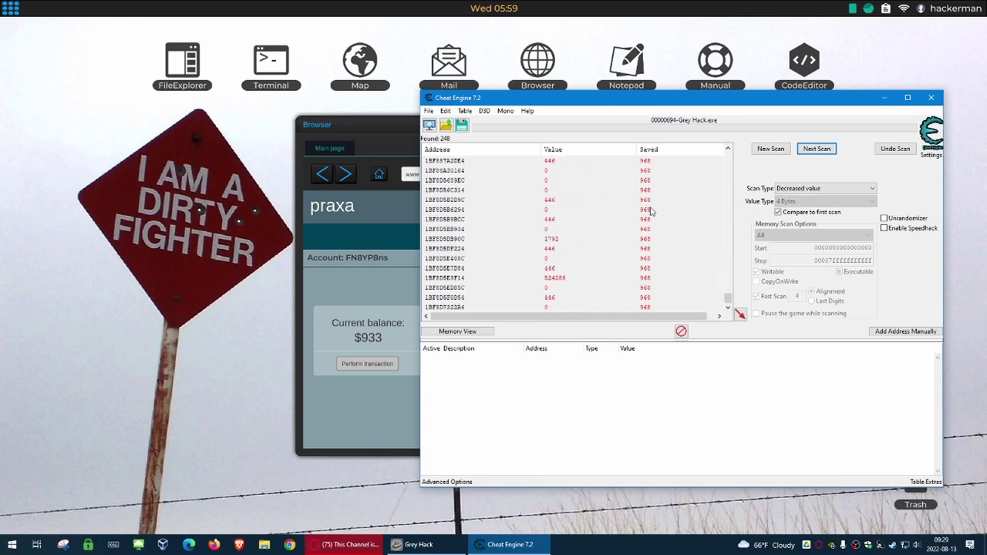
# Step: Start a new 'Unknown initial value' first scan, listing 329,803,776 addresses
pyautogui.click(770, 148)
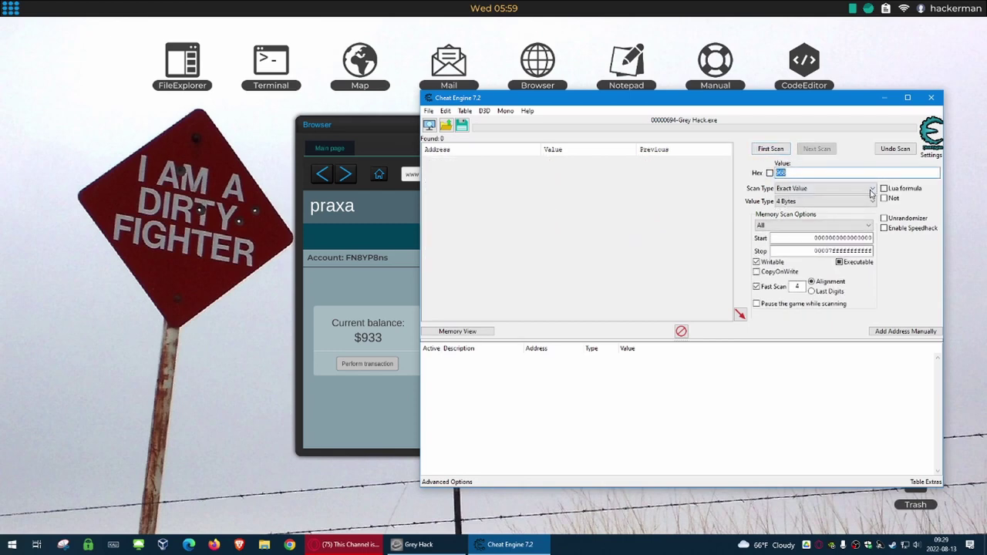
pyautogui.click(870, 191)
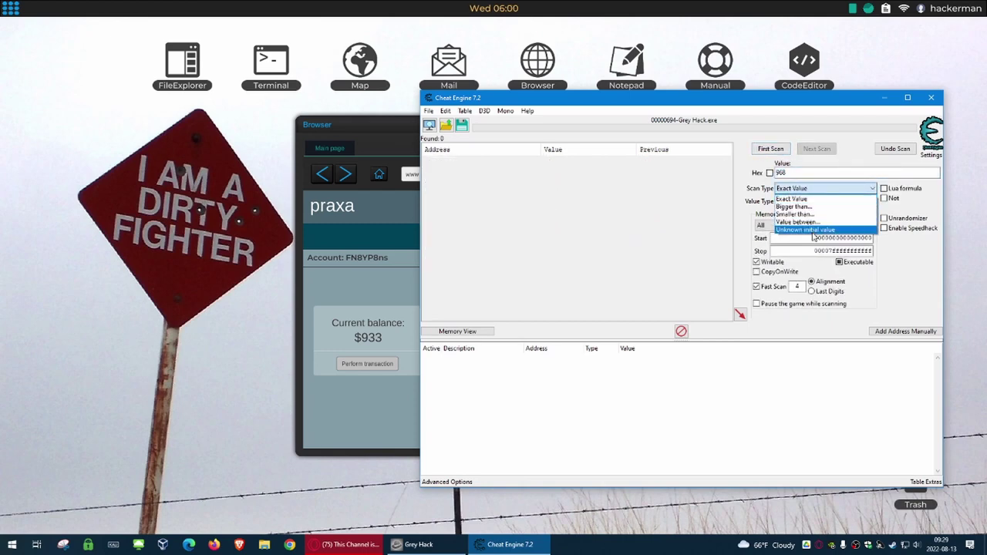
pyautogui.click(846, 231)
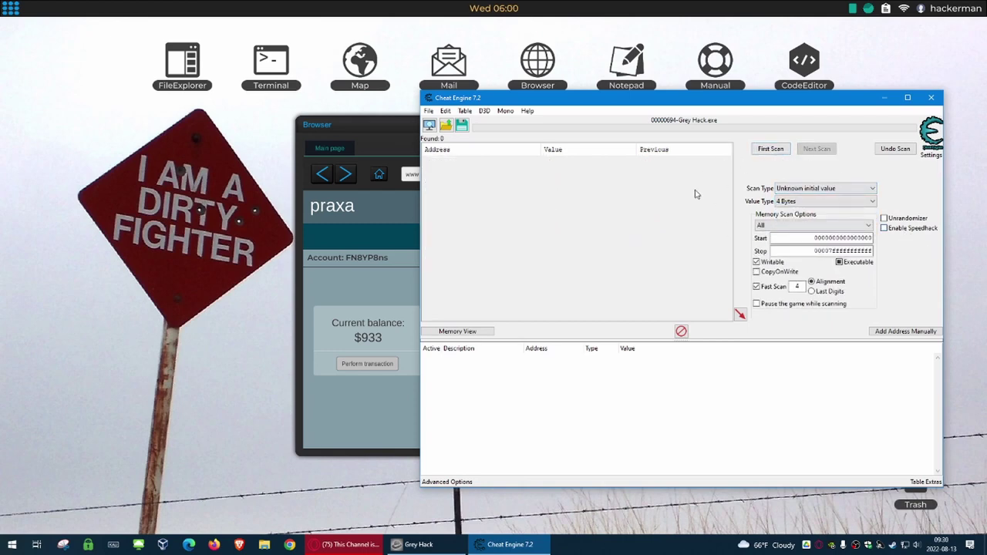
pyautogui.click(769, 149)
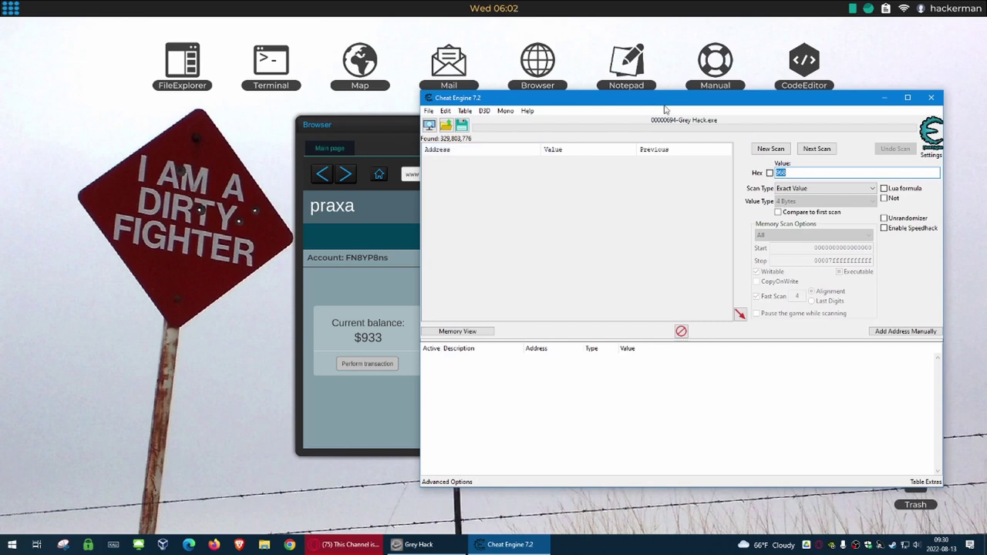
# Step: Buy the $20 lickb exploit at the 48.70.118.188 hack shop and save it to /home/hackerman
pyautogui.hotkey('alt', 'Tab')
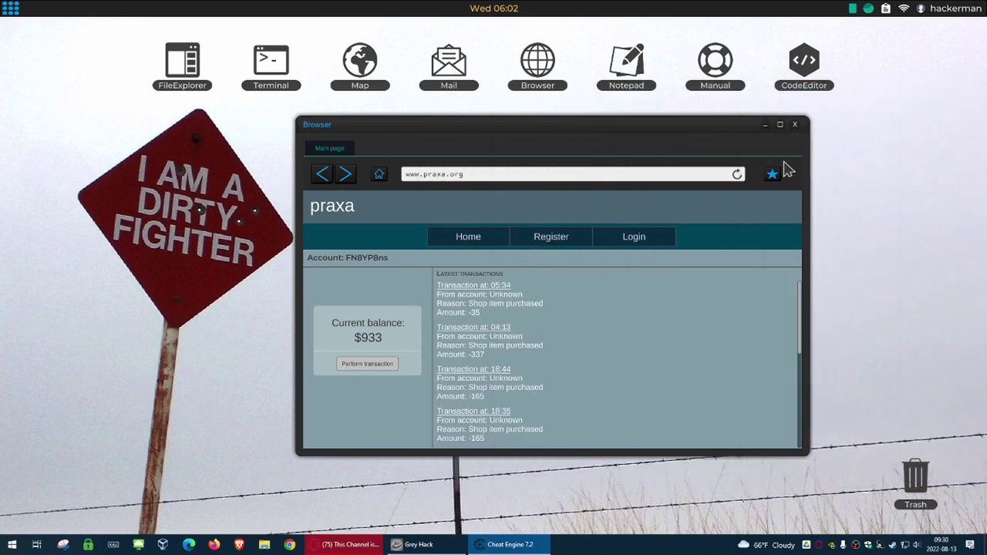
pyautogui.click(772, 175)
pyautogui.click(742, 230)
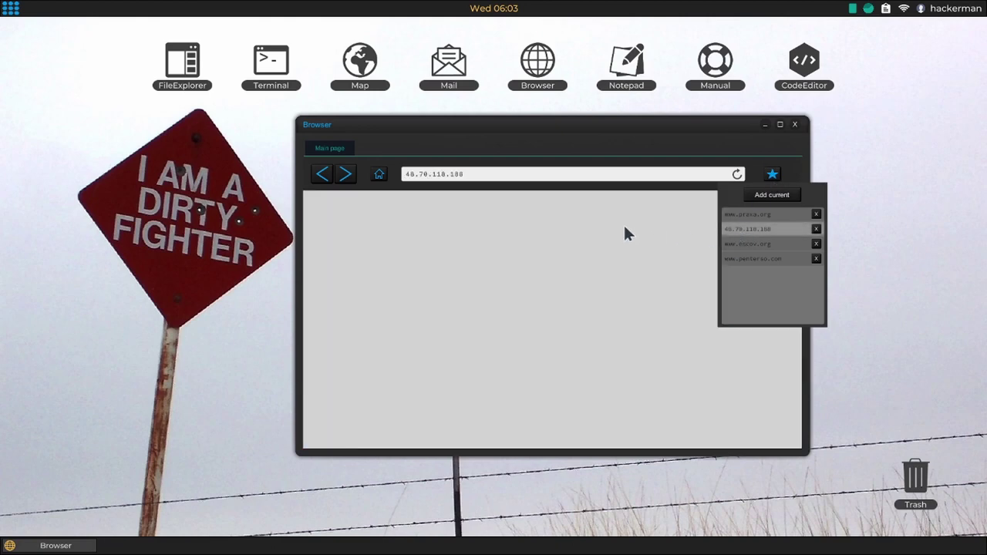
pyautogui.click(613, 204)
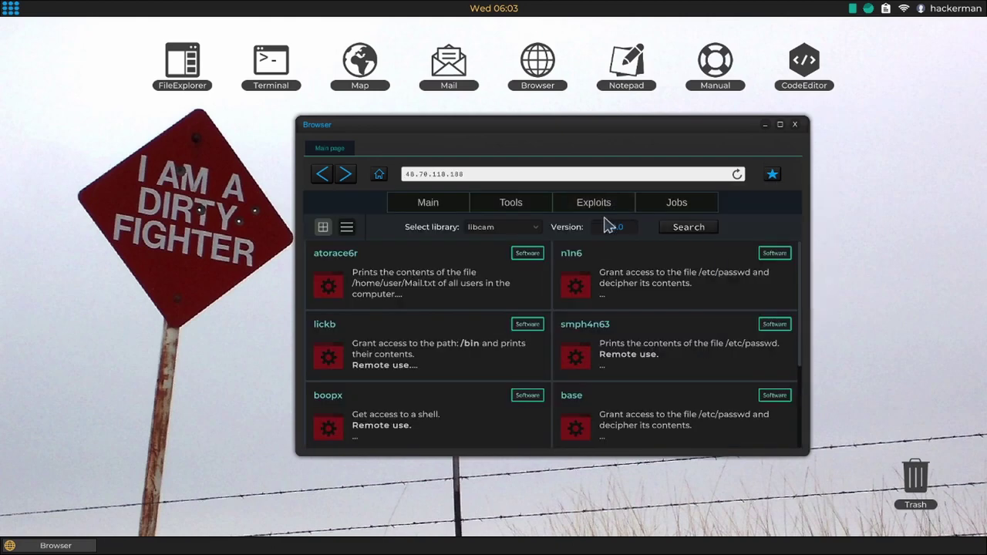
pyautogui.click(651, 270)
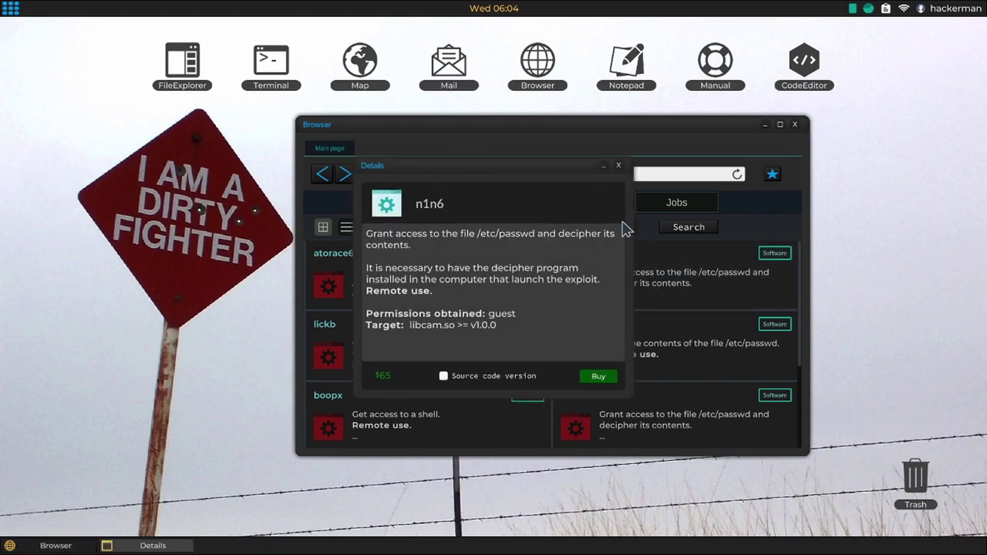
pyautogui.click(622, 163)
pyautogui.click(447, 358)
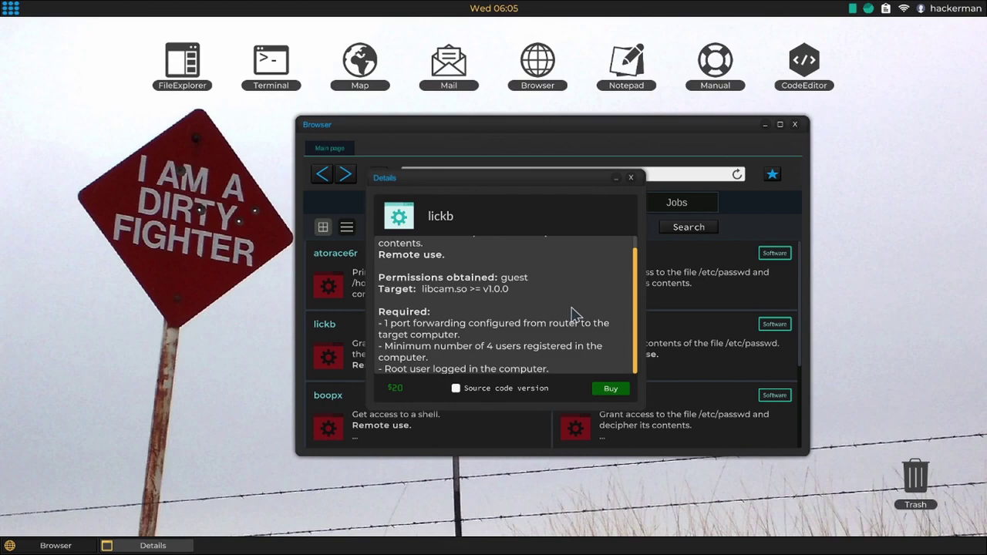
pyautogui.click(604, 388)
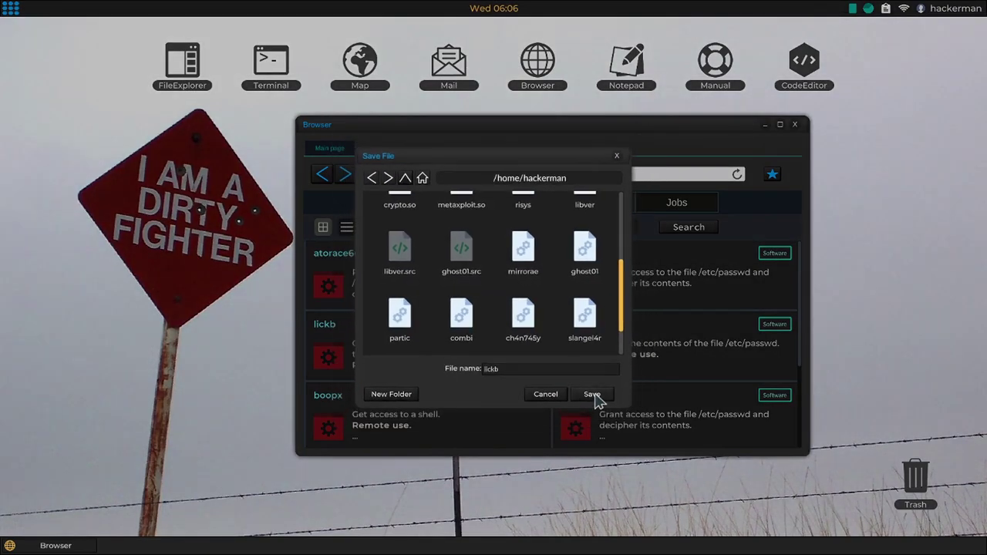
pyautogui.click(590, 394)
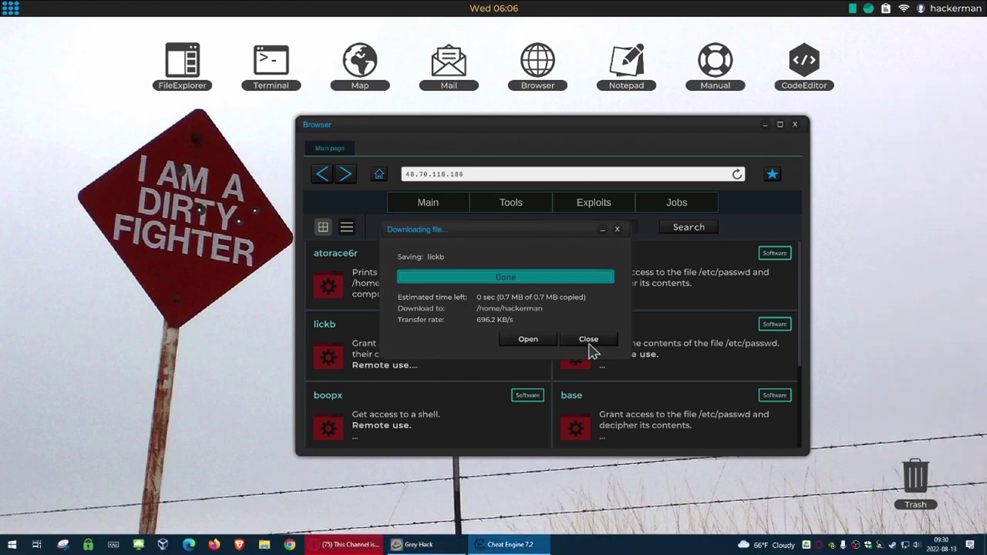
pyautogui.click(592, 341)
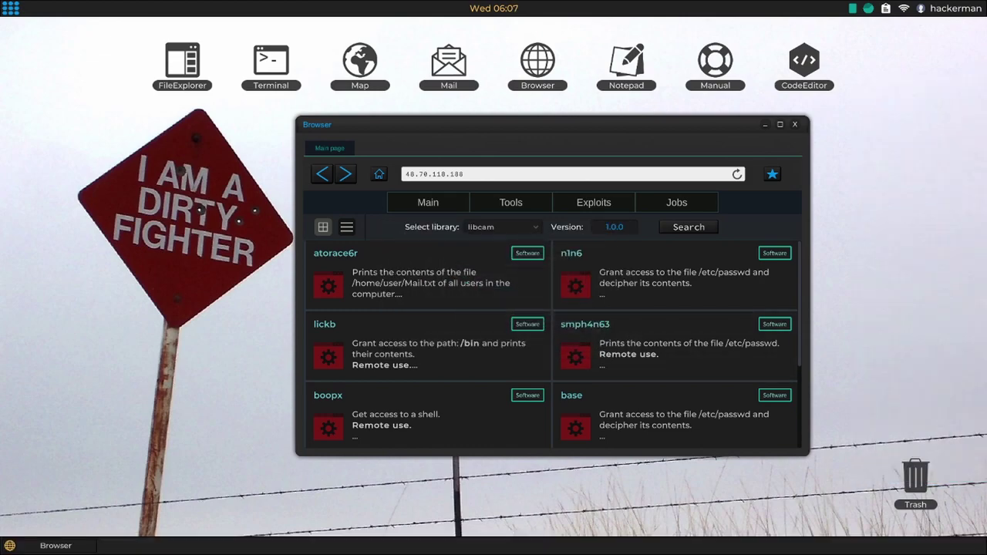
pyautogui.hotkey('alt', 'Tab')
# Step: Run a 'Decreased value' next scan to cut candidates to 2,713,496 addresses, then browse the results
pyautogui.click(778, 169)
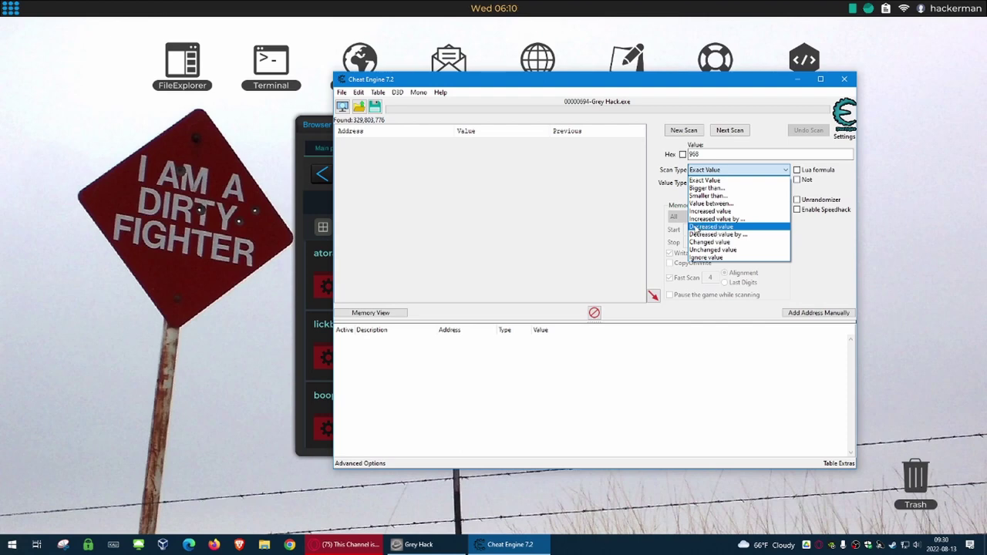
pyautogui.click(695, 228)
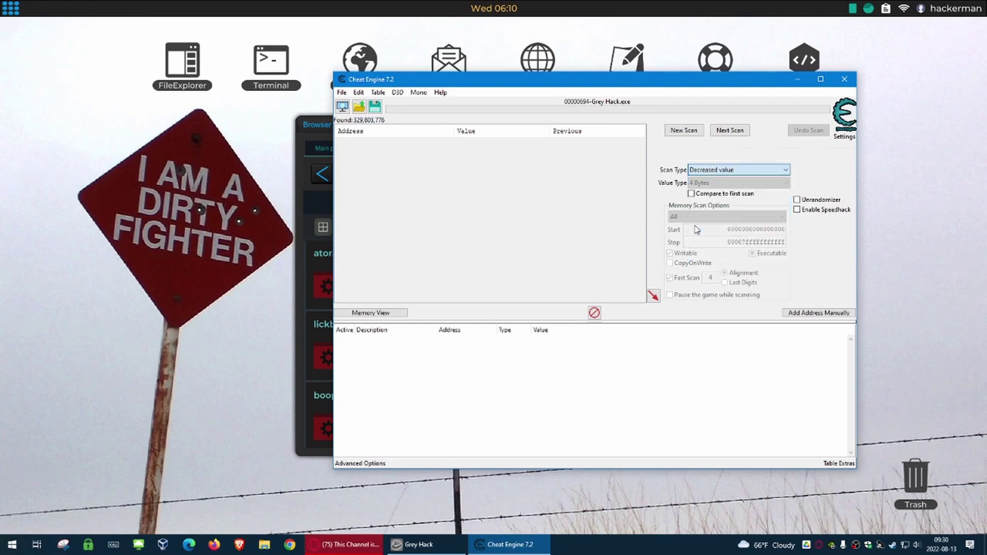
pyautogui.click(727, 132)
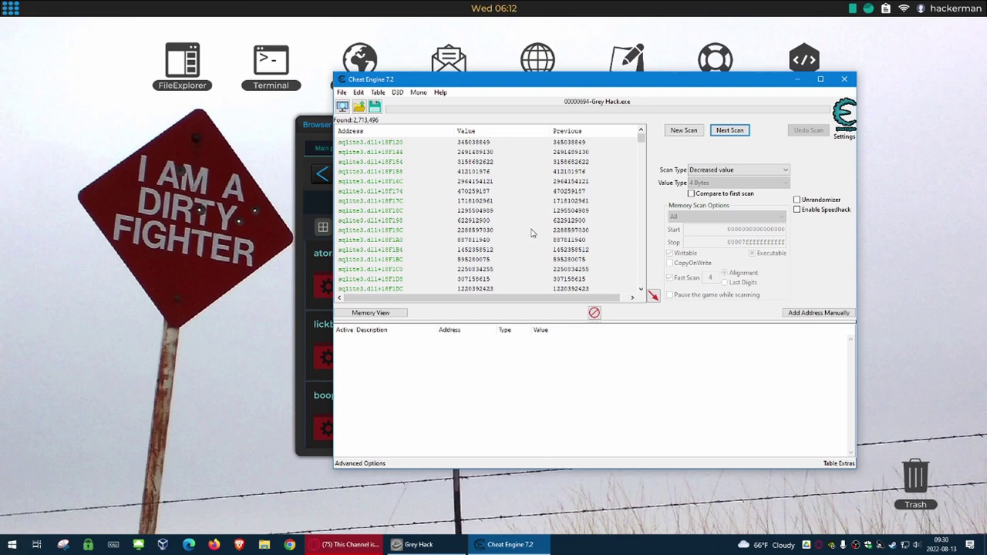
pyautogui.scroll(-5, 528, 230)
pyautogui.scroll(-5, 528, 231)
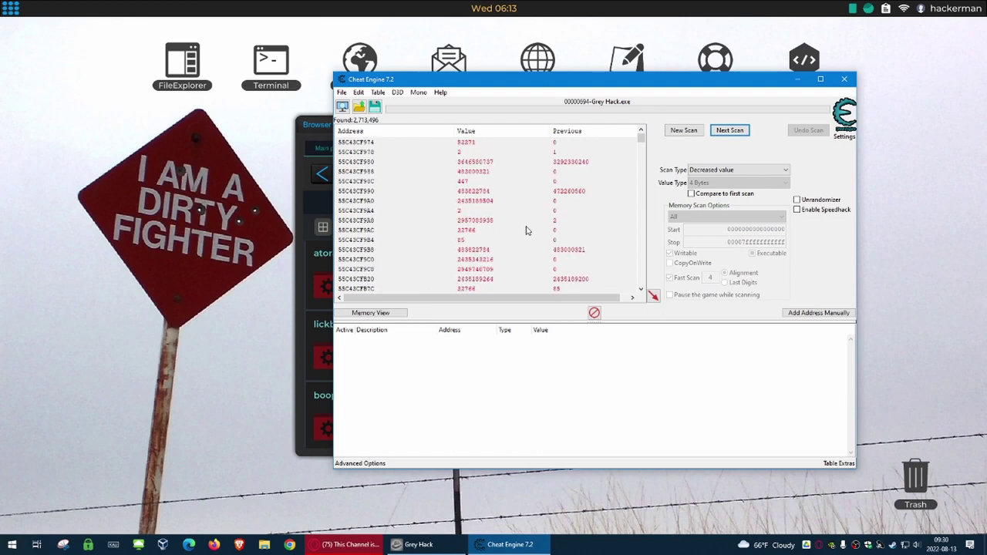
pyautogui.scroll(-8, 527, 230)
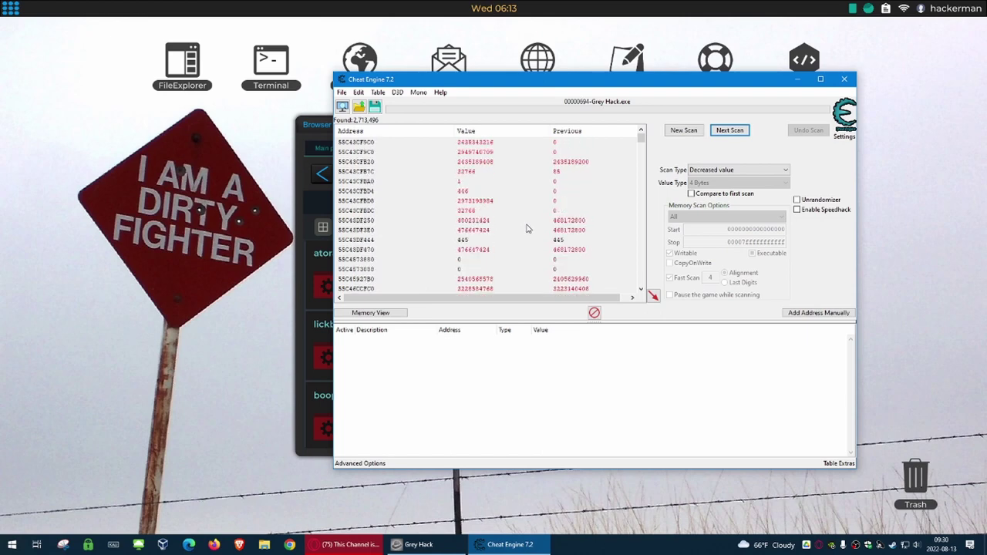
pyautogui.scroll(12, 526, 229)
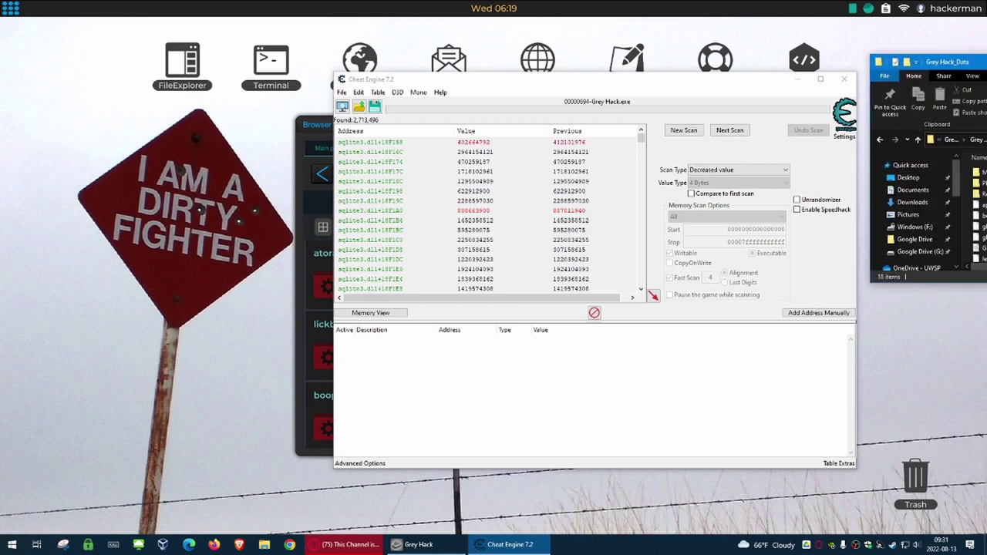
pyautogui.moveTo(910, 74); pyautogui.dragTo(725, 80)
pyautogui.click(672, 272)
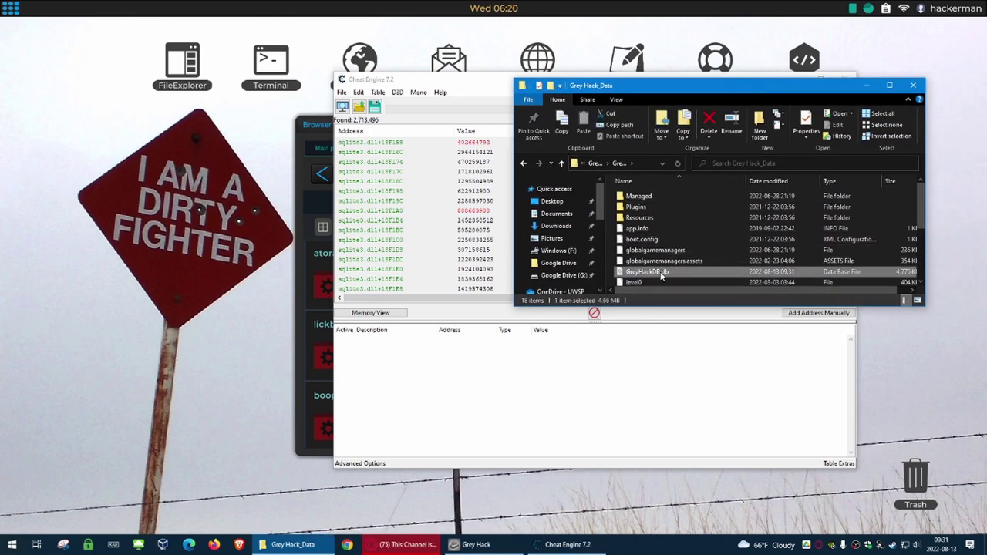
pyautogui.scroll(-1, 691, 263)
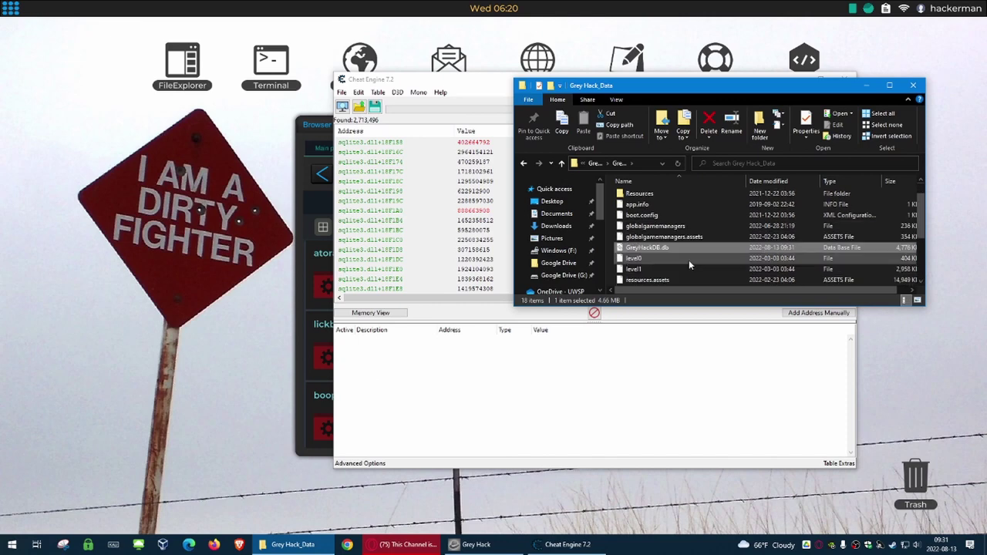
pyautogui.click(913, 85)
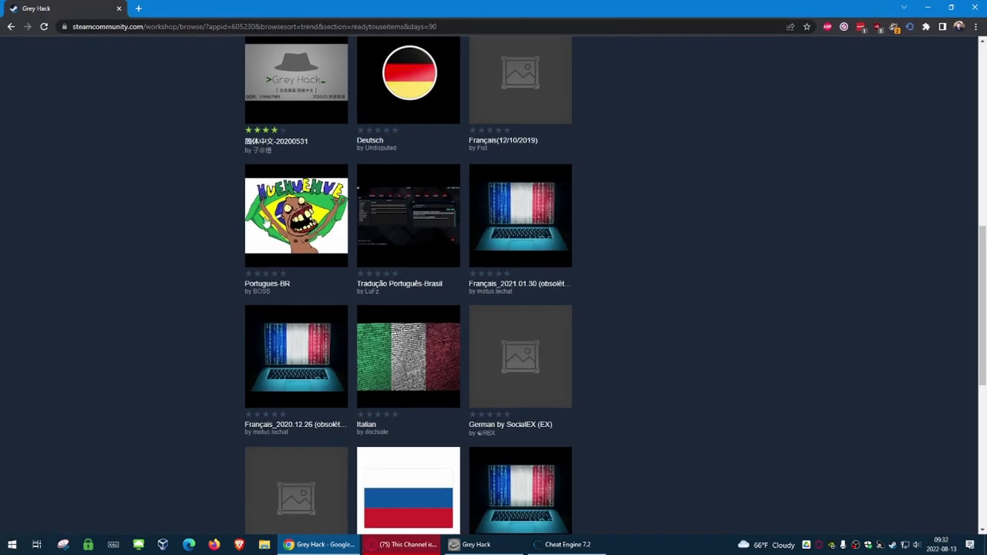
# Step: Skim the Grey Hack translation listings in the Workshop, then close the browser window
pyautogui.moveTo(314, 237)
pyautogui.scroll(-3, 150, 352)
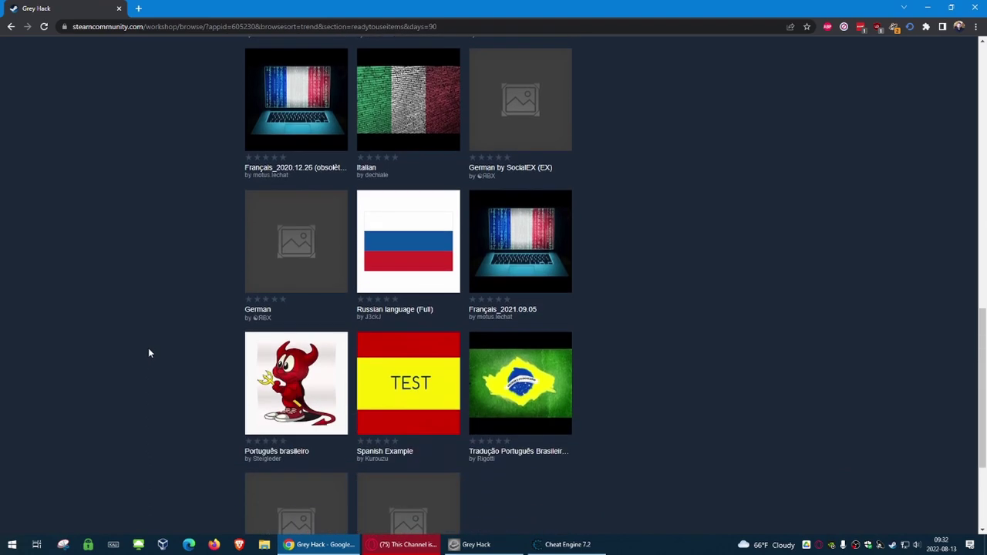
pyautogui.scroll(-1, 575, 462)
pyautogui.scroll(-2, 585, 470)
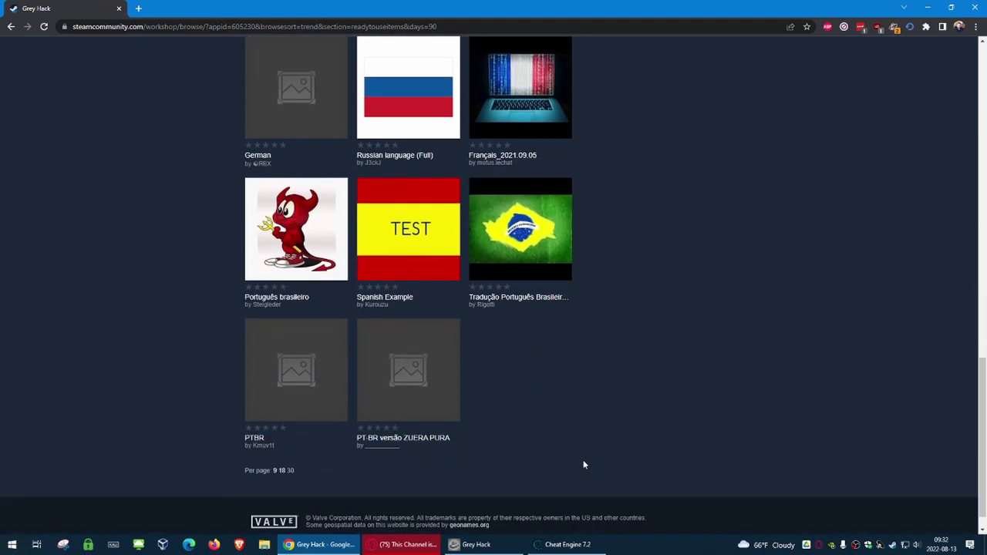
pyautogui.scroll(6, 586, 463)
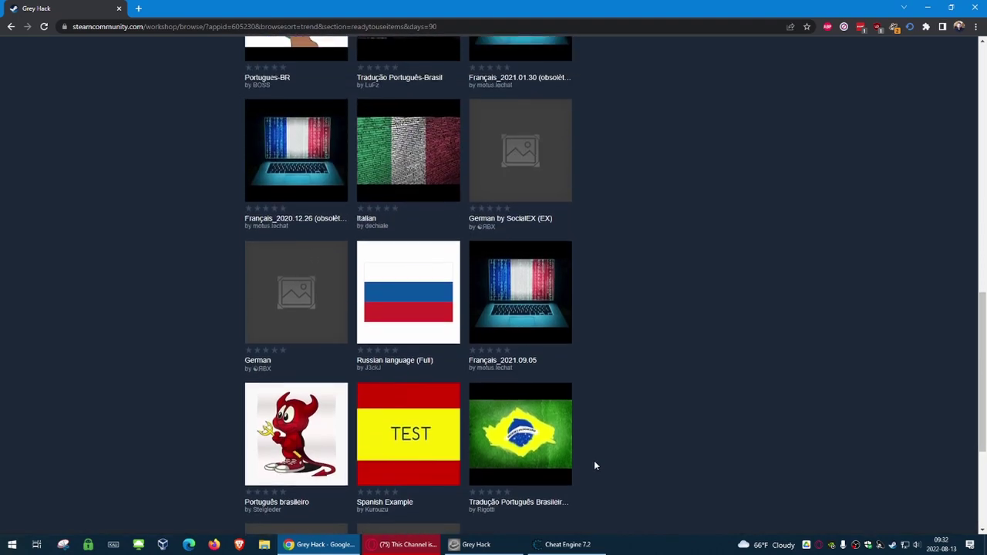
pyautogui.scroll(15, 593, 465)
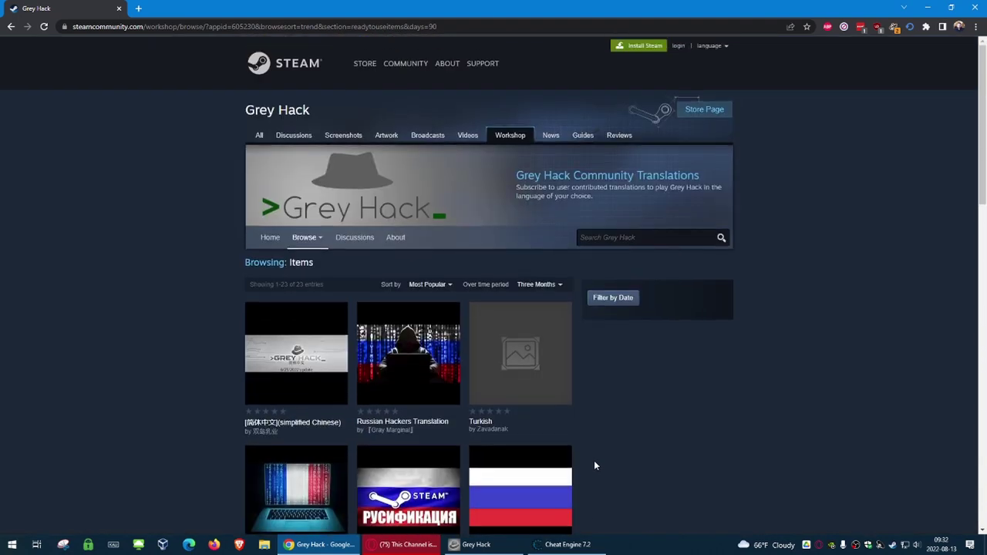
pyautogui.scroll(-5, 593, 463)
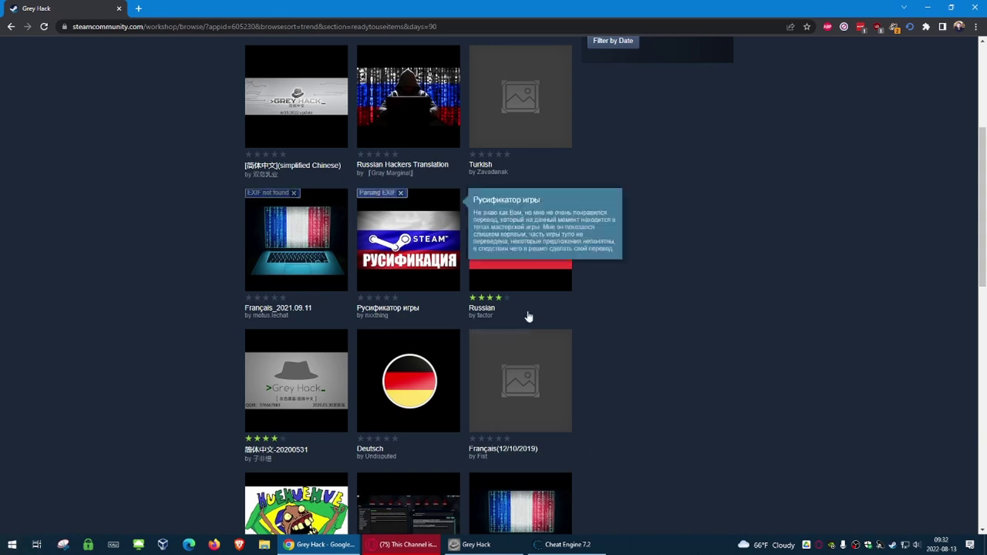
pyautogui.moveTo(479, 283)
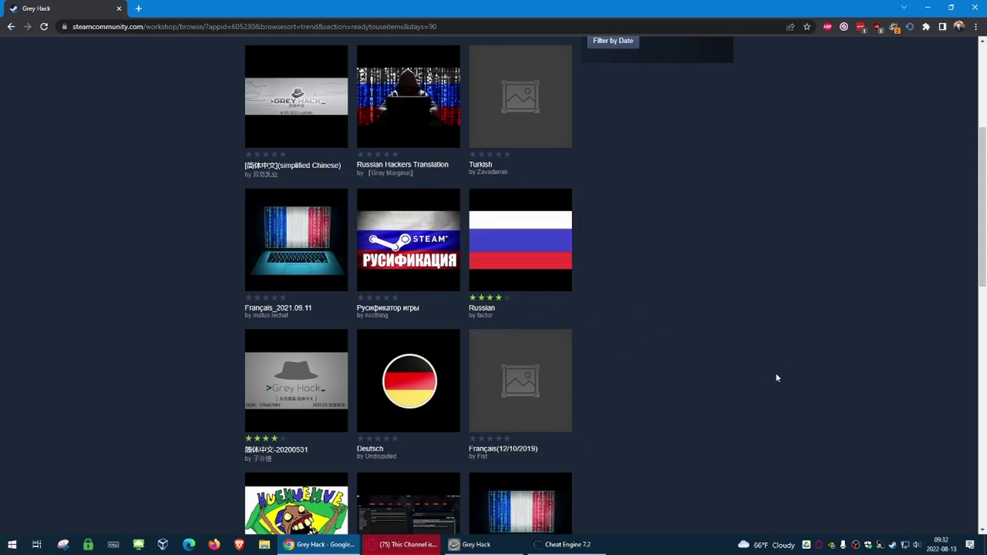
pyautogui.scroll(-1, 794, 408)
pyautogui.scroll(4, 688, 328)
pyautogui.scroll(-6, 720, 380)
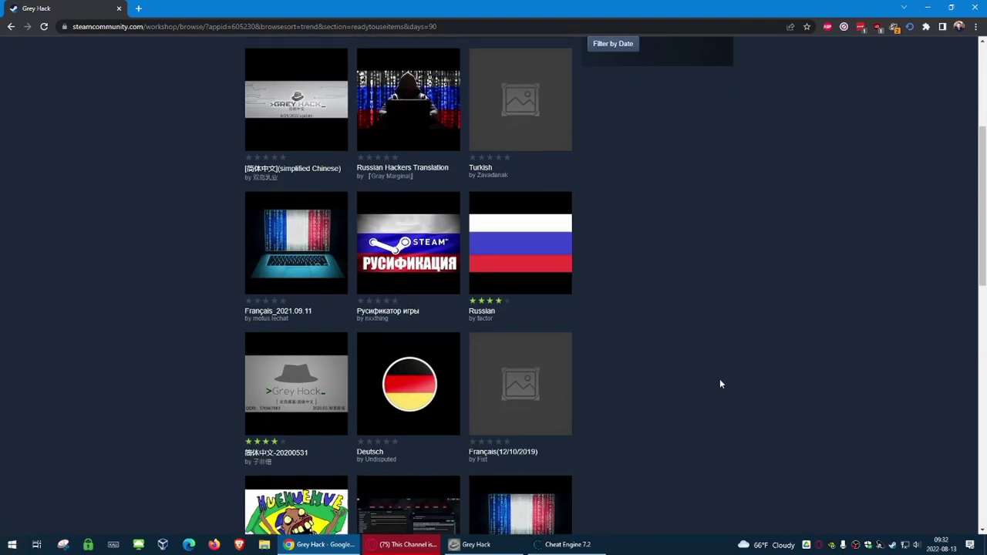
pyautogui.scroll(-3, 719, 383)
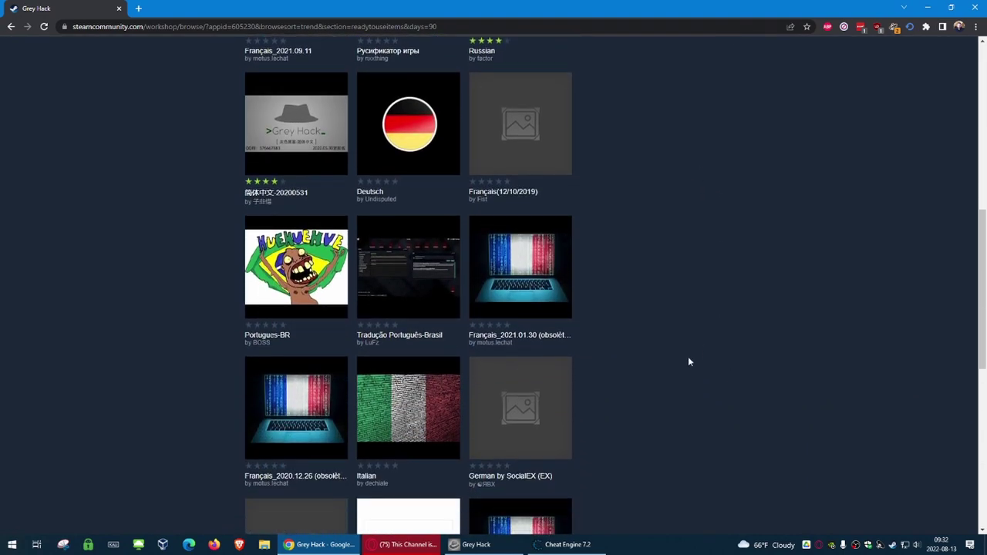
pyautogui.hotkey('ctrl', 'w')
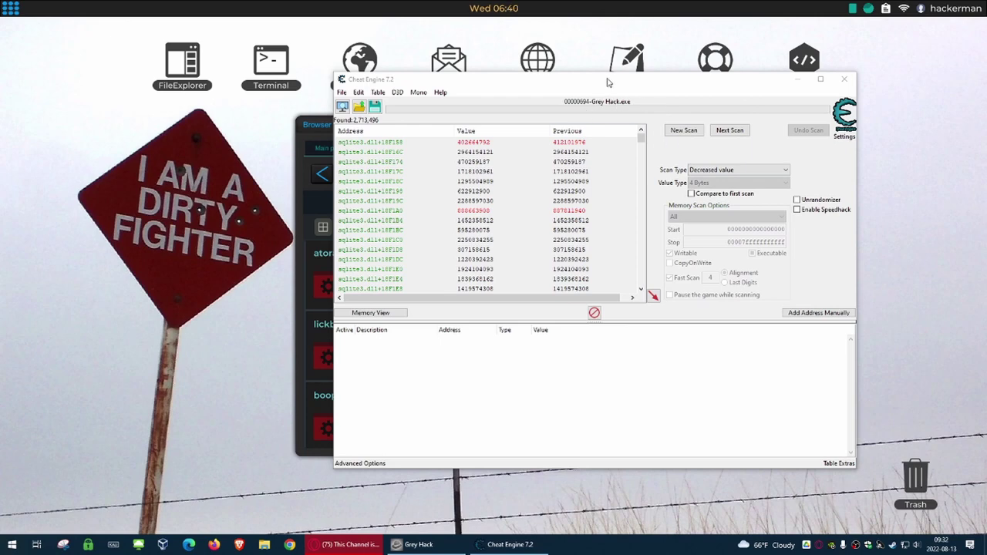
# Step: Drag the Cheat Engine window to the front, shifted slightly right and down
pyautogui.moveTo(604, 82); pyautogui.dragTo(648, 93)
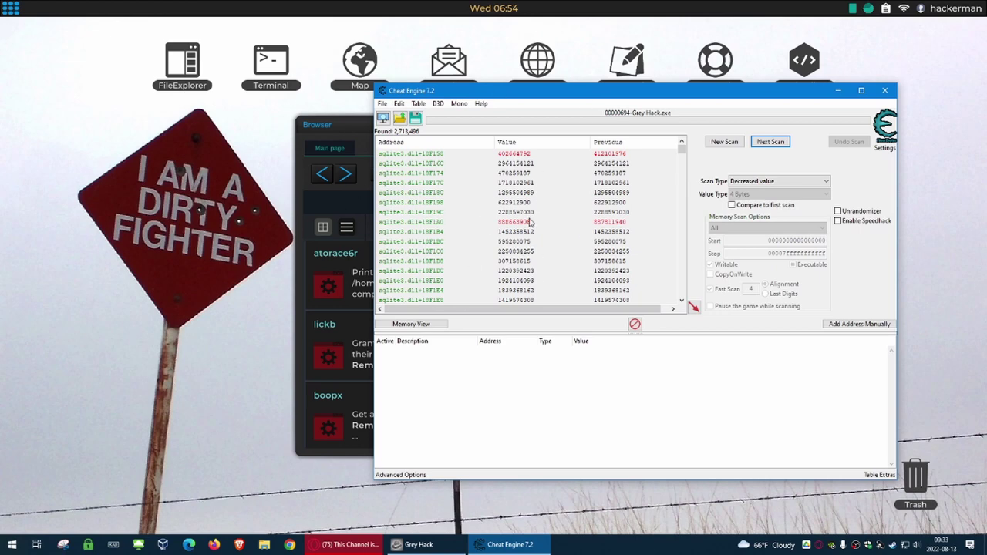
# Step: Scroll the found addresses down to the final ntdll.dll entries, then bring up the Plugins\x86_64 folder
pyautogui.scroll(-3, 544, 240)
pyautogui.scroll(-10, 542, 244)
pyautogui.scroll(-10, 541, 243)
pyautogui.scroll(-10, 542, 243)
pyautogui.scroll(-10, 542, 244)
pyautogui.moveTo(683, 154); pyautogui.dragTo(683, 296)
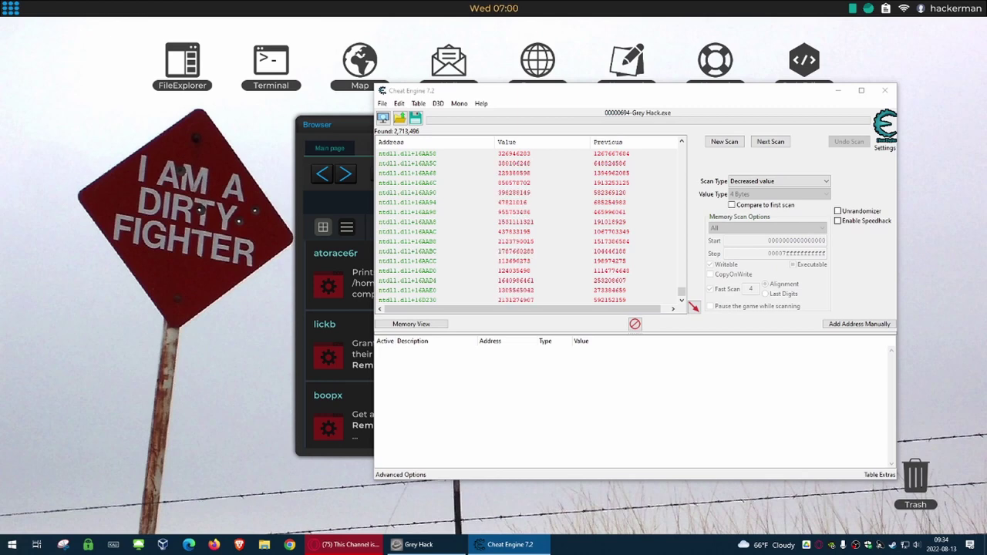
pyautogui.click(264, 545)
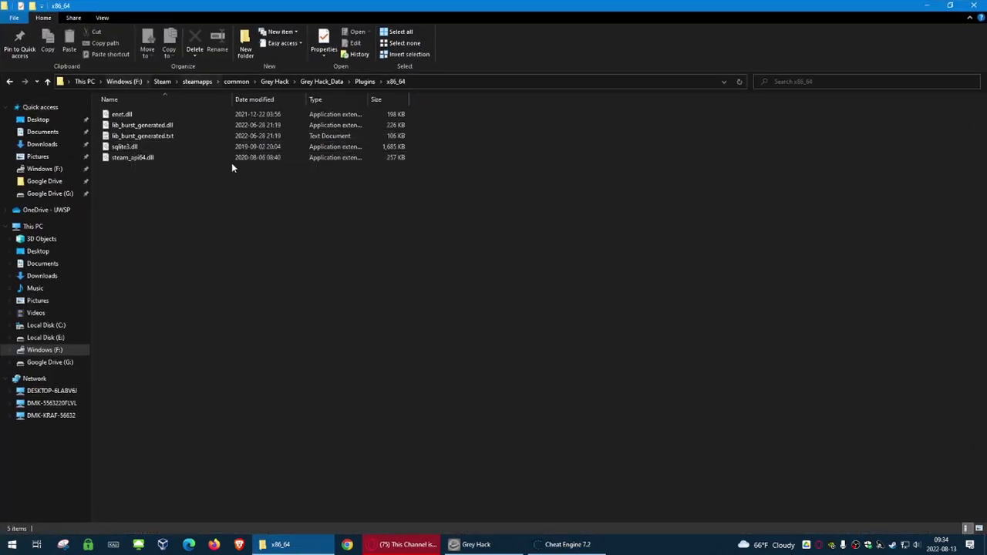
# Step: View lib_burst_generated.txt in Notepad, then close it
pyautogui.doubleClick(173, 137)
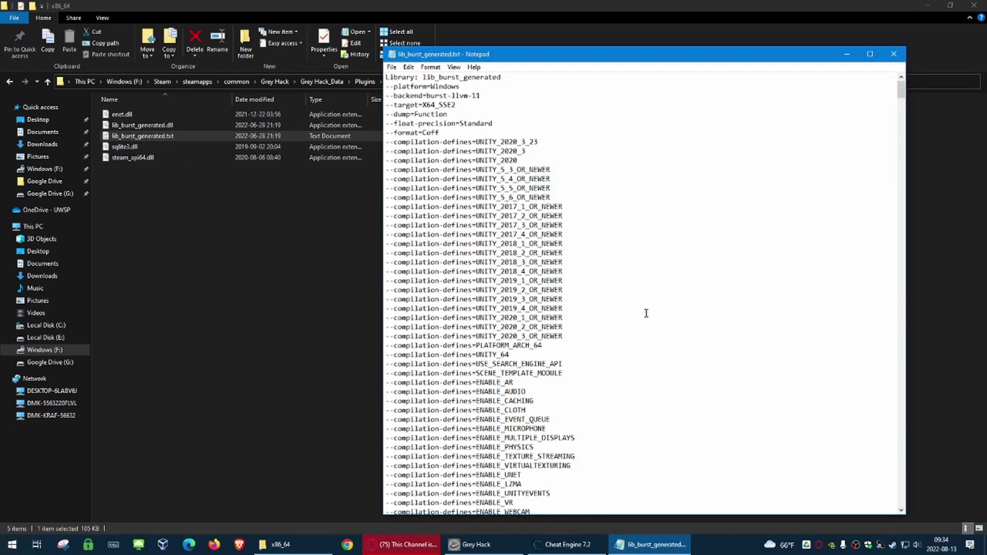
pyautogui.scroll(-9, 556, 288)
pyautogui.scroll(-15, 556, 287)
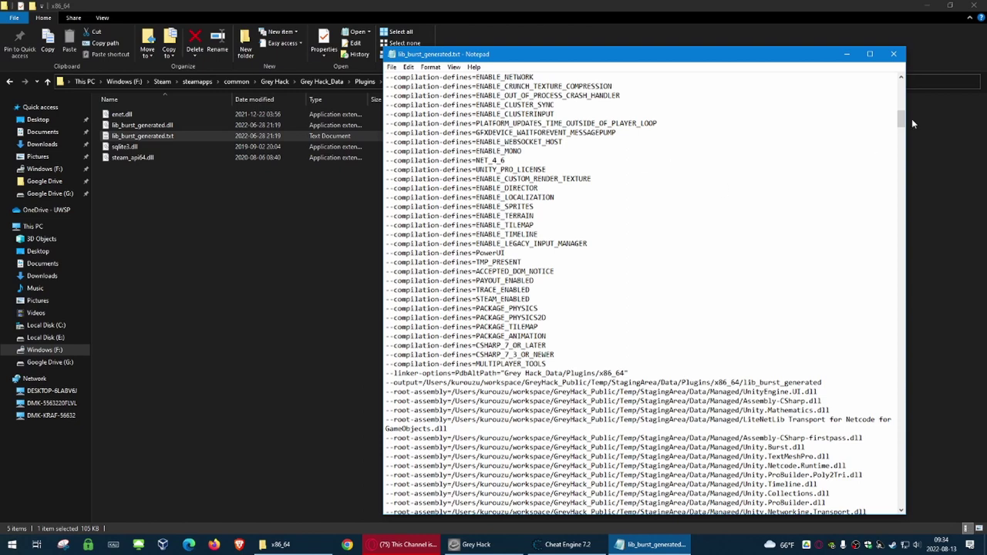
pyautogui.click(894, 56)
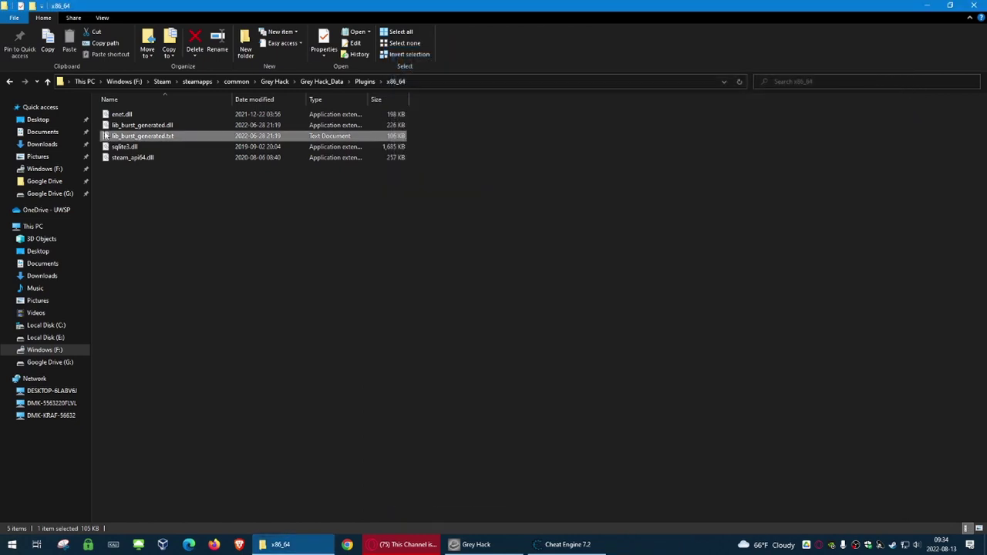
# Step: Browse the Managed libraries under Grey Hack_Data, then close the folder window
pyautogui.click(364, 83)
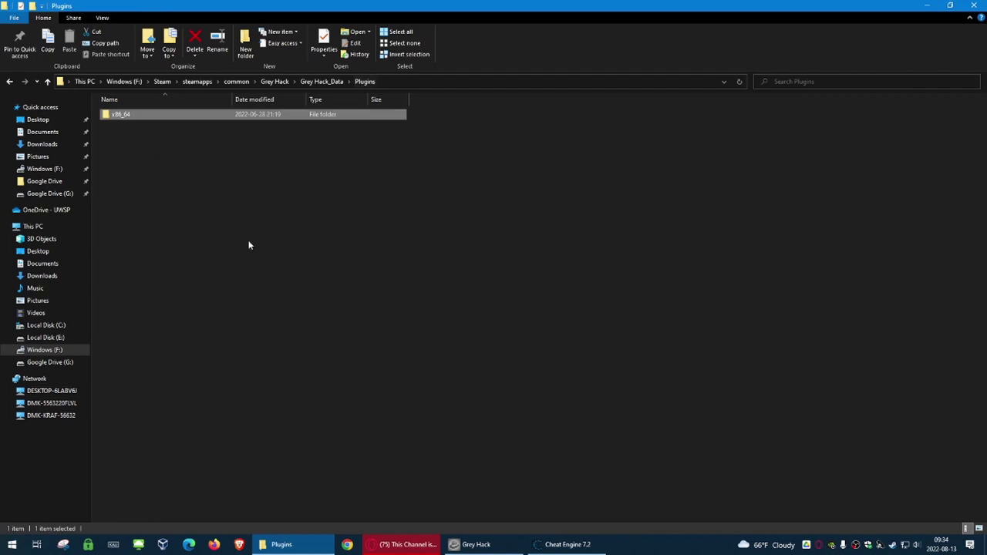
pyautogui.click(329, 83)
pyautogui.doubleClick(154, 115)
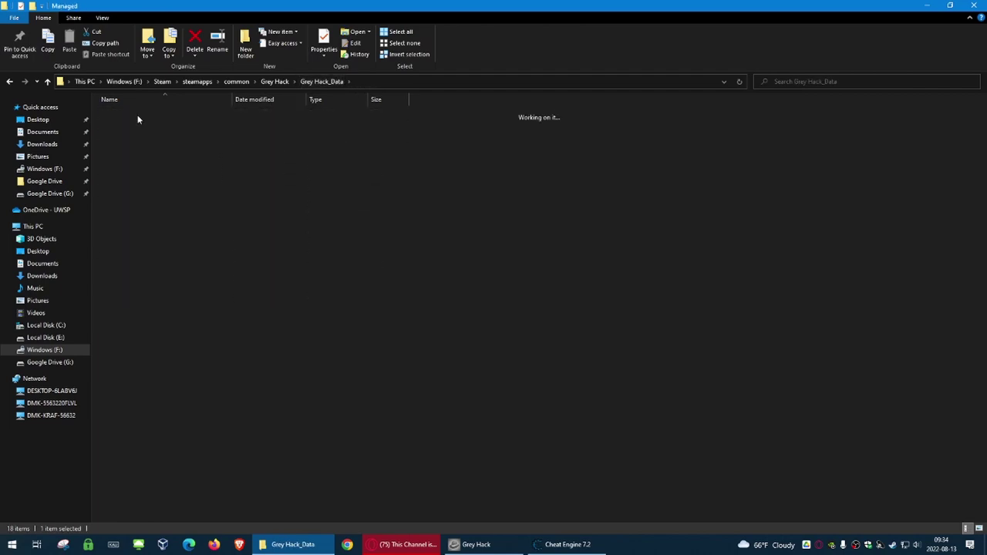
pyautogui.scroll(-20, 297, 224)
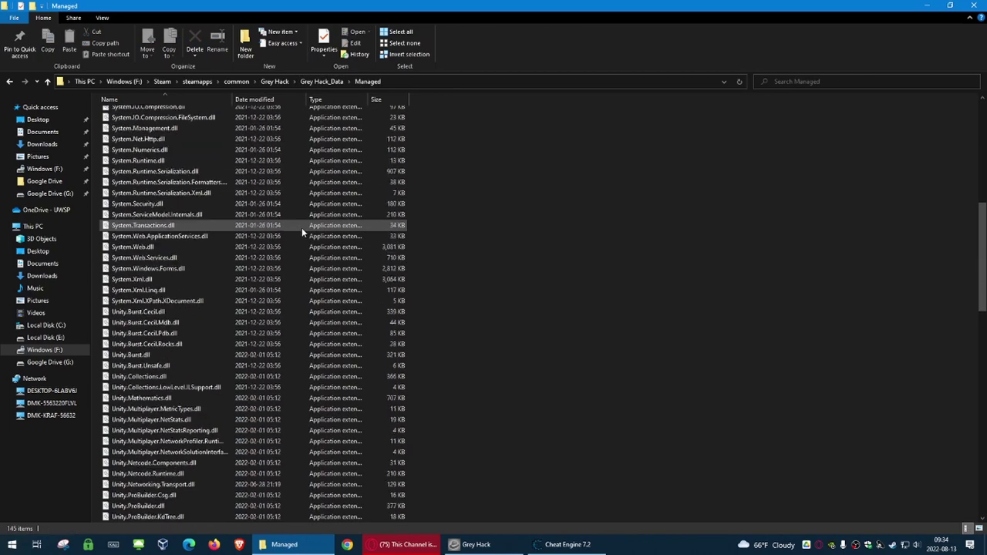
pyautogui.scroll(-8, 310, 223)
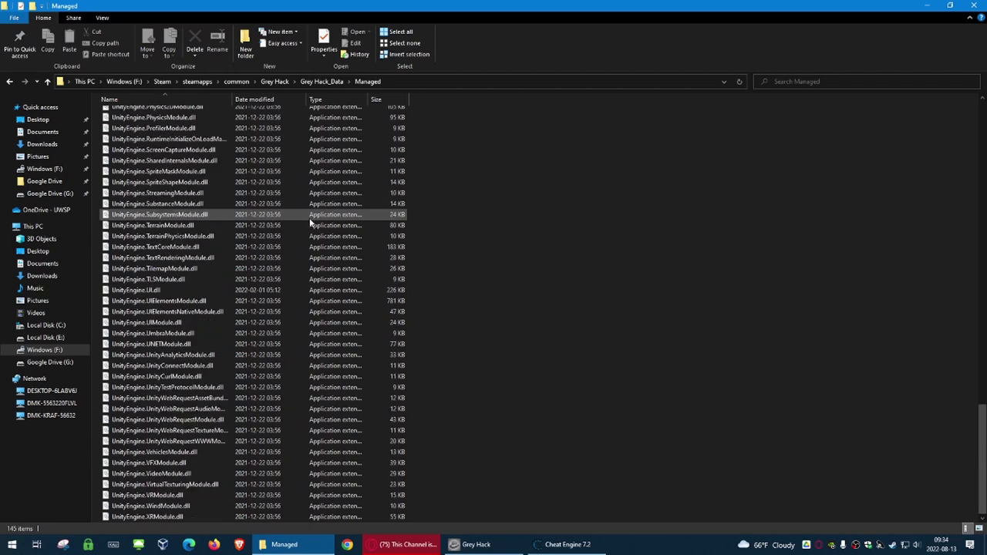
pyautogui.scroll(11, 311, 223)
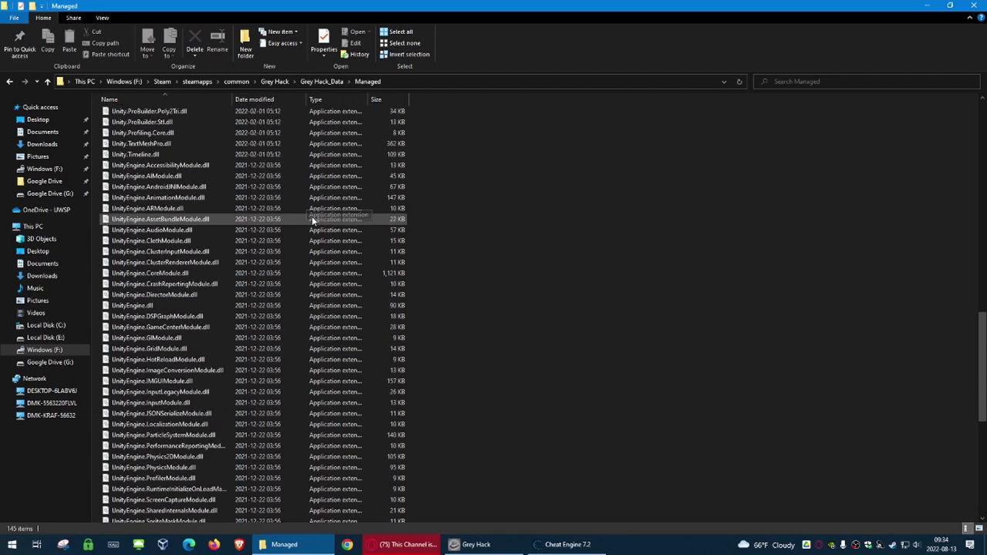
pyautogui.scroll(5, 312, 219)
pyautogui.hotkey('alt', 'Up')
pyautogui.hotkey('alt', 'F4')
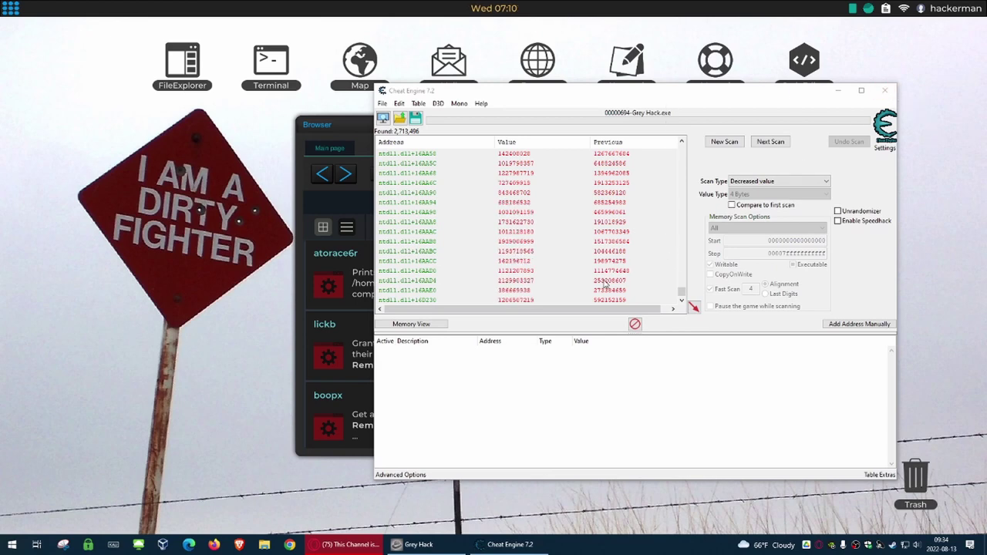
# Step: Scroll the scan results back to the top and close Cheat Engine
pyautogui.scroll(5, 603, 284)
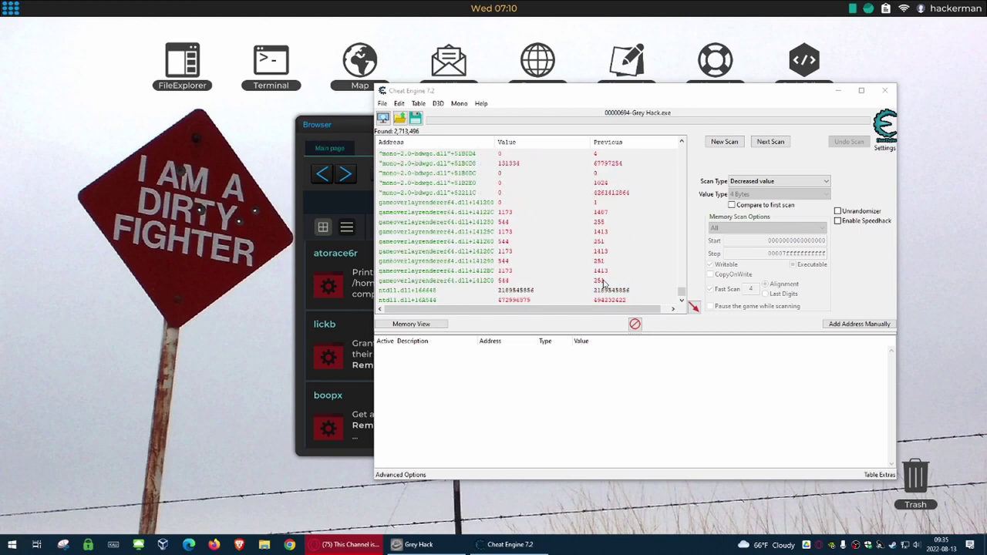
pyautogui.scroll(-2, 605, 284)
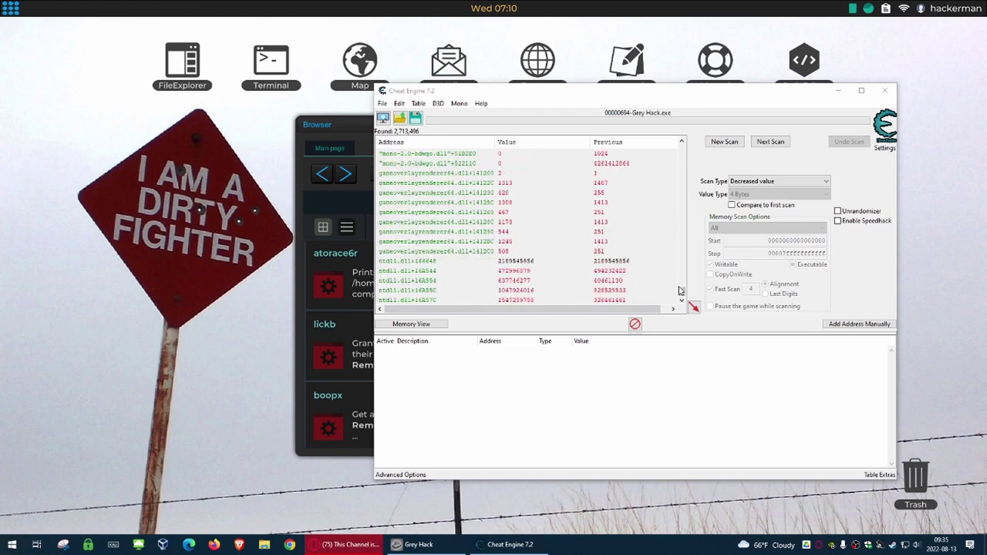
pyautogui.moveTo(682, 293); pyautogui.dragTo(682, 148)
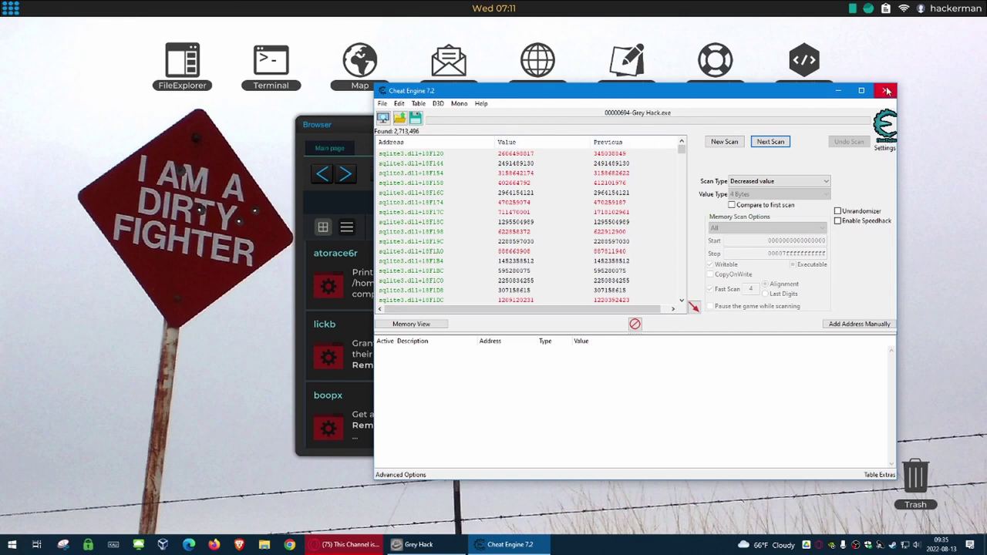
pyautogui.click(886, 91)
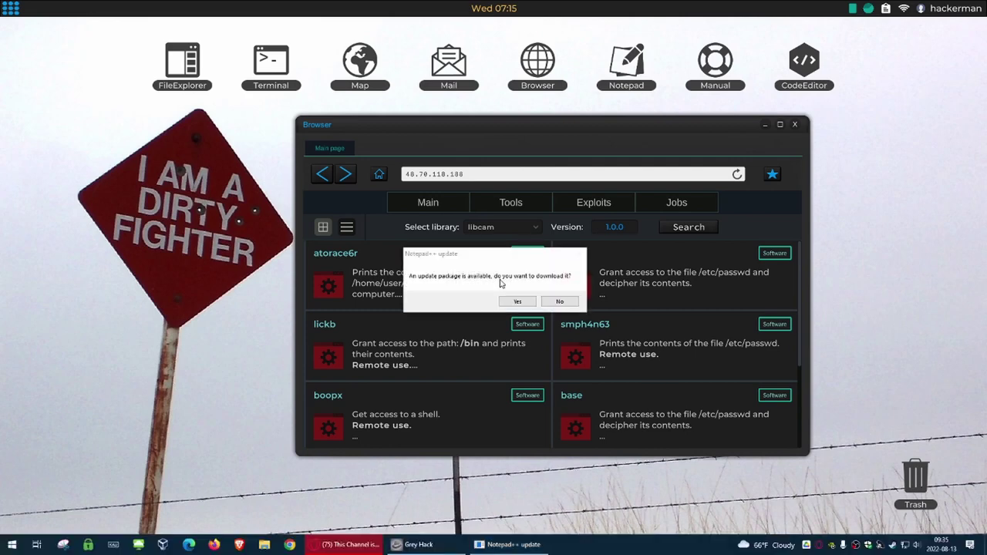
# Step: Decline the Notepad++ update and launch HxD through Windows search
pyautogui.click(559, 302)
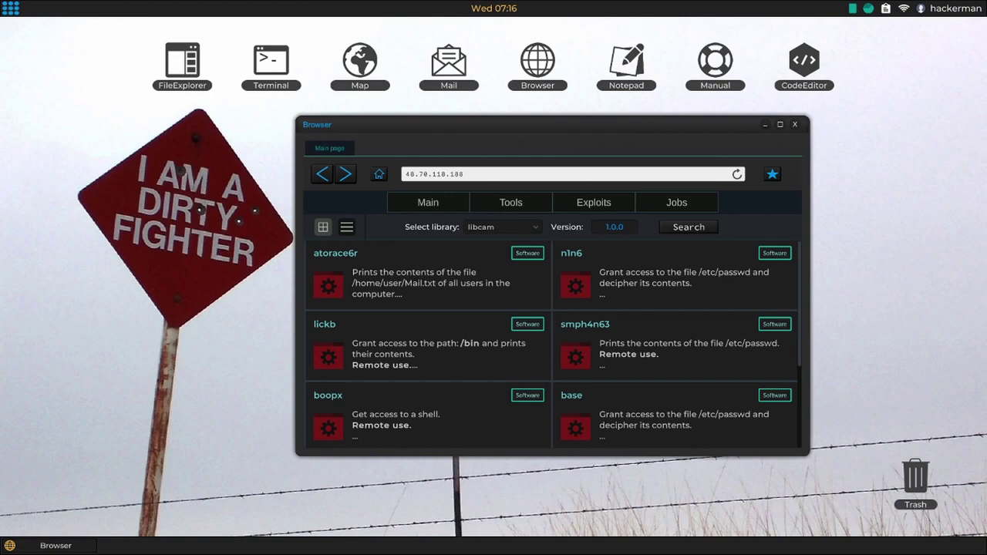
pyautogui.press('super')
pyautogui.write('hxd')
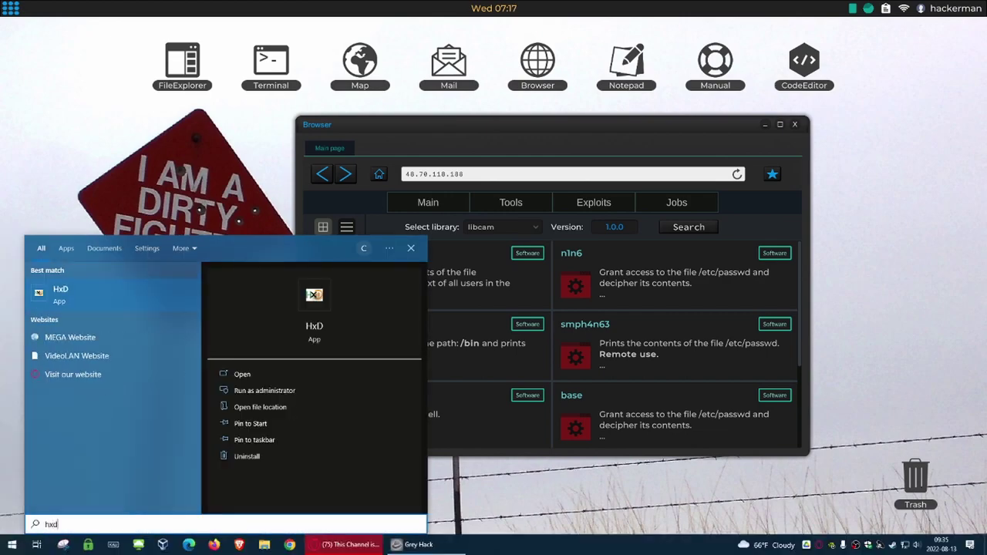
pyautogui.press('Return')
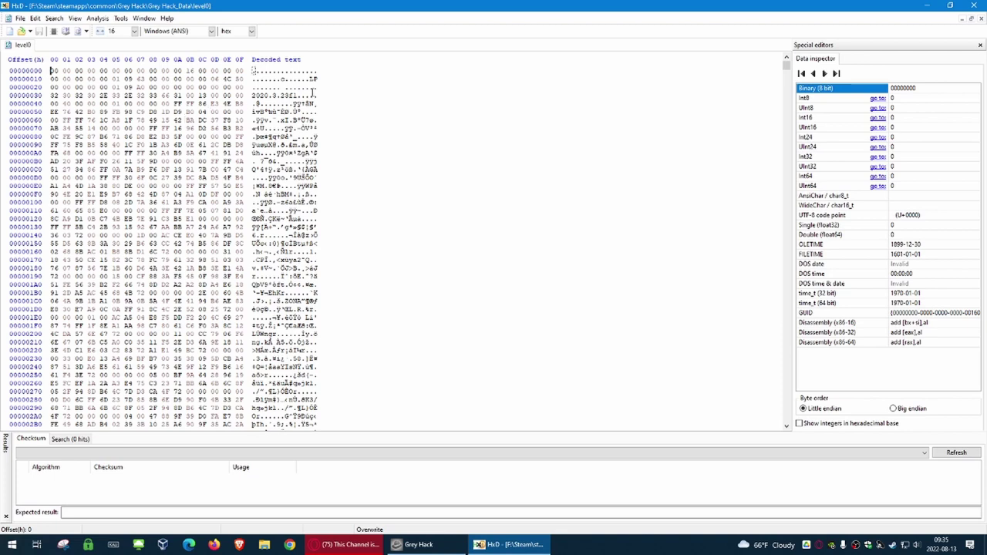
# Step: Select the 2020.3.23 version bytes, then create and discard an empty Untitled1 document
pyautogui.click(253, 96)
pyautogui.moveTo(254, 96); pyautogui.dragTo(290, 96)
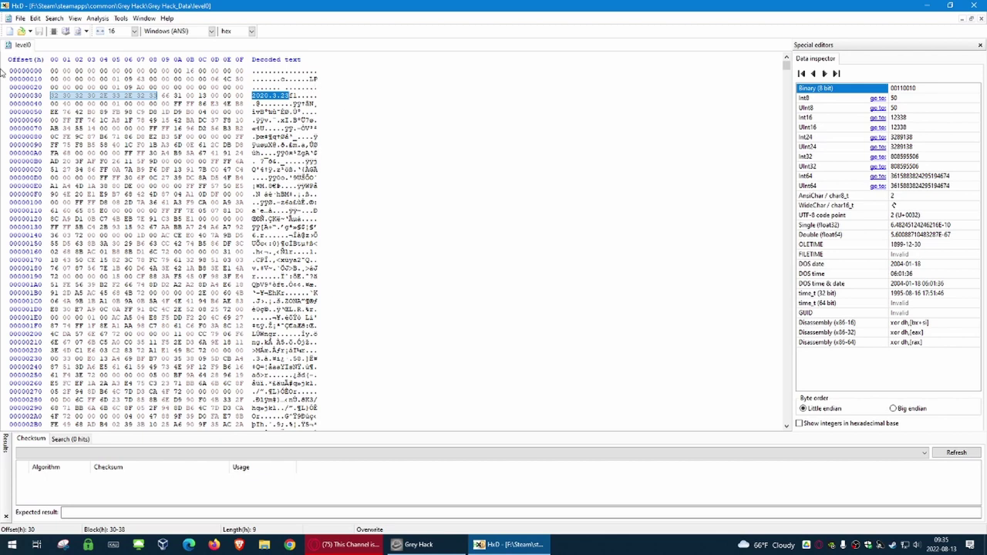
pyautogui.click(21, 18)
pyautogui.click(26, 34)
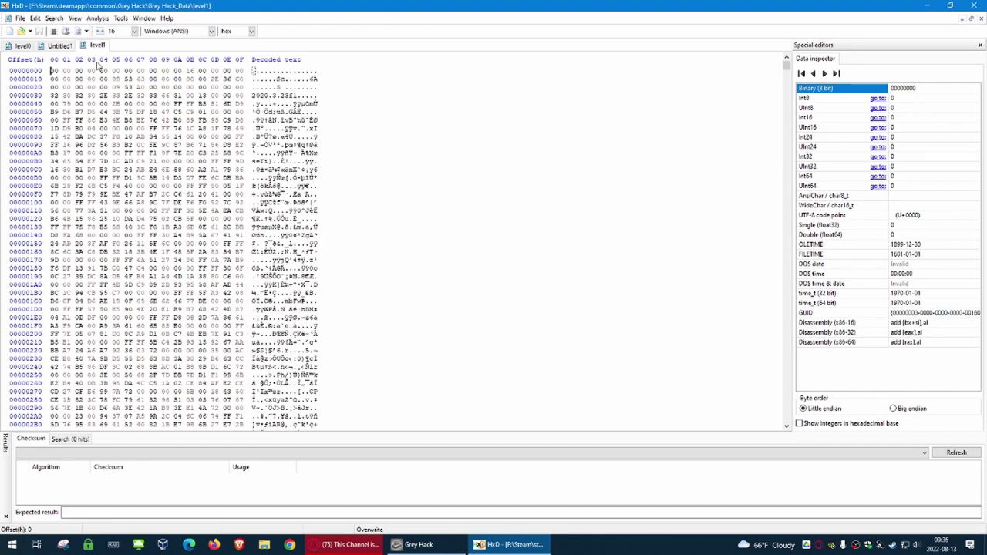
pyautogui.click(59, 48)
pyautogui.rightClick(59, 48)
pyautogui.click(89, 50)
# Step: Switch between the level0 and level1 tabs, then scroll down through level0's bytes
pyautogui.click(25, 48)
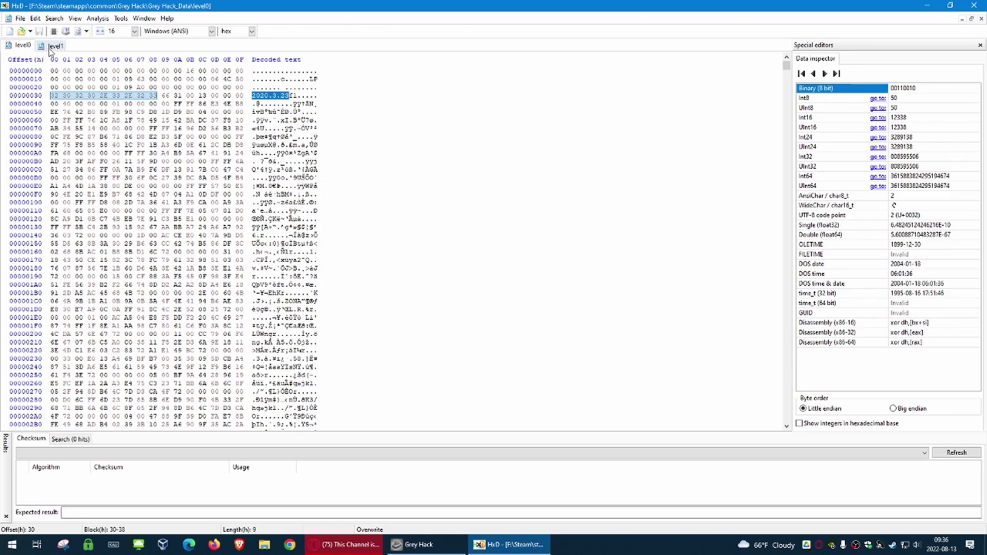
pyautogui.click(54, 48)
pyautogui.click(7, 47)
pyautogui.click(313, 79)
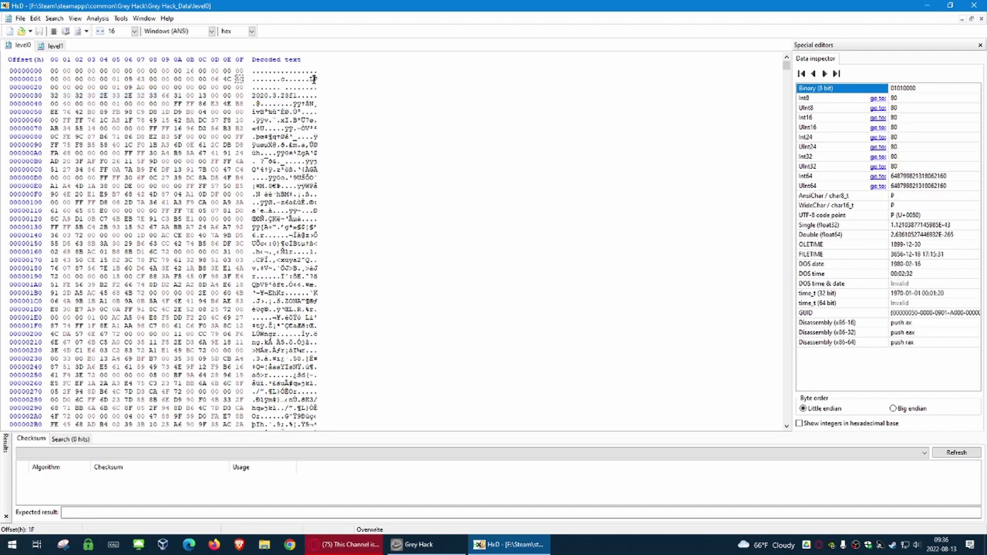
pyautogui.scroll(-10, 311, 171)
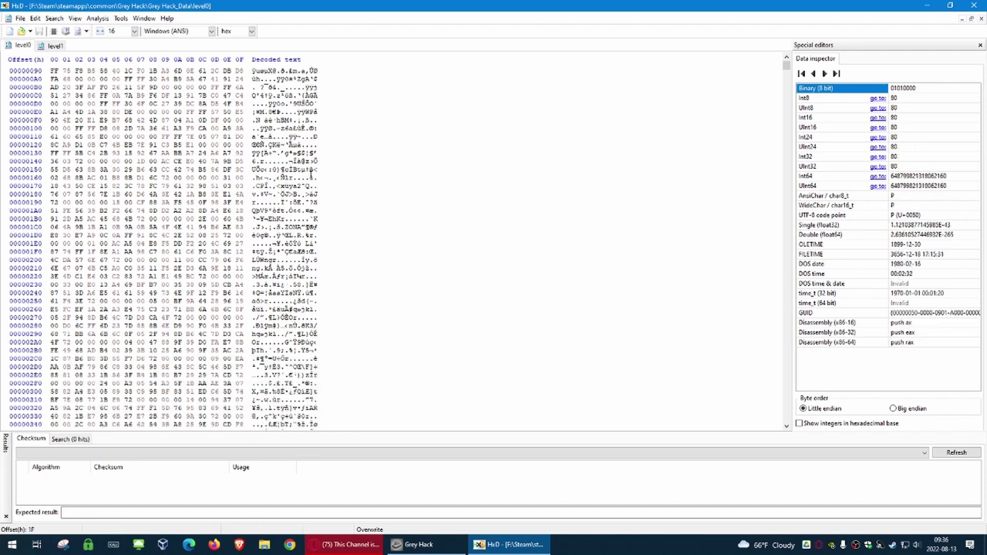
pyautogui.scroll(-20, 312, 174)
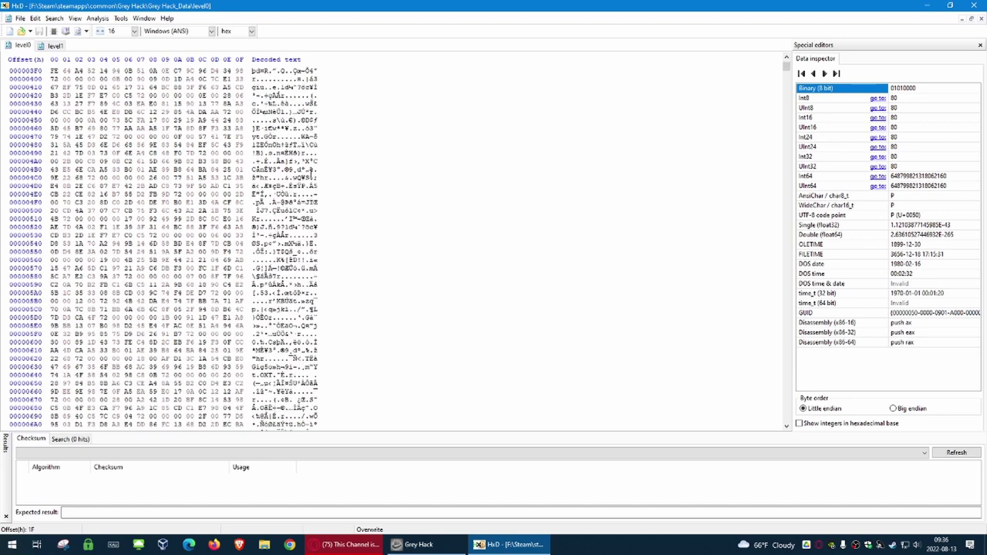
pyautogui.scroll(-14, 311, 174)
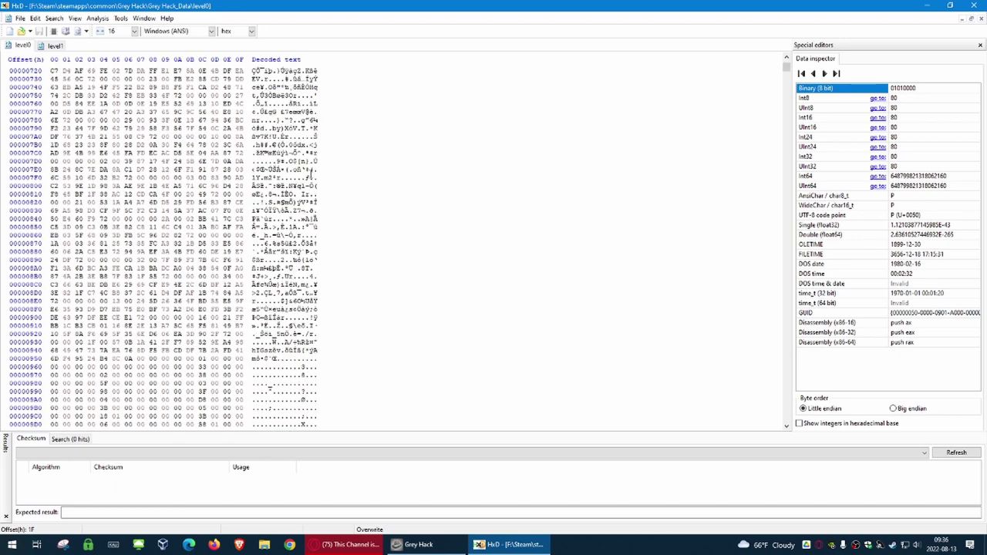
pyautogui.scroll(-5, 380, 232)
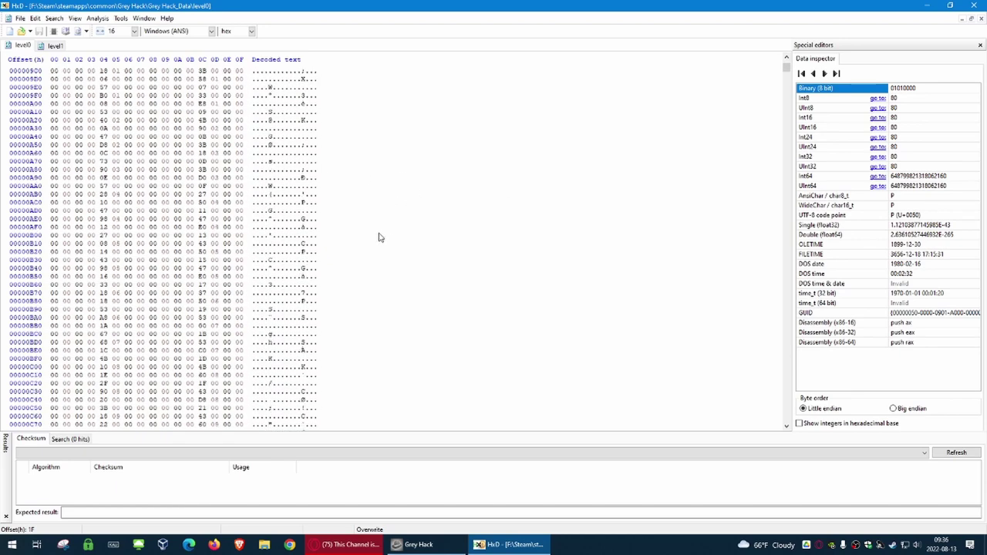
pyautogui.scroll(-9, 380, 231)
pyautogui.scroll(-5, 380, 229)
pyautogui.scroll(-1, 380, 229)
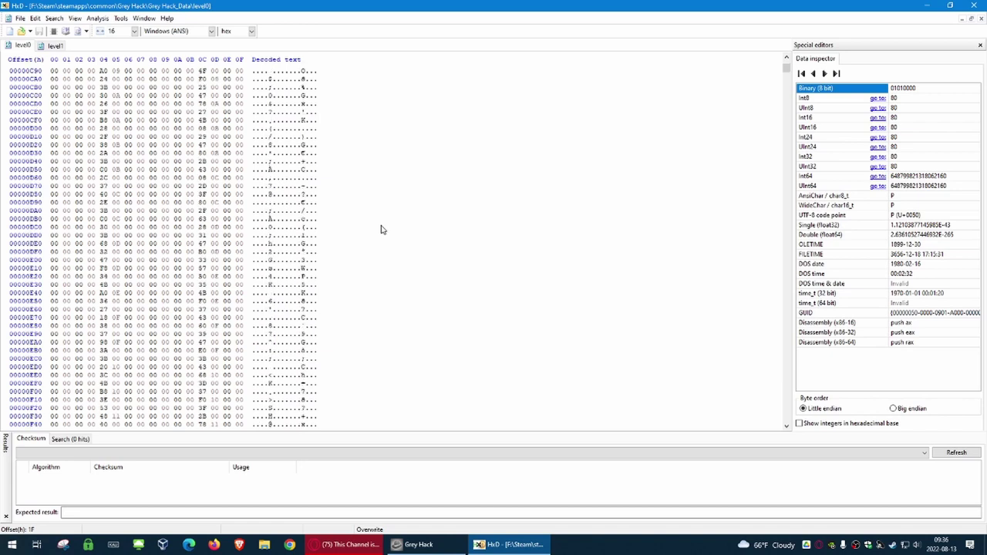
pyautogui.scroll(-7, 382, 229)
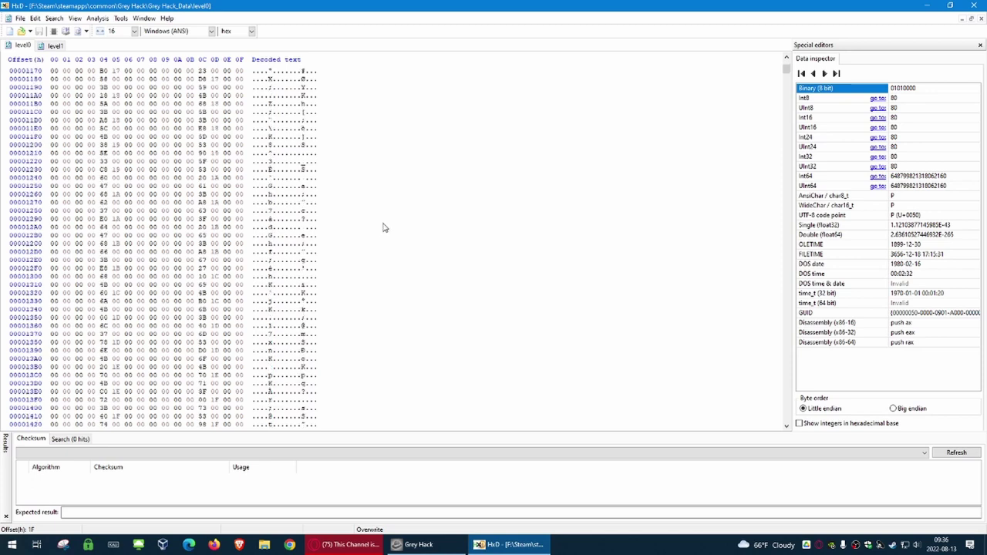
# Step: Scroll down level0 to the GameObject entry and inspect the byte following it
pyautogui.moveTo(786, 68); pyautogui.dragTo(423, 180)
pyautogui.scroll(-20, 424, 180)
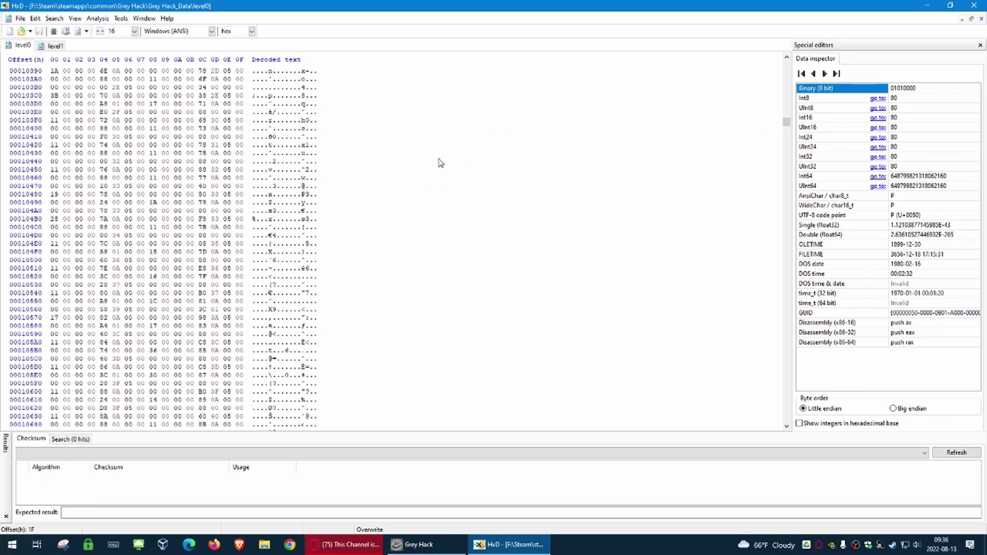
pyautogui.scroll(-4, 432, 174)
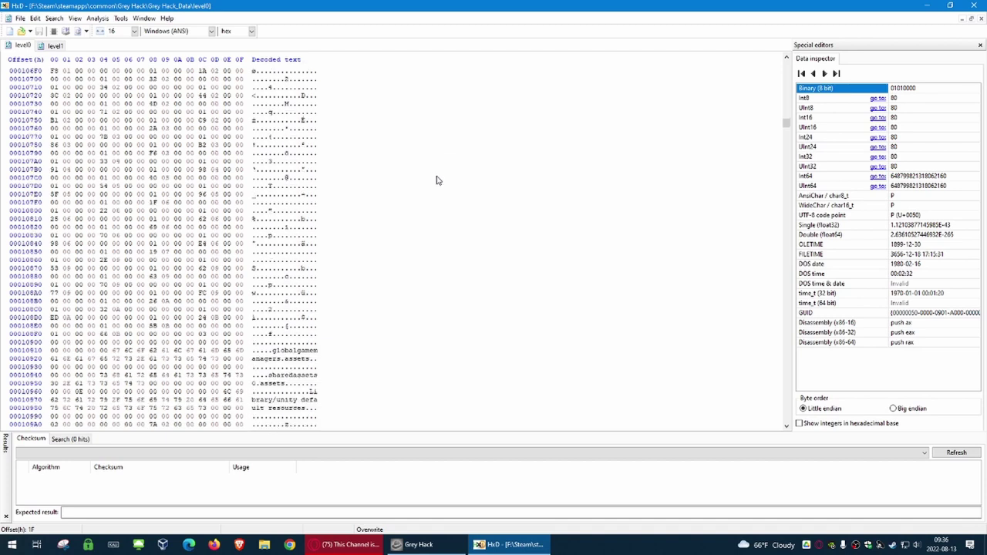
pyautogui.scroll(-2, 436, 180)
pyautogui.scroll(-2, 436, 179)
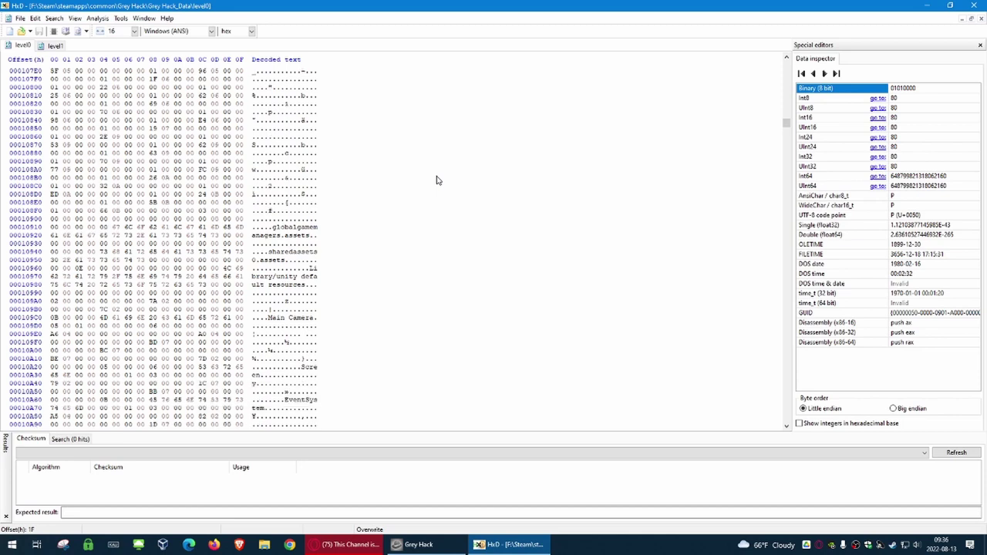
pyautogui.scroll(-2, 435, 180)
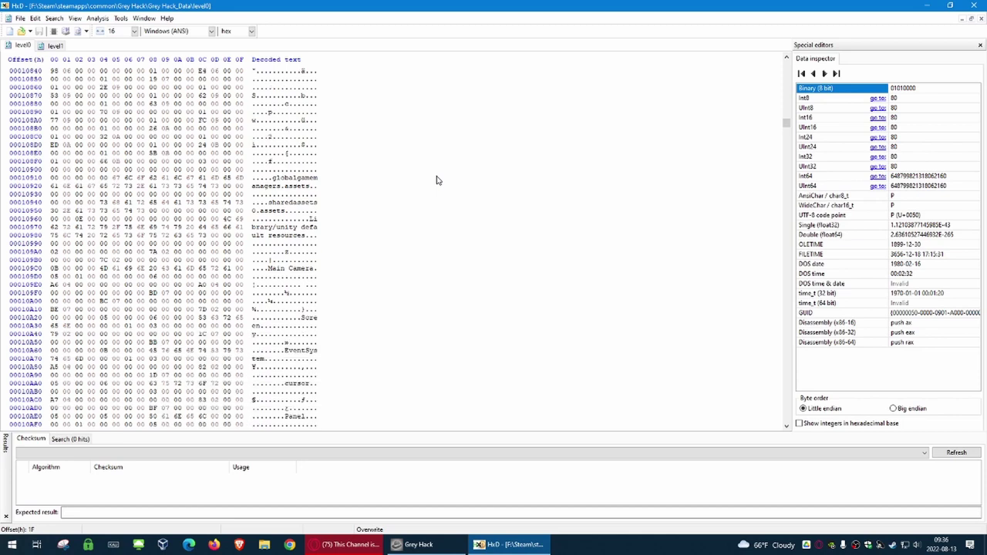
pyautogui.scroll(-2, 436, 179)
pyautogui.scroll(-2, 436, 180)
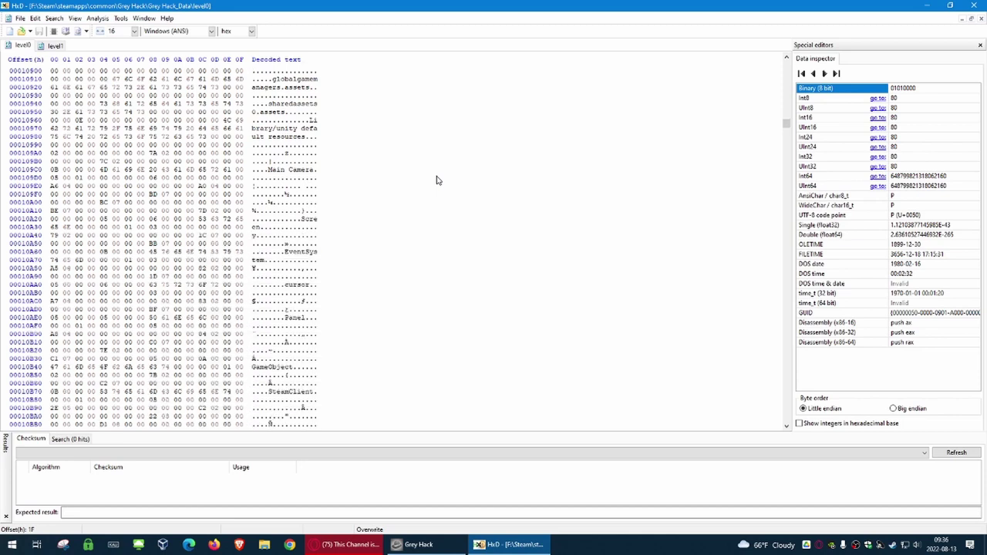
pyautogui.doubleClick(278, 367)
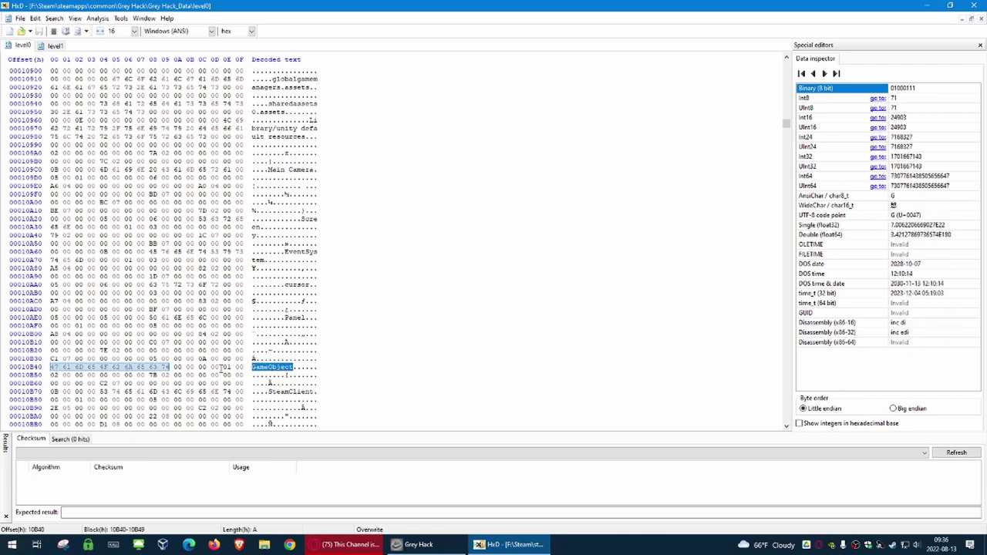
pyautogui.click(230, 368)
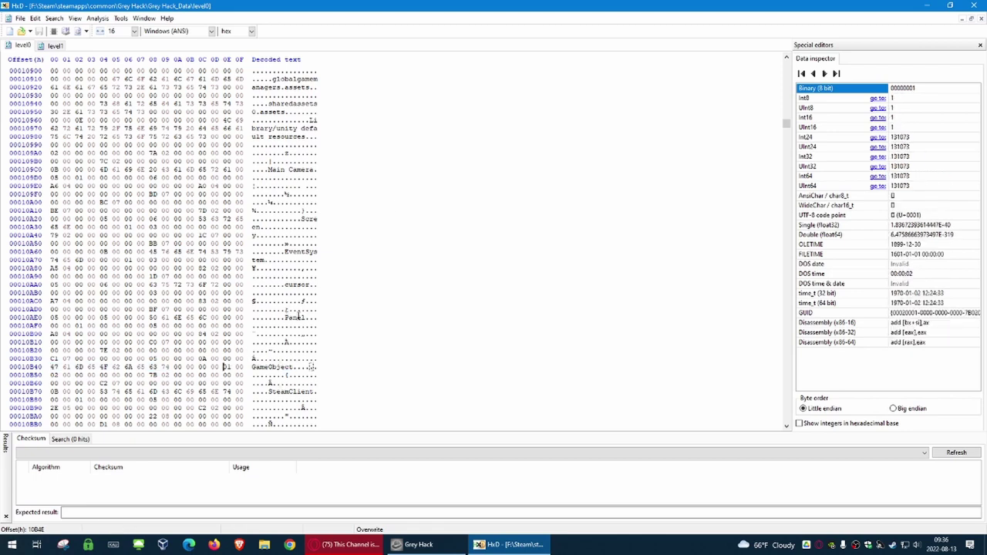
# Step: Change the byte after EventSystem at offset 10A76 from 01 to 03
pyautogui.doubleClick(297, 259)
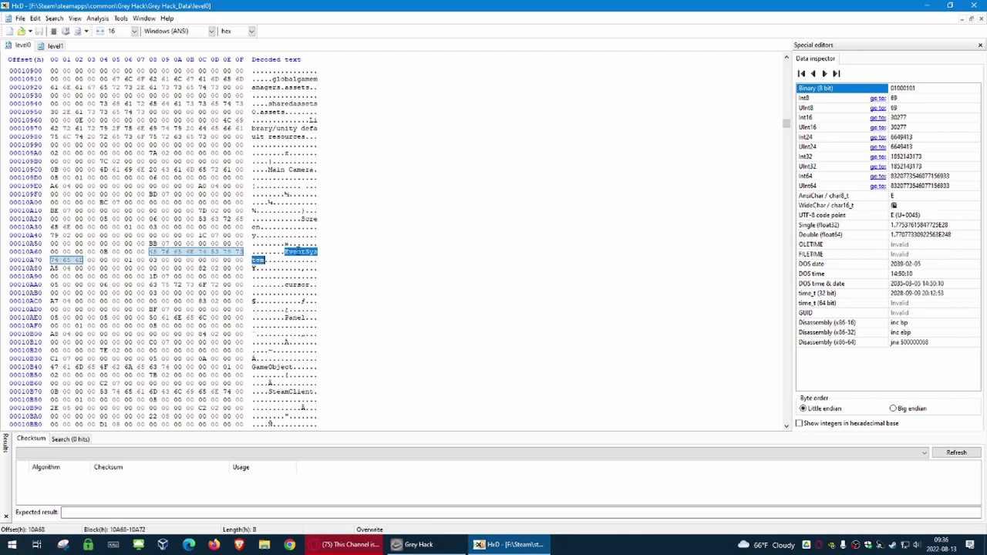
pyautogui.click(126, 259)
pyautogui.write('3')
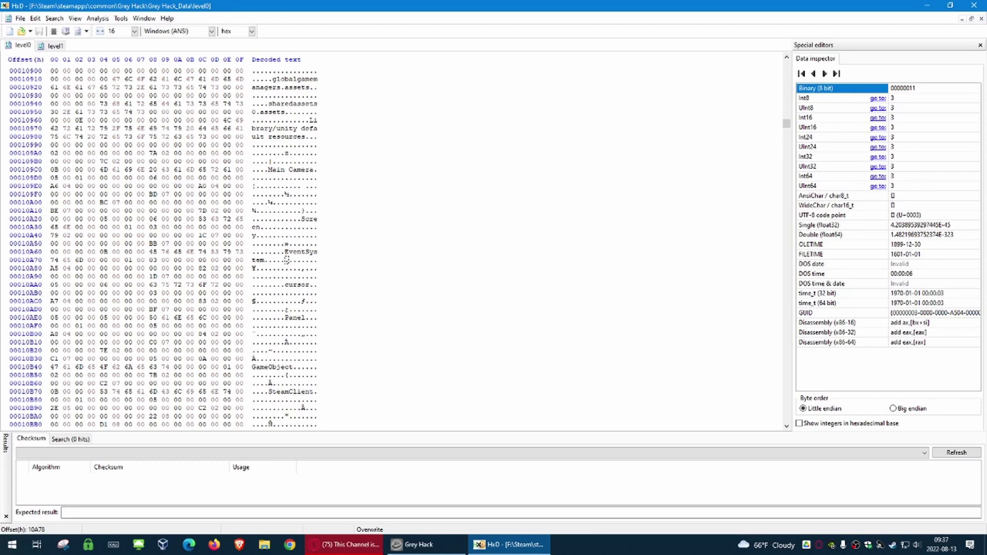
# Step: Browse further level0 strings: Marcaddres, Bottom, Text Area, Filtros and TextMeshPro
pyautogui.hotkey('alt', 'Tab')
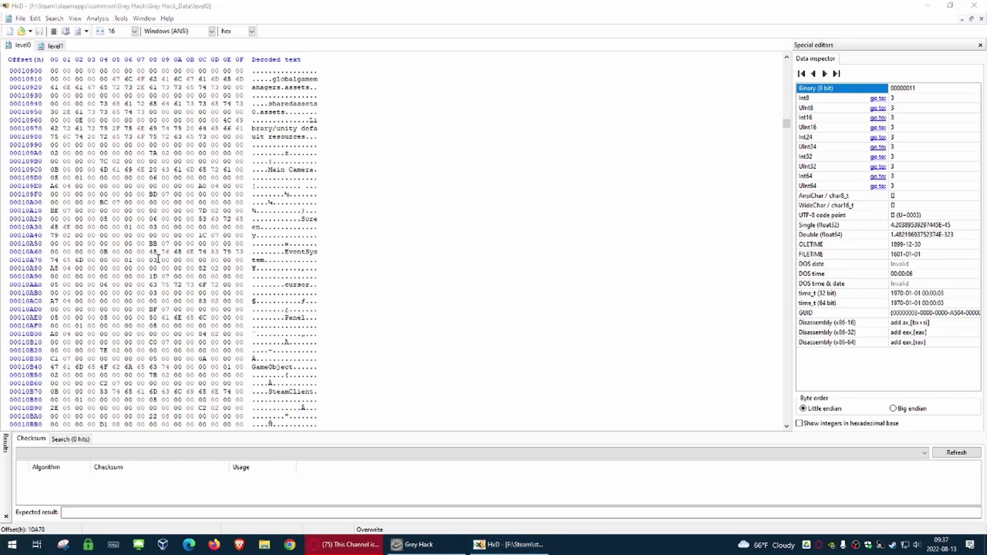
pyautogui.scroll(-6, 237, 317)
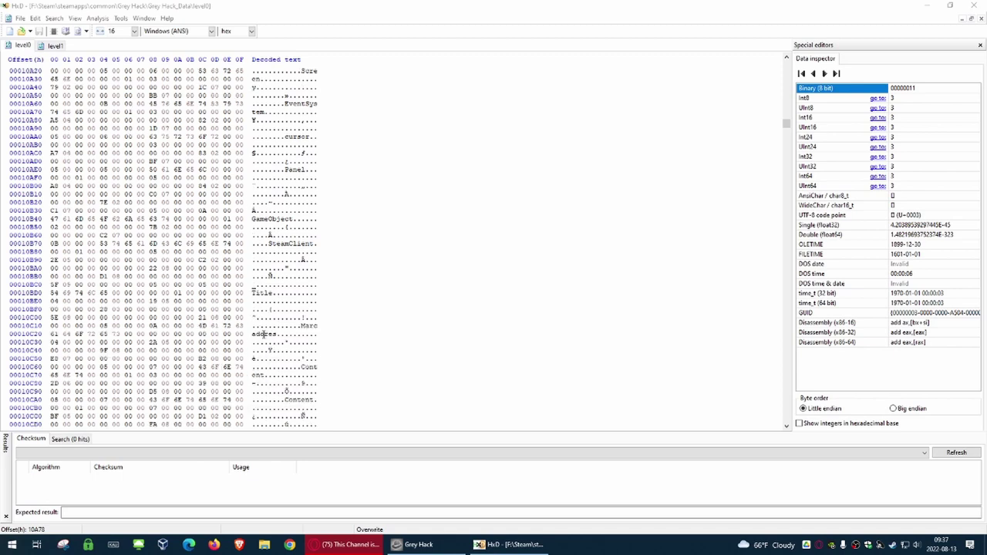
pyautogui.doubleClick(262, 334)
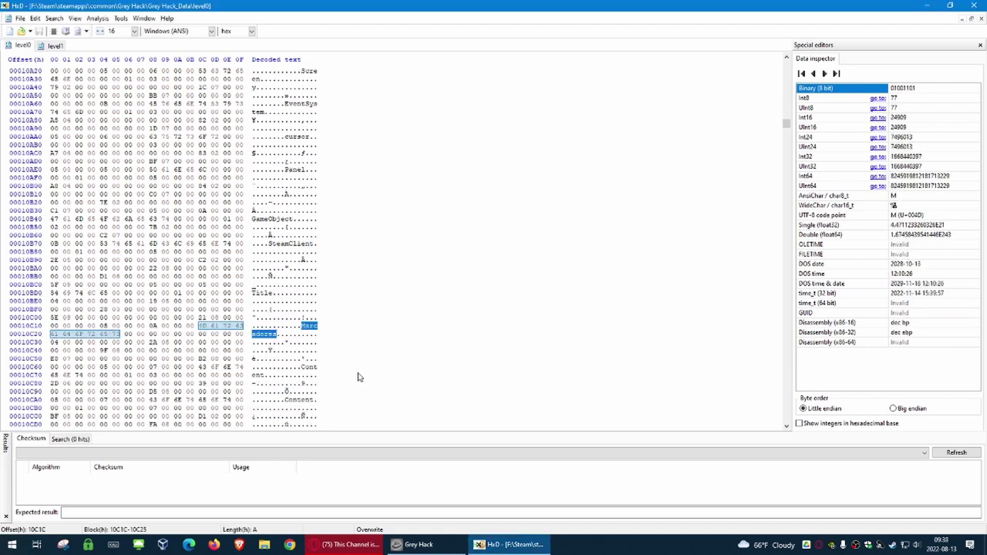
pyautogui.scroll(-1, 384, 368)
pyautogui.scroll(-7, 340, 389)
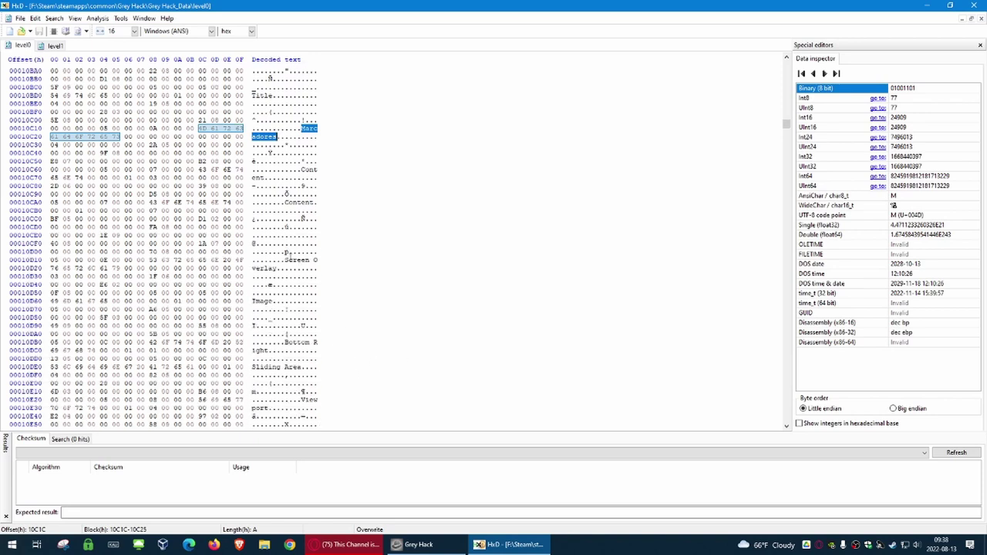
pyautogui.doubleClick(300, 261)
pyautogui.doubleClick(300, 342)
pyautogui.scroll(-6, 403, 401)
pyautogui.scroll(-3, 405, 400)
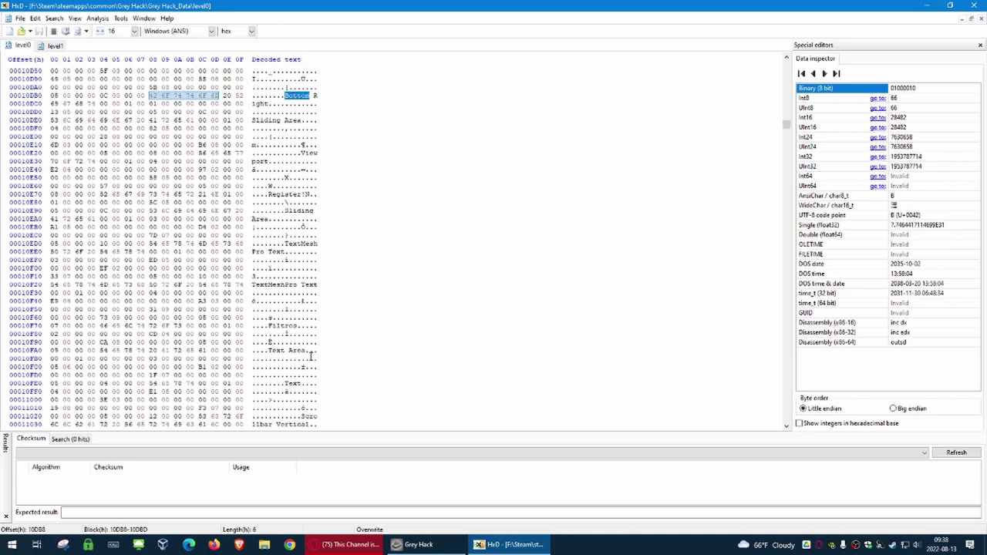
pyautogui.click(282, 350)
pyautogui.doubleClick(280, 326)
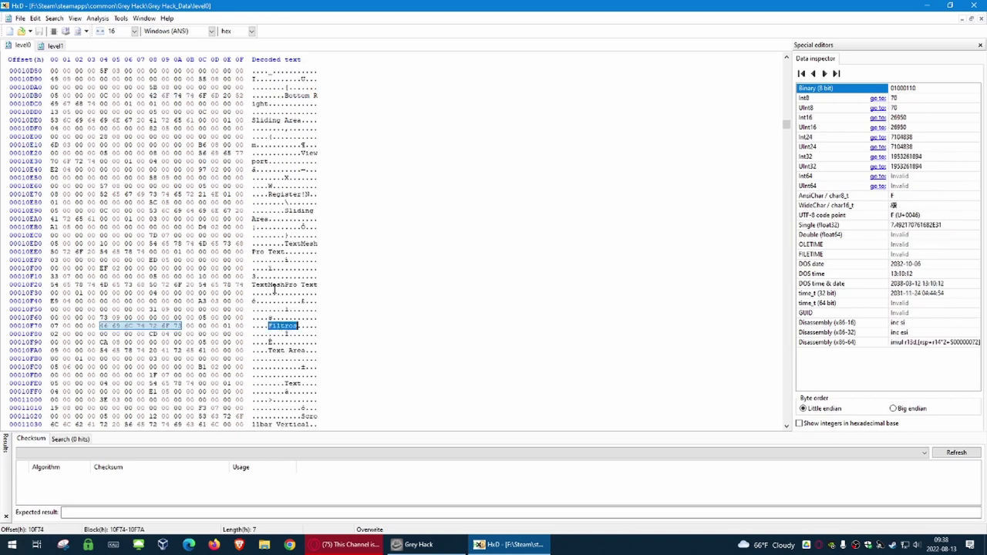
pyautogui.doubleClick(272, 283)
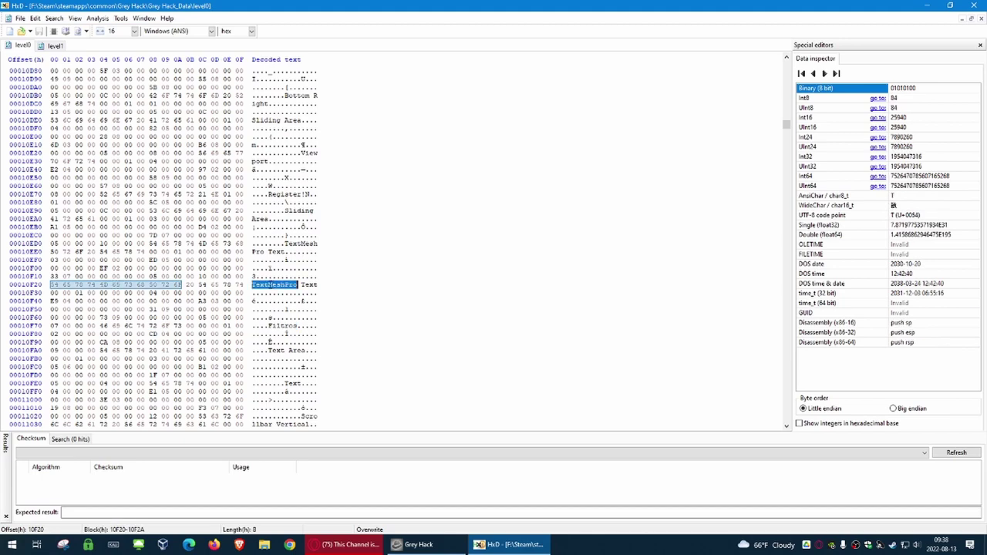
pyautogui.scroll(-11, 276, 377)
pyautogui.scroll(-3, 279, 375)
# Step: Inspect the PanelTransaction entry and nearby bytes from offset 11280 to the word Search
pyautogui.doubleClick(286, 367)
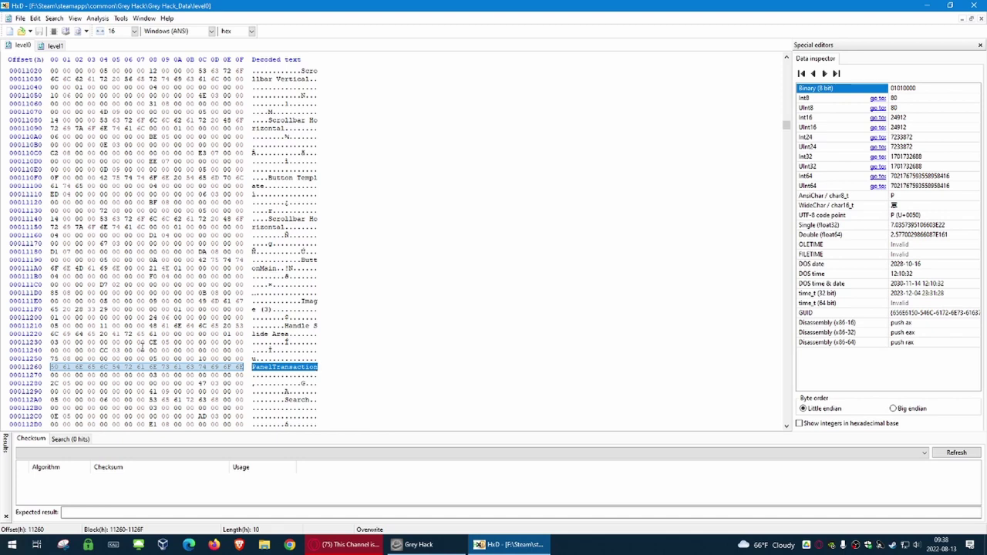
pyautogui.click(155, 375)
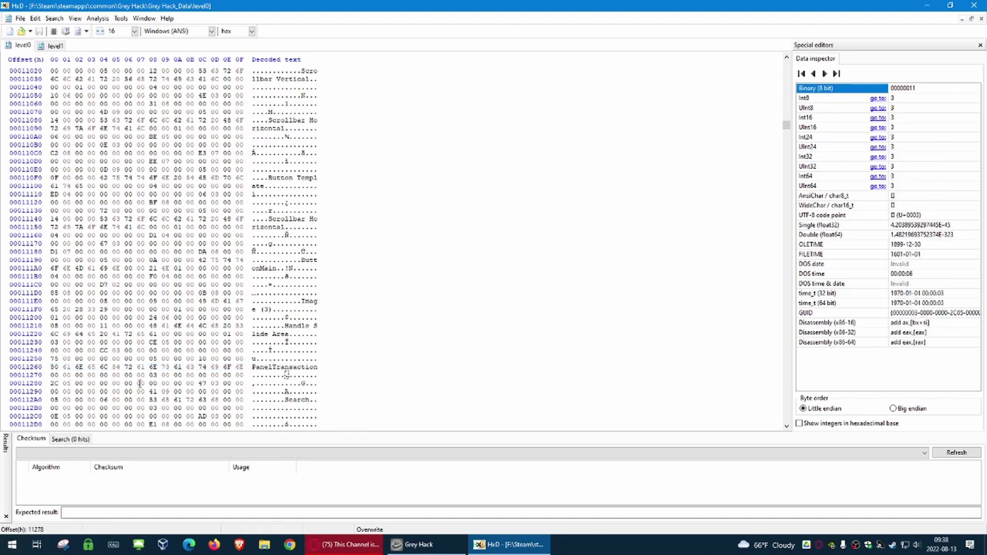
pyautogui.click(53, 383)
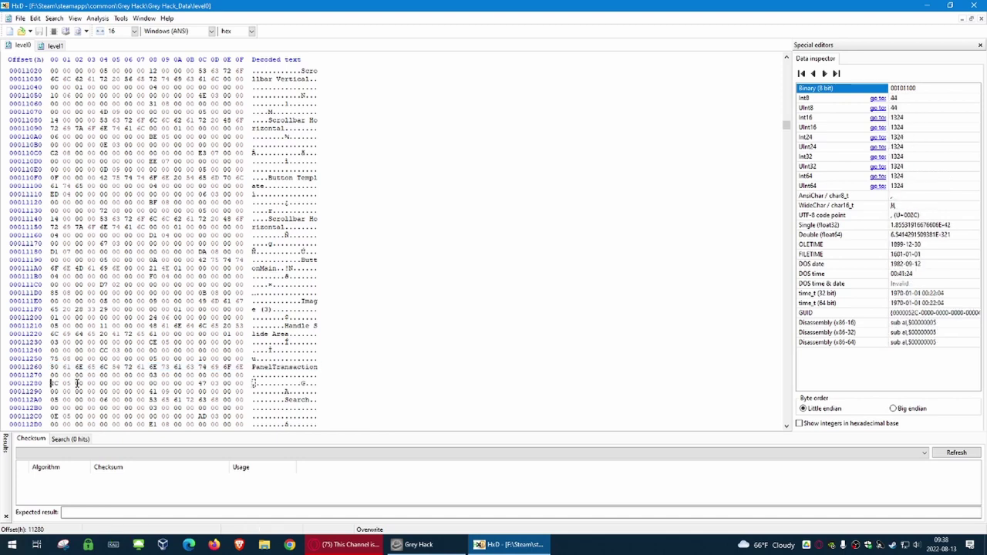
pyautogui.click(204, 383)
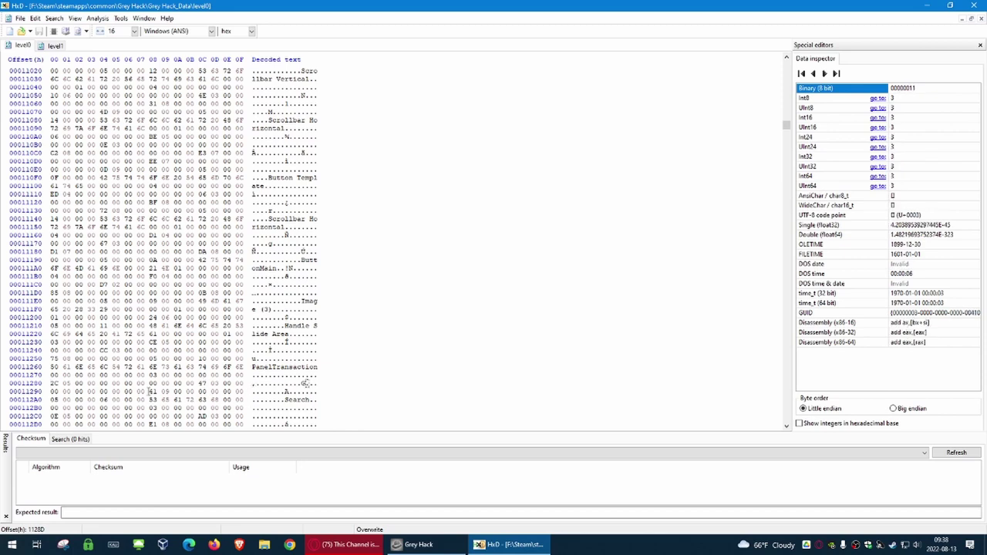
pyautogui.click(152, 391)
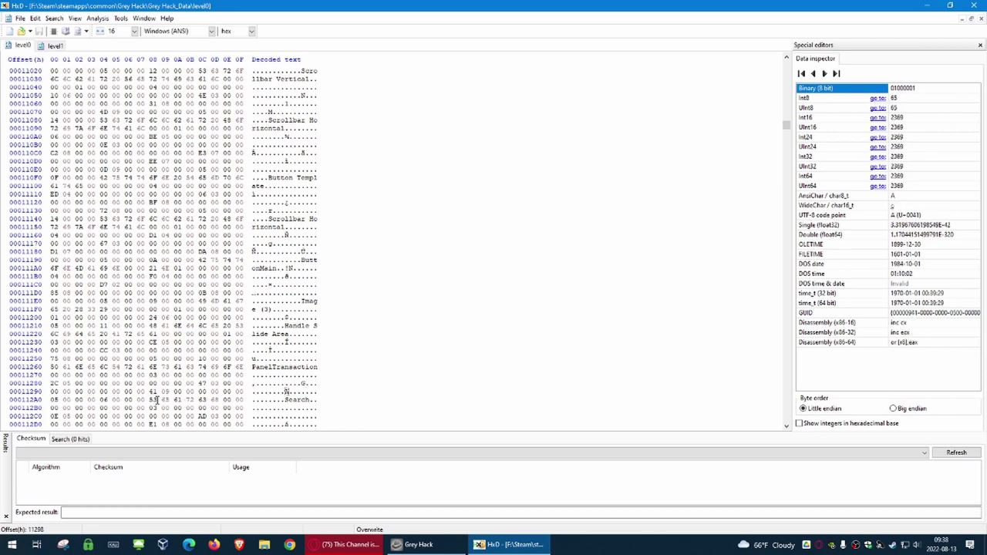
pyautogui.click(158, 401)
pyautogui.click(174, 400)
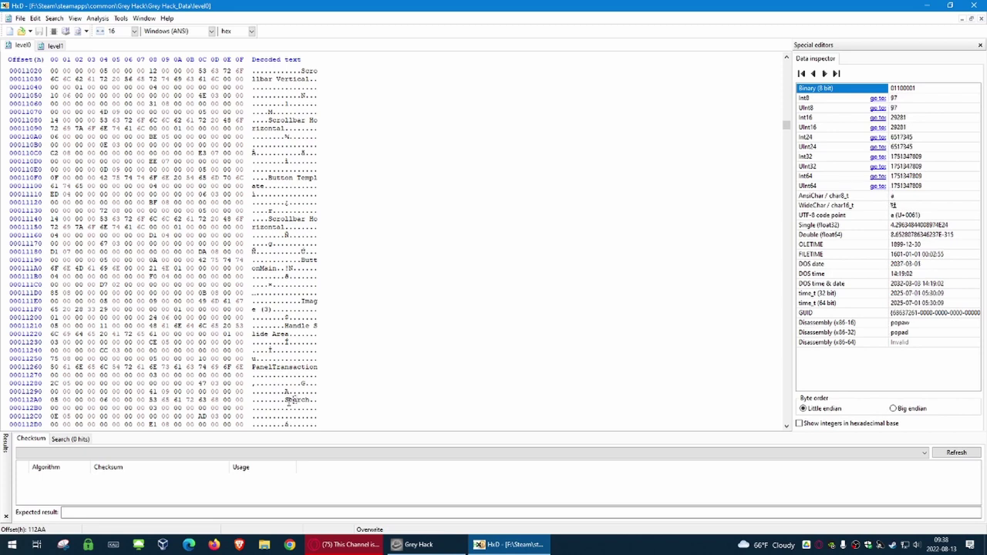
pyautogui.moveTo(287, 400); pyautogui.dragTo(309, 400)
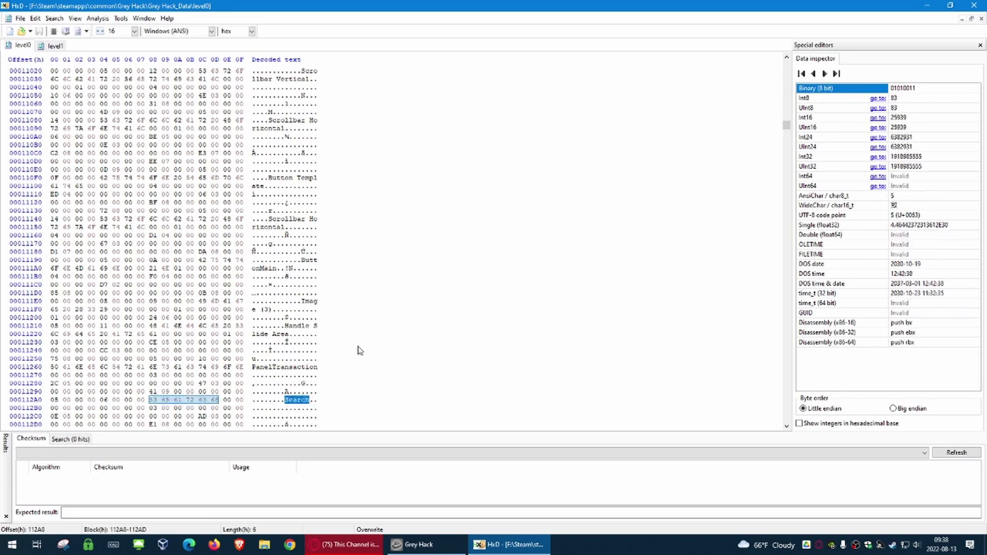
# Step: Scroll further down through level0's data past PanelTransaction
pyautogui.scroll(-10, 367, 355)
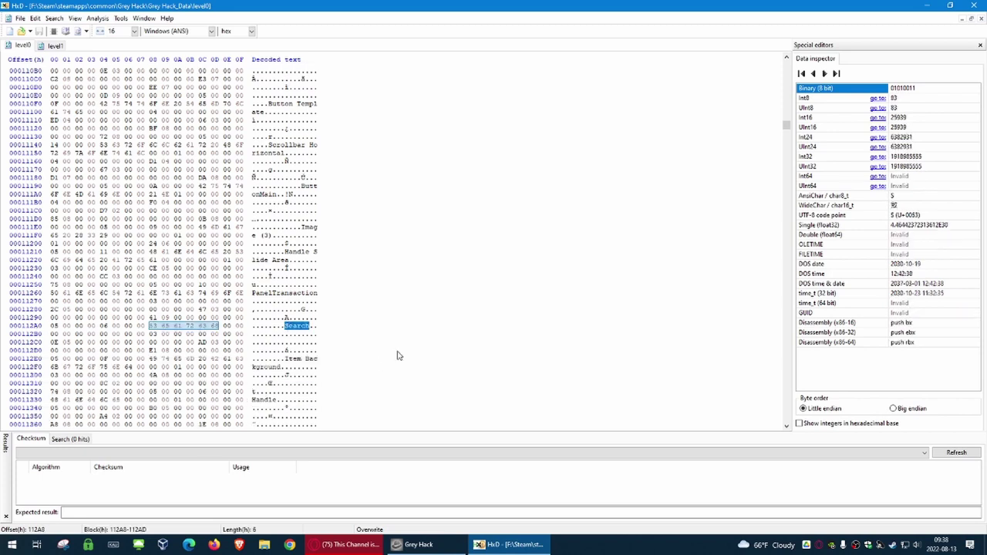
pyautogui.scroll(-15, 397, 354)
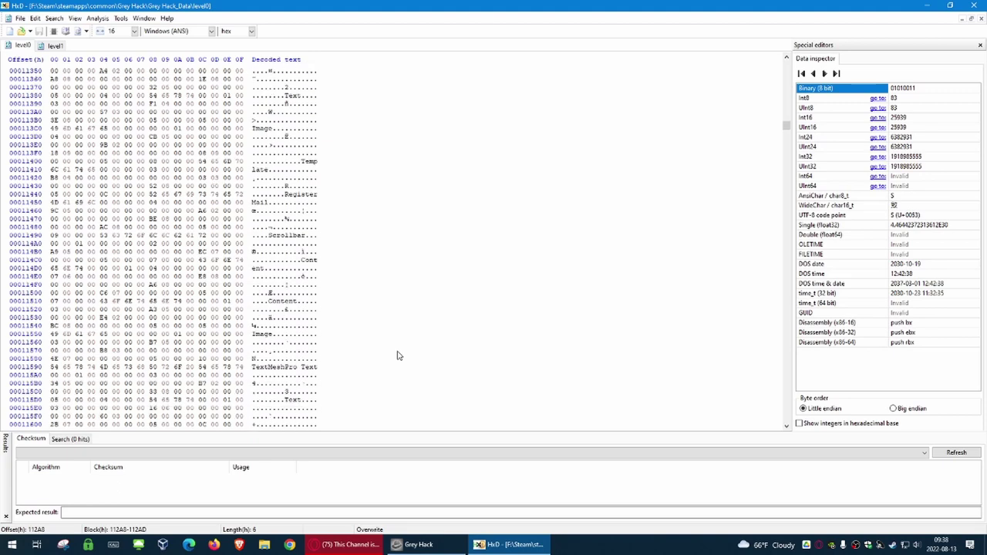
pyautogui.scroll(-10, 398, 355)
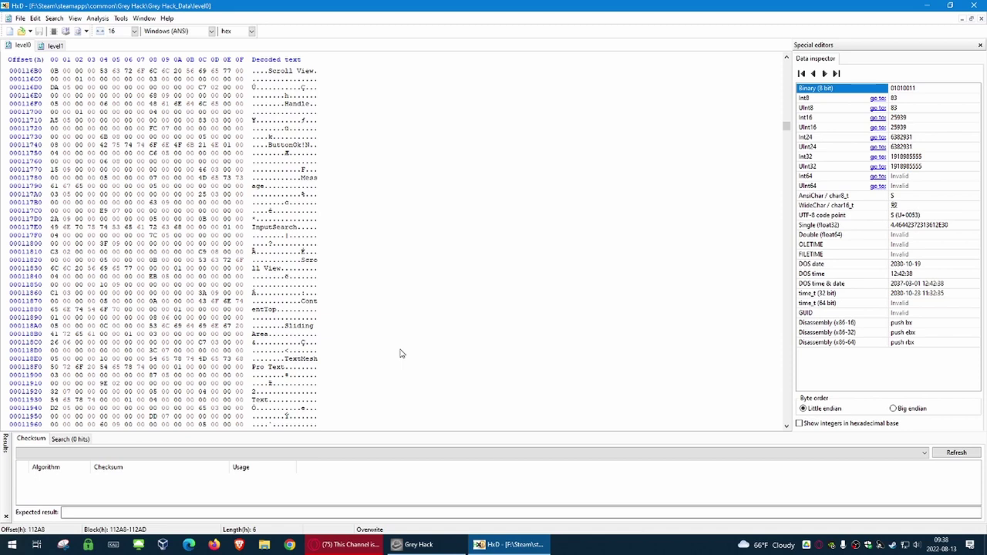
pyautogui.scroll(-7, 400, 353)
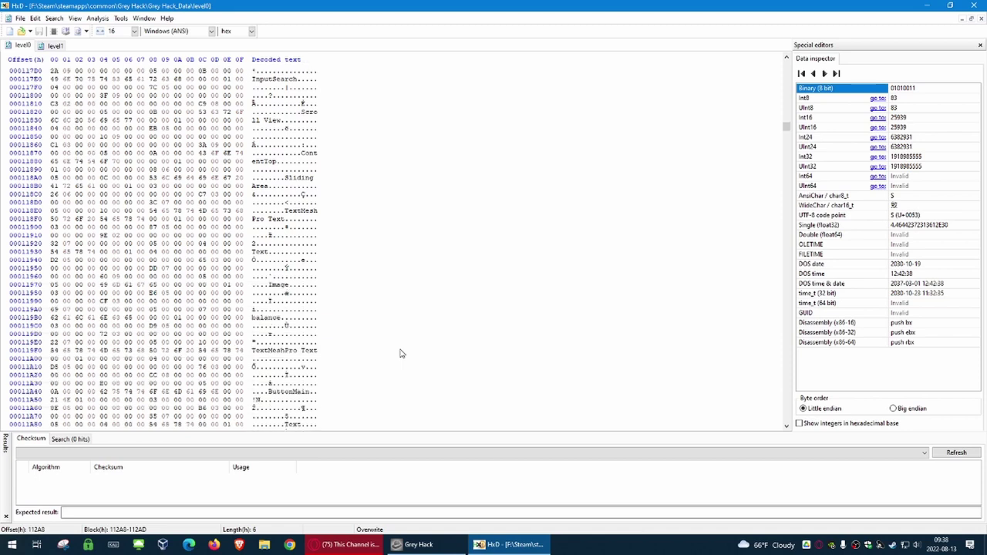
pyautogui.scroll(-9, 400, 353)
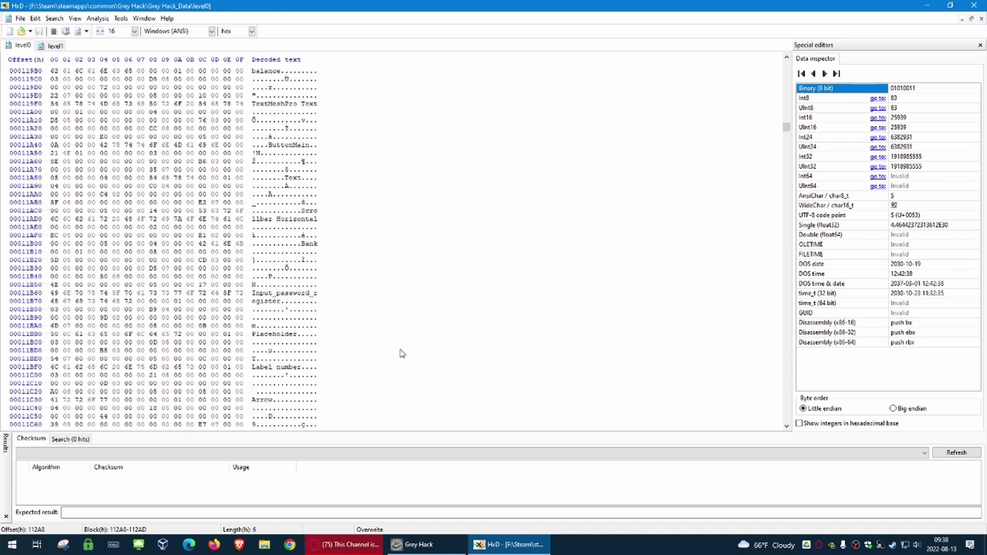
pyautogui.scroll(-14, 325, 307)
pyautogui.scroll(-20, 324, 307)
pyautogui.scroll(-4, 323, 304)
pyautogui.scroll(-19, 325, 301)
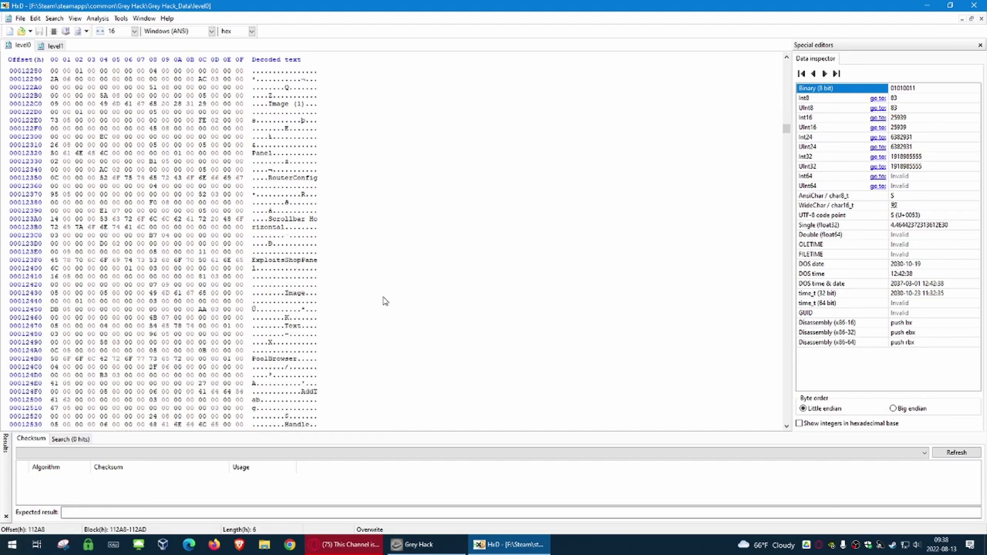
pyautogui.scroll(-2, 401, 309)
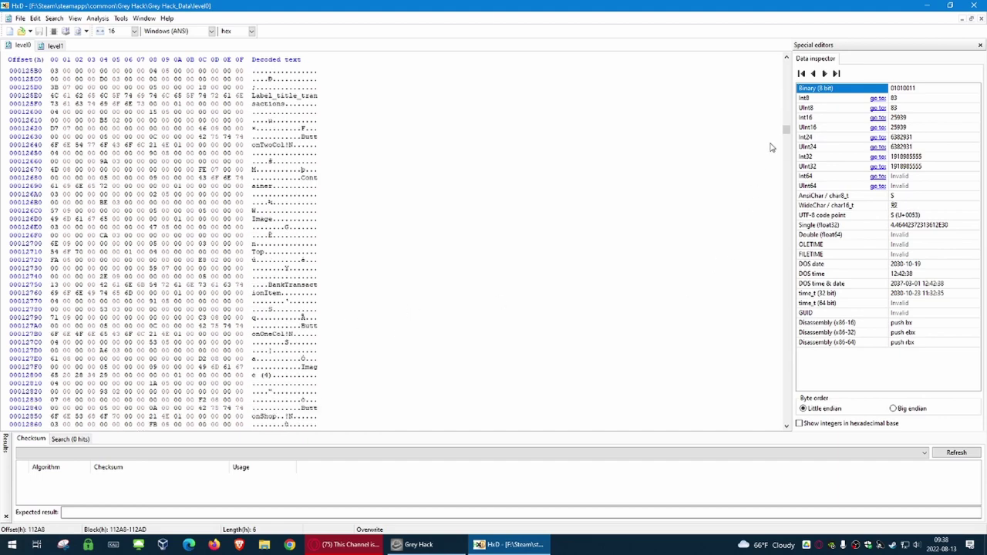
pyautogui.moveTo(785, 129); pyautogui.dragTo(786, 152)
# Step: Return to Grey Hack and check the player's level 1 reputation with 775/1875 experience
pyautogui.click(401, 539)
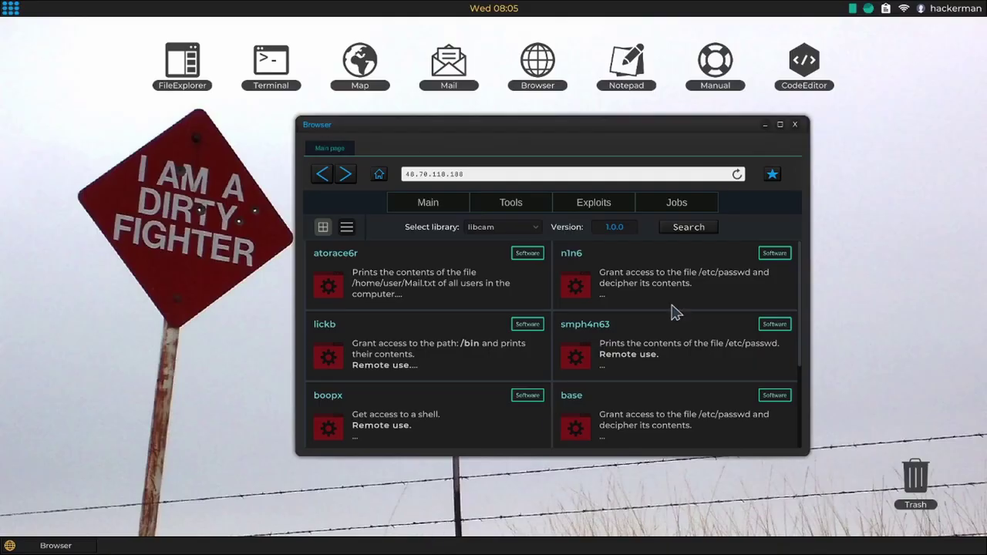
pyautogui.click(948, 11)
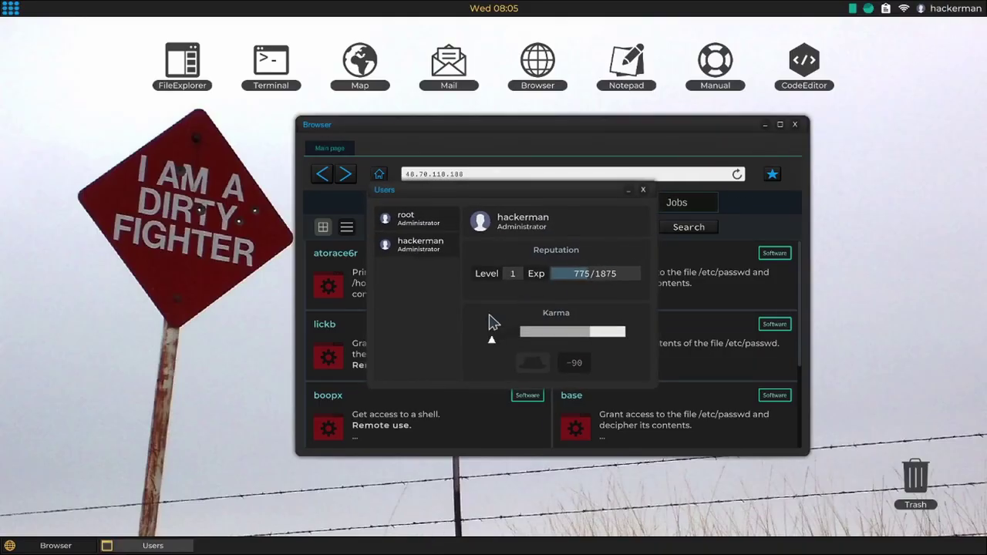
pyautogui.click(643, 190)
pyautogui.press('super')
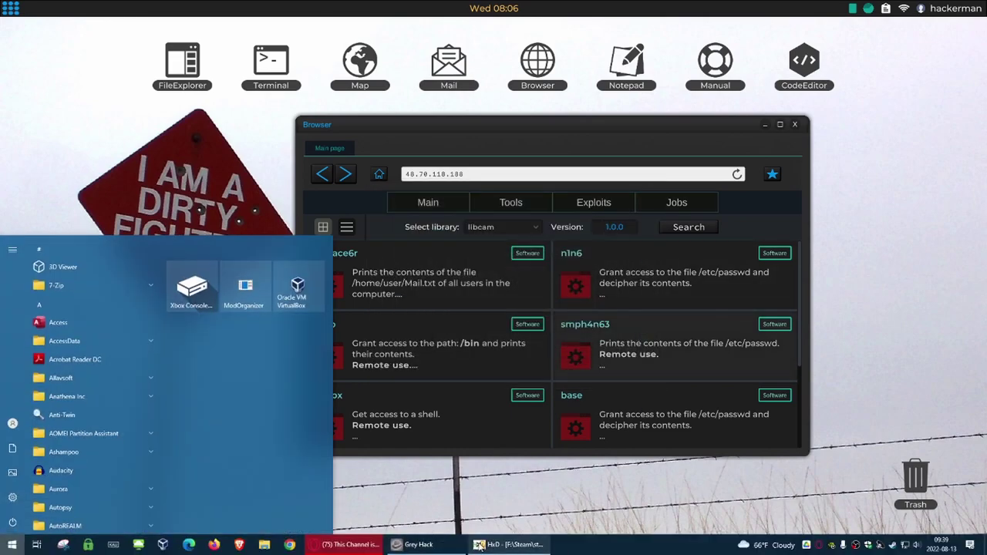
# Step: Return to HxD and scroll down level0 until the 'Thank you for choosing our services' text shows
pyautogui.click(509, 544)
pyautogui.scroll(-20, 273, 351)
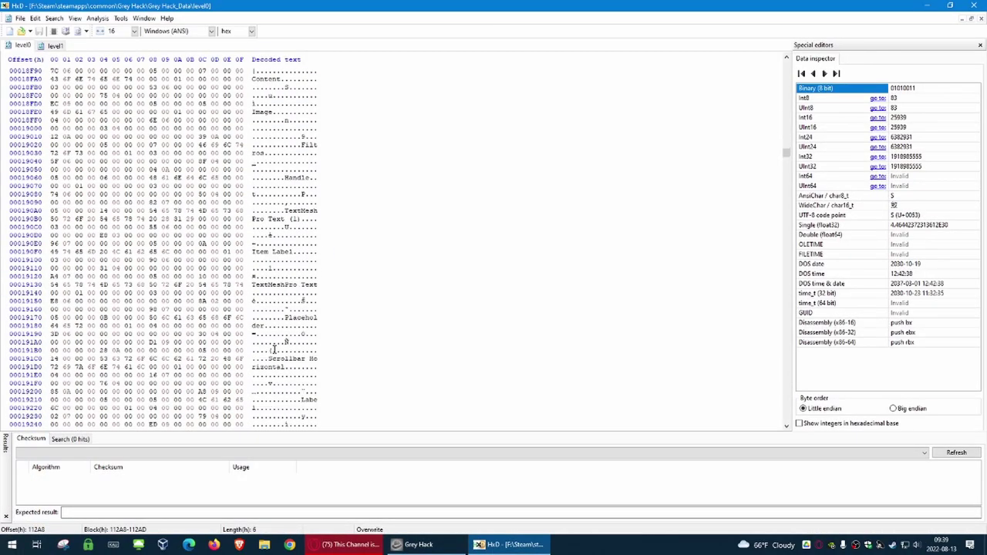
pyautogui.scroll(-3, 268, 398)
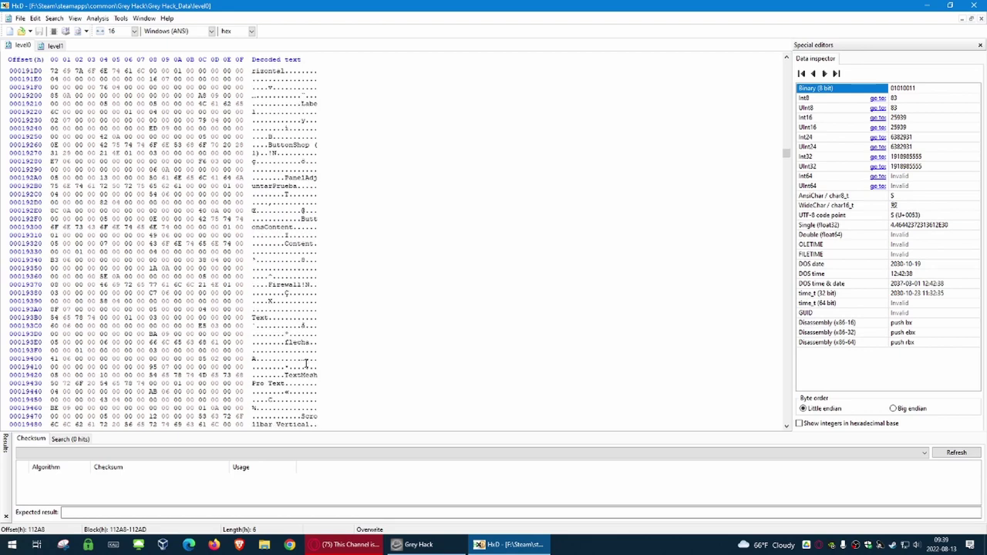
pyautogui.scroll(-13, 306, 361)
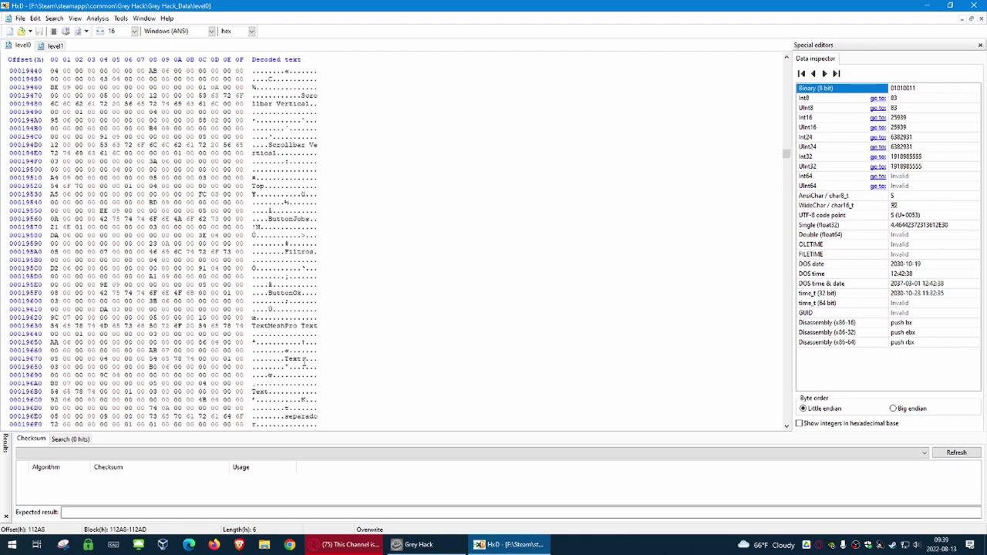
pyautogui.scroll(-1, 303, 360)
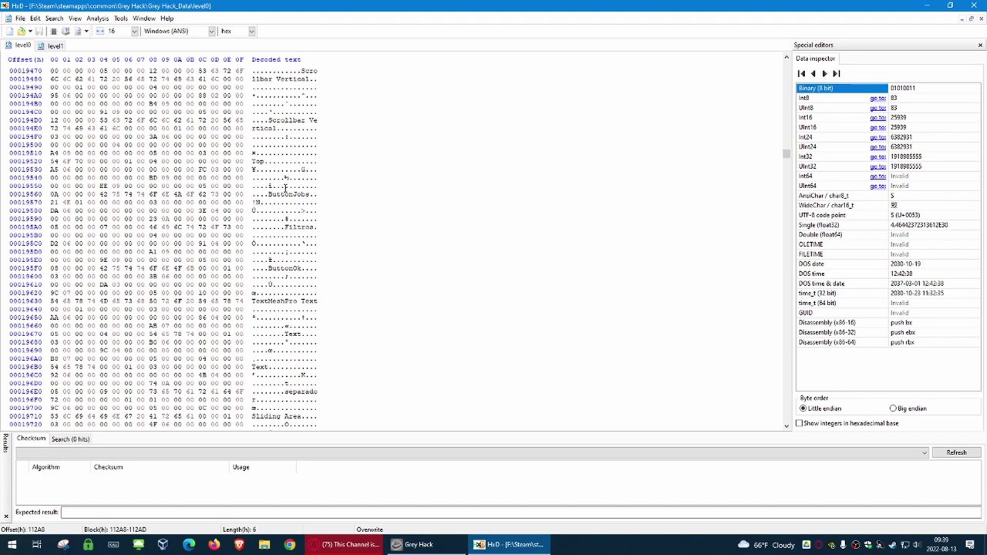
pyautogui.scroll(-13, 285, 187)
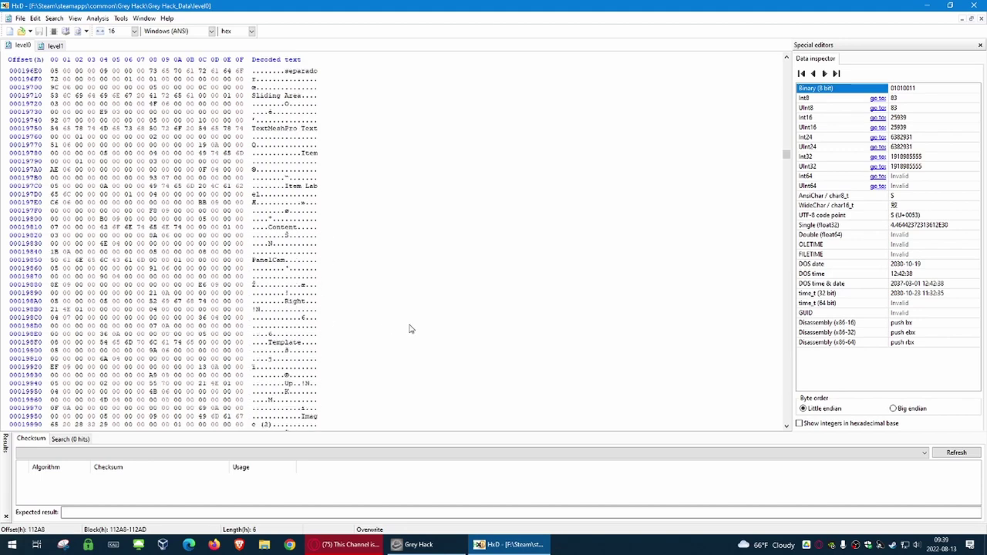
pyautogui.moveTo(786, 158); pyautogui.dragTo(786, 166)
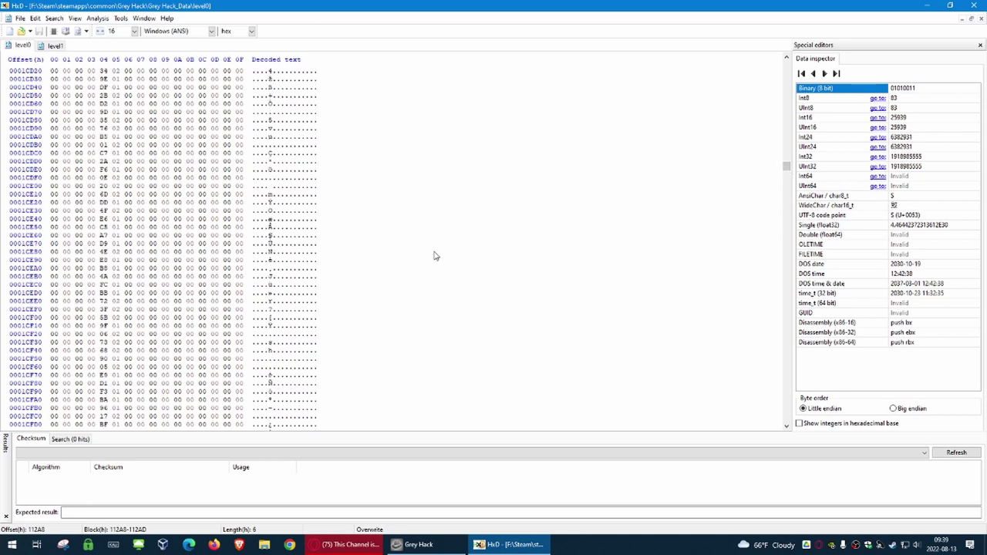
pyautogui.scroll(14, 434, 255)
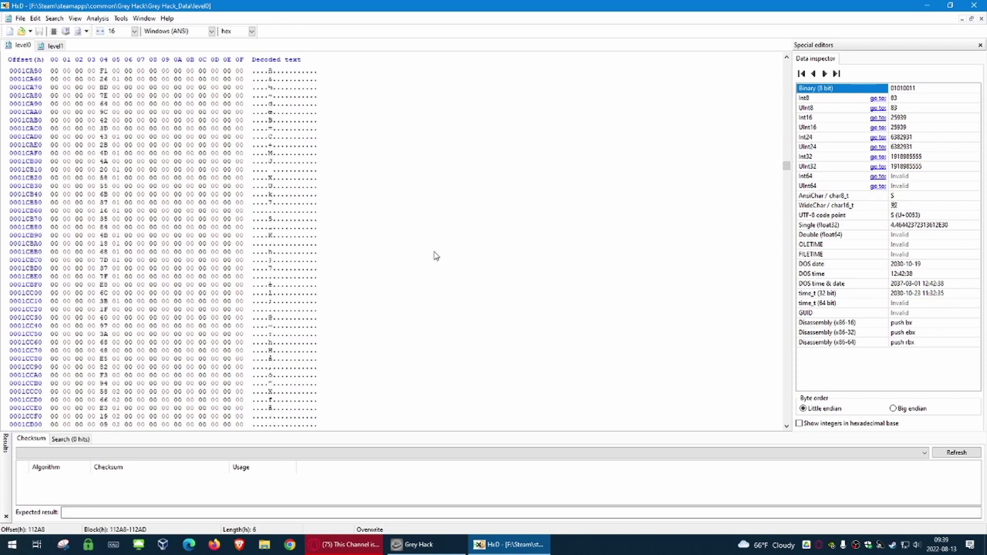
pyautogui.scroll(-19, 434, 255)
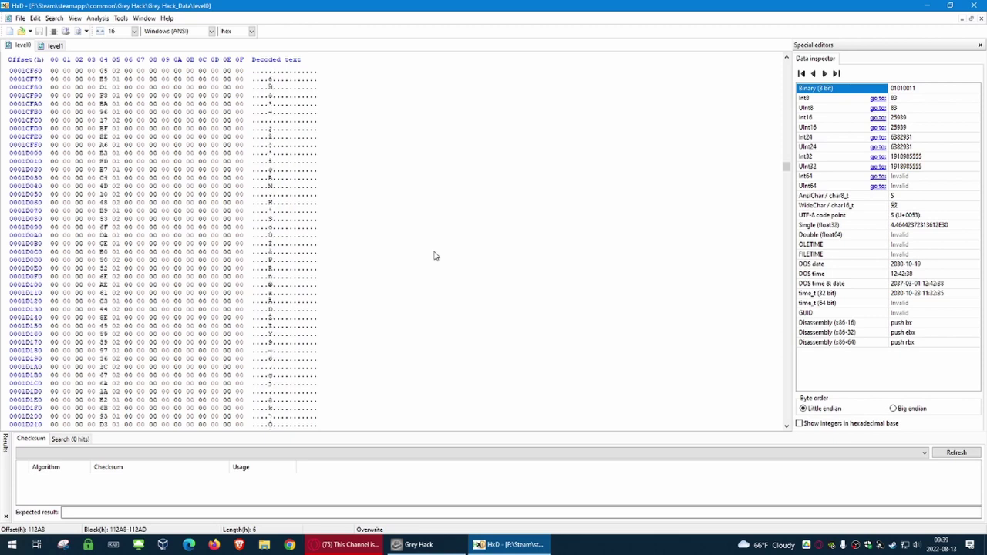
pyautogui.scroll(-5, 434, 256)
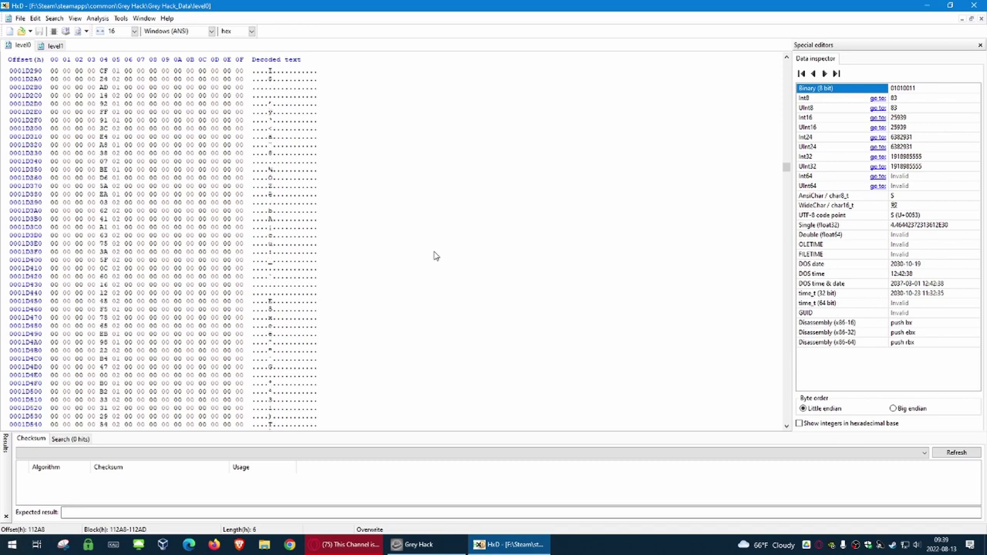
pyautogui.scroll(-4, 433, 255)
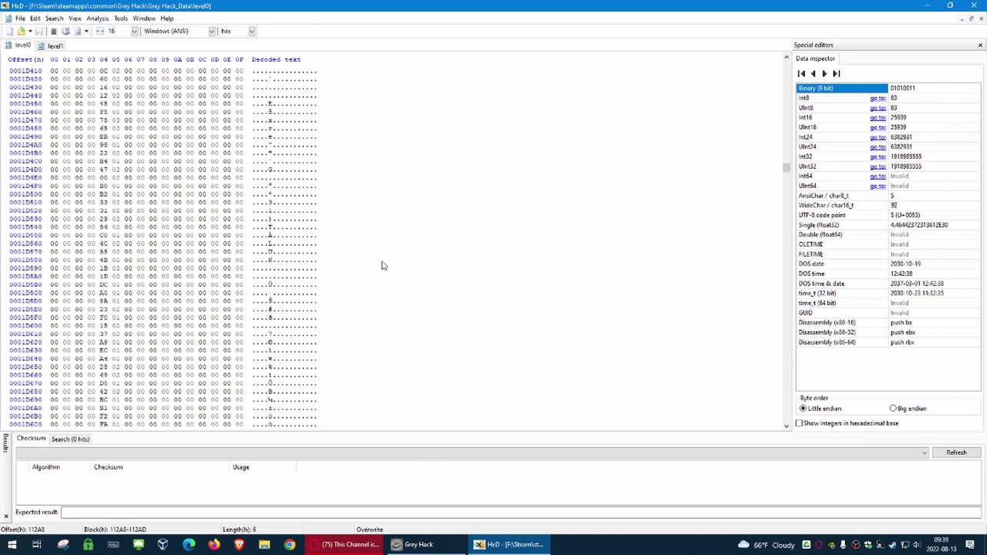
pyautogui.scroll(-3, 394, 304)
pyautogui.scroll(-4, 395, 304)
pyautogui.scroll(-18, 385, 300)
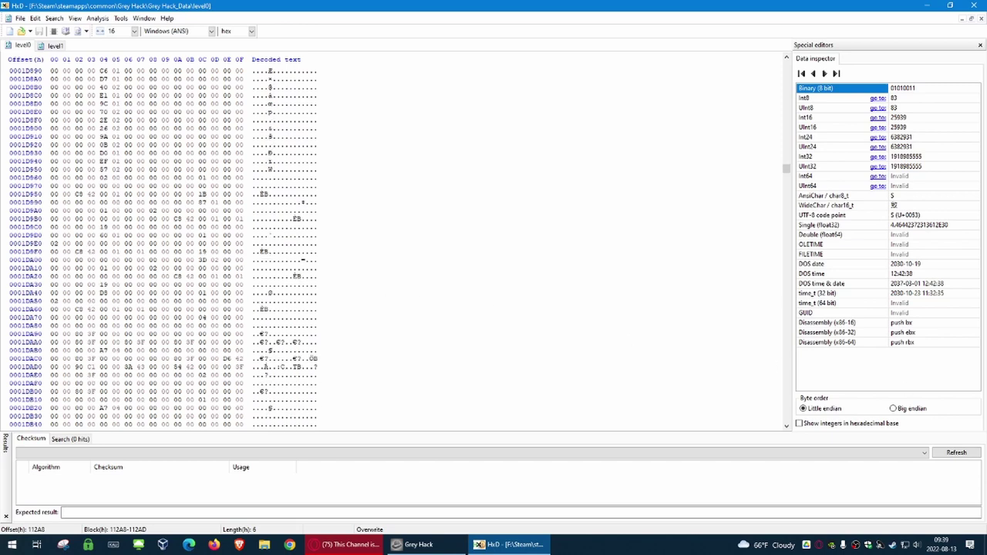
pyautogui.scroll(-15, 434, 254)
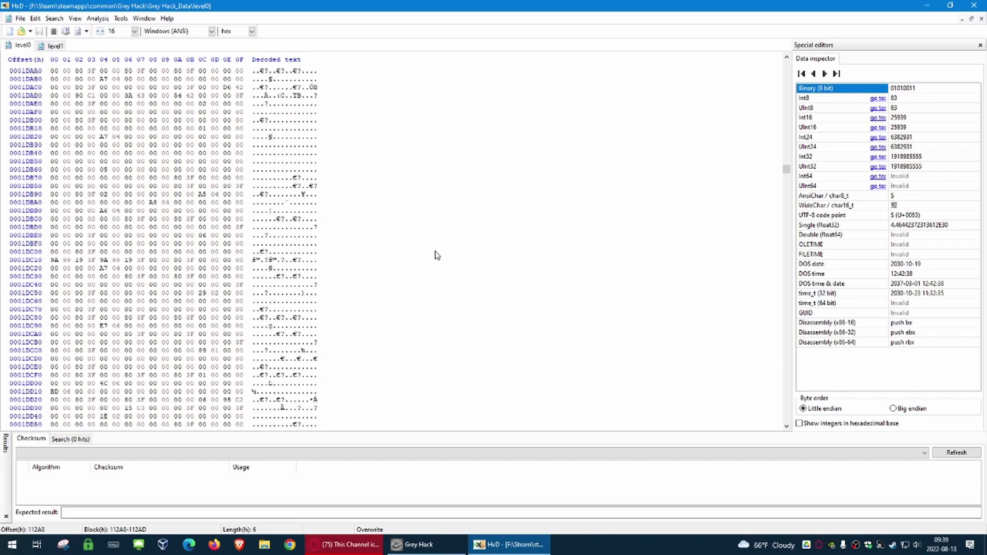
pyautogui.scroll(-20, 434, 255)
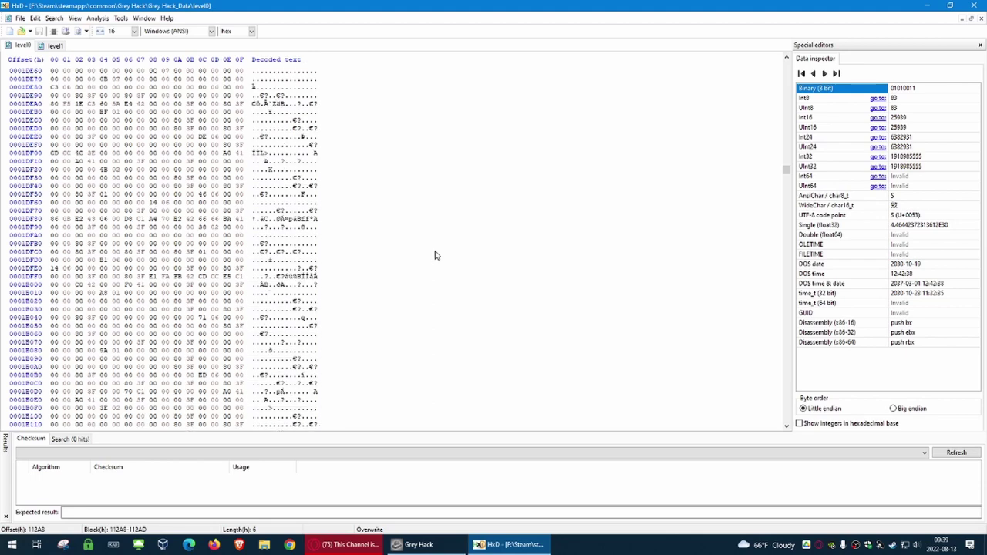
pyautogui.scroll(-17, 434, 255)
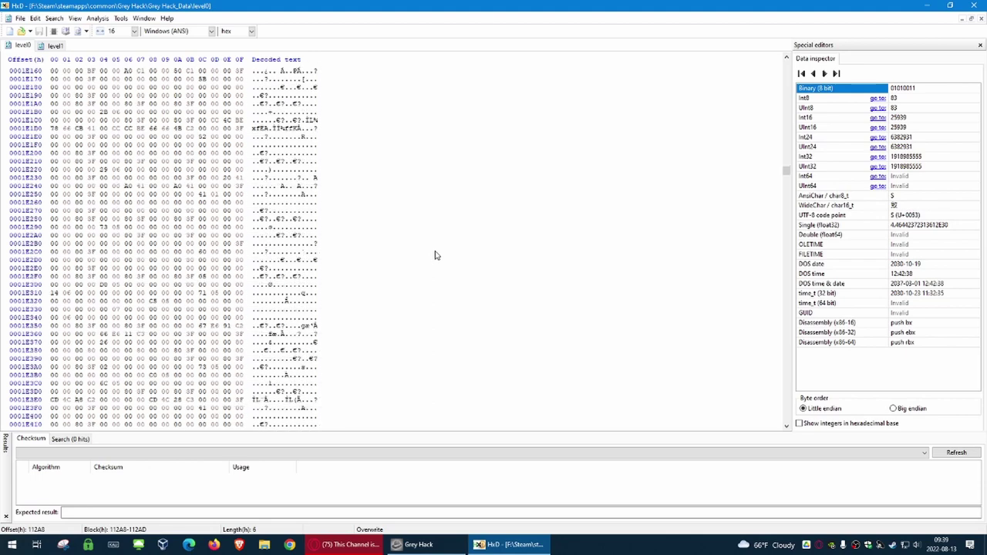
pyautogui.scroll(-20, 437, 255)
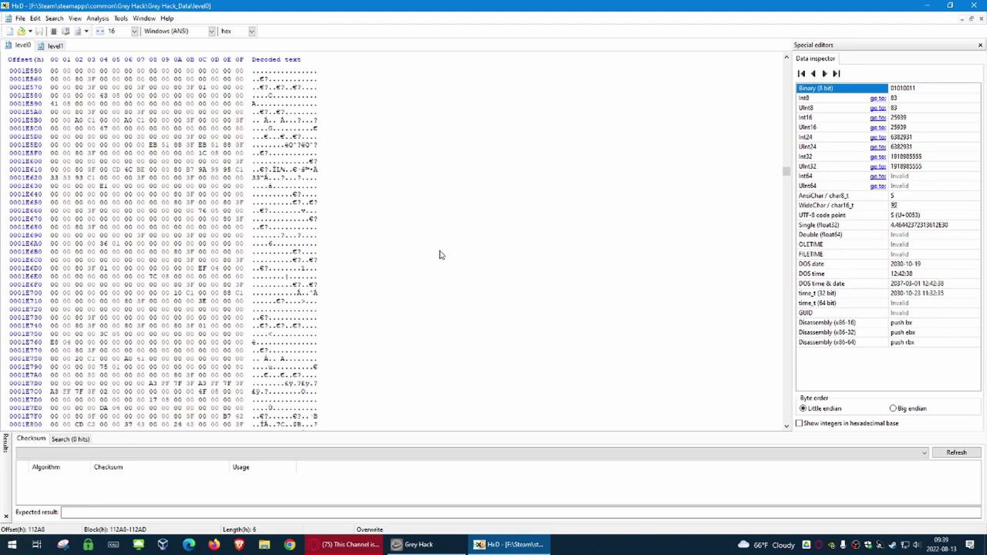
pyautogui.scroll(-16, 443, 254)
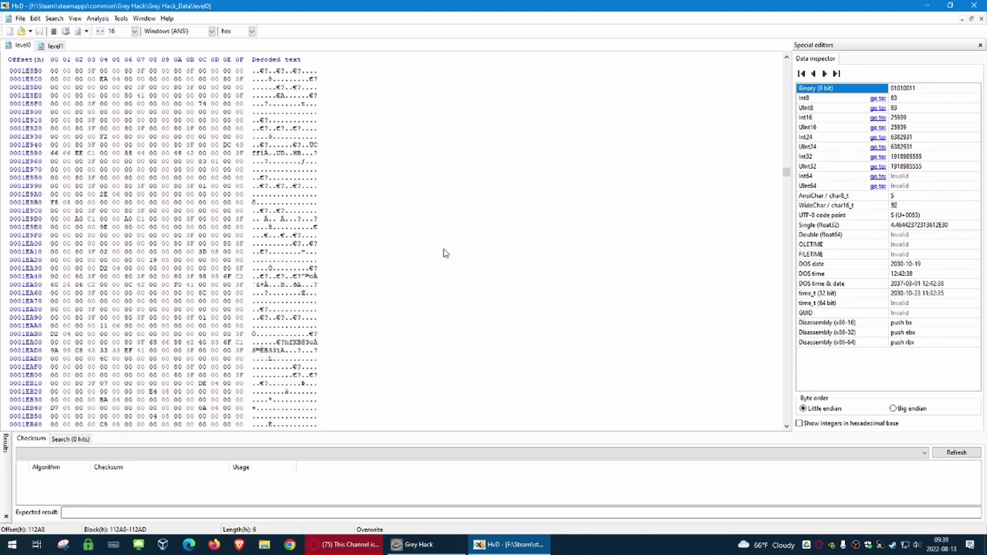
pyautogui.scroll(-19, 443, 252)
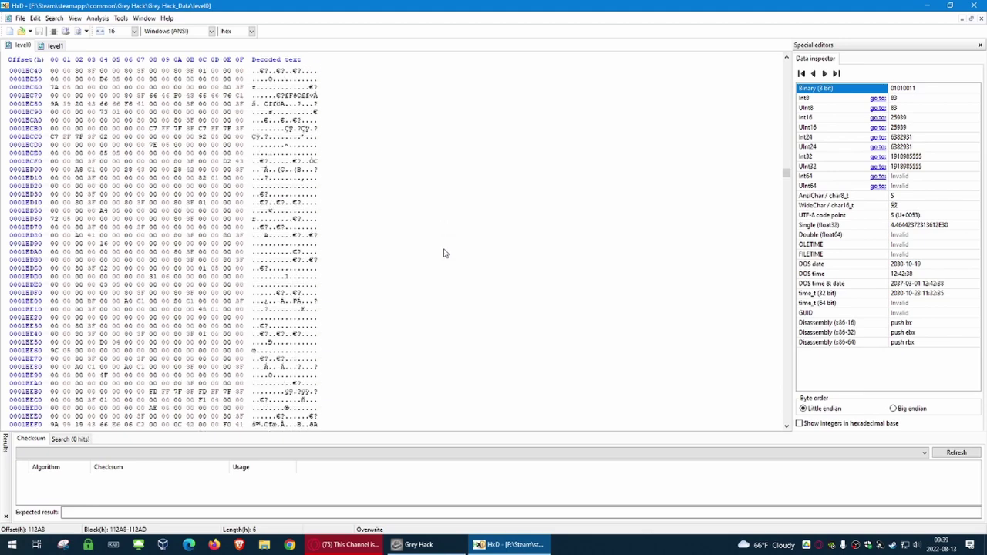
pyautogui.scroll(-20, 443, 253)
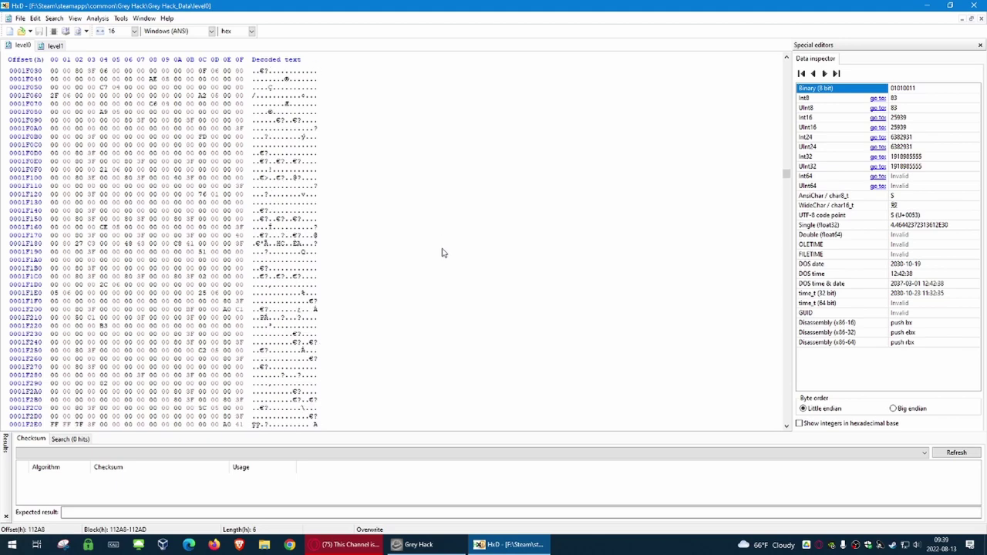
pyautogui.scroll(-1, 442, 253)
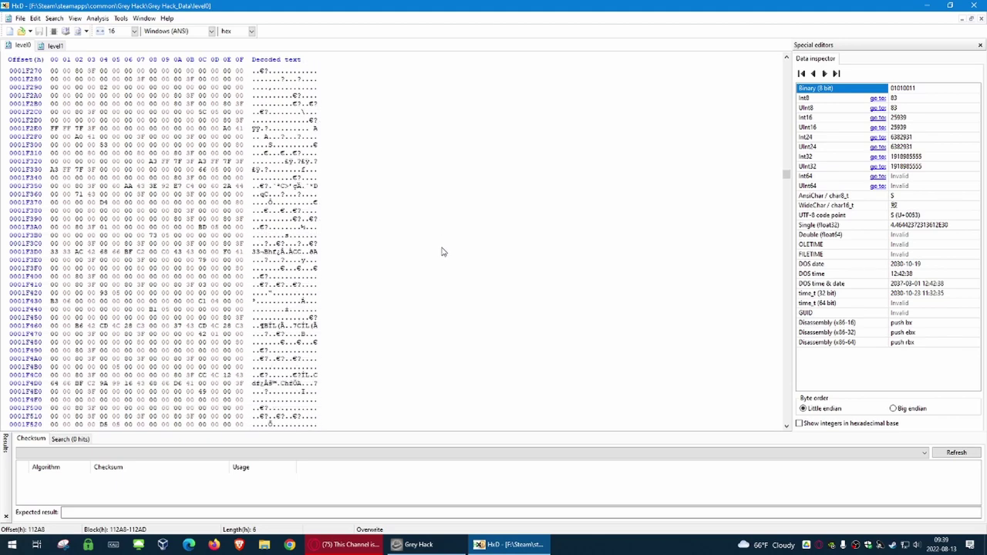
pyautogui.scroll(-16, 444, 251)
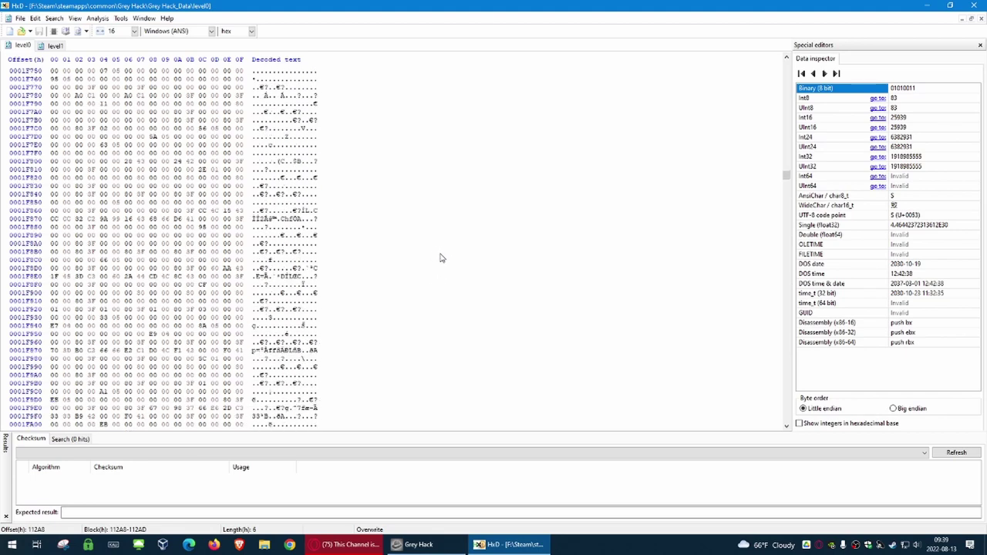
pyautogui.moveTo(786, 177); pyautogui.dragTo(787, 263)
# Step: Locate the start of the Lorem ipsum passage and select the word 'Lorem'
pyautogui.scroll(3, 327, 152)
pyautogui.scroll(13, 331, 151)
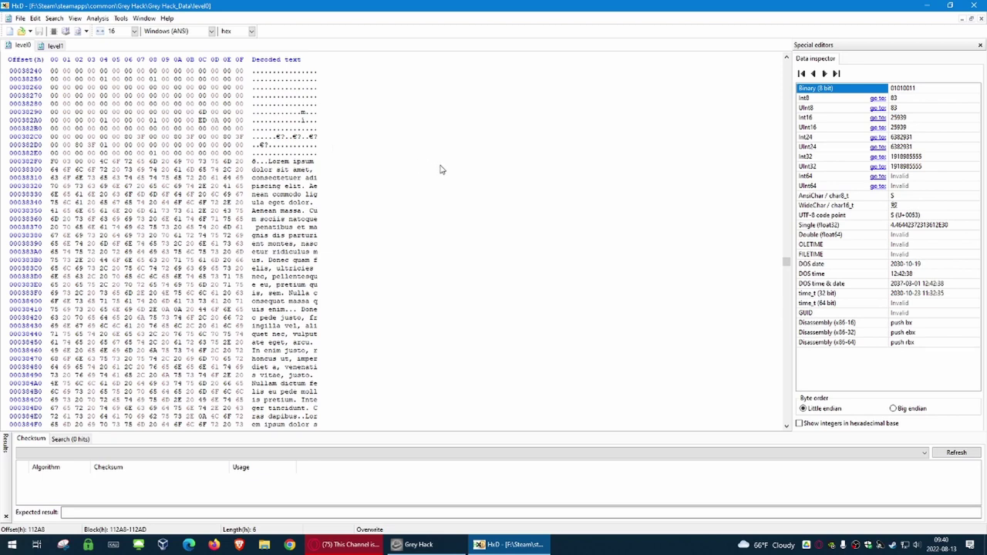
pyautogui.click(265, 161)
pyautogui.doubleClick(276, 162)
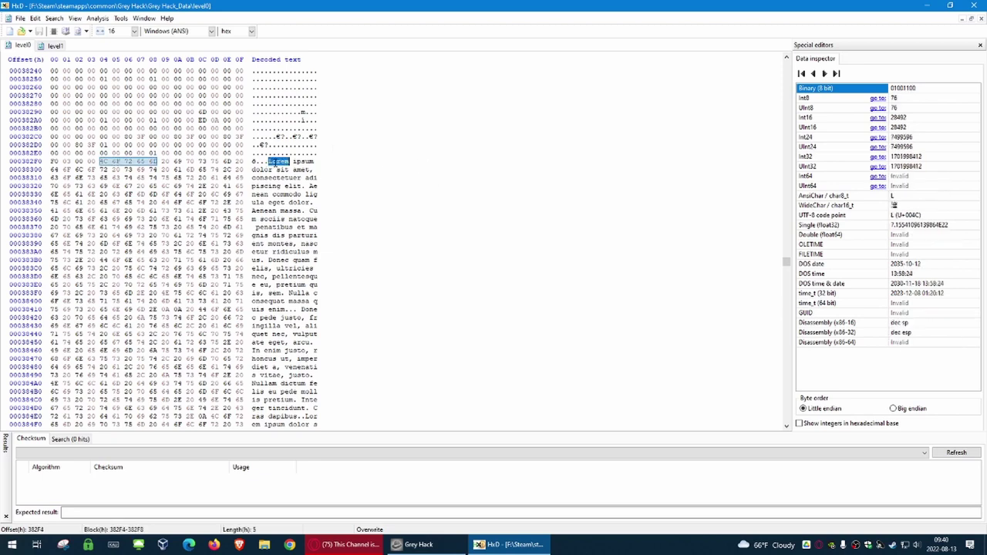
pyautogui.scroll(-4, 392, 220)
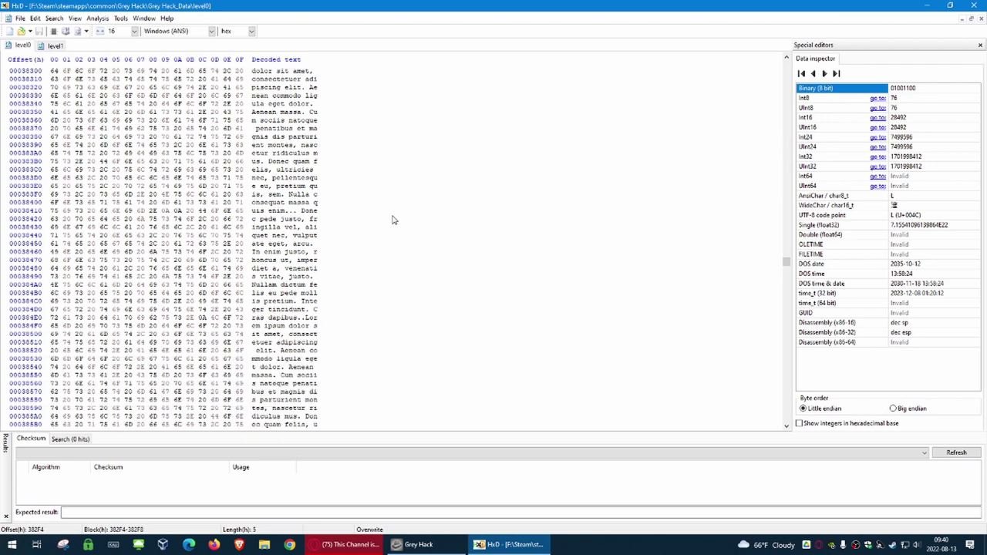
pyautogui.scroll(-7, 392, 220)
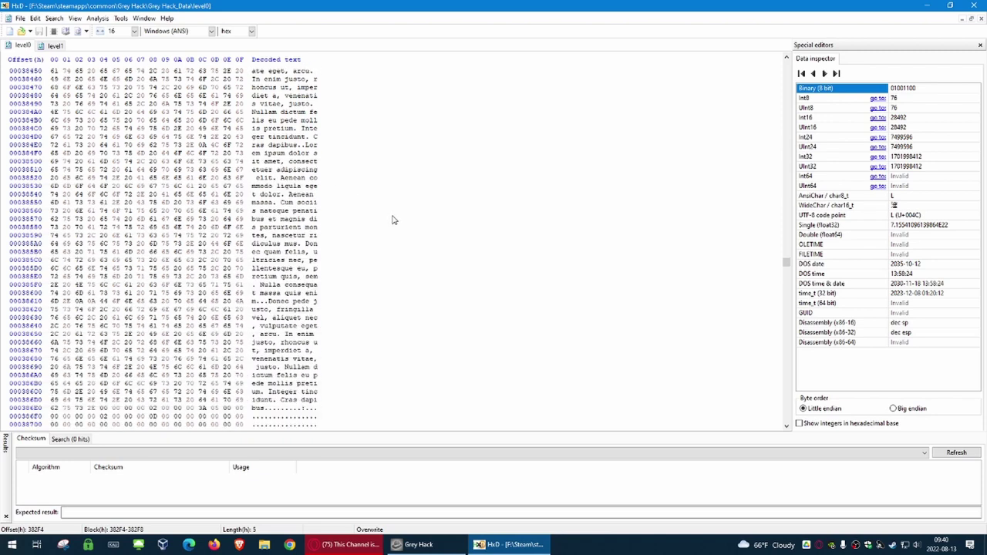
pyautogui.scroll(10, 393, 220)
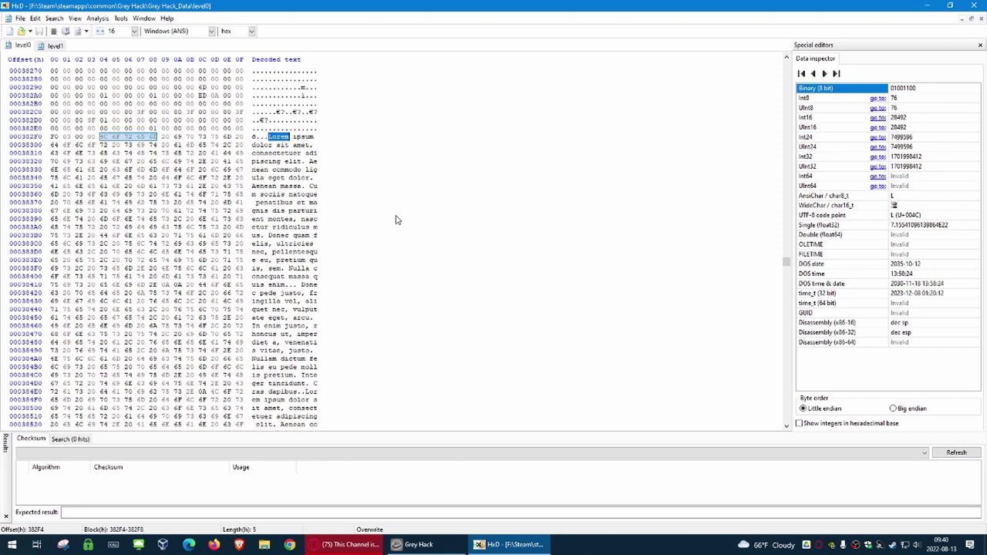
pyautogui.scroll(-3, 396, 219)
pyautogui.scroll(-3, 396, 220)
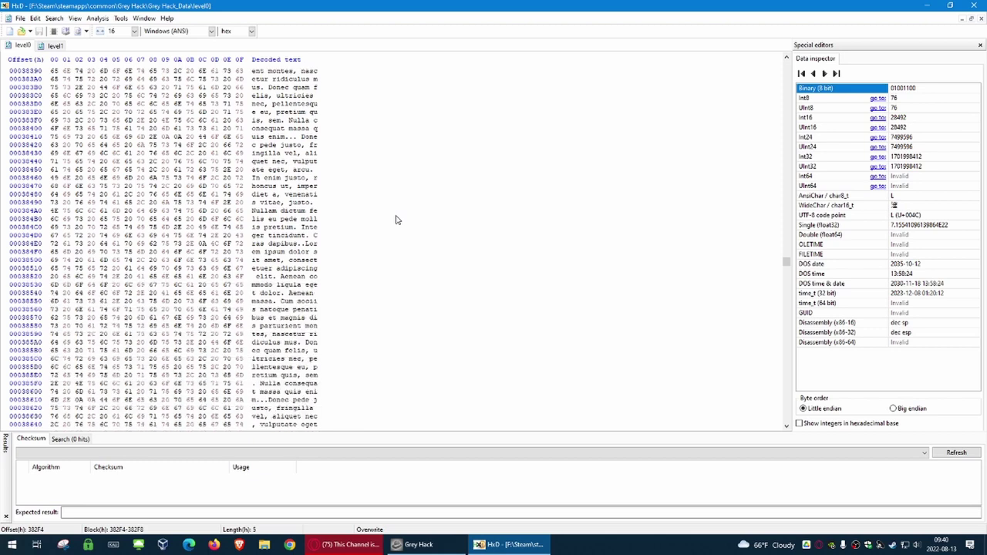
pyautogui.scroll(-3, 396, 220)
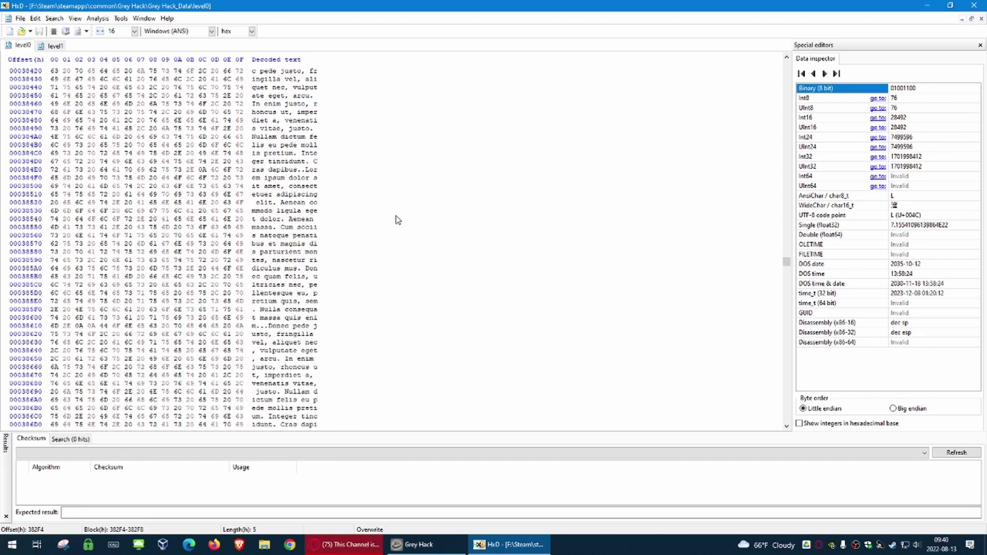
pyautogui.scroll(7, 396, 220)
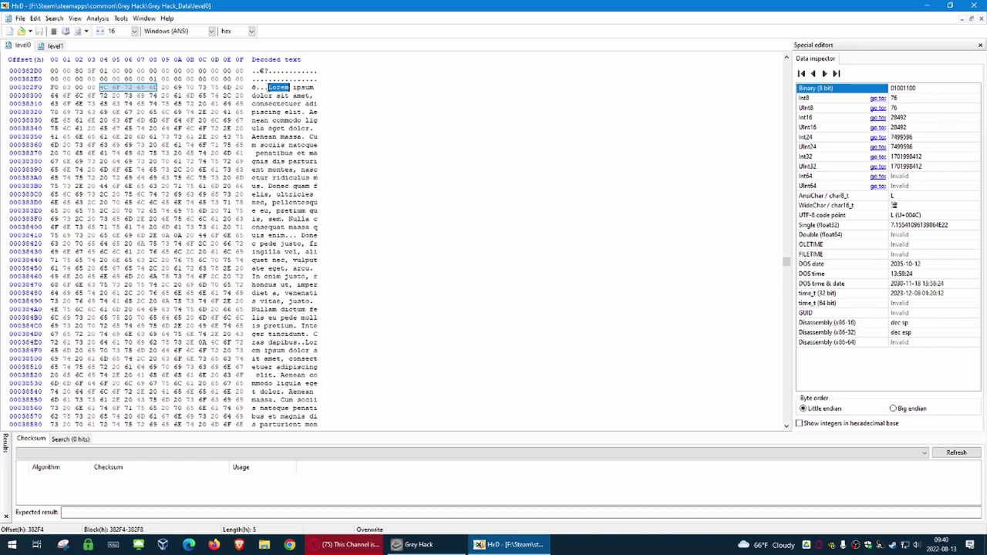
# Step: Select the 3EF-byte block from 'Lorem' to the passage's end, then scroll to the 'Step 3' text
pyautogui.click(103, 87)
pyautogui.scroll(-8, 377, 193)
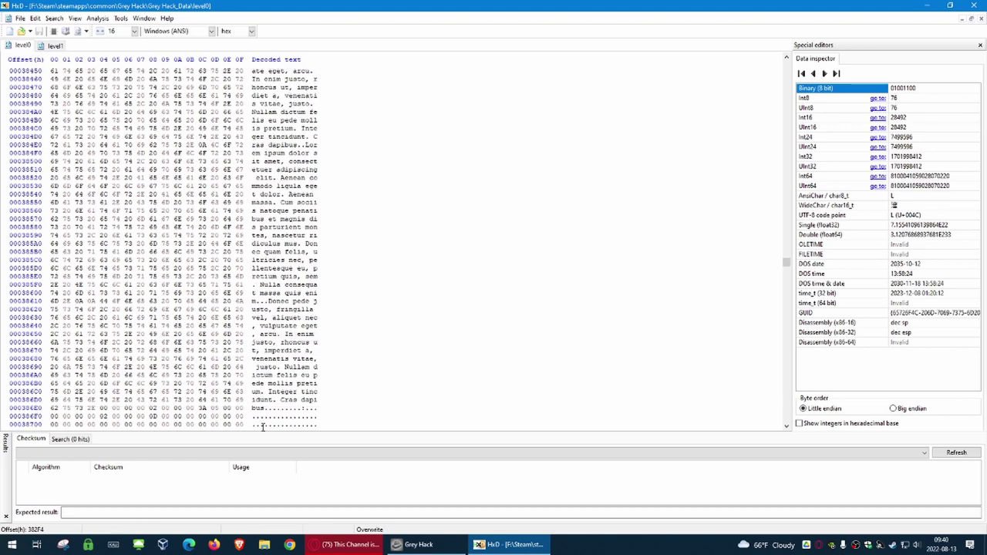
pyautogui.keyDown('shift'); pyautogui.click(265, 406); pyautogui.keyUp('shift')
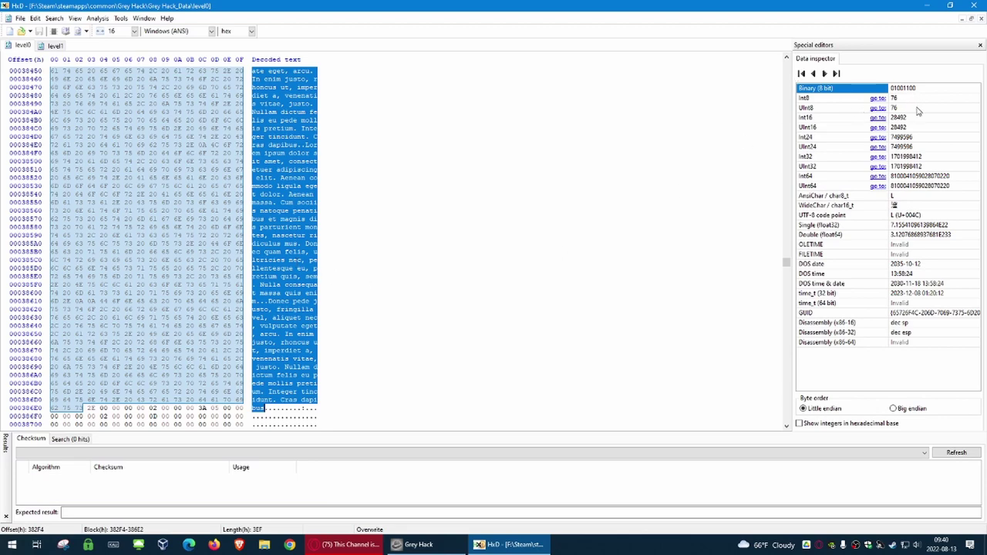
pyautogui.scroll(-4, 329, 286)
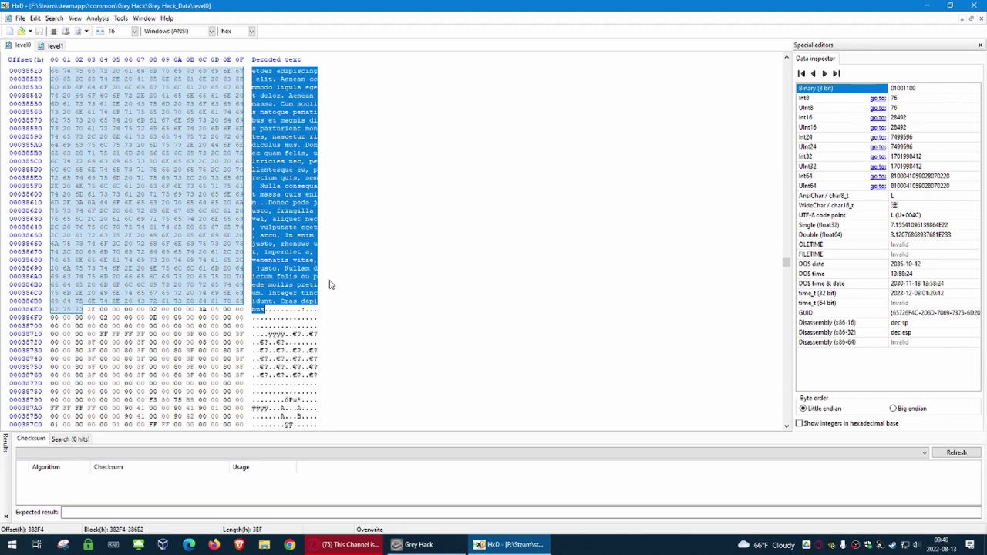
pyautogui.scroll(-5, 332, 284)
pyautogui.scroll(-16, 332, 284)
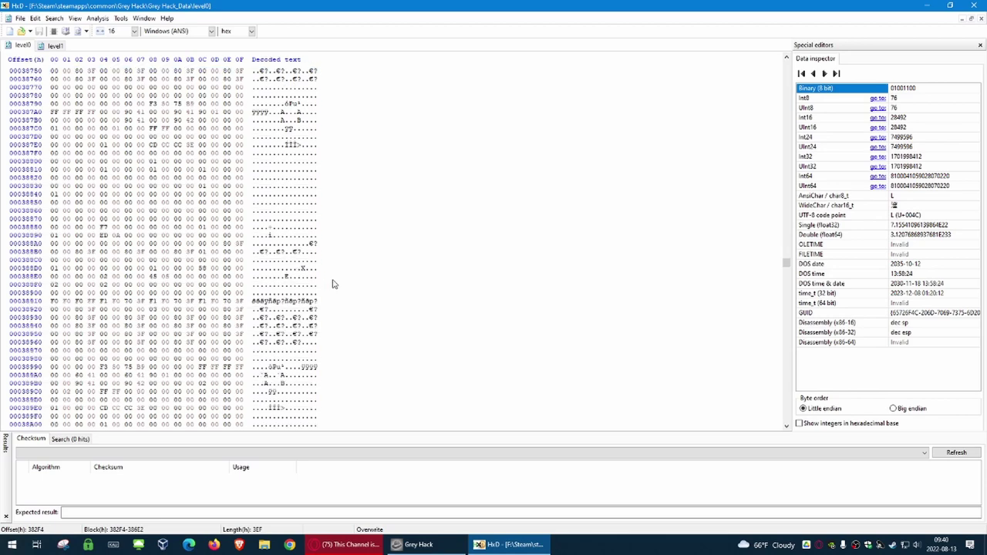
pyautogui.scroll(-2, 334, 282)
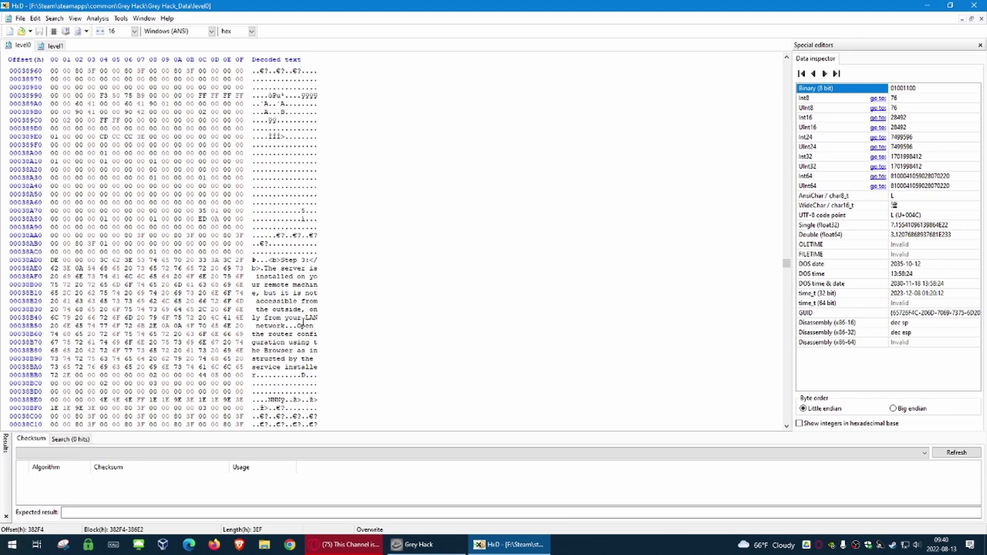
pyautogui.scroll(-20, 306, 316)
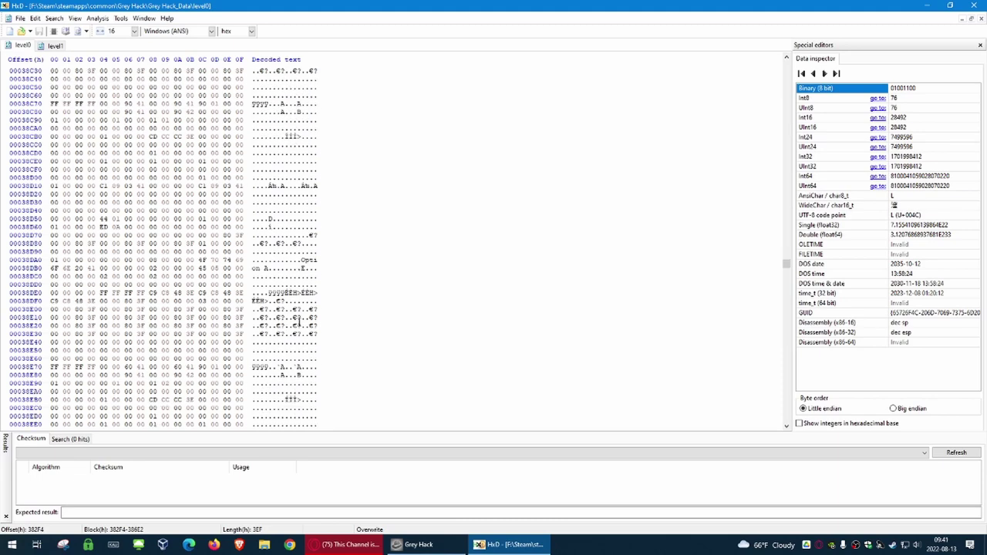
pyautogui.scroll(-1, 298, 322)
pyautogui.scroll(-8, 300, 324)
pyautogui.scroll(-12, 339, 344)
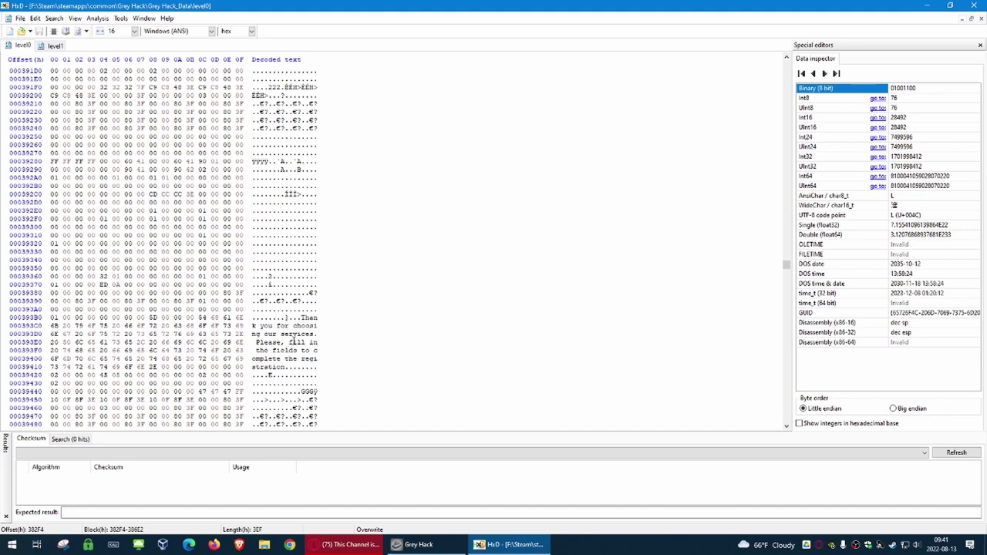
pyautogui.scroll(5, 287, 349)
pyautogui.scroll(19, 294, 340)
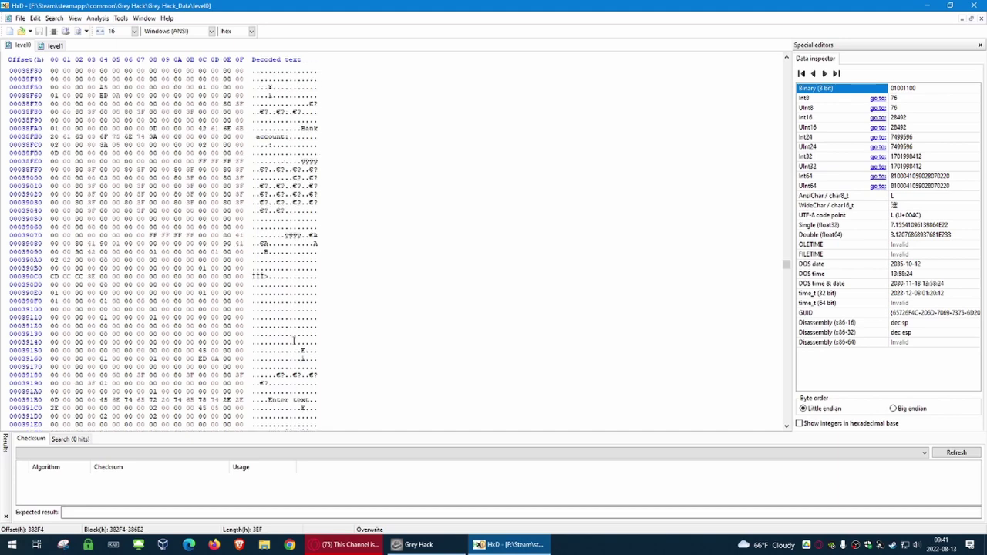
pyautogui.scroll(-16, 294, 340)
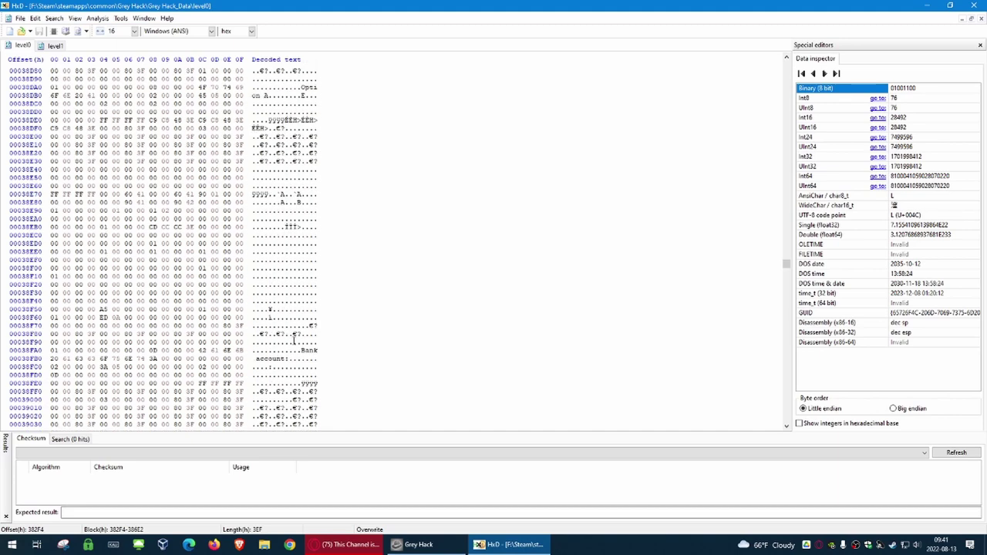
pyautogui.scroll(-20, 287, 340)
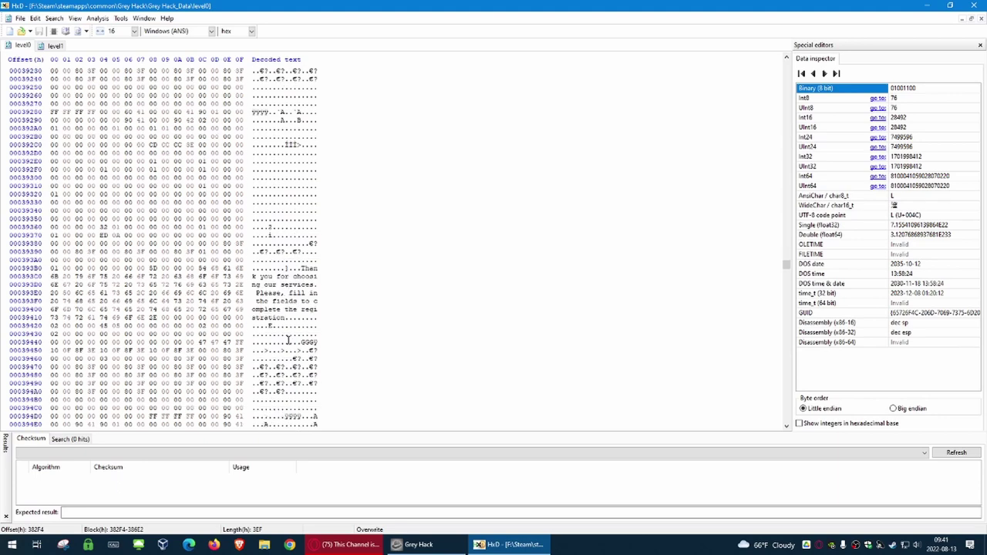
pyautogui.scroll(-8, 288, 340)
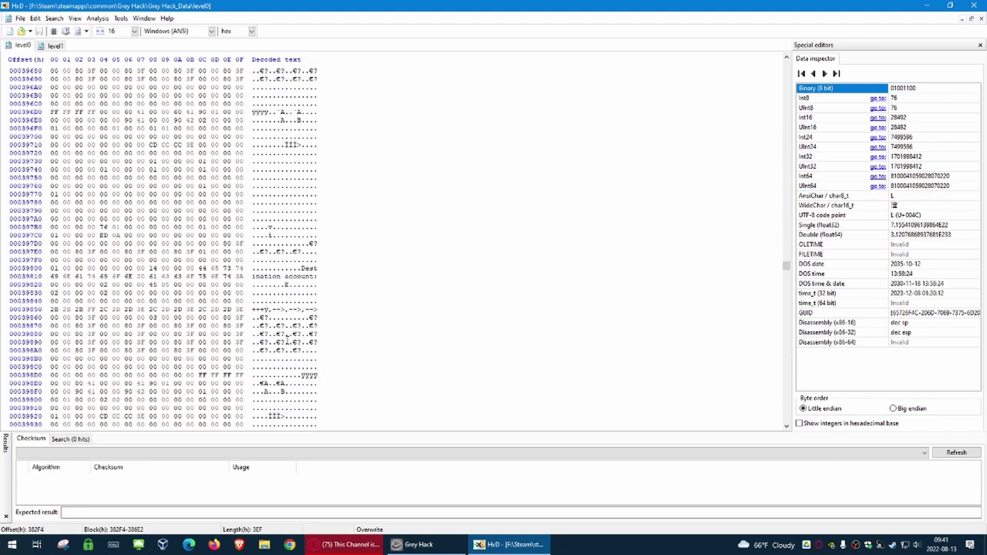
pyautogui.scroll(-10, 287, 340)
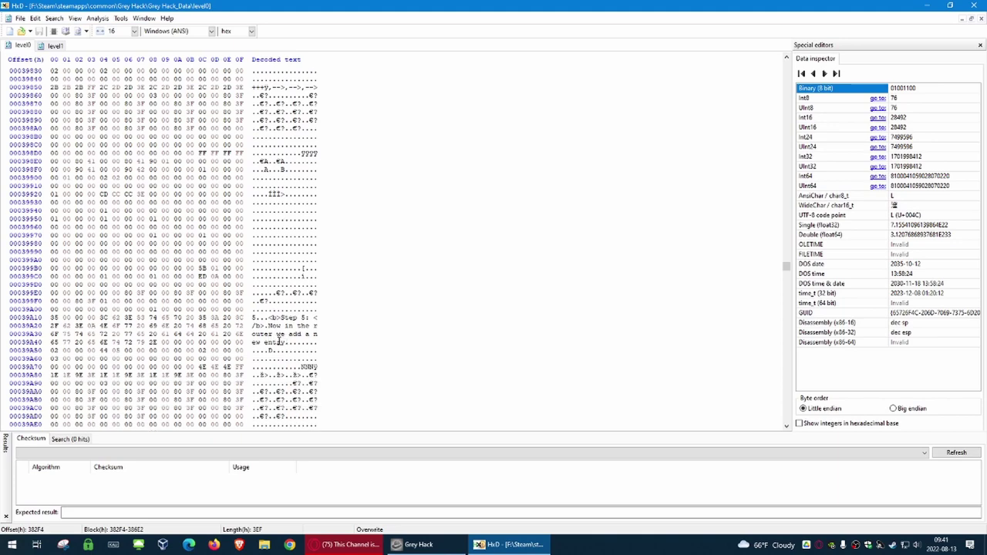
pyautogui.scroll(-20, 289, 346)
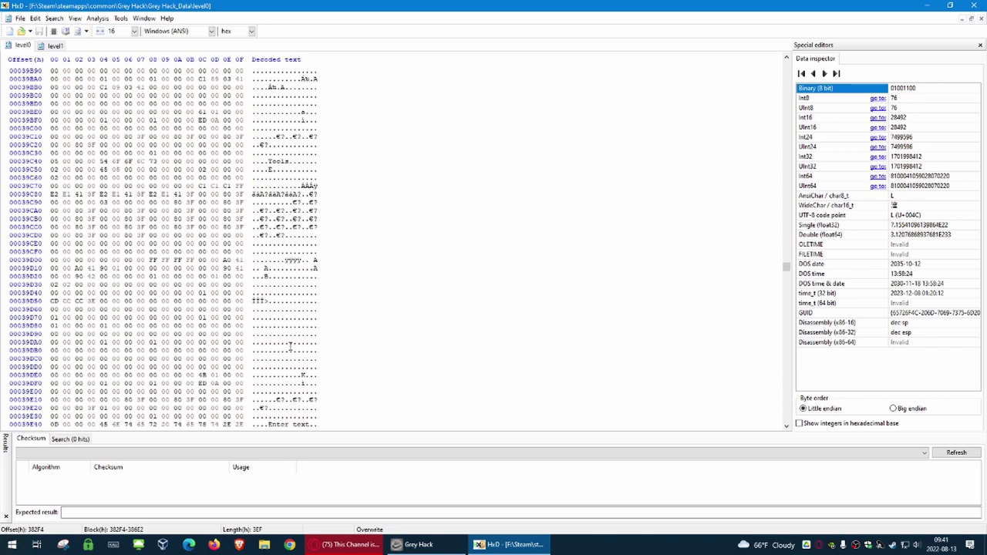
pyautogui.scroll(-13, 289, 345)
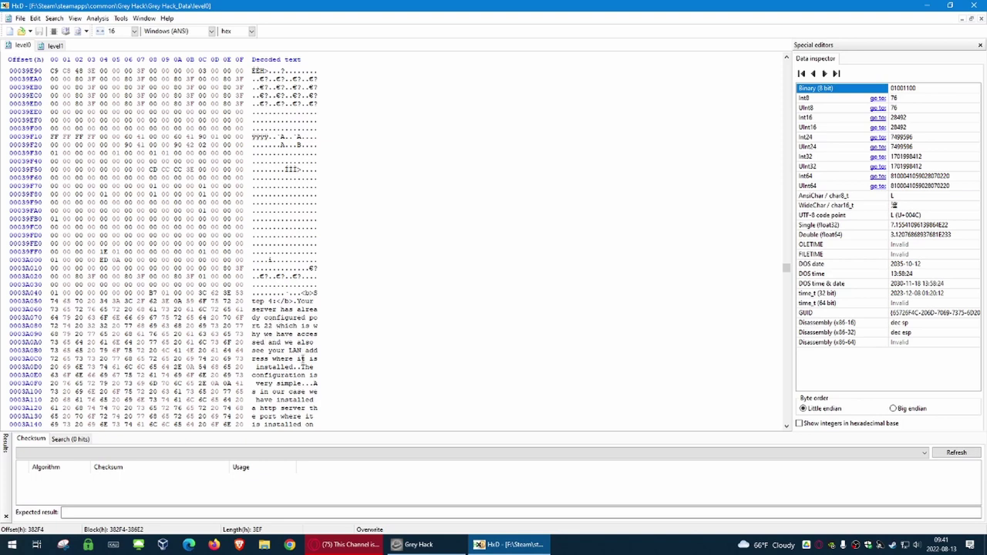
pyautogui.scroll(-11, 278, 361)
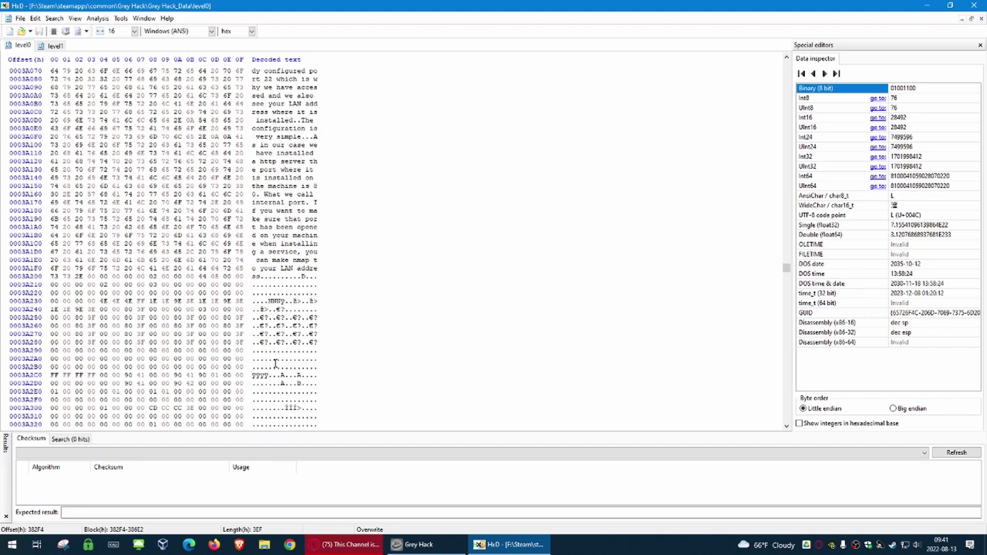
pyautogui.scroll(-18, 275, 363)
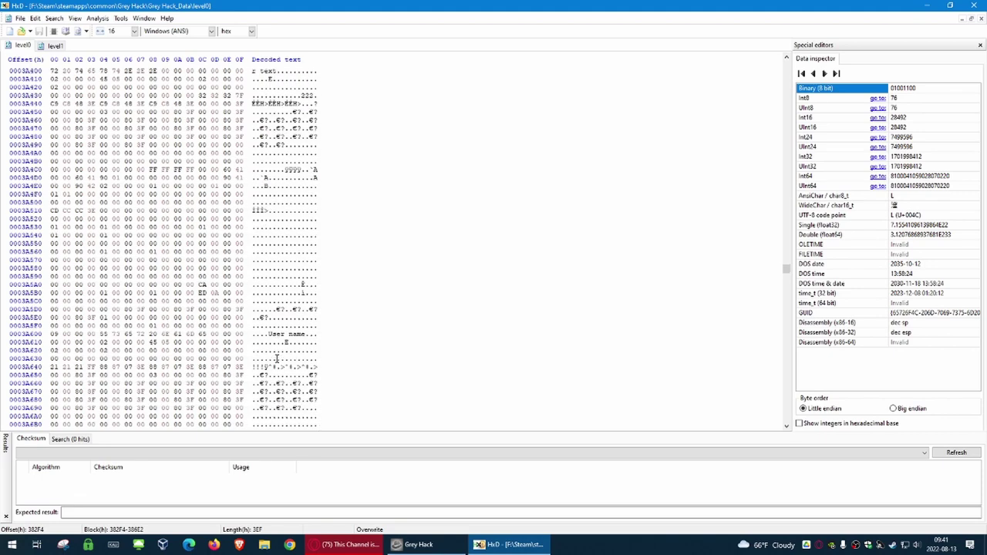
pyautogui.scroll(-20, 276, 359)
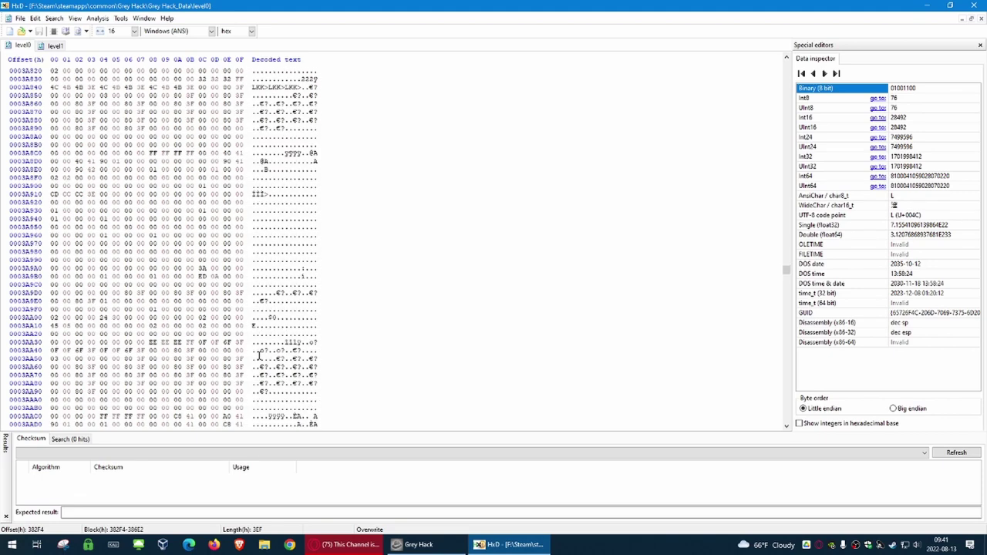
pyautogui.scroll(-19, 264, 331)
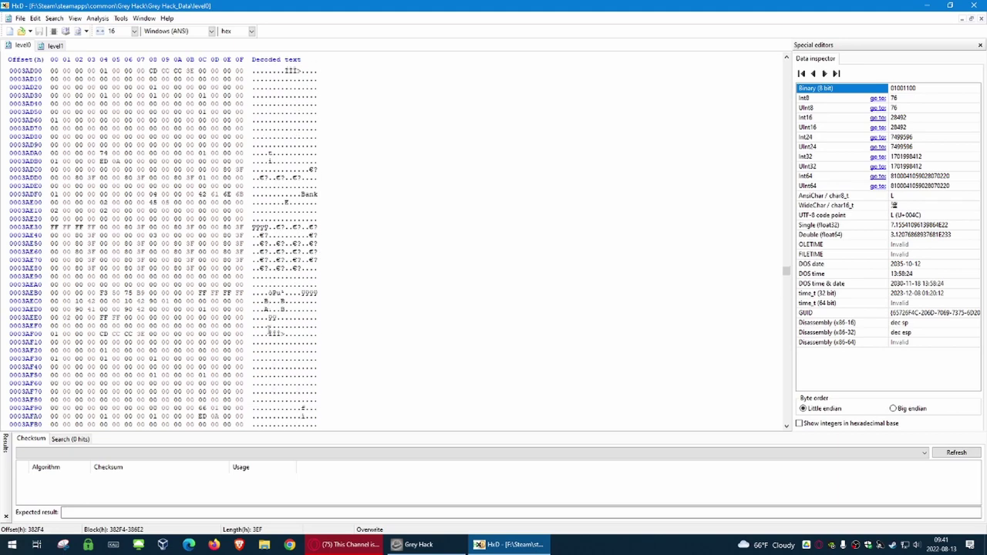
pyautogui.scroll(-20, 271, 332)
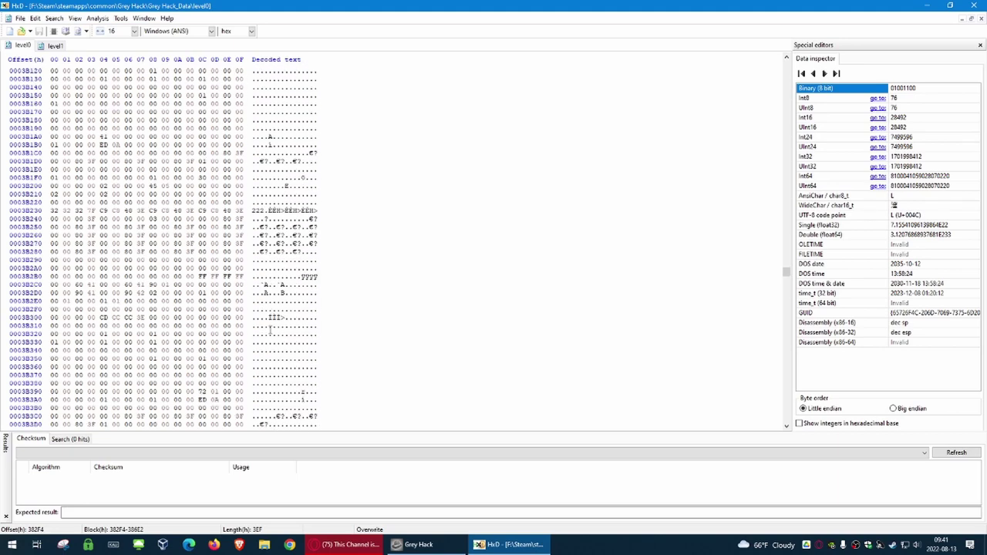
pyautogui.scroll(-20, 270, 331)
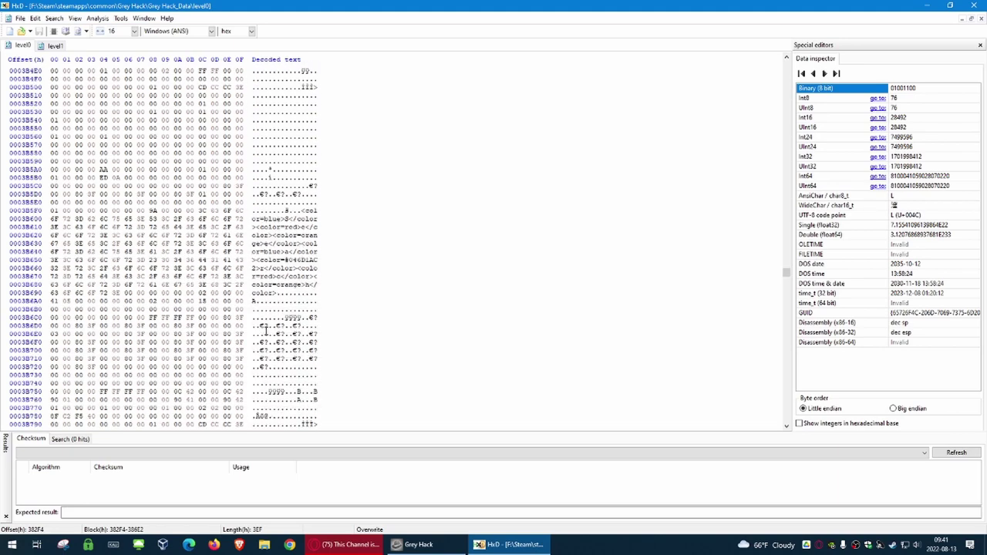
pyautogui.scroll(-20, 265, 331)
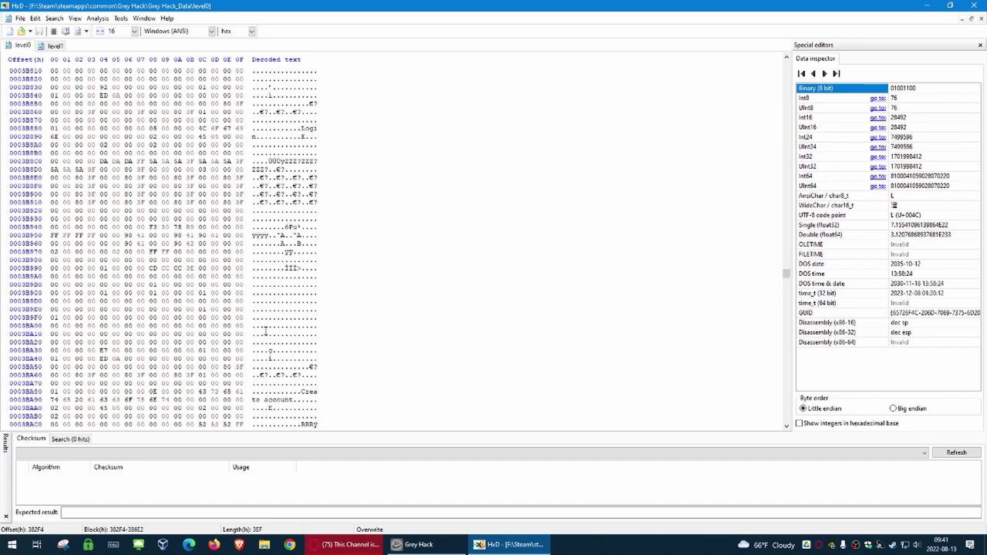
pyautogui.scroll(-20, 264, 331)
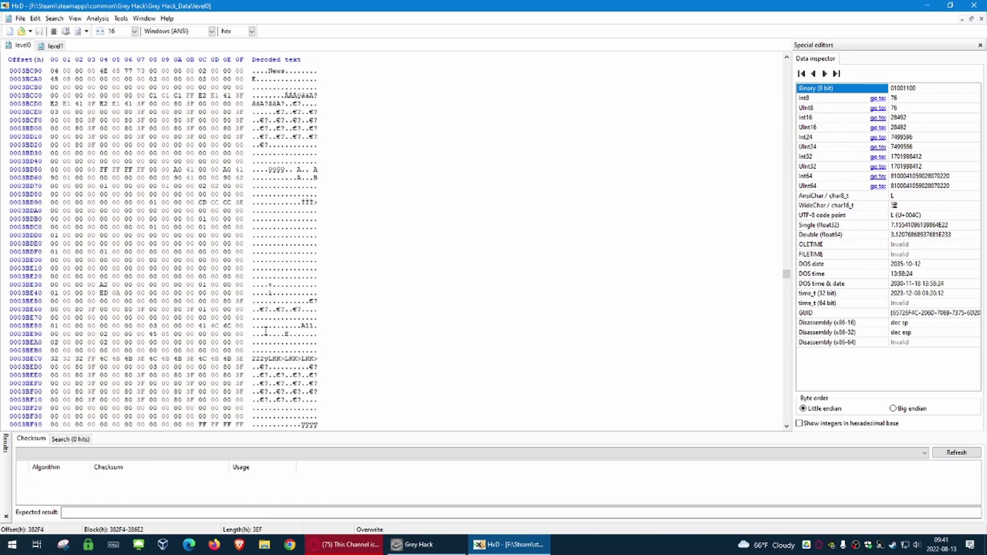
pyautogui.scroll(-8, 264, 332)
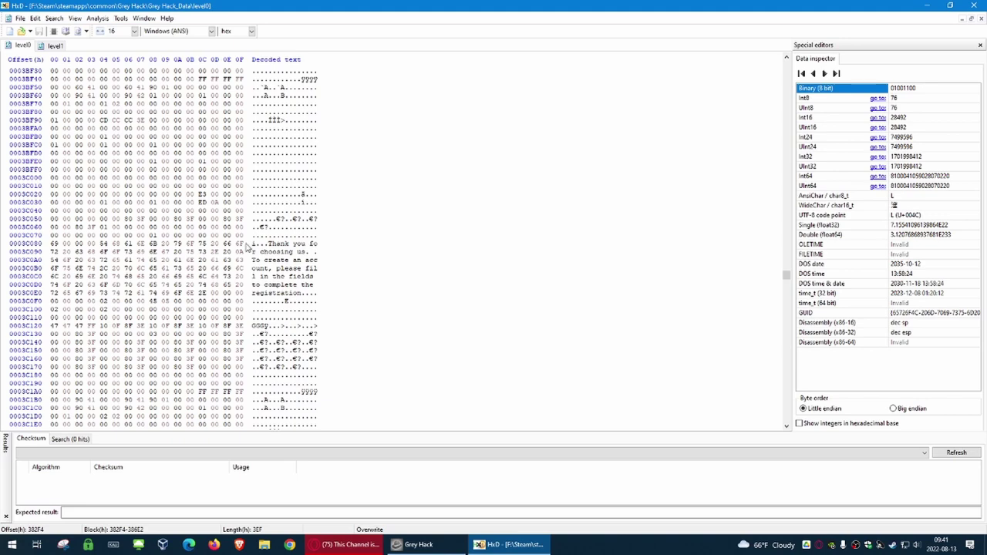
pyautogui.scroll(-20, 282, 284)
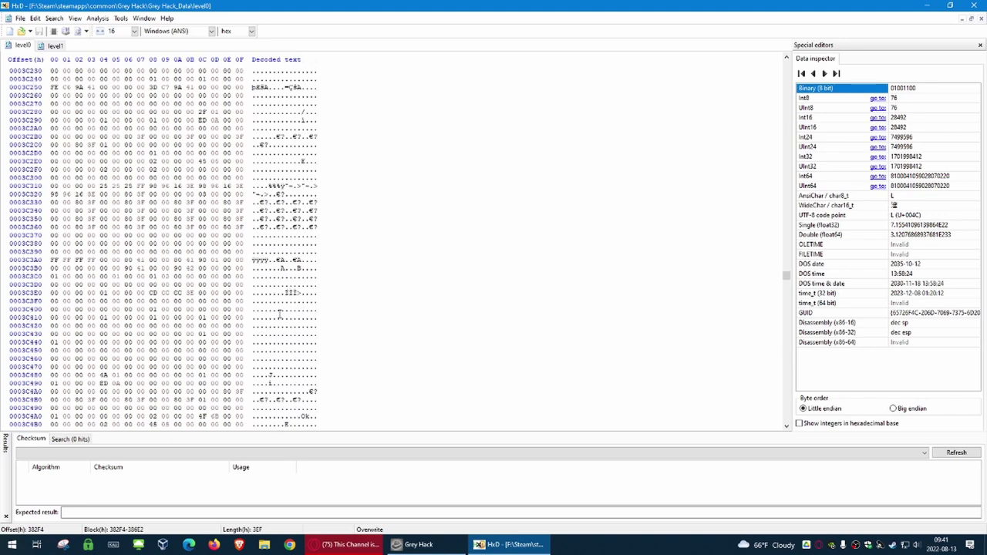
pyautogui.scroll(-20, 280, 315)
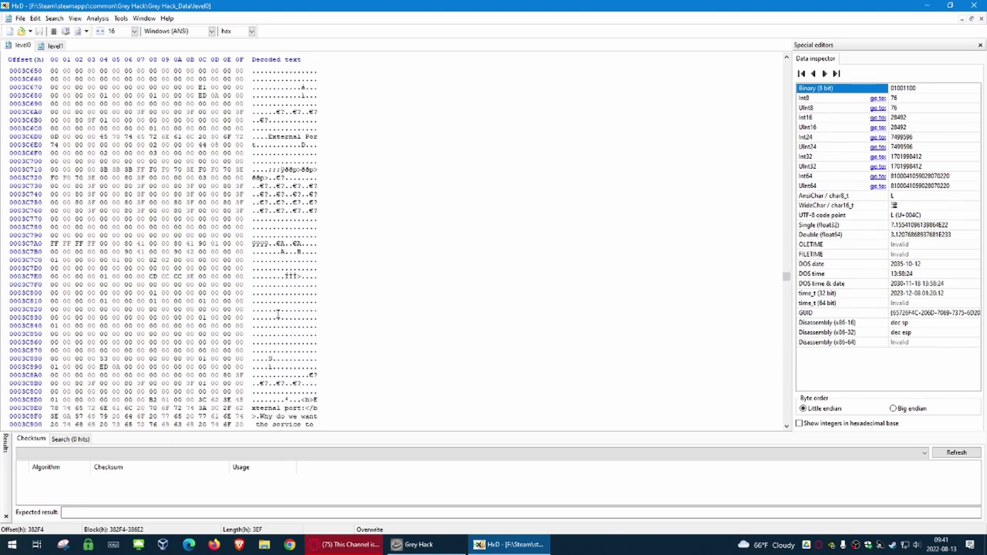
pyautogui.scroll(-9, 280, 316)
pyautogui.scroll(-18, 279, 314)
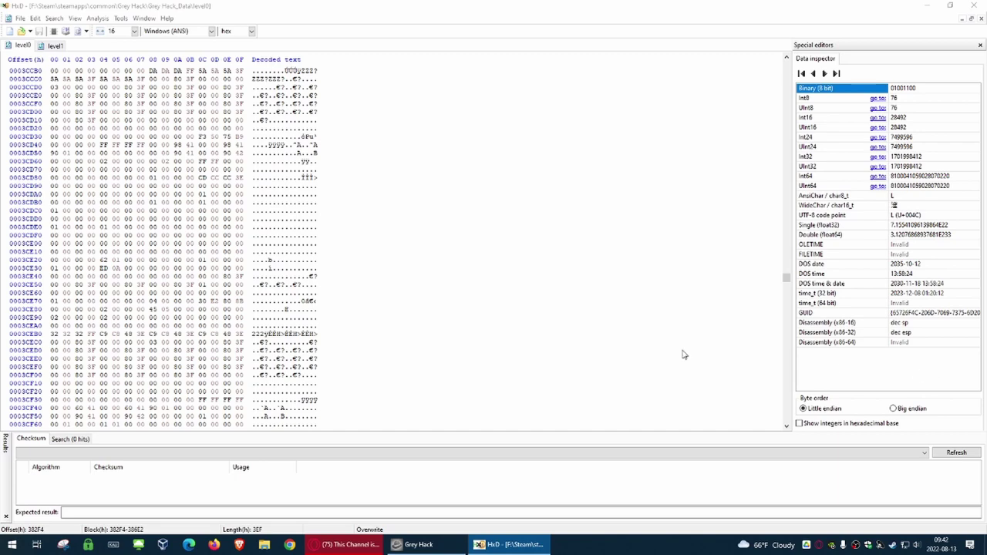
pyautogui.scroll(-14, 353, 319)
pyautogui.scroll(-10, 301, 318)
pyautogui.scroll(-20, 301, 318)
pyautogui.scroll(-15, 300, 318)
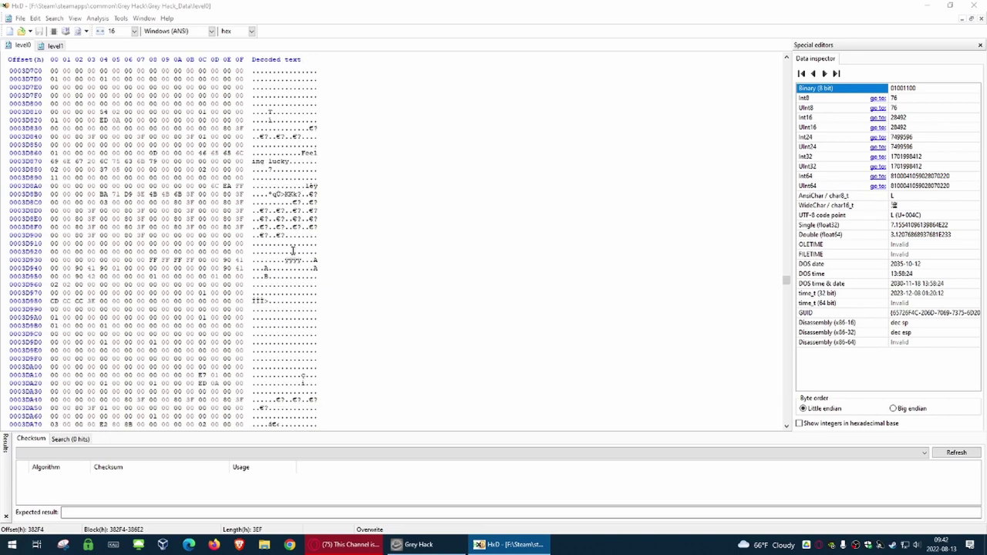
pyautogui.scroll(-20, 279, 281)
pyautogui.scroll(-20, 280, 281)
pyautogui.scroll(-20, 279, 279)
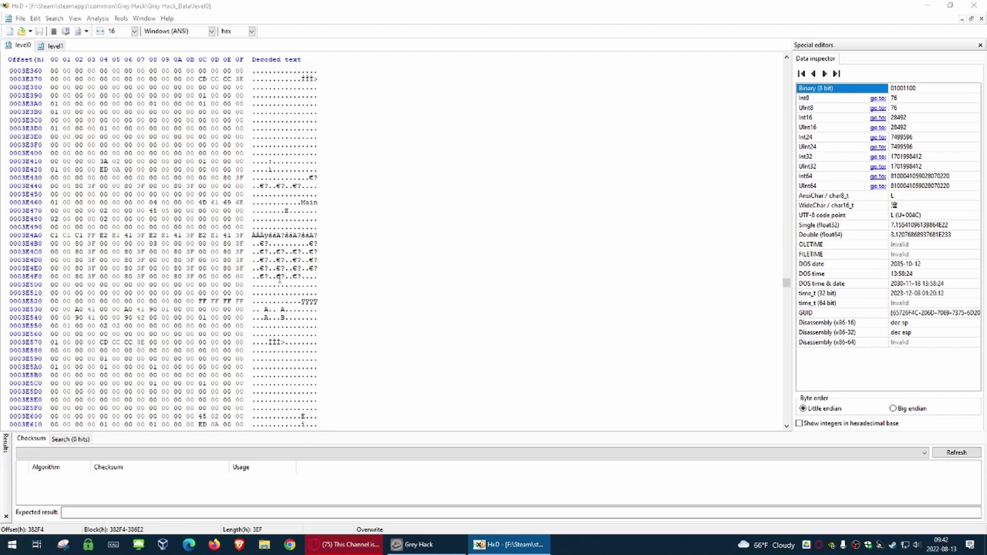
pyautogui.scroll(-14, 321, 296)
pyautogui.scroll(-17, 301, 296)
pyautogui.scroll(-18, 285, 309)
pyautogui.scroll(-20, 285, 309)
pyautogui.scroll(-19, 286, 309)
pyautogui.scroll(-20, 276, 311)
pyautogui.scroll(-11, 272, 312)
pyautogui.scroll(-12, 272, 312)
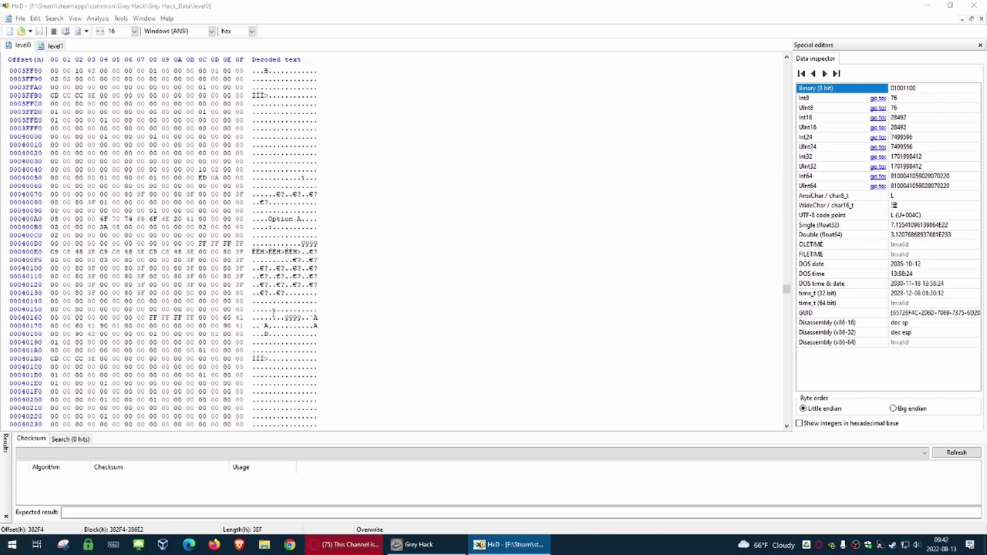
pyautogui.scroll(-20, 272, 312)
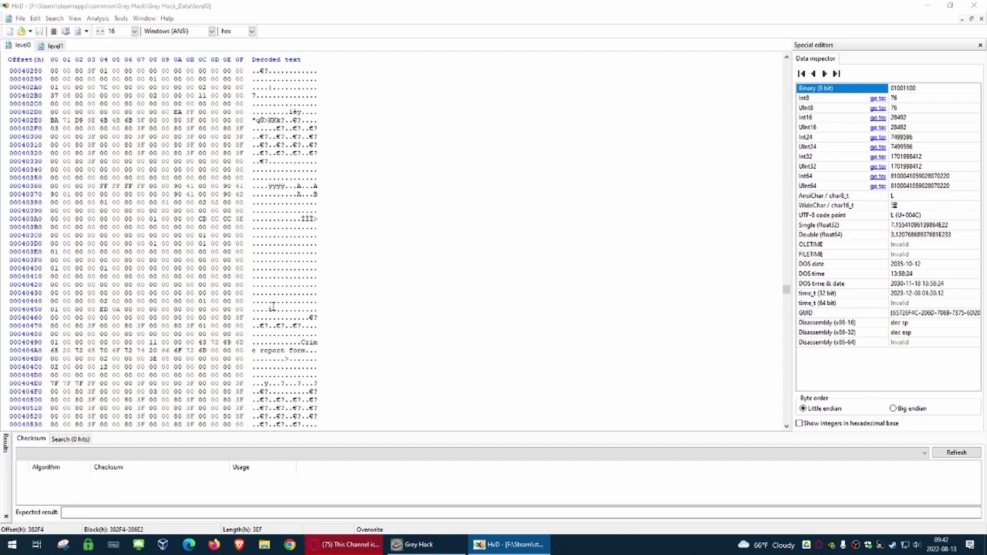
pyautogui.scroll(-16, 268, 307)
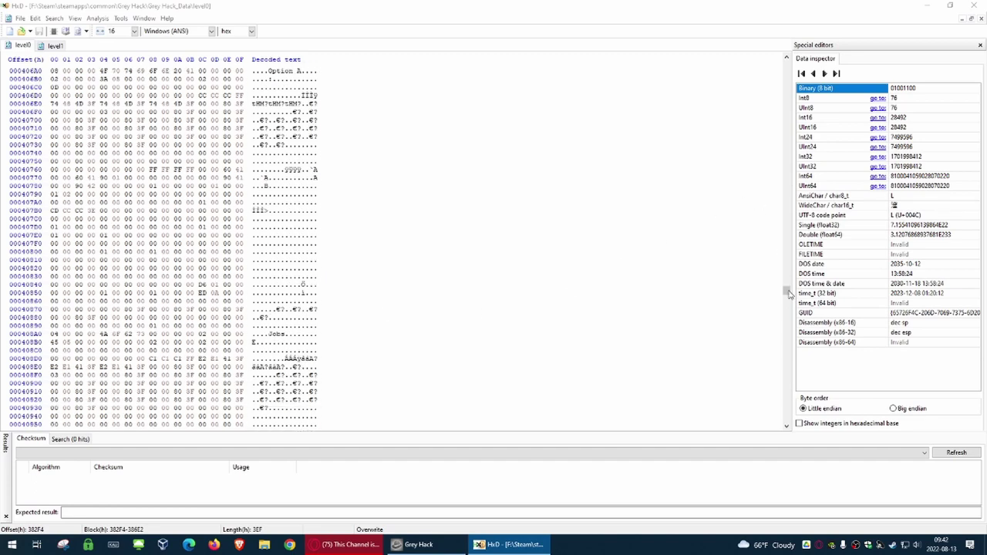
# Step: Browse further down the level0 hex data with the scrollbar and mouse wheel
pyautogui.moveTo(784, 292); pyautogui.dragTo(785, 329)
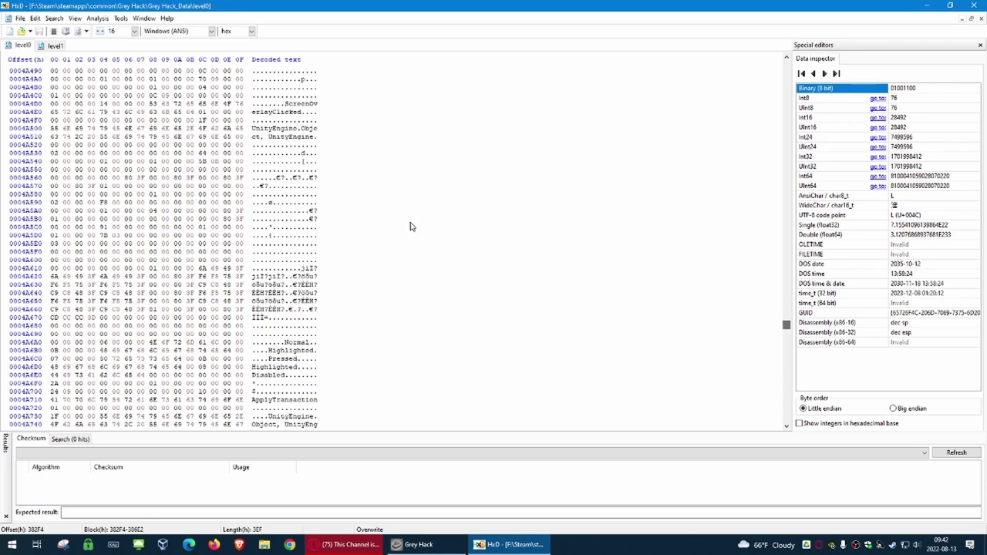
pyautogui.scroll(-12, 363, 218)
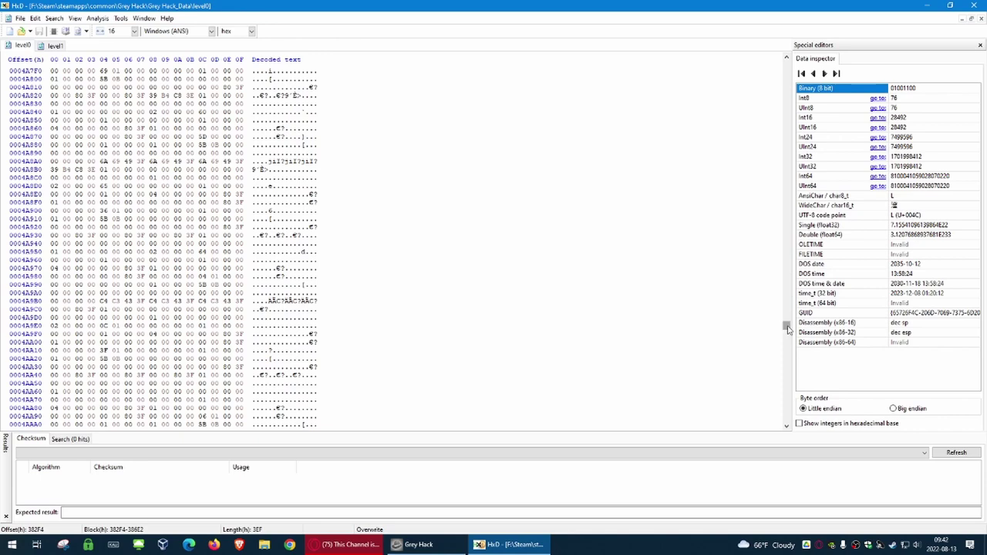
pyautogui.moveTo(787, 328); pyautogui.dragTo(787, 364)
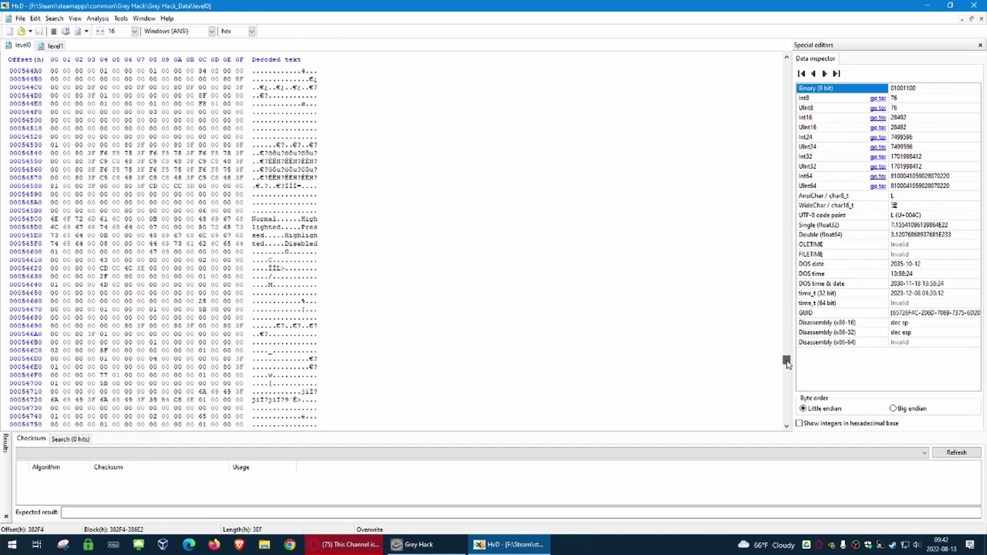
pyautogui.scroll(-20, 521, 316)
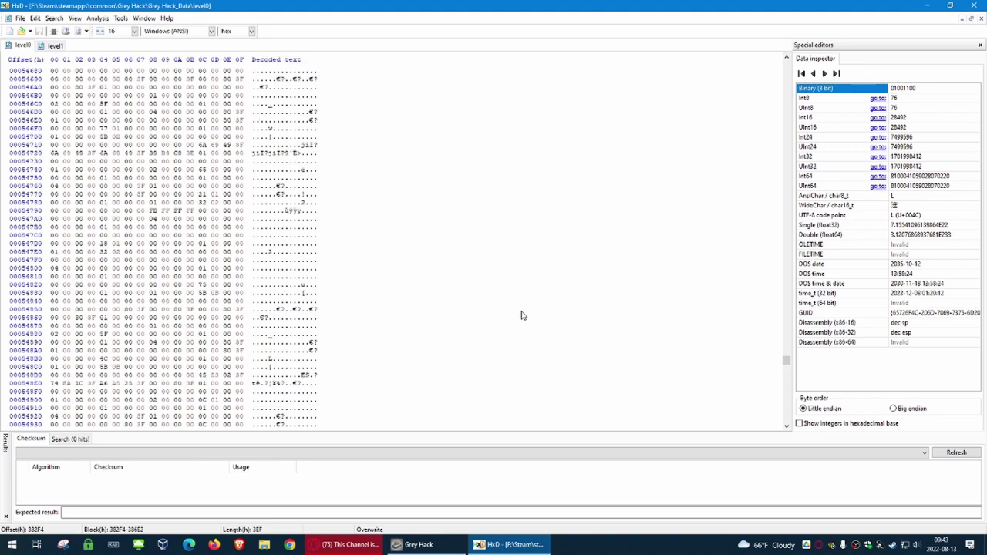
pyautogui.scroll(-14, 517, 313)
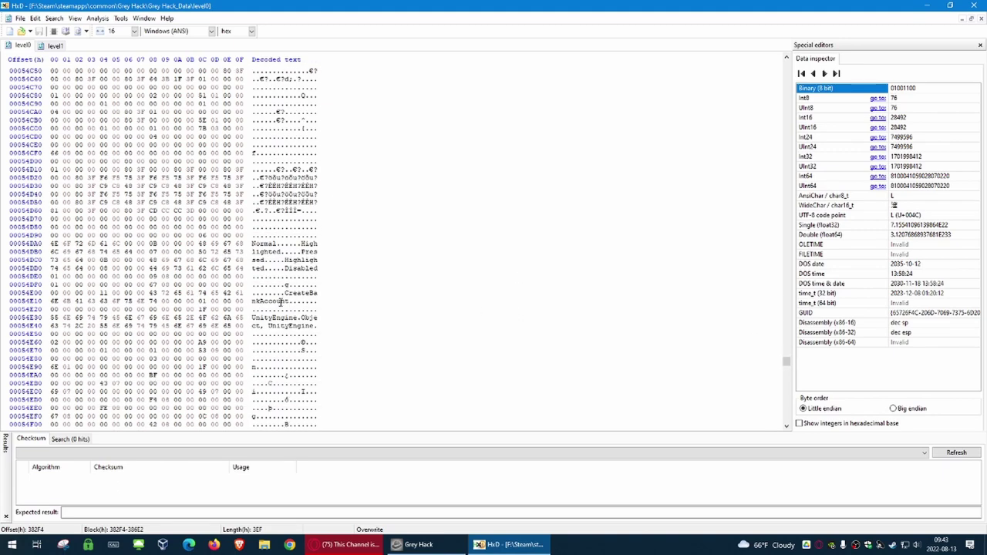
pyautogui.scroll(-18, 528, 353)
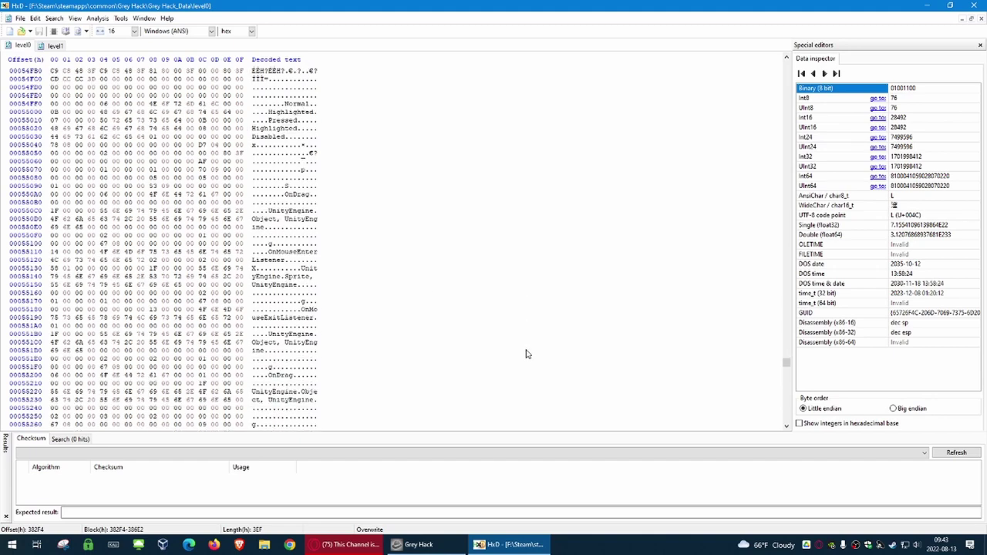
pyautogui.scroll(-17, 527, 354)
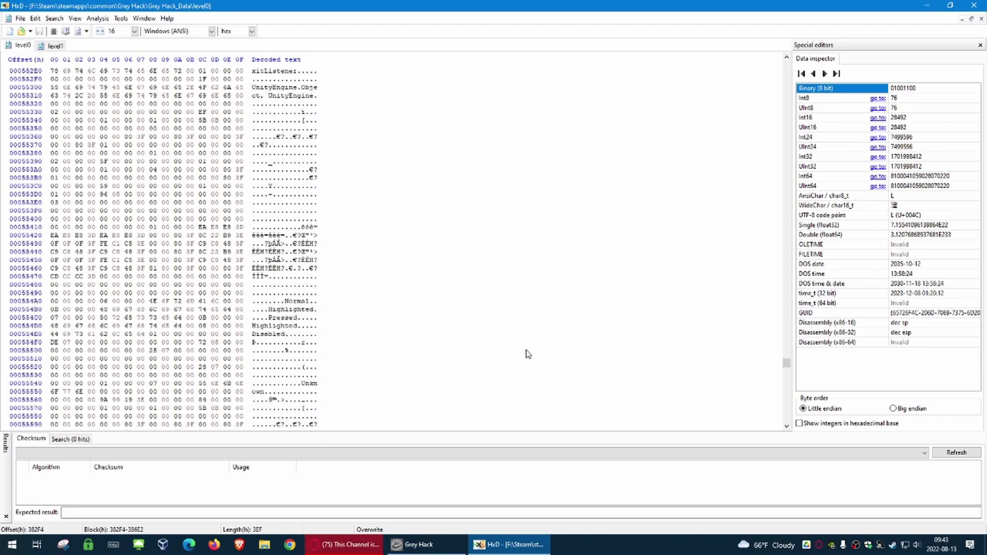
pyautogui.scroll(-19, 528, 353)
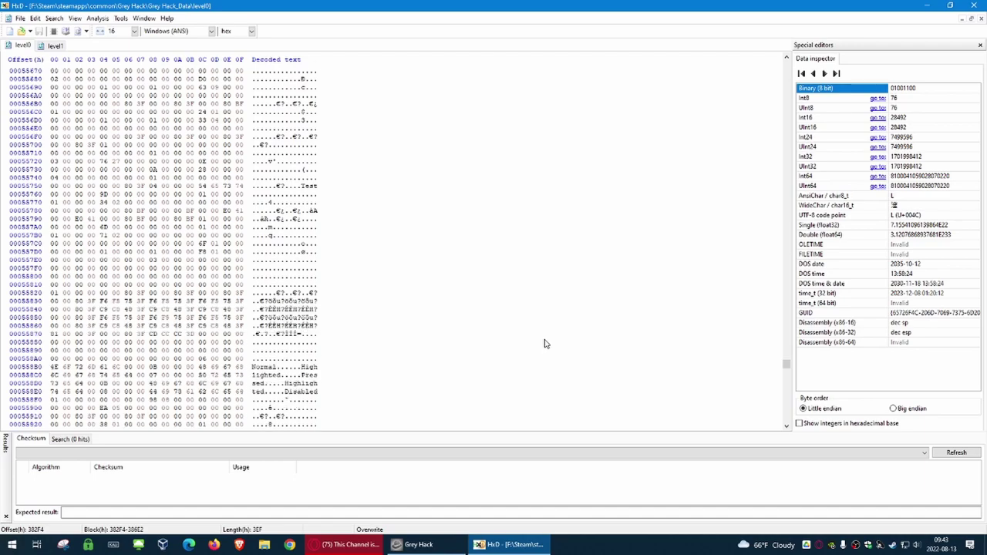
pyautogui.scroll(-6, 634, 352)
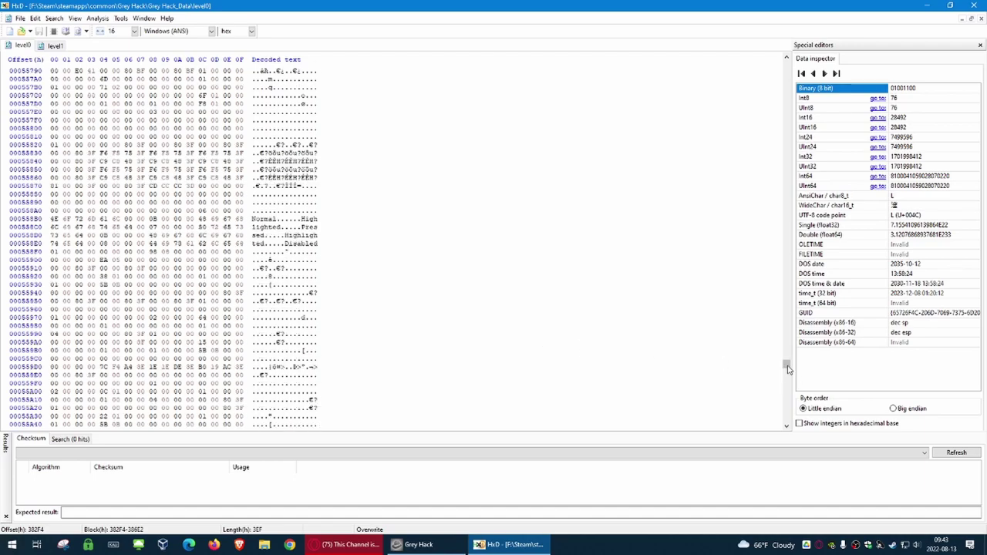
pyautogui.moveTo(786, 369); pyautogui.dragTo(787, 424)
# Step: Scroll back up to the UI_REPORT_PUBLIC_IP strings and open the Find dialog
pyautogui.scroll(7, 334, 214)
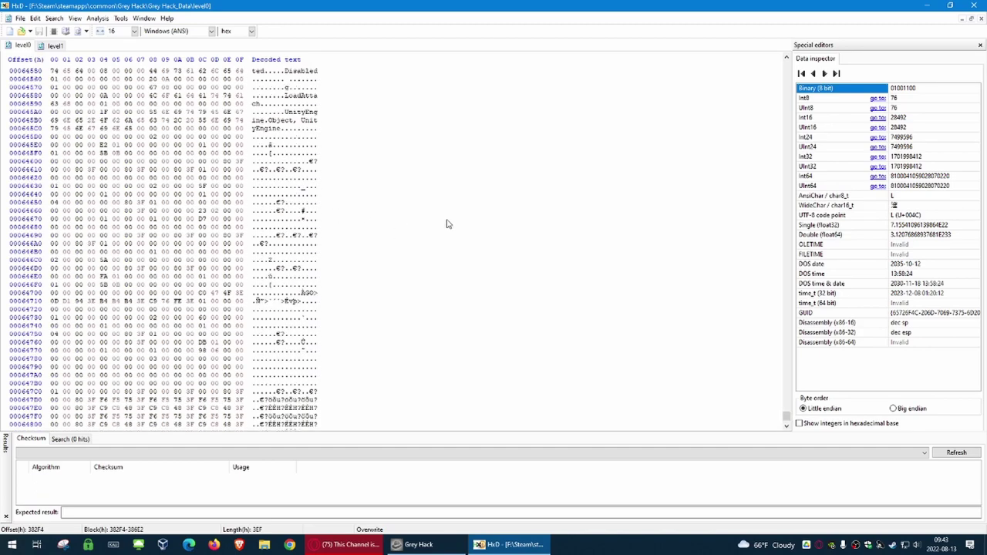
pyautogui.scroll(18, 447, 223)
pyautogui.scroll(20, 446, 223)
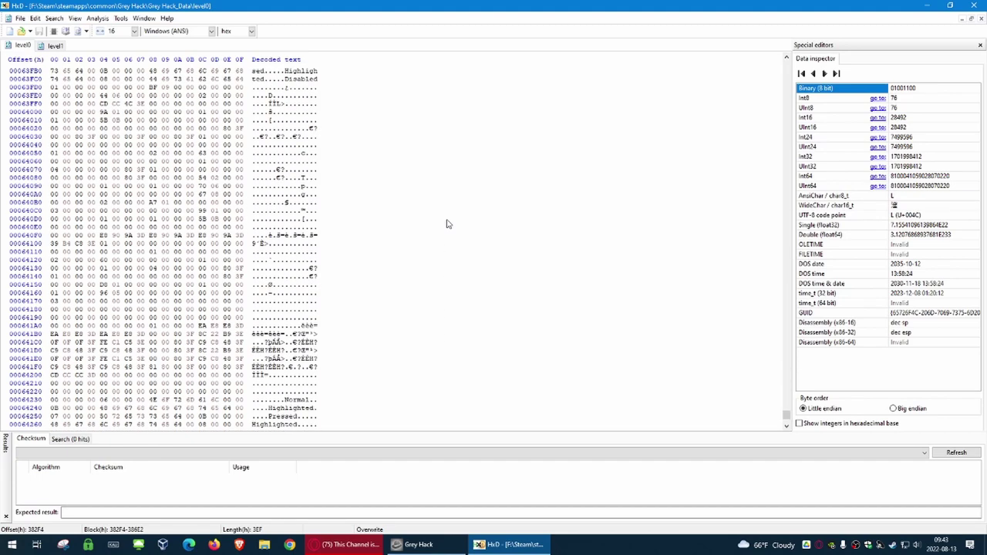
pyautogui.scroll(20, 446, 223)
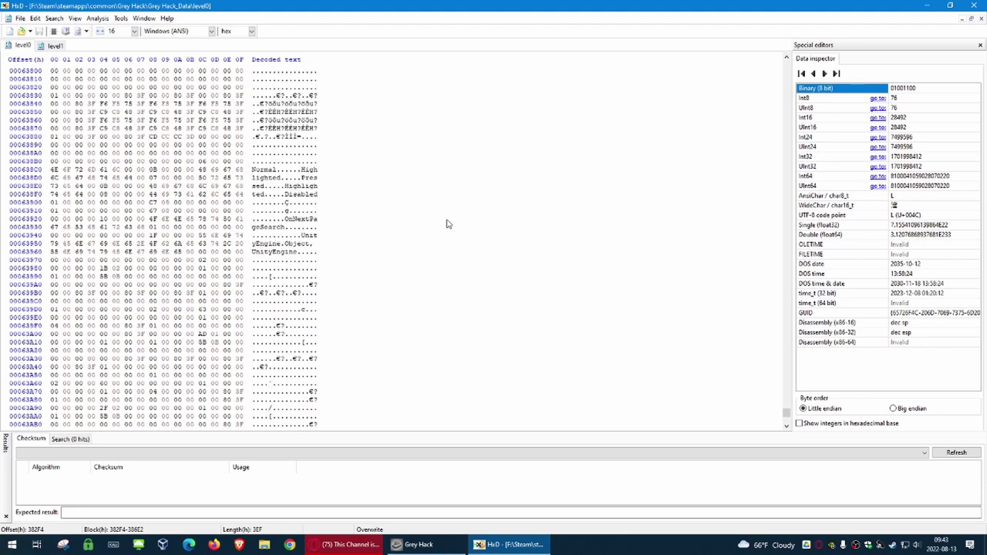
pyautogui.scroll(20, 446, 223)
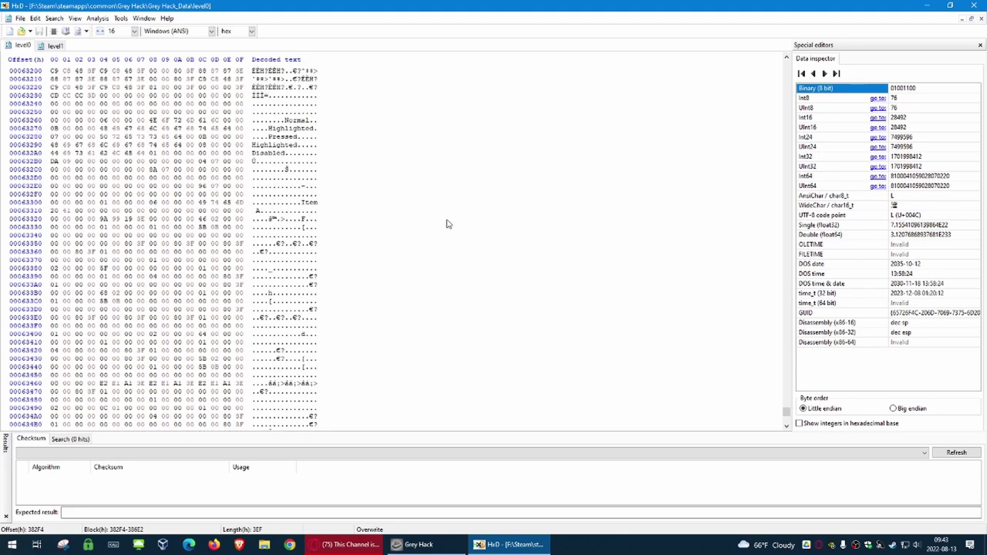
pyautogui.scroll(20, 446, 223)
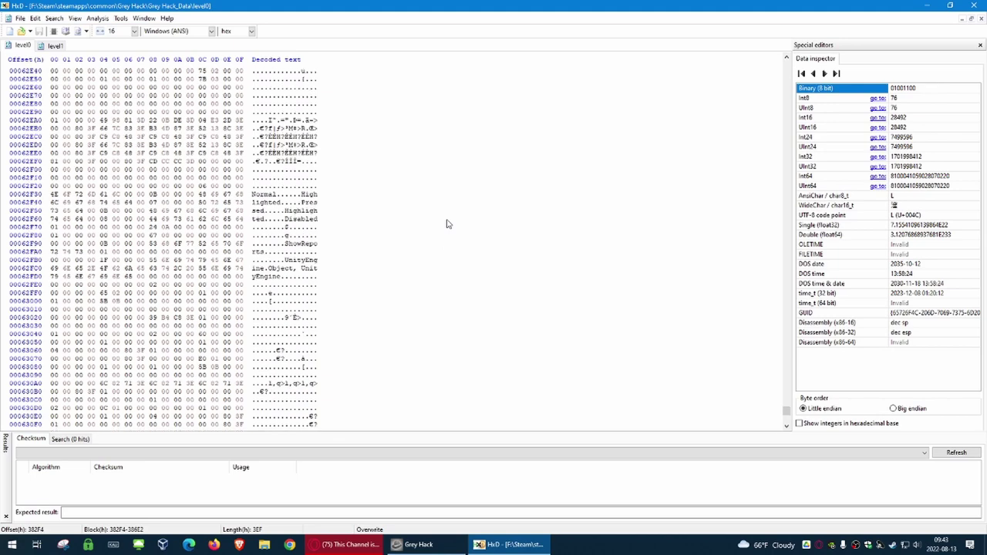
pyautogui.scroll(19, 446, 224)
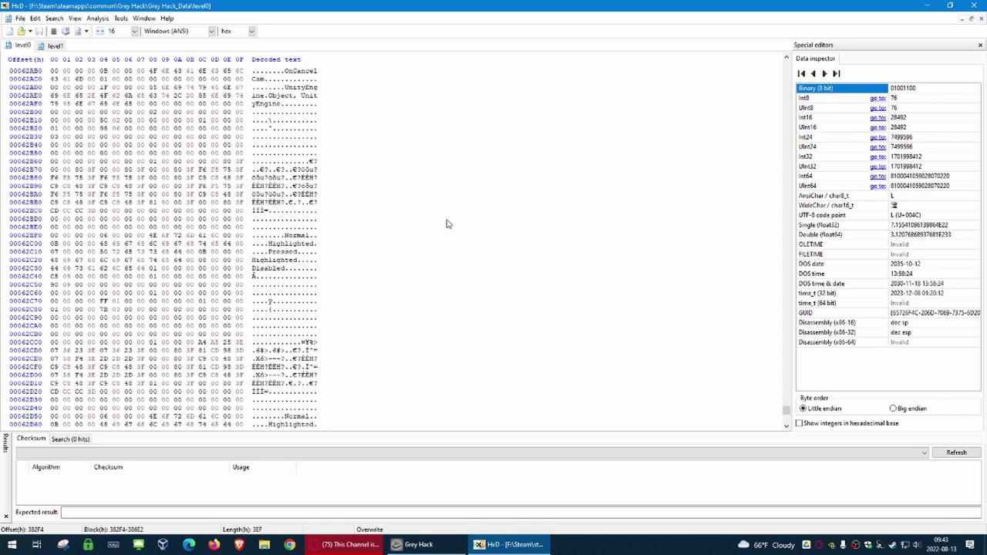
pyautogui.scroll(14, 446, 224)
pyautogui.hotkey('ctrl', 'f')
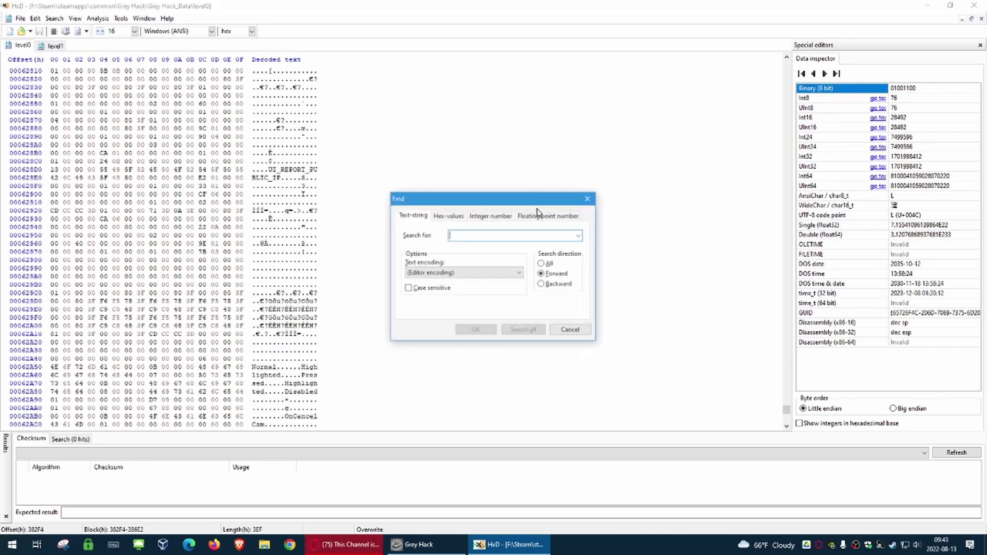
pyautogui.click(419, 544)
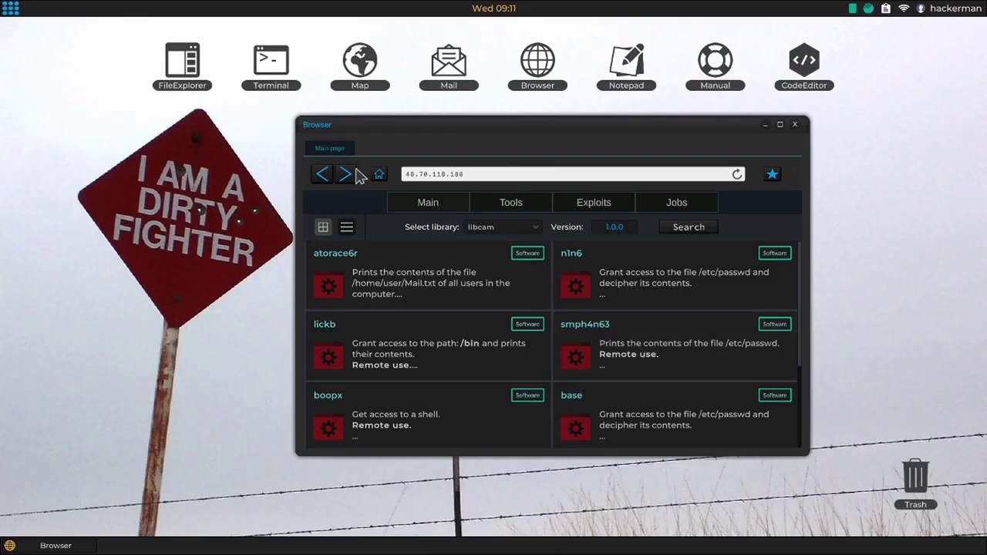
pyautogui.click(771, 174)
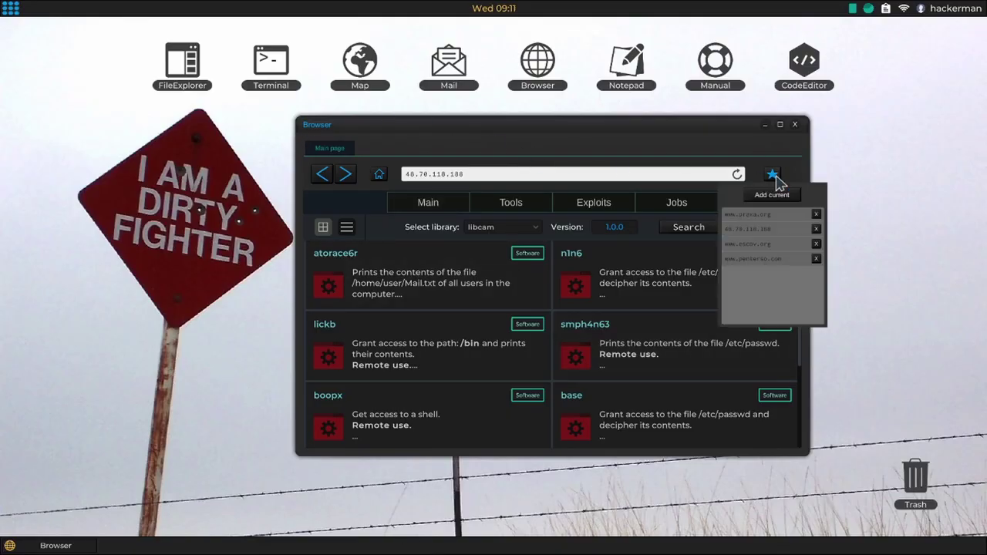
pyautogui.click(748, 215)
pyautogui.click(629, 237)
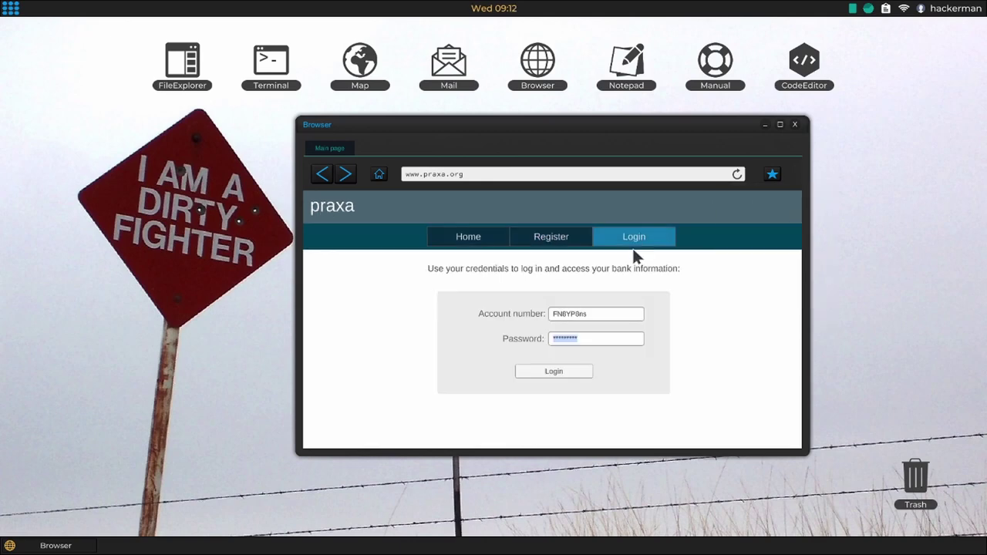
pyautogui.click(556, 371)
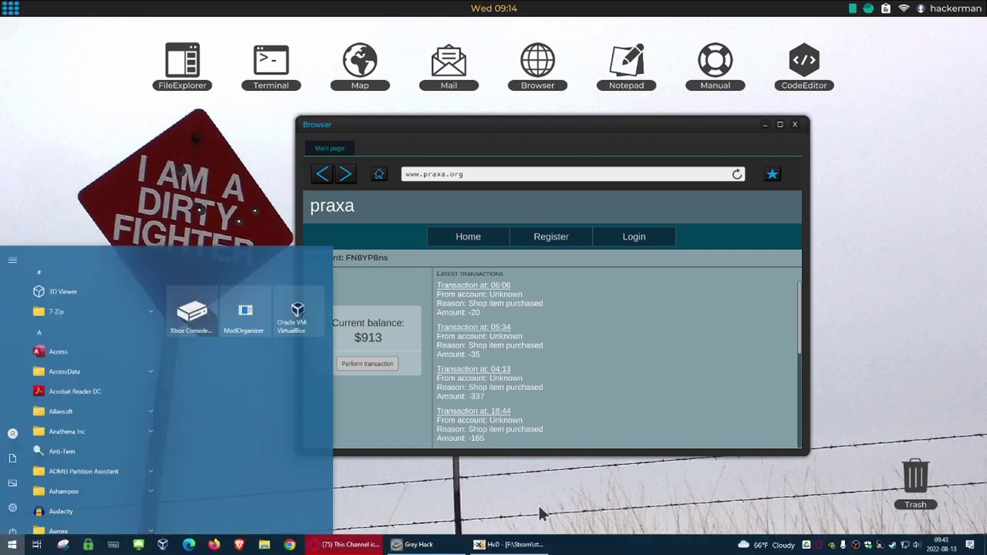
# Step: Close Find and resize HxD into a window beside the Praxa bank page
pyautogui.click(509, 545)
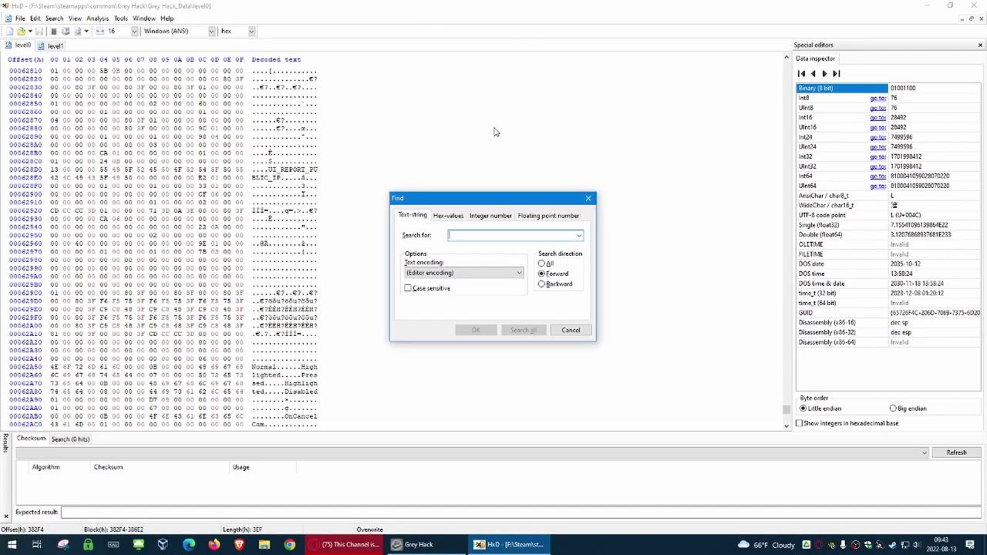
pyautogui.click(570, 330)
pyautogui.moveTo(511, 6); pyautogui.dragTo(328, 23)
pyautogui.moveTo(423, 23); pyautogui.dragTo(424, 43)
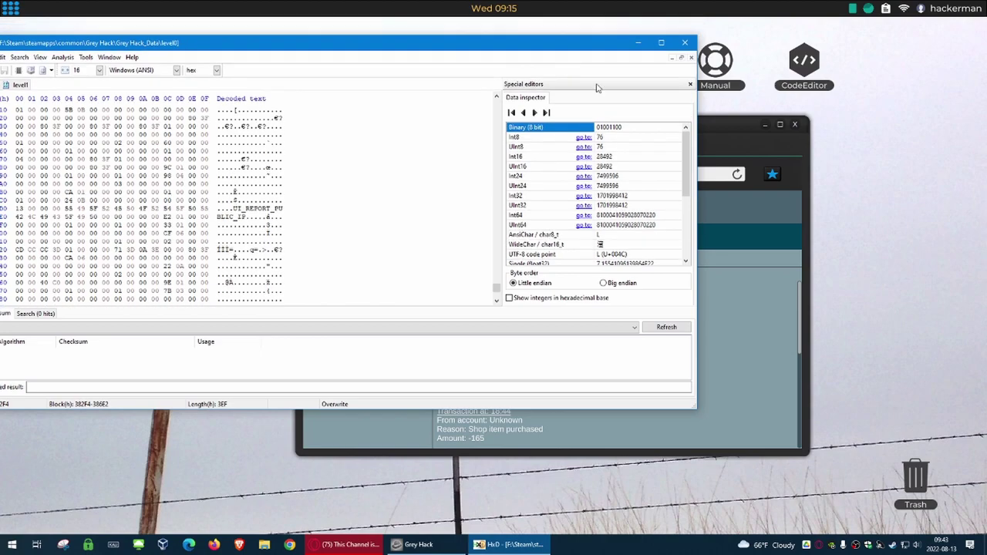
pyautogui.moveTo(690, 189); pyautogui.dragTo(515, 190)
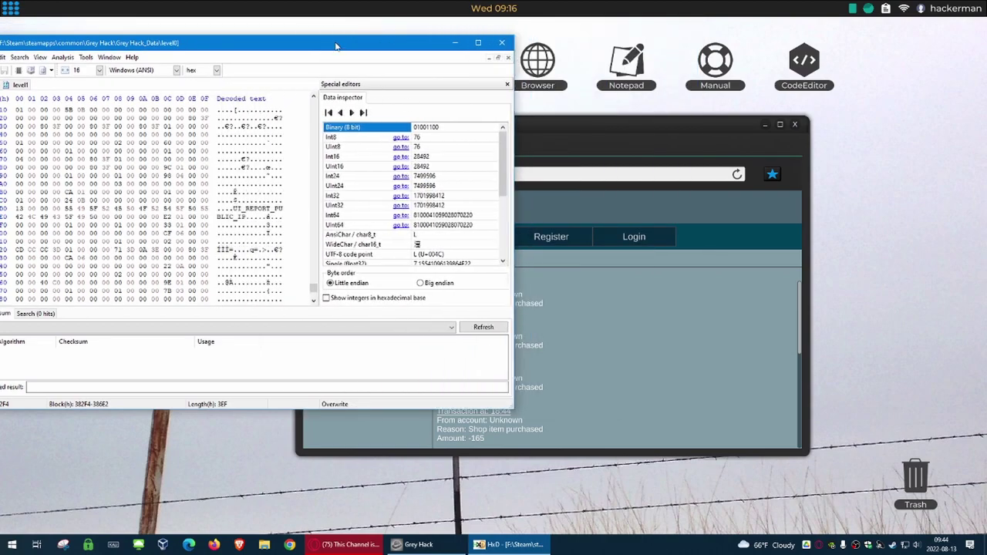
pyautogui.moveTo(338, 46); pyautogui.dragTo(772, 66)
# Step: Search level0 for the account id text 'FN', which is not found
pyautogui.hotkey('ctrl', 'f')
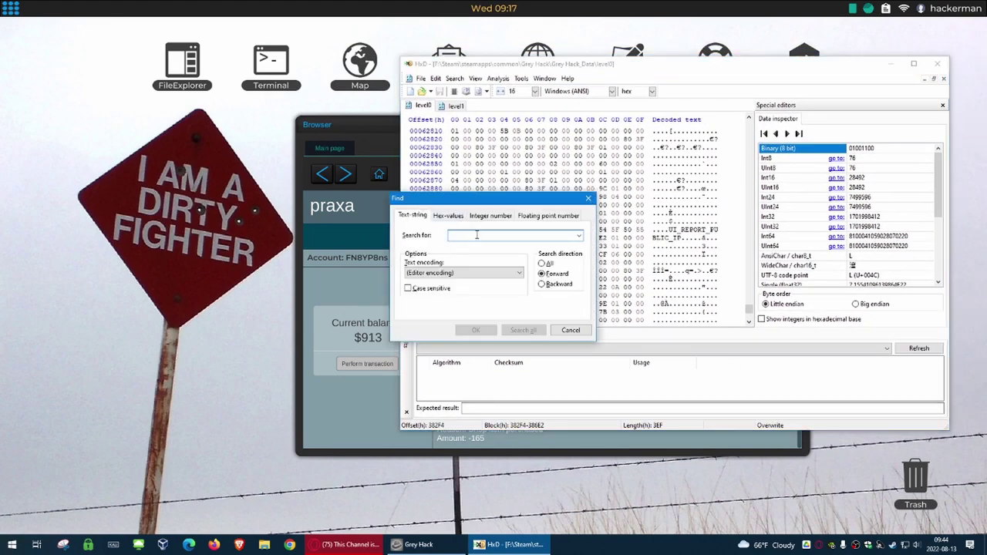
pyautogui.write('FN8YP8ns')
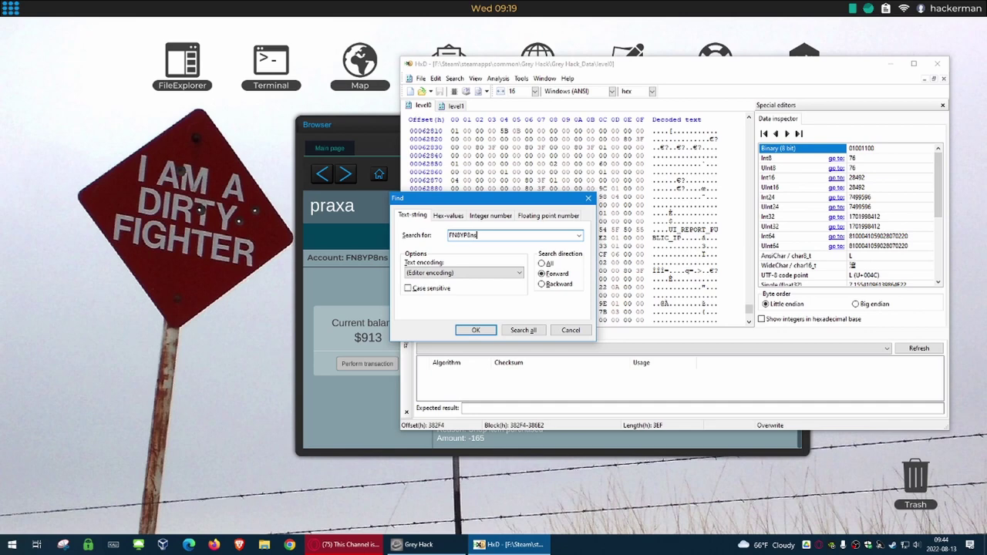
pyautogui.press('Return')
pyautogui.click(518, 307)
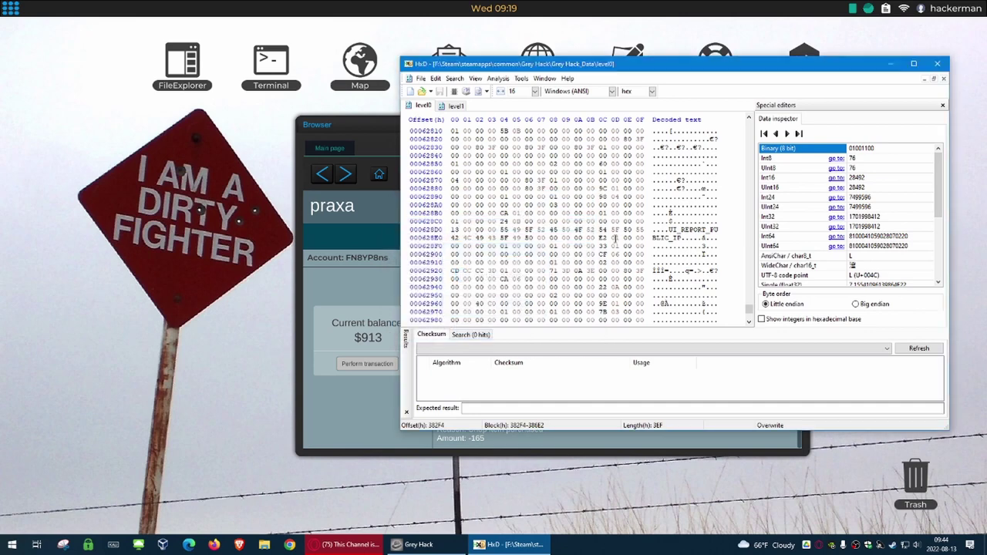
pyautogui.click(627, 172)
# Step: Search level0 for the integer values 968 and 913, neither of which is found
pyautogui.hotkey('ctrl', 'f')
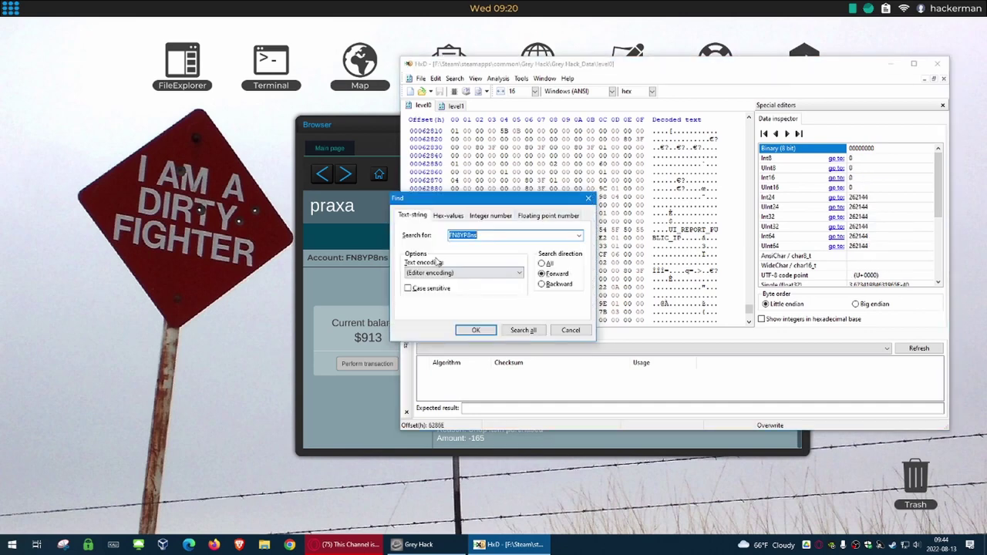
pyautogui.click(498, 218)
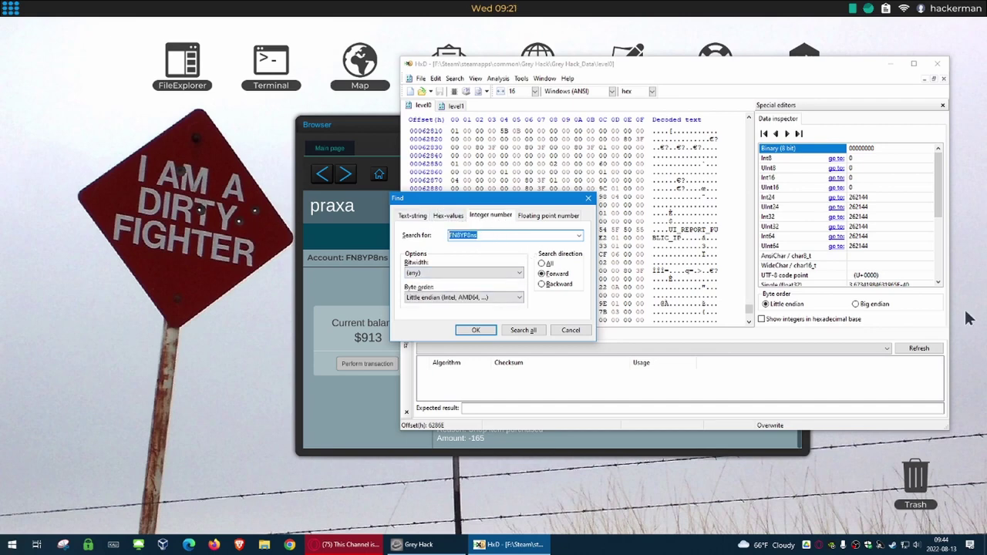
pyautogui.write('968')
pyautogui.press('Return')
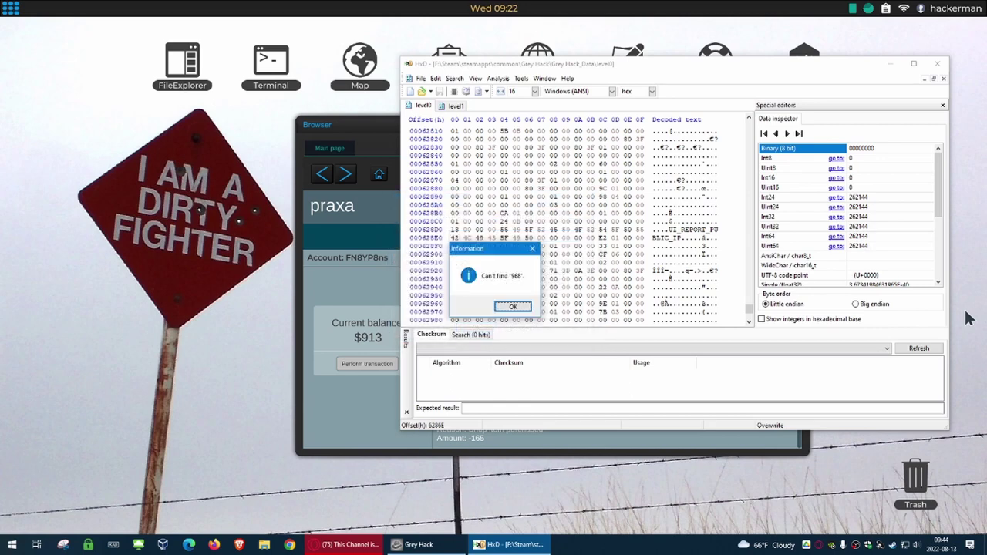
pyautogui.click(512, 307)
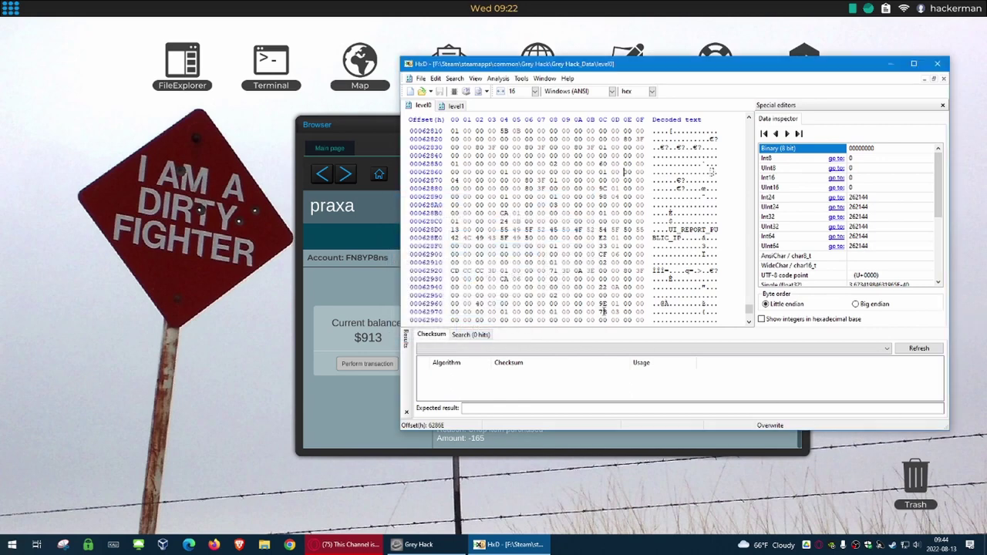
pyautogui.hotkey('ctrl', 'f')
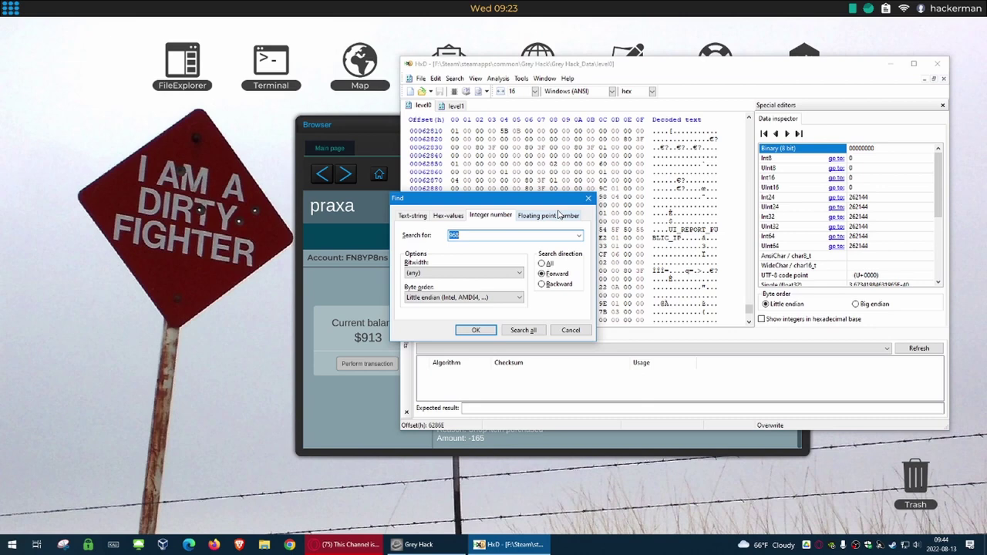
pyautogui.write('913')
pyautogui.press('Return')
pyautogui.click(512, 307)
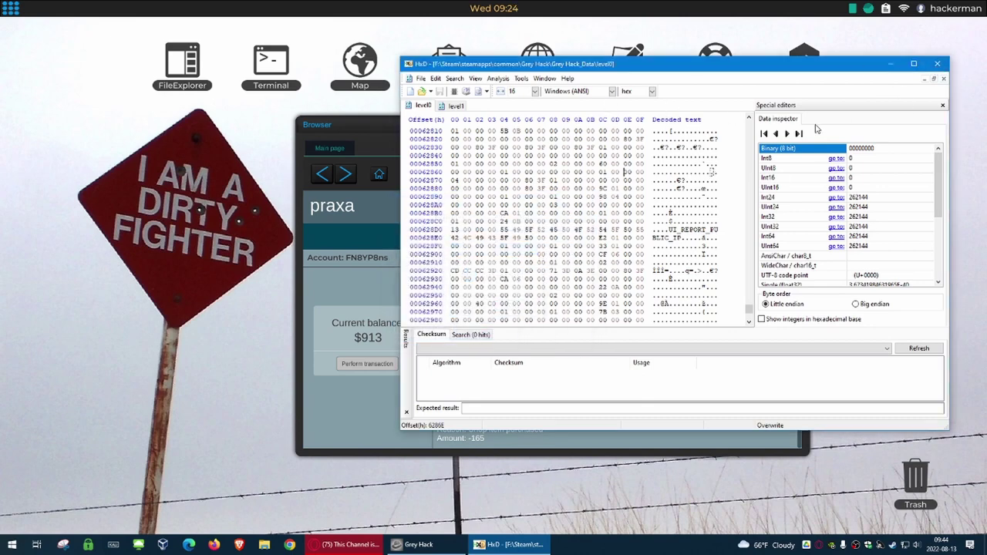
pyautogui.click(913, 63)
# Step: Return to Grey Hack, reposition the game Browser window and show its bookmarks list
pyautogui.click(419, 544)
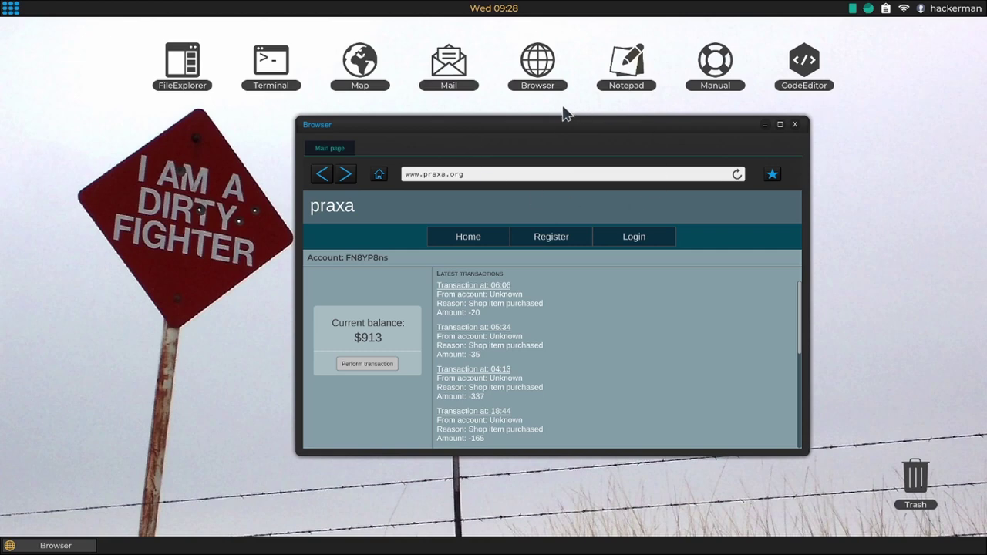
pyautogui.moveTo(586, 129); pyautogui.dragTo(437, 128)
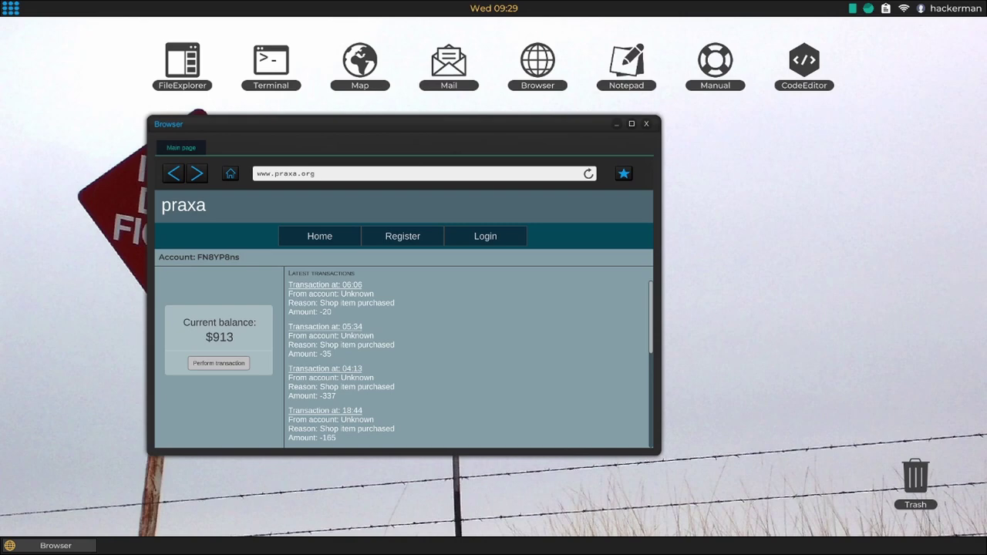
pyautogui.moveTo(403, 125); pyautogui.dragTo(456, 129)
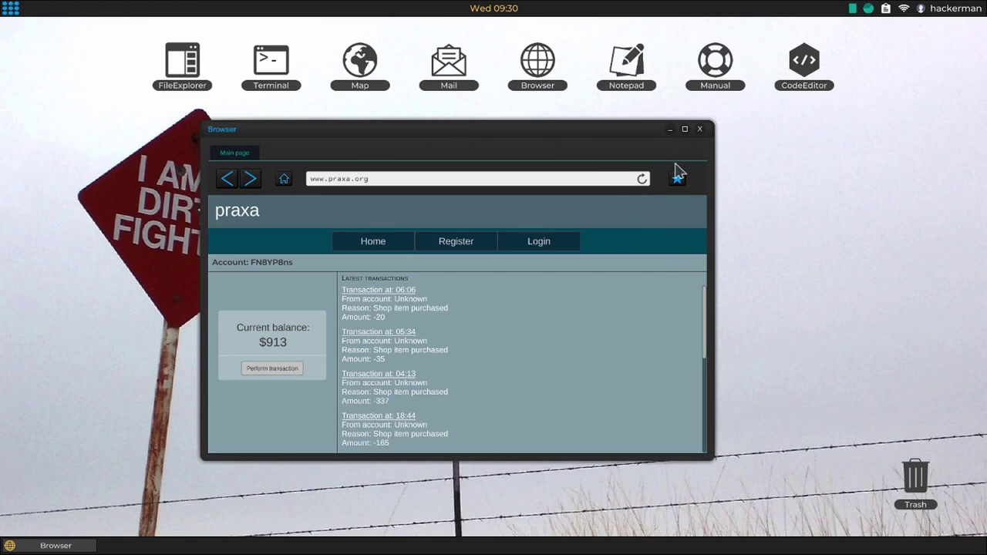
pyautogui.click(677, 180)
# Step: Go to the HackShop at 48.70.118.188 and scroll through its Jobs listings of client contracts
pyautogui.click(675, 229)
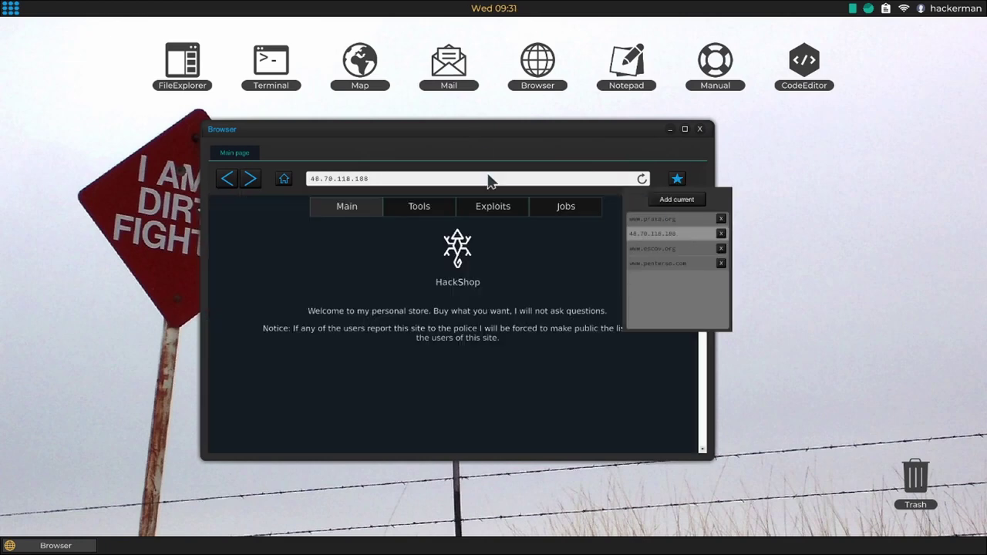
pyautogui.click(565, 207)
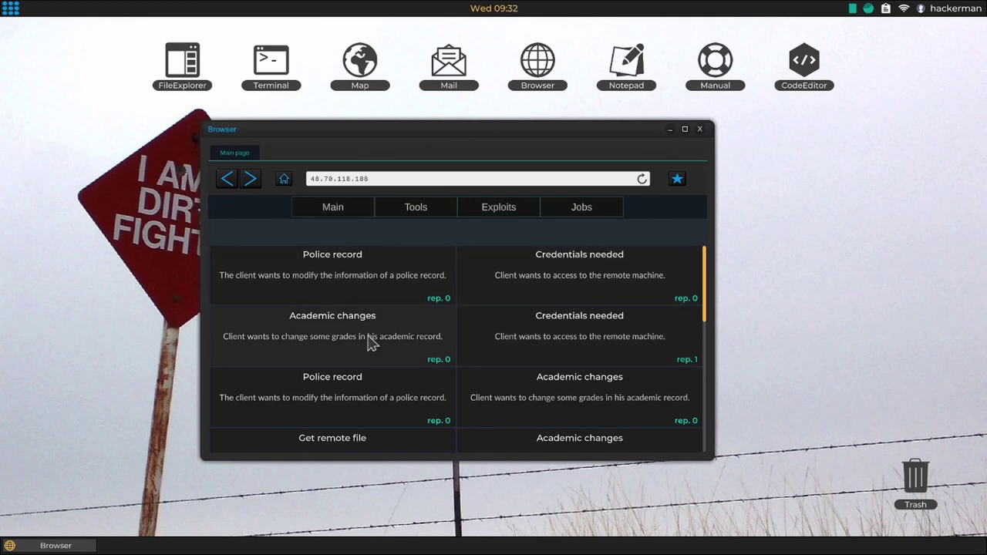
pyautogui.scroll(-2, 401, 387)
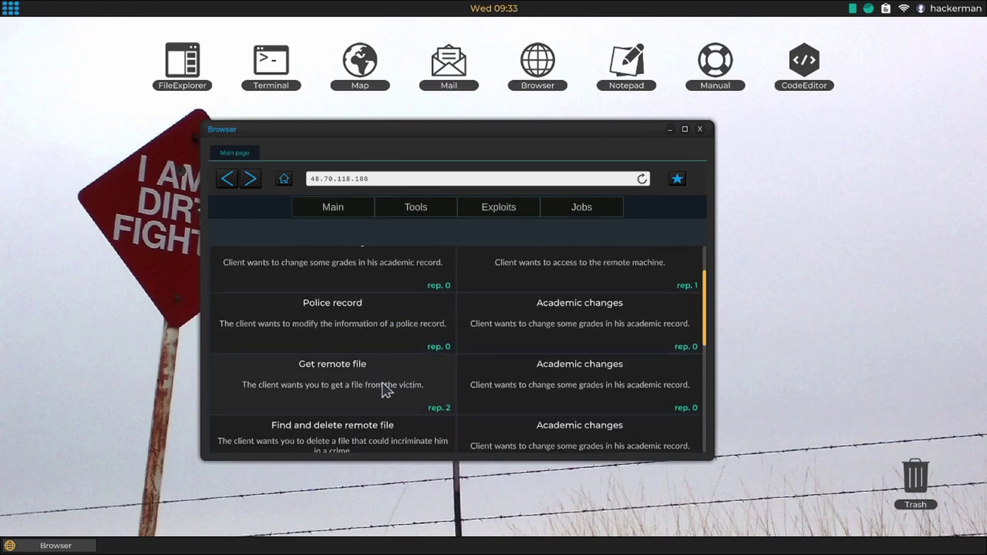
pyautogui.scroll(-2, 381, 387)
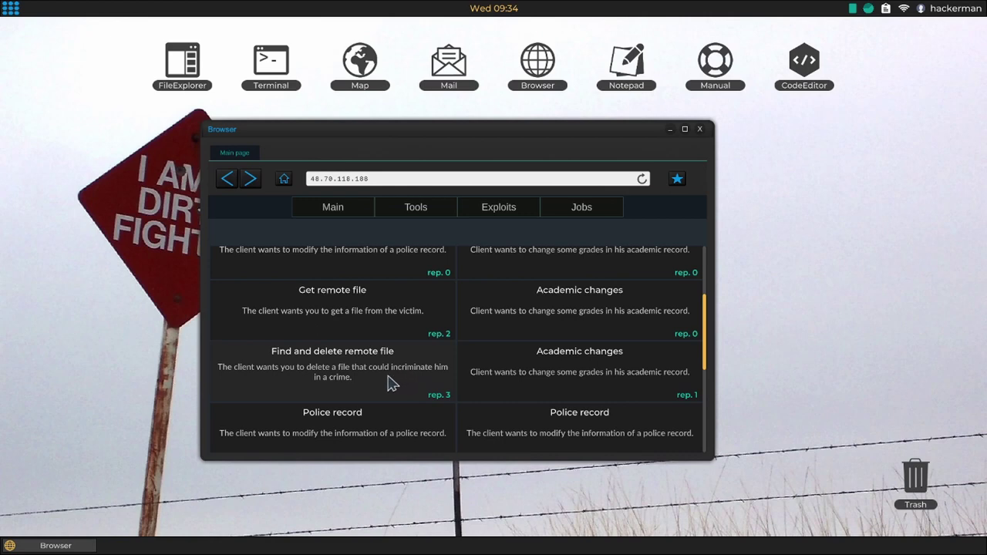
pyautogui.scroll(-1, 389, 381)
pyautogui.scroll(-1, 389, 382)
pyautogui.scroll(-3, 389, 380)
pyautogui.scroll(-1, 389, 381)
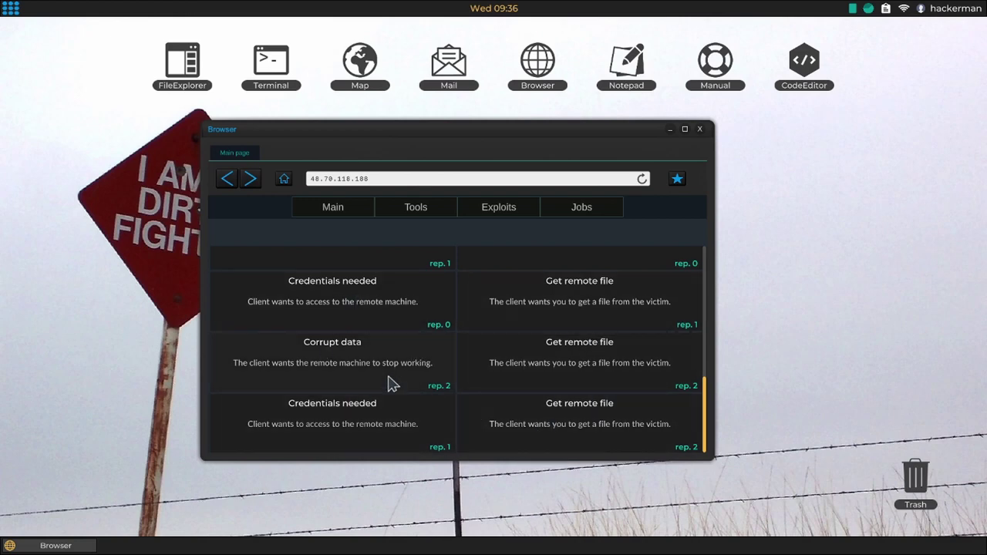
pyautogui.scroll(2, 363, 367)
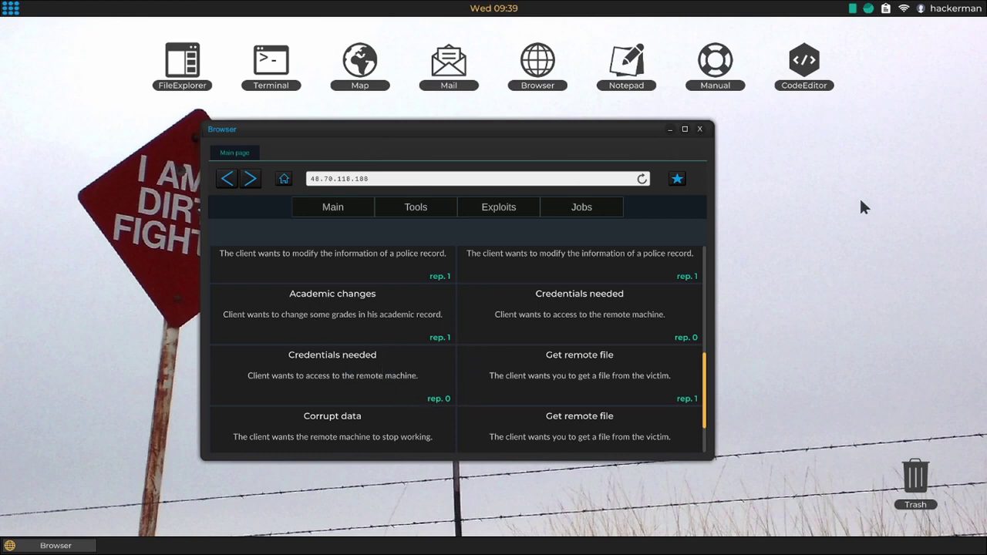
pyautogui.click(707, 259)
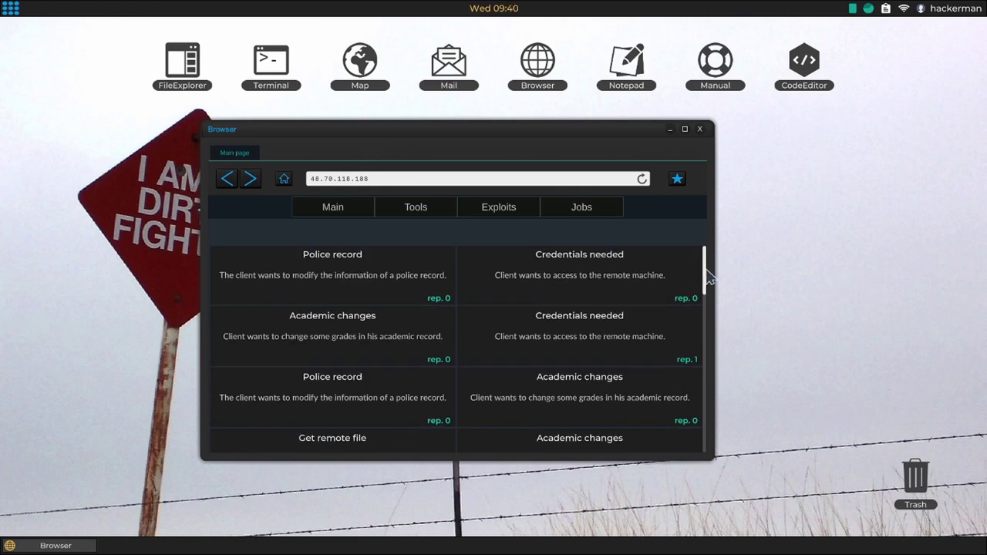
pyautogui.scroll(-1, 324, 320)
pyautogui.scroll(-1, 337, 327)
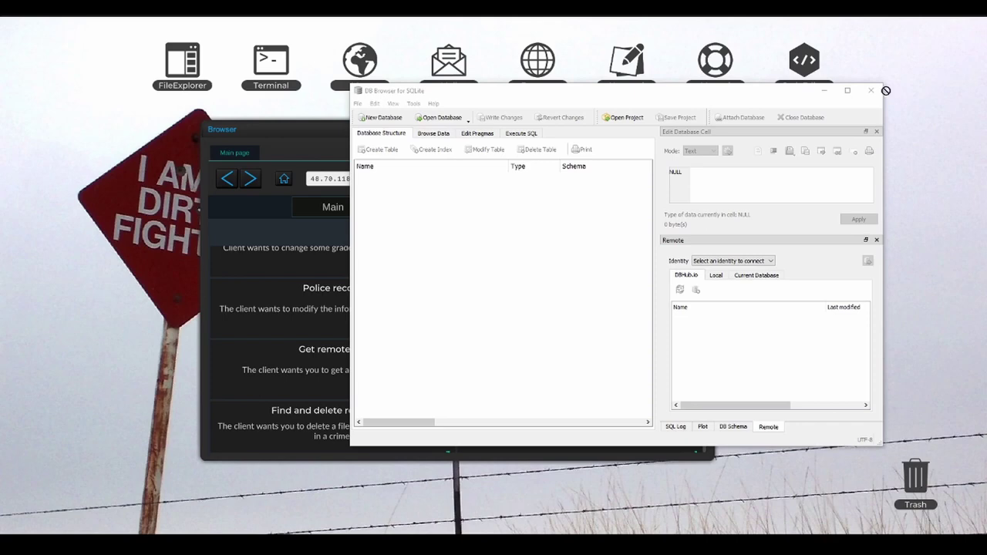
# Step: Load GreyHackDB.db and view BankAccounts row 2's Transactions JSON showing dinero 913.0
pyautogui.moveTo(804, 62); pyautogui.dragTo(540, 266)
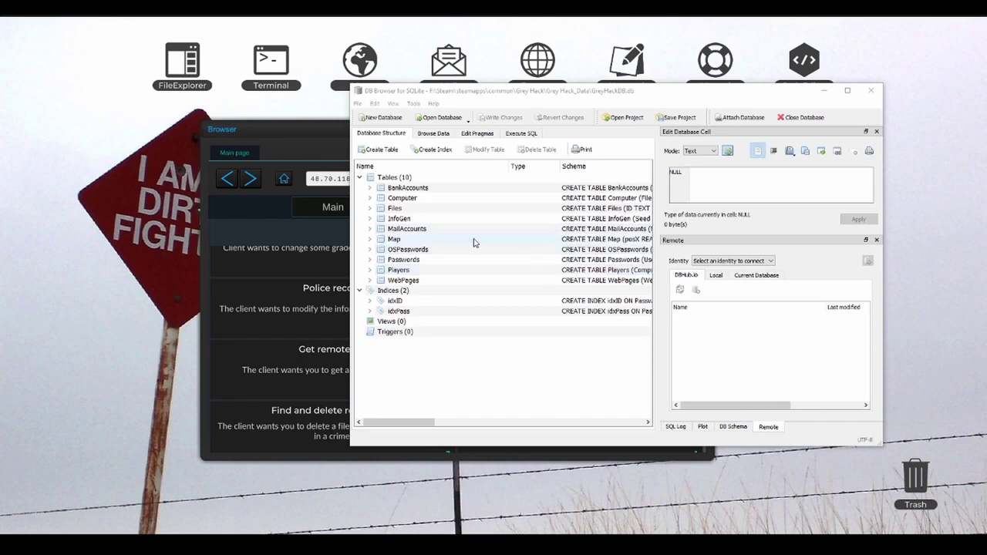
pyautogui.click(370, 188)
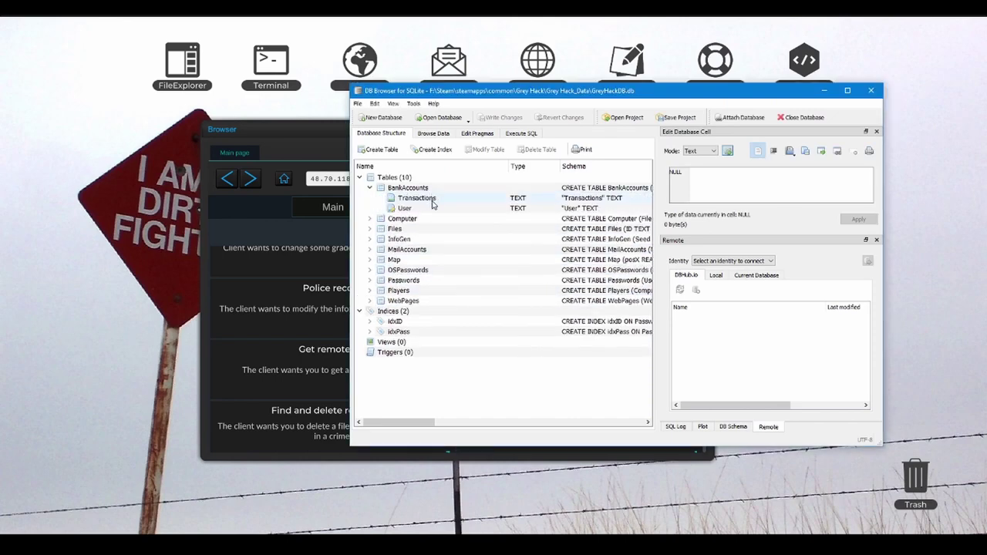
pyautogui.click(414, 198)
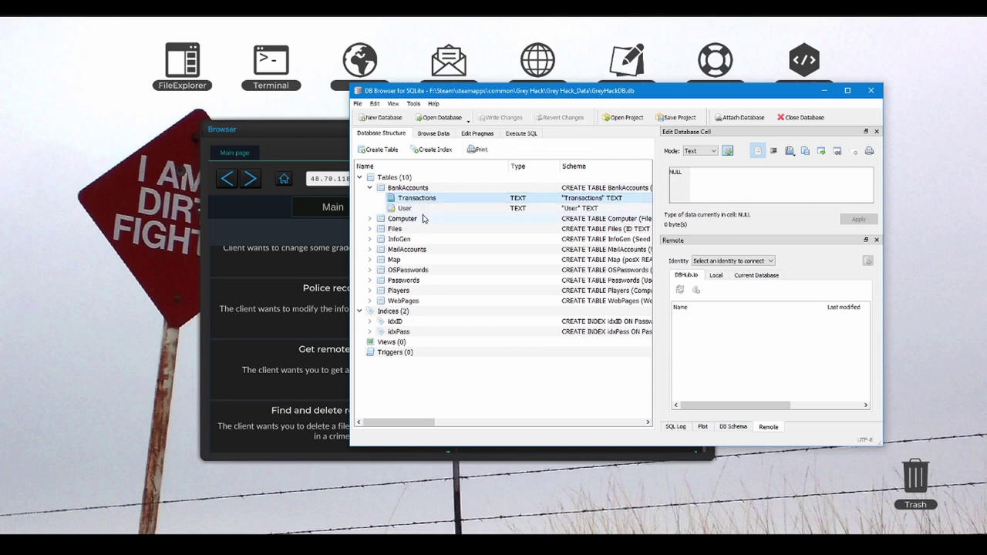
pyautogui.click(434, 133)
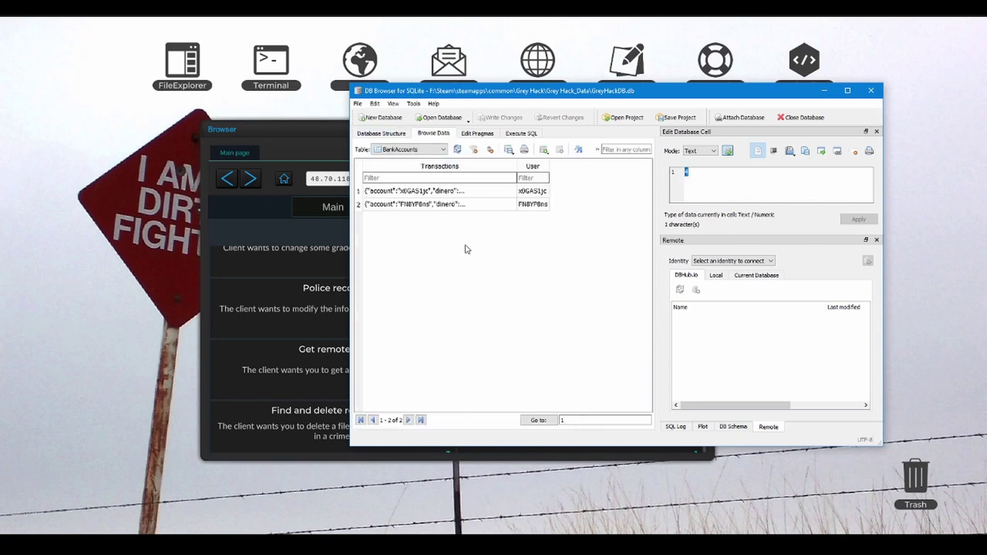
pyautogui.click(425, 207)
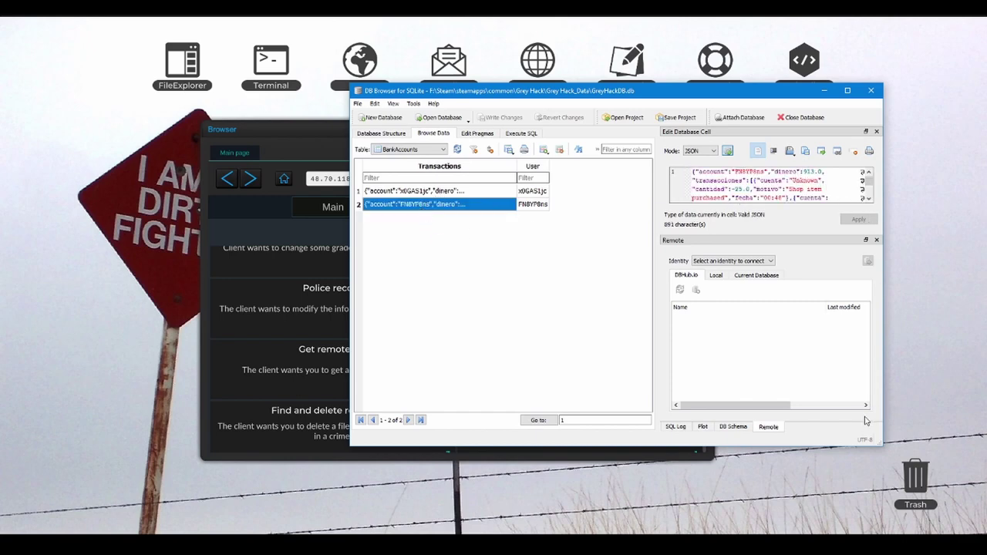
pyautogui.click(783, 171)
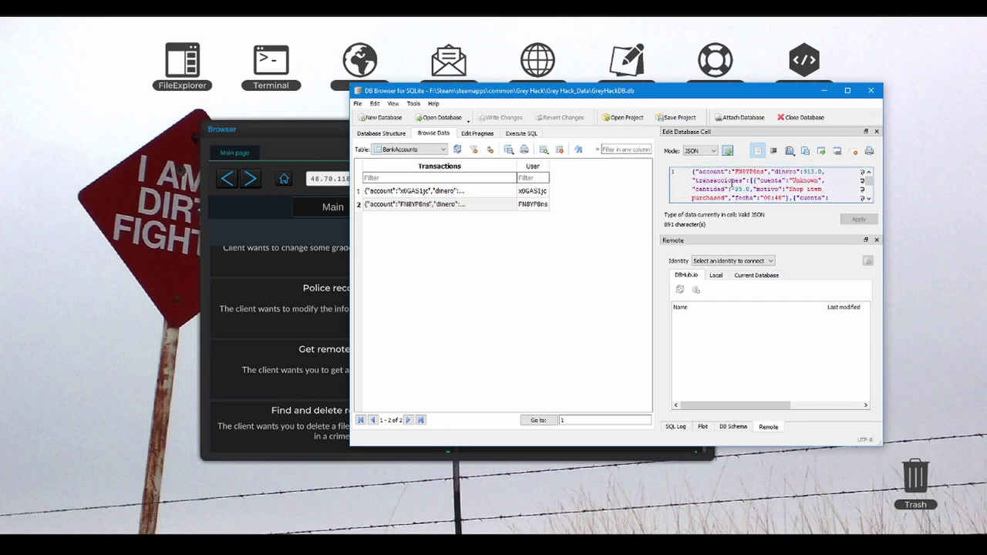
pyautogui.hotkey('alt', 'Tab')
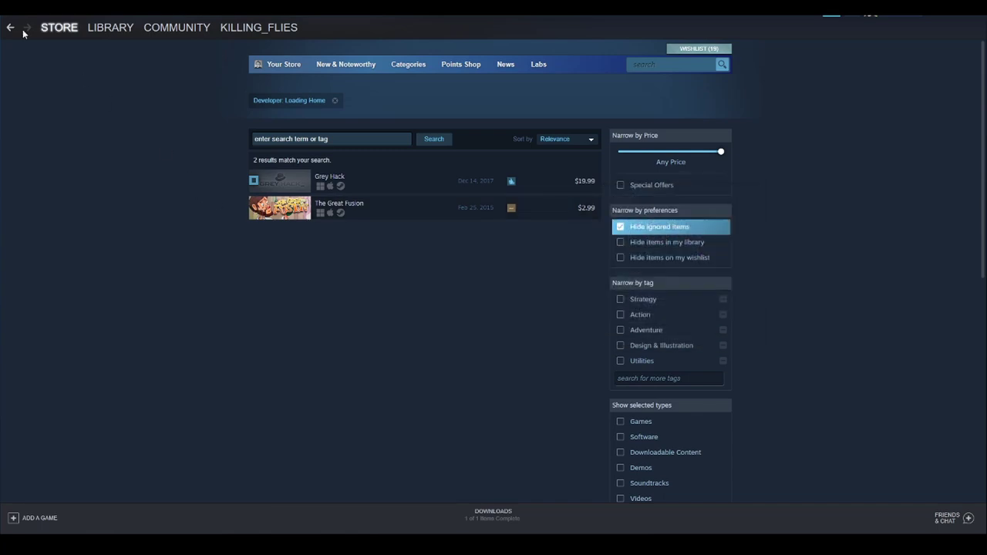
# Step: Go back to the Grey Hack store page and scroll through its community hub All tab
pyautogui.hotkey('alt', 'Left')
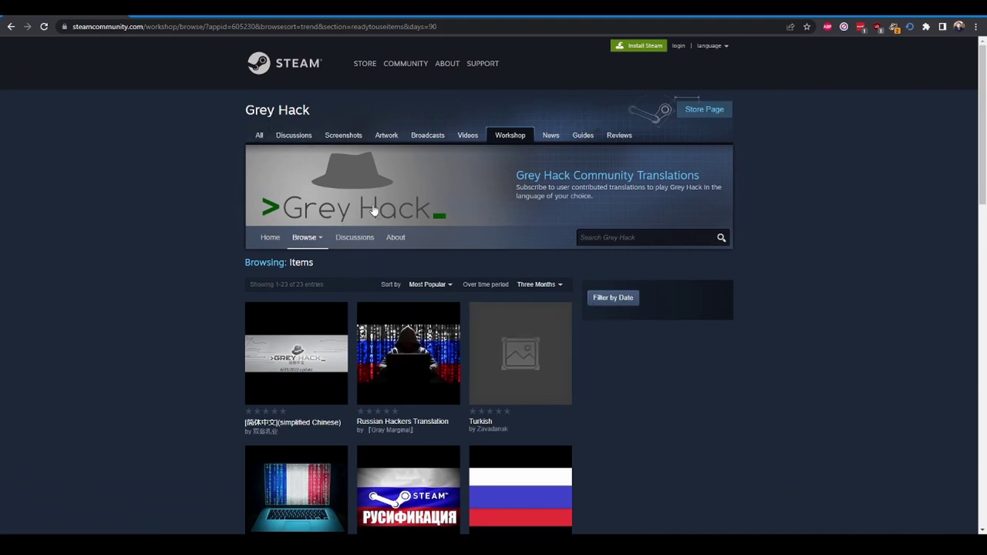
pyautogui.click(258, 135)
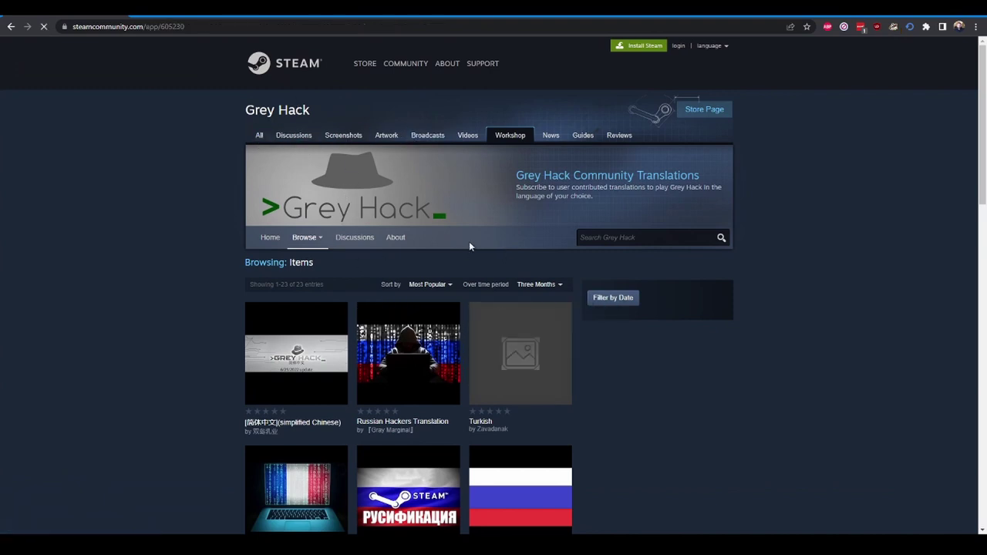
pyautogui.scroll(-2, 654, 305)
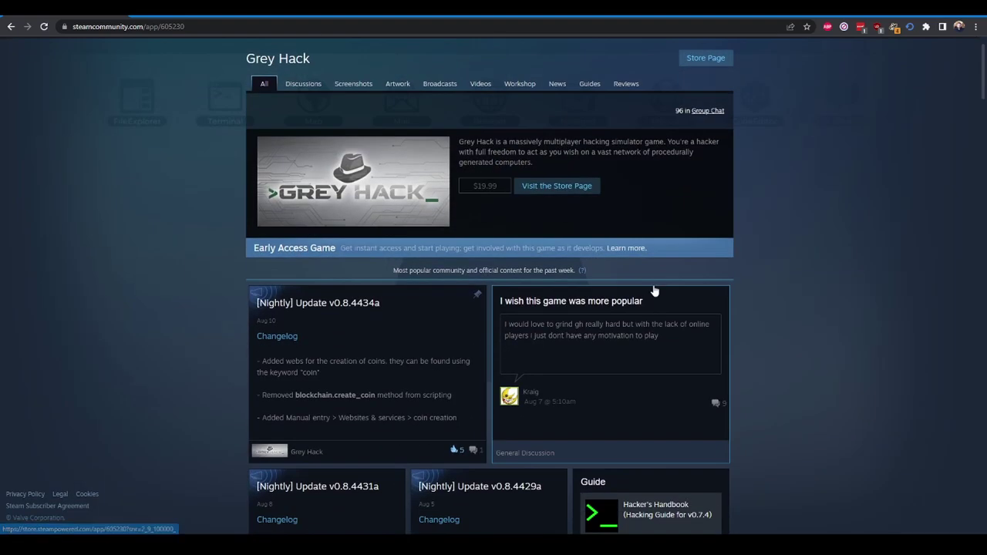
pyautogui.scroll(-3, 720, 319)
pyautogui.scroll(-3, 720, 319)
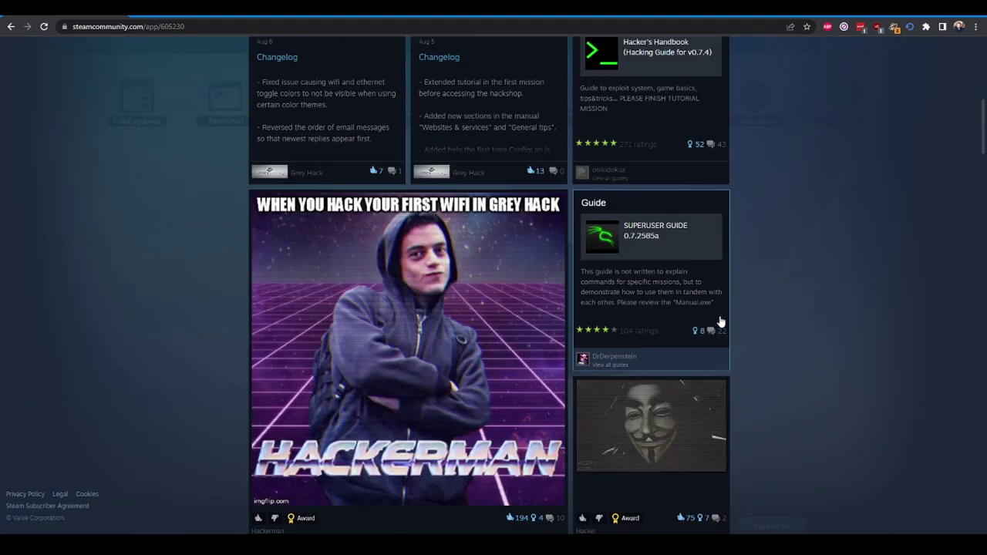
pyautogui.scroll(-2, 720, 320)
pyautogui.scroll(3, 720, 321)
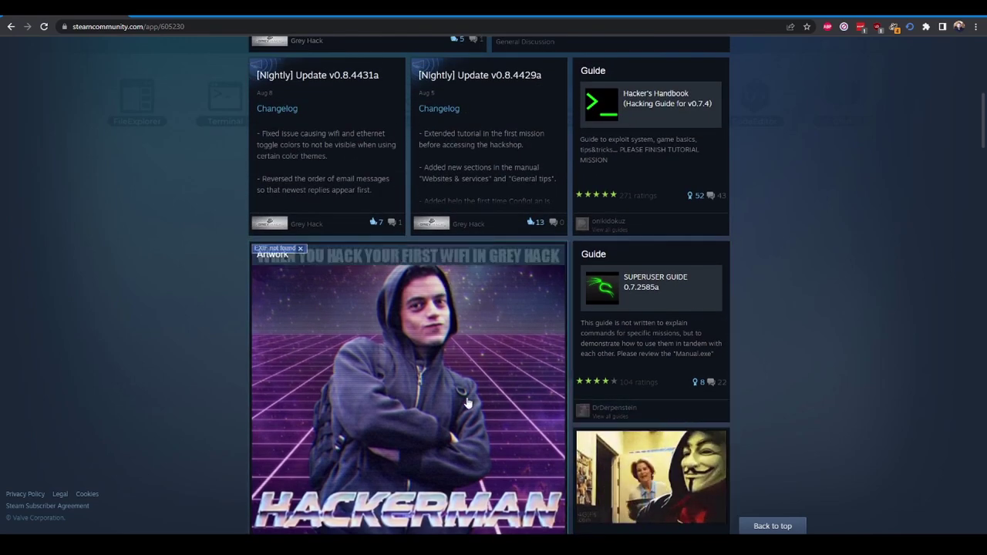
pyautogui.scroll(3, 466, 403)
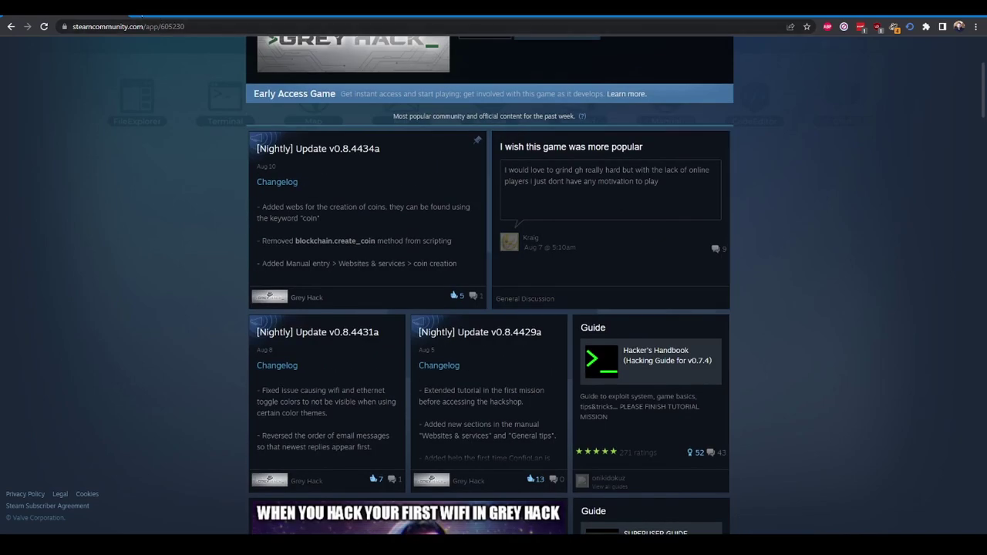
# Step: Open a new browser tab and enter 'loading home' in the address bar
pyautogui.hotkey('ctrl', 't')
pyautogui.click(206, 27)
pyautogui.write('loading home')
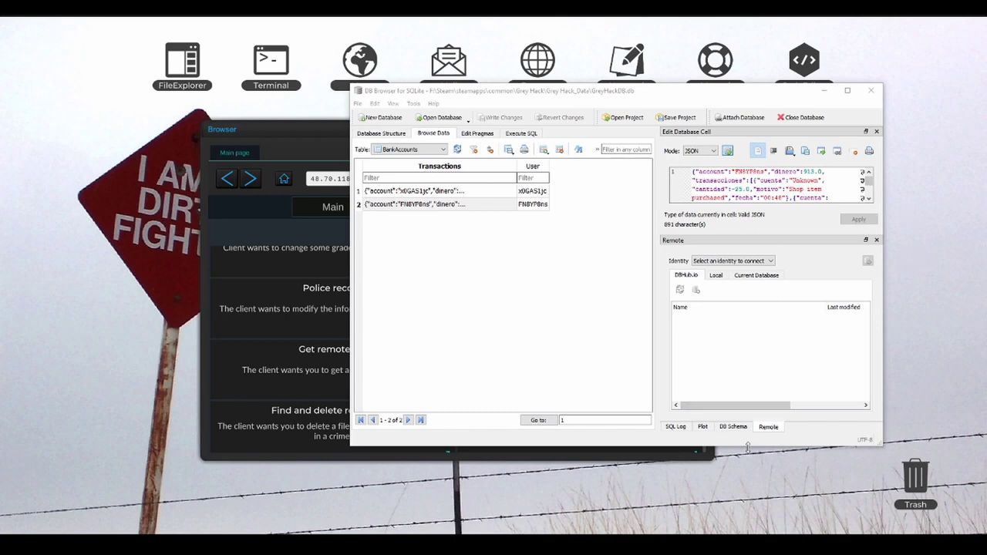
# Step: Enlarge the database window and look over the 913 balance in BankAccounts row 2
pyautogui.moveTo(751, 447); pyautogui.dragTo(752, 506)
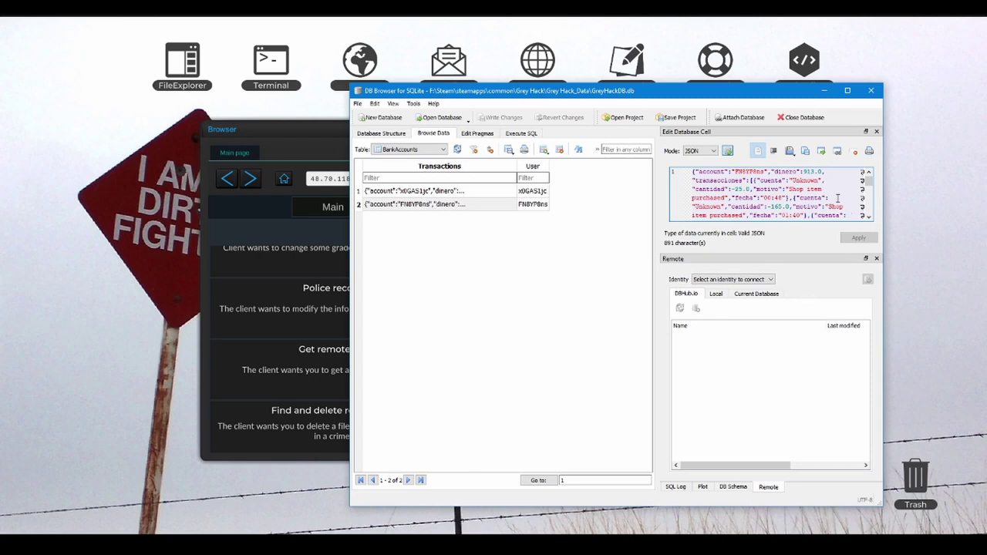
pyautogui.doubleClick(807, 171)
pyautogui.click(394, 134)
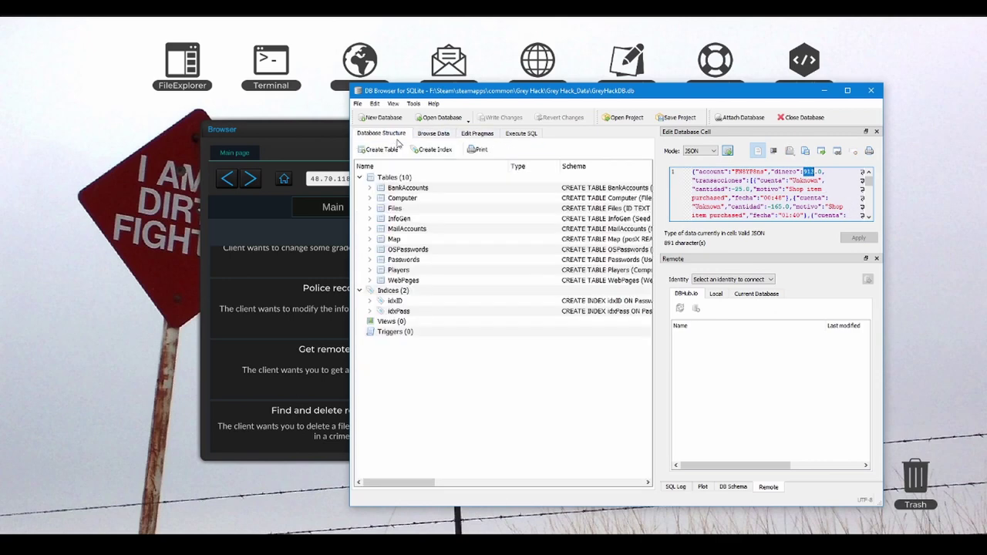
pyautogui.click(370, 188)
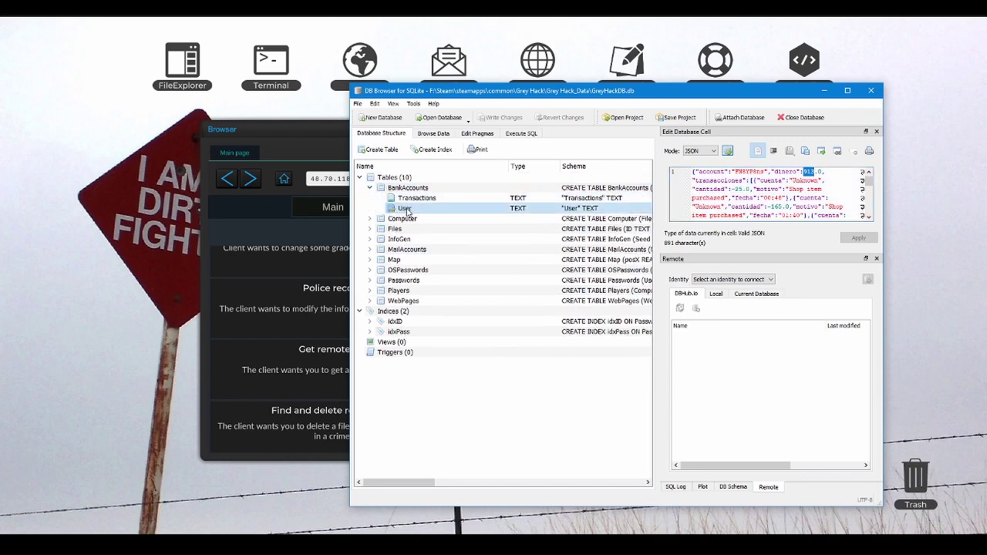
pyautogui.click(432, 134)
pyautogui.click(531, 209)
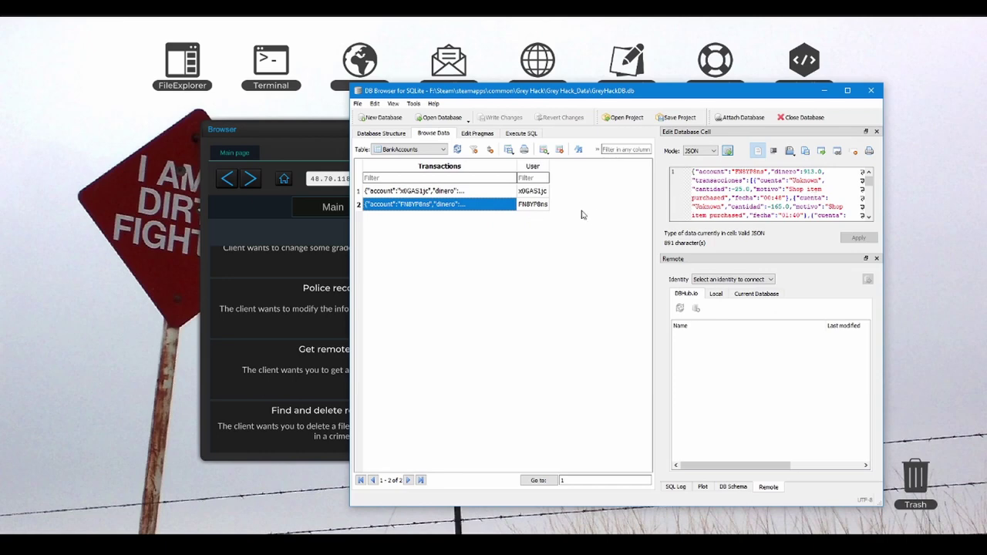
# Step: In the database structure, inspect the BankAccounts User column and the Computer Hardware column
pyautogui.click(390, 135)
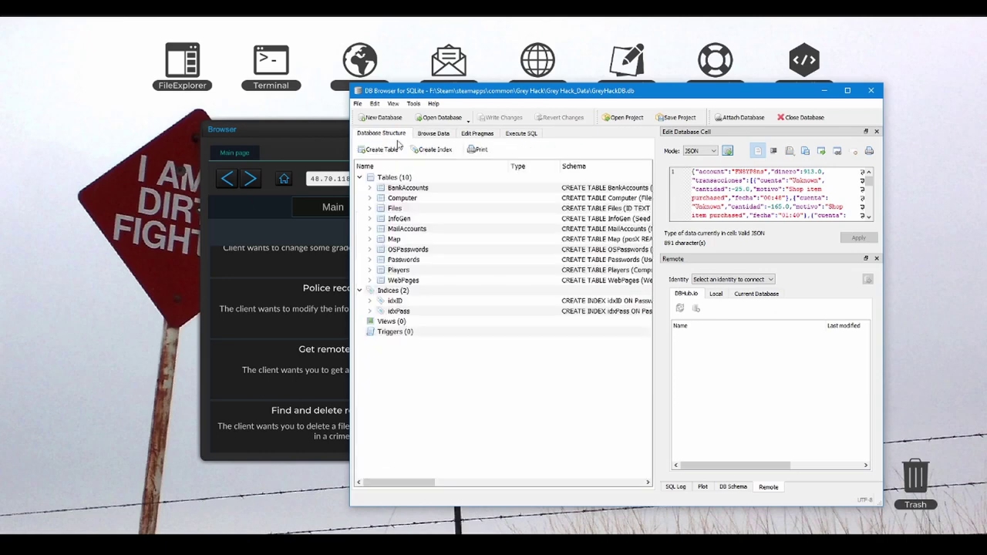
pyautogui.click(374, 187)
pyautogui.click(409, 211)
pyautogui.click(369, 218)
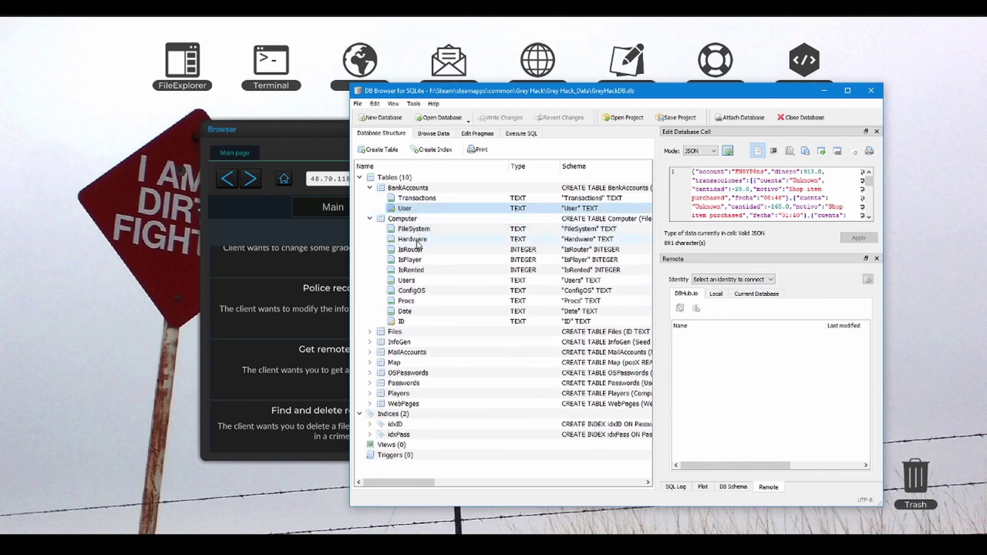
pyautogui.click(417, 240)
pyautogui.click(431, 134)
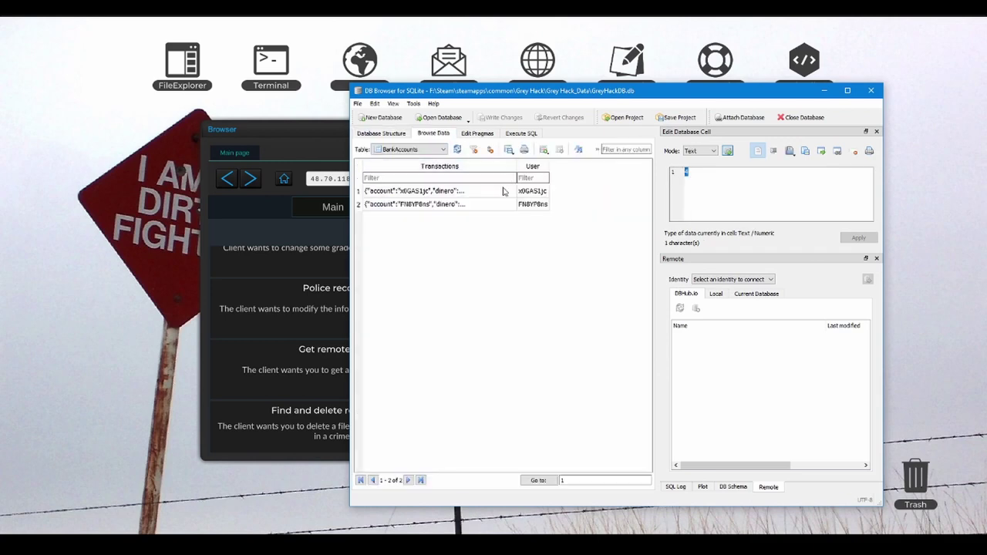
# Step: Browse the Computer table and read the Hardware JSON of rows 74 and 69
pyautogui.click(443, 149)
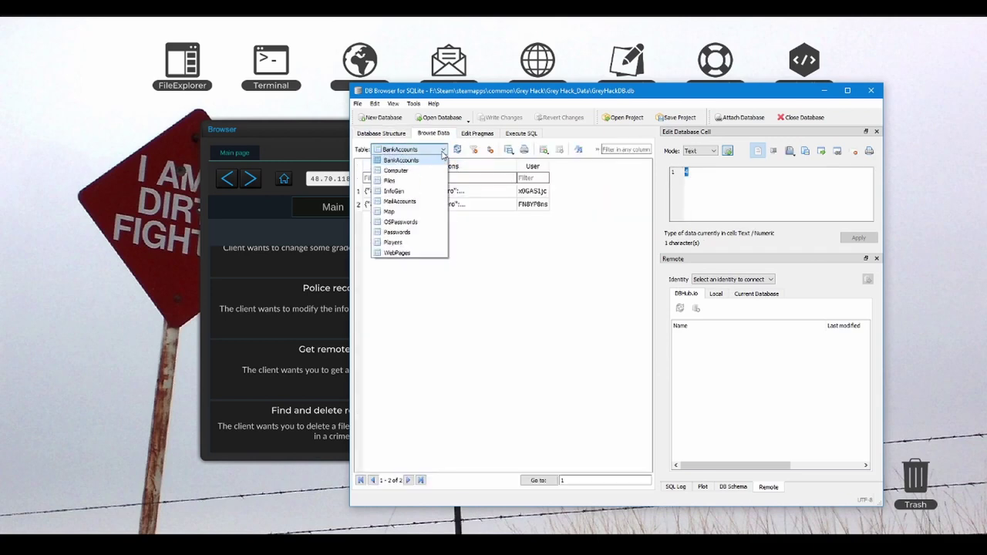
pyautogui.click(407, 161)
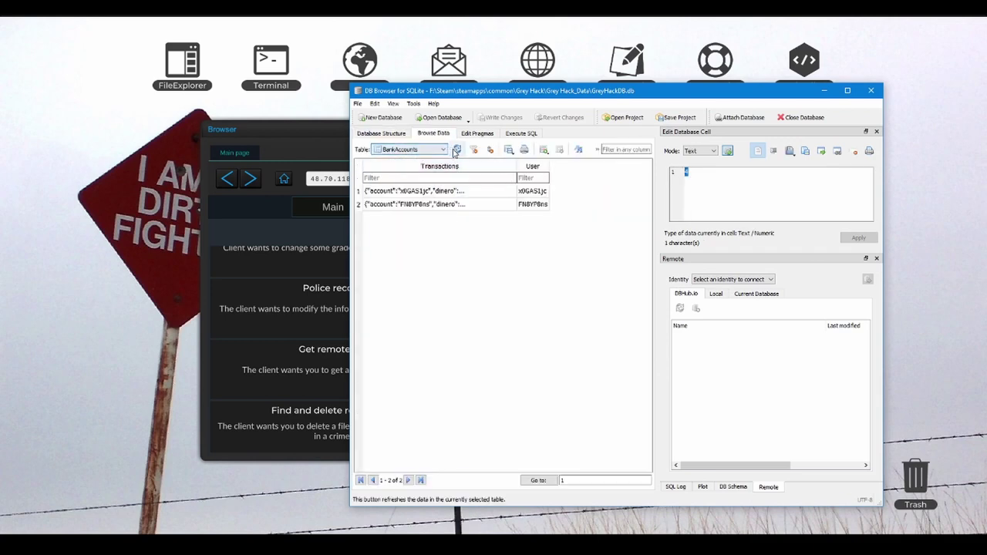
pyautogui.click(436, 149)
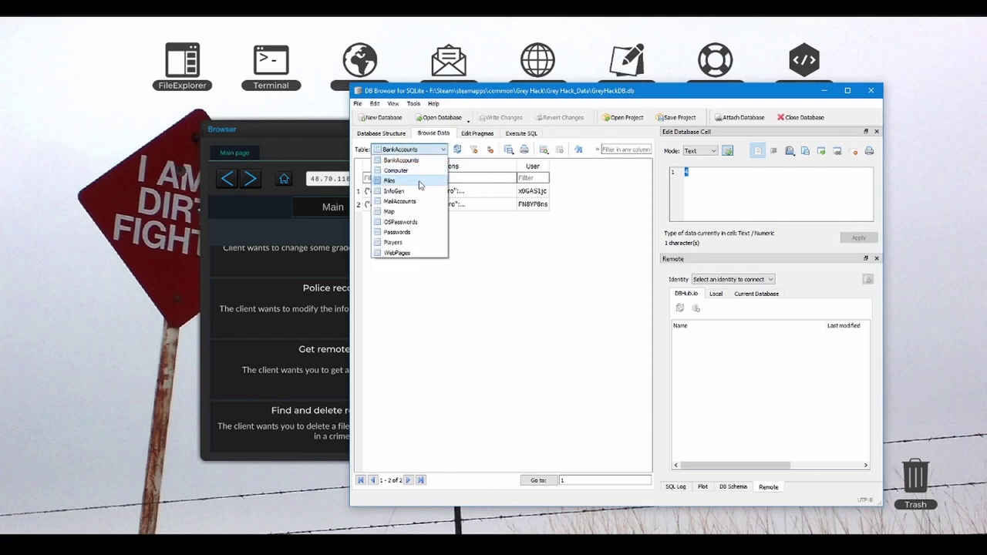
pyautogui.click(416, 170)
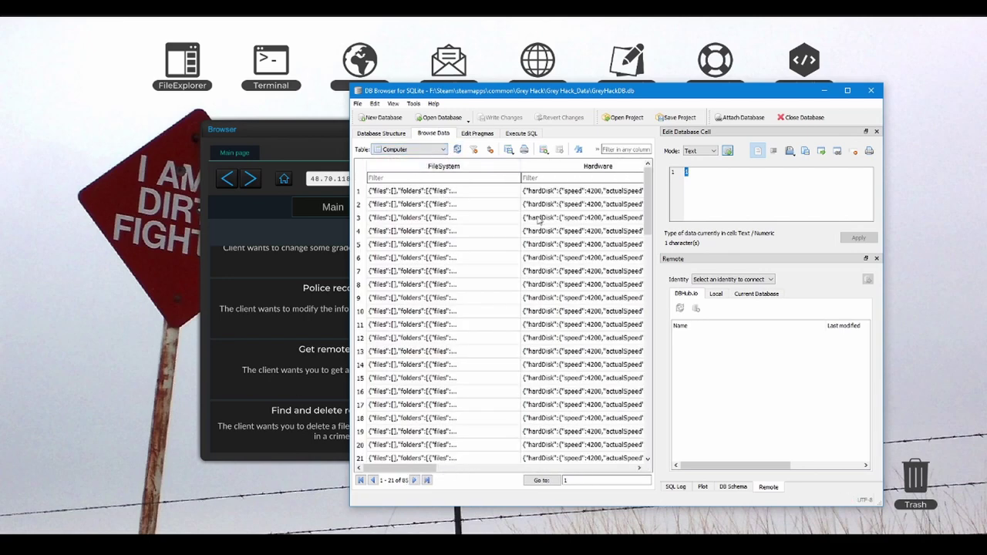
pyautogui.scroll(-14, 521, 264)
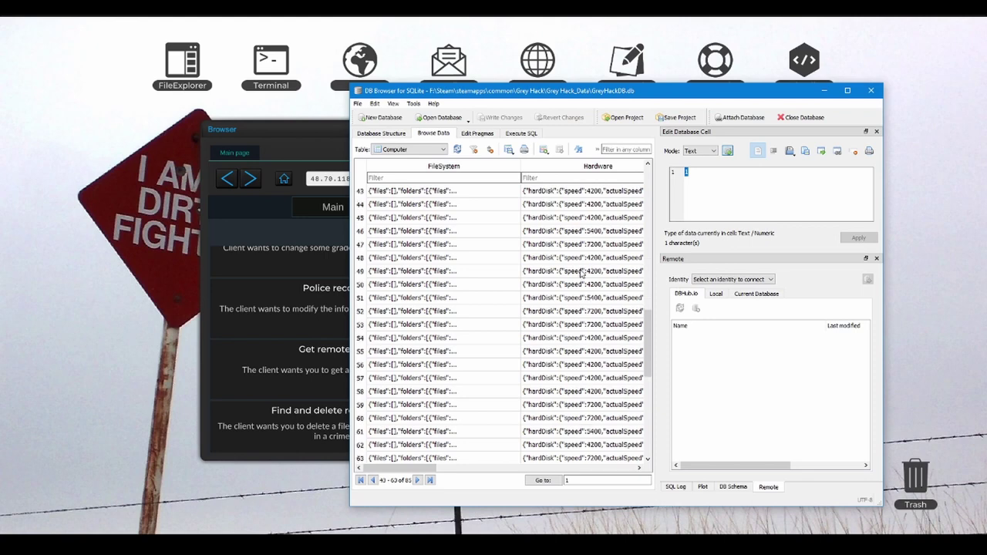
pyautogui.scroll(-7, 574, 273)
pyautogui.click(607, 311)
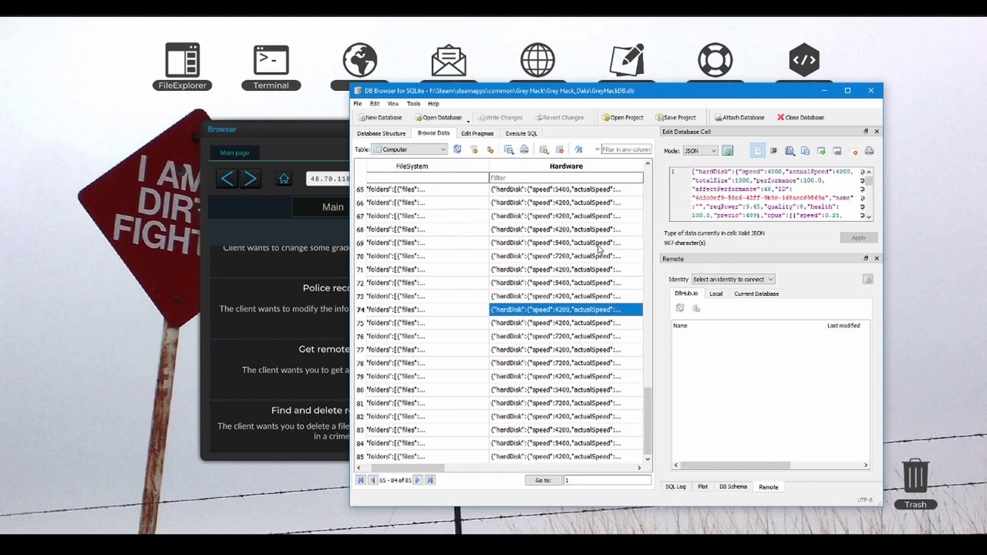
pyautogui.click(571, 244)
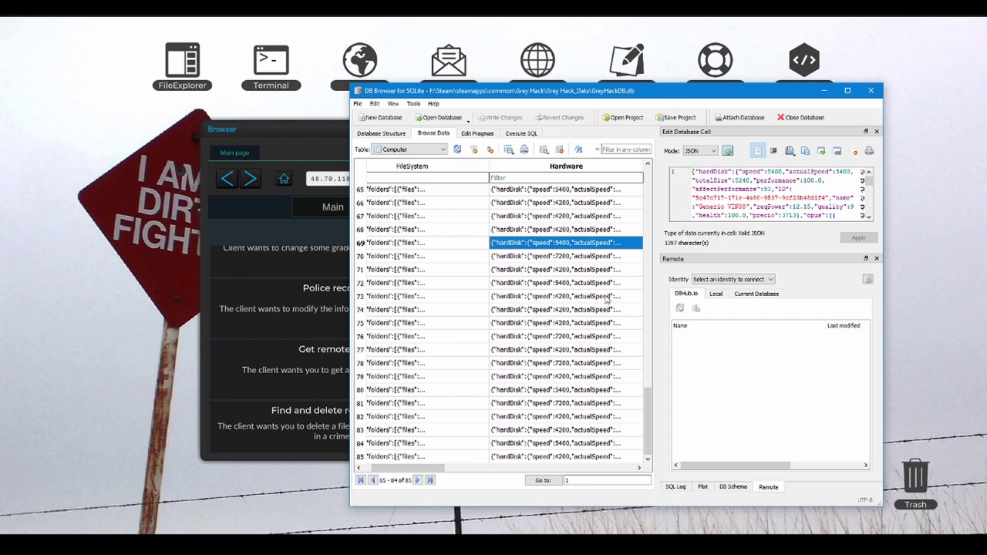
pyautogui.click(815, 191)
pyautogui.scroll(-6, 814, 191)
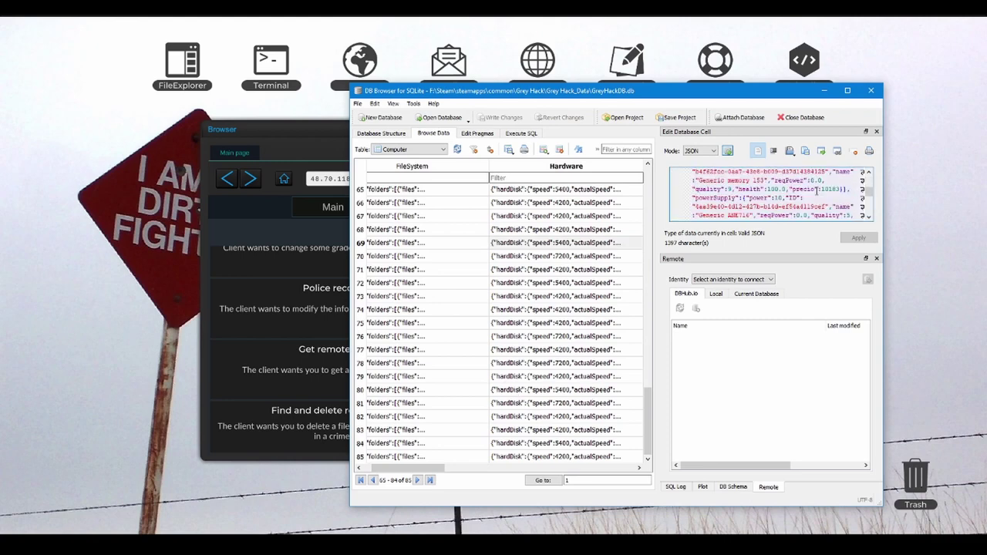
pyautogui.scroll(20, 462, 253)
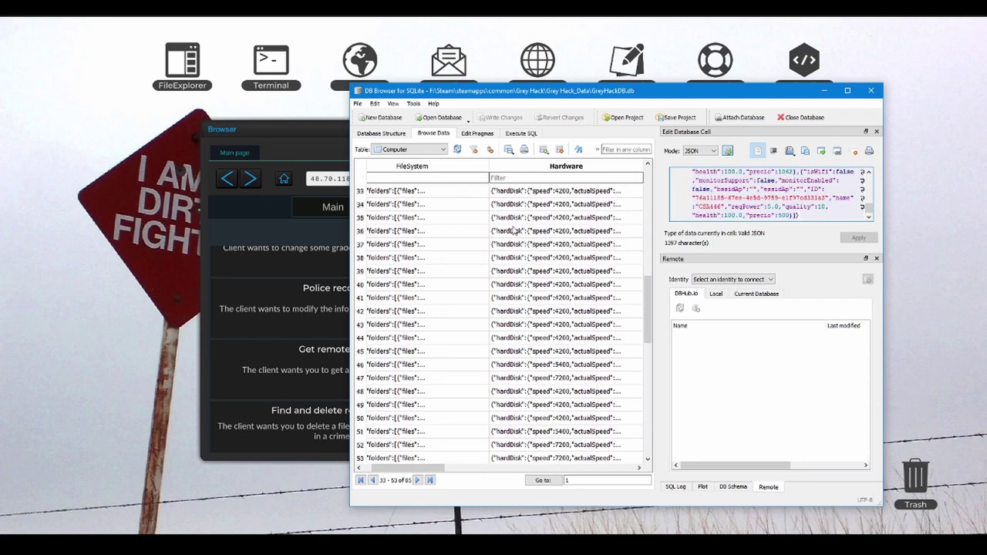
# Step: Switch to the Files table and view the scripts in rows 2, 4 (pwd), 14 (mkdir) and 15
pyautogui.click(437, 151)
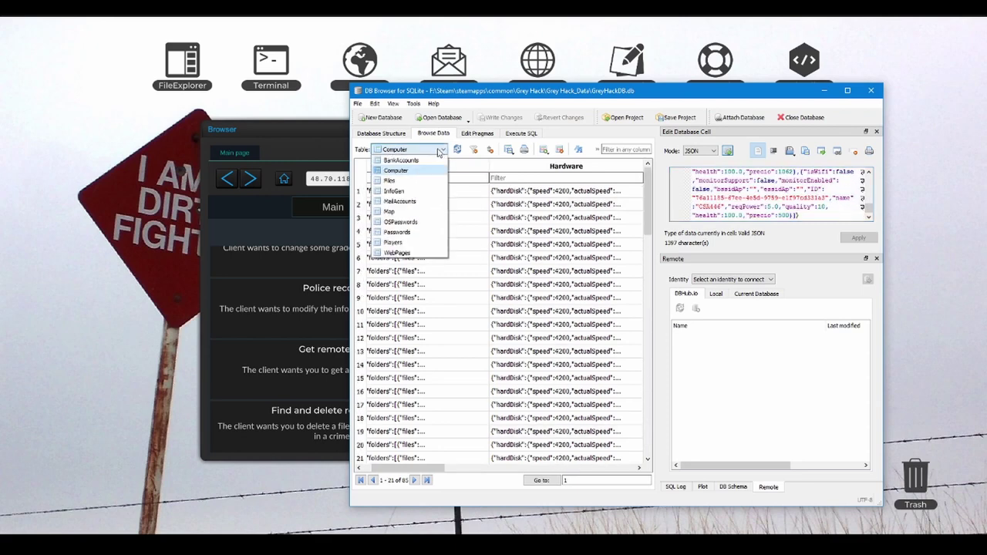
pyautogui.click(403, 181)
pyautogui.click(515, 206)
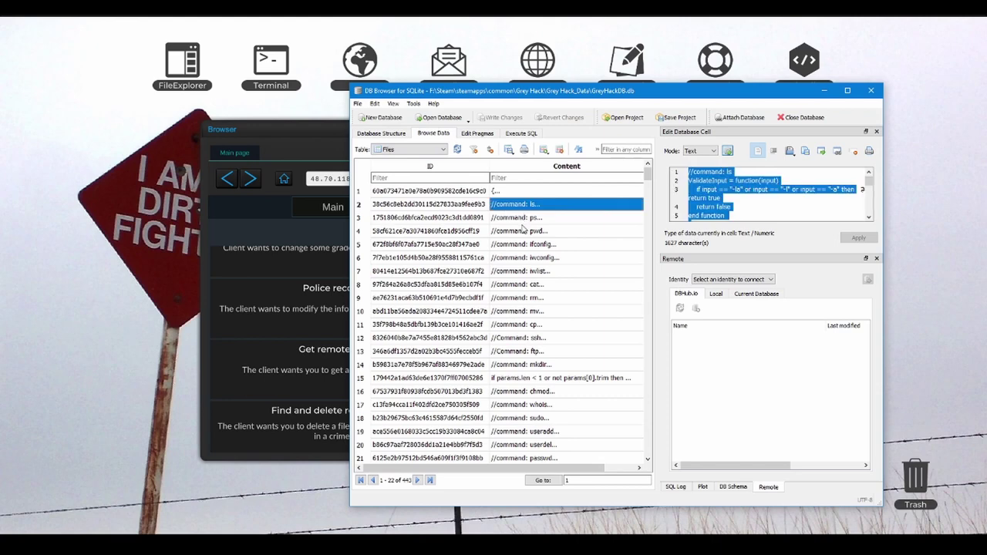
pyautogui.click(524, 231)
pyautogui.click(542, 368)
pyautogui.click(544, 379)
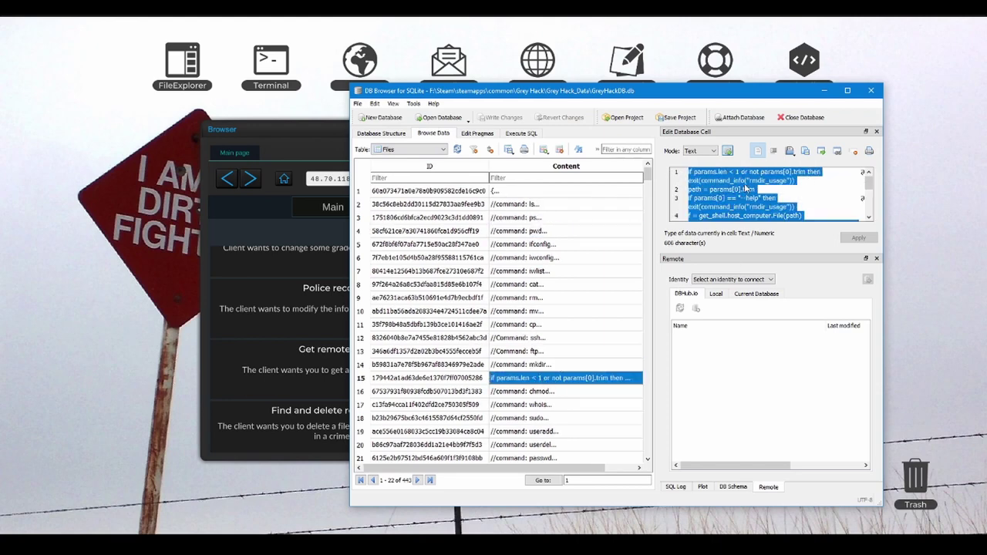
# Step: Scroll through the Files table's 443 rows, then bring up the table list
pyautogui.scroll(-5, 548, 298)
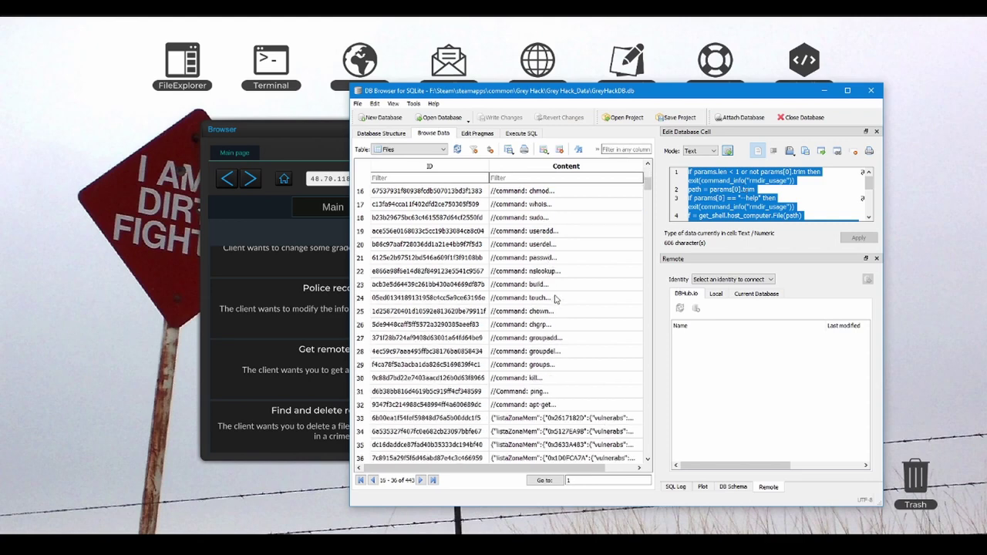
pyautogui.scroll(-2, 573, 309)
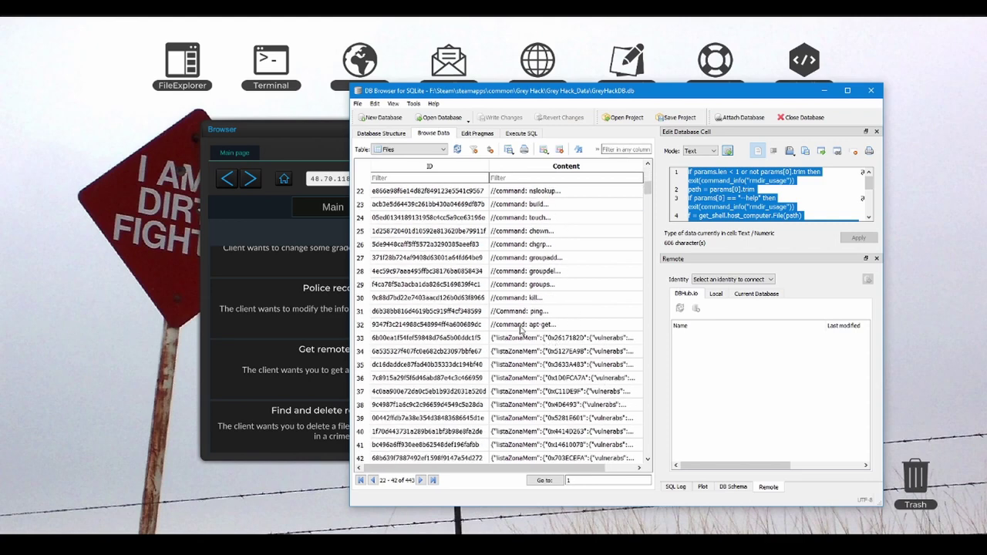
pyautogui.scroll(-16, 521, 330)
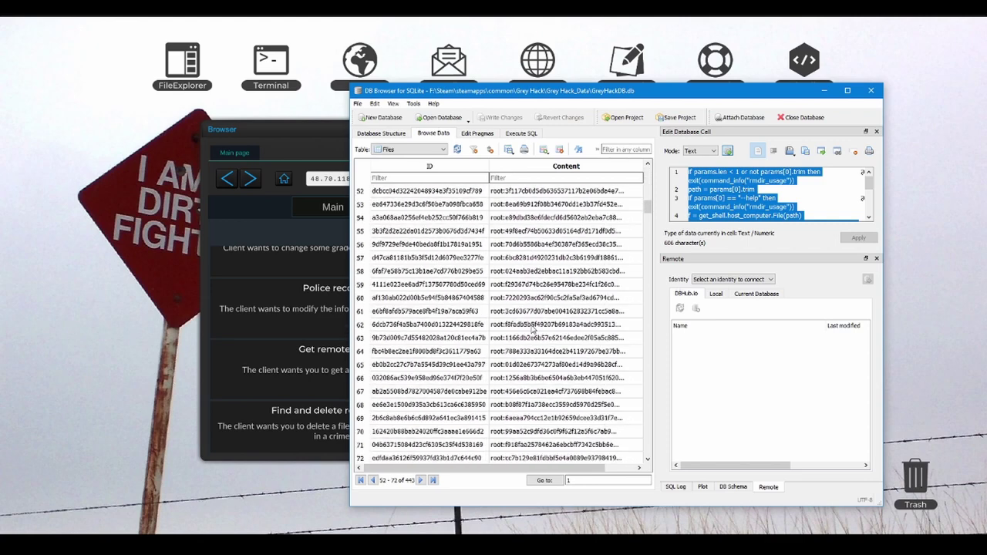
pyautogui.scroll(-7, 533, 327)
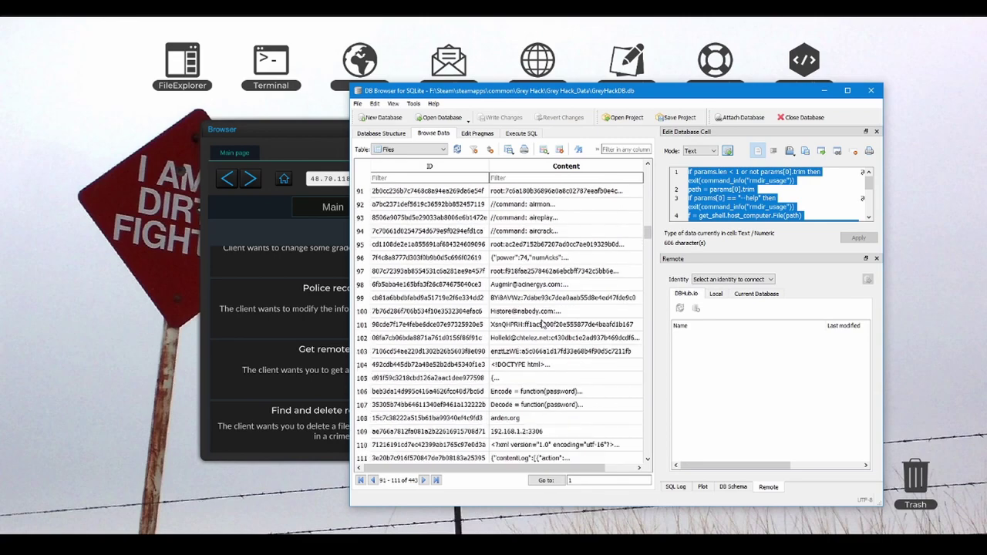
pyautogui.scroll(-13, 542, 324)
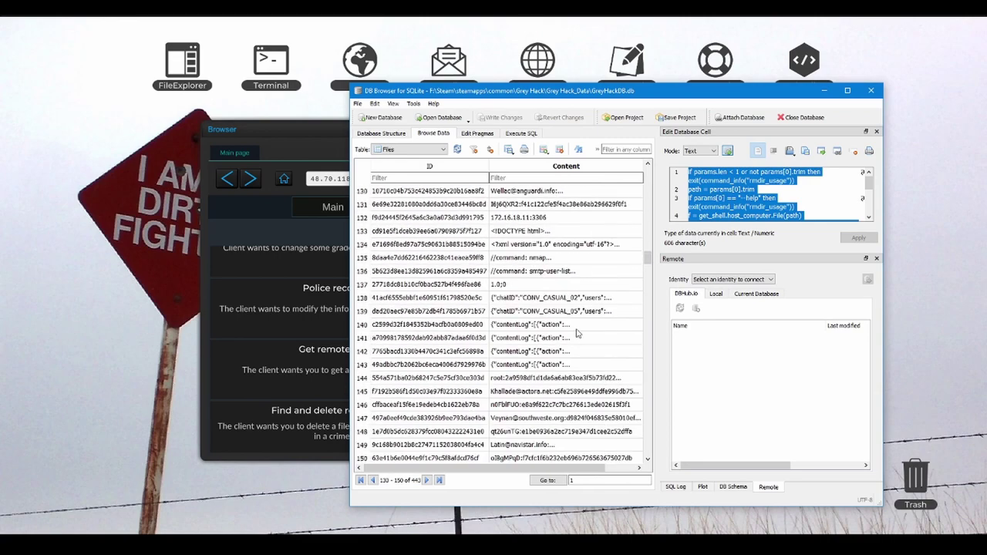
pyautogui.moveTo(648, 261); pyautogui.dragTo(656, 464)
pyautogui.scroll(4, 513, 433)
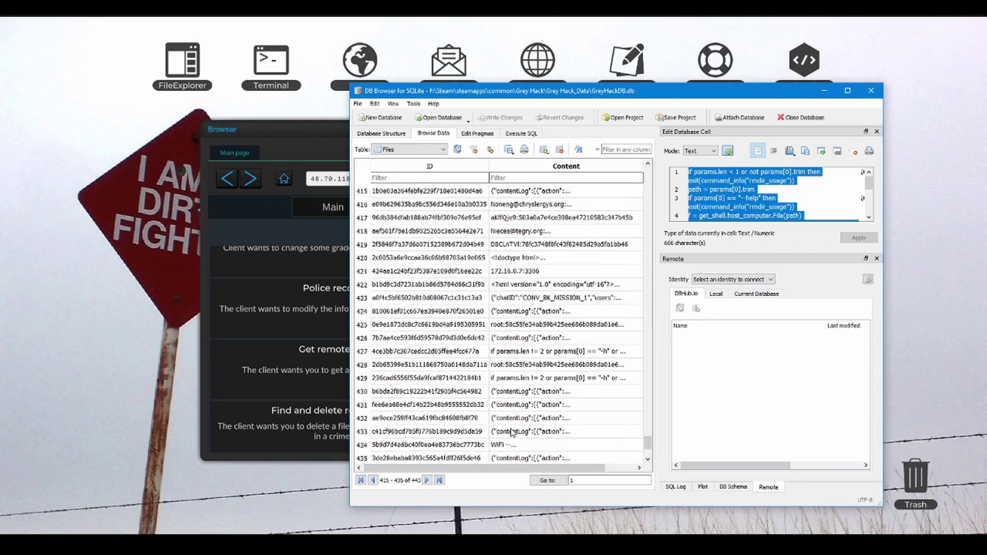
pyautogui.scroll(16, 513, 432)
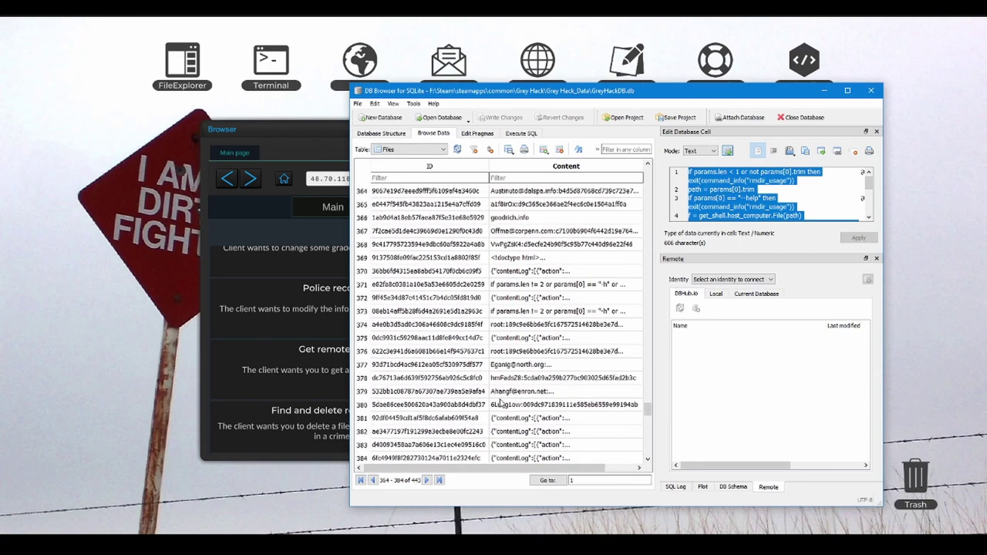
pyautogui.click(408, 149)
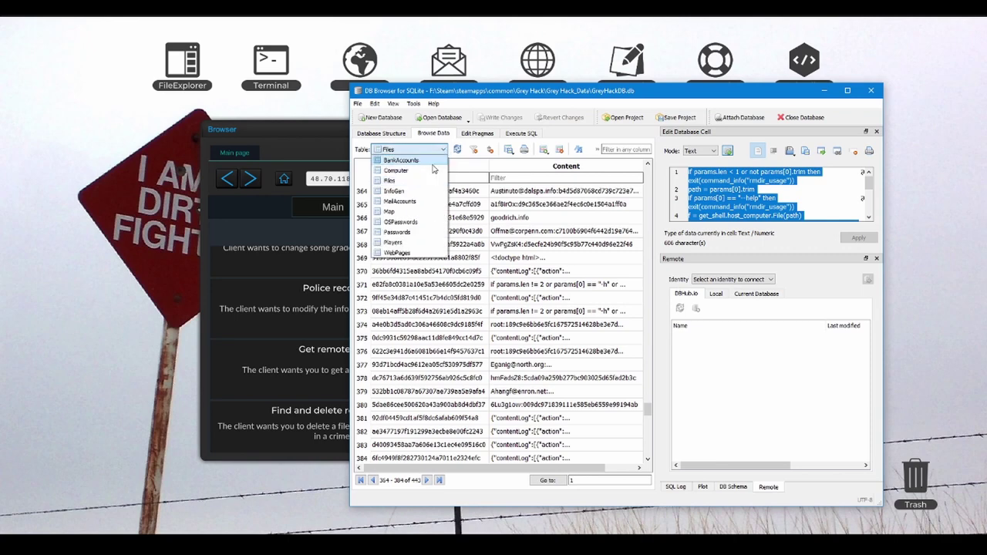
# Step: Look over the InfoGen VersionsControl data and the mail account details in row 3
pyautogui.click(394, 190)
pyautogui.click(463, 191)
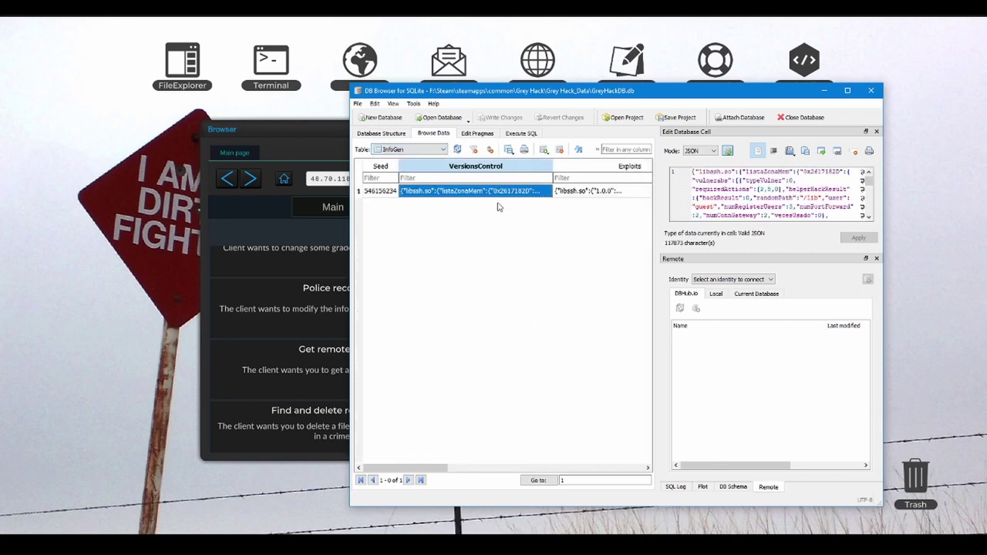
pyautogui.scroll(-1, 408, 149)
pyautogui.click(422, 219)
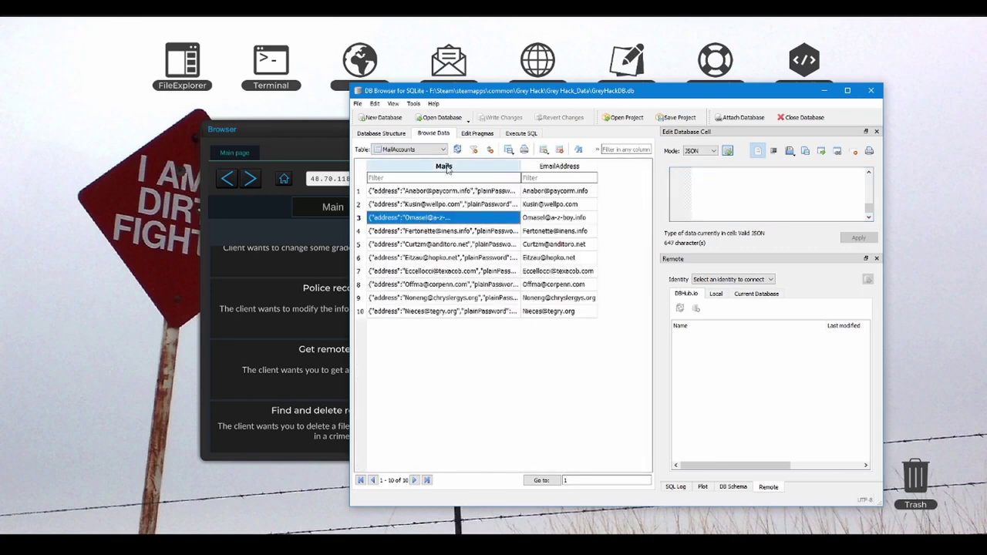
# Step: Switch to the OSPasswords table and read the plain password in row 41
pyautogui.click(408, 149)
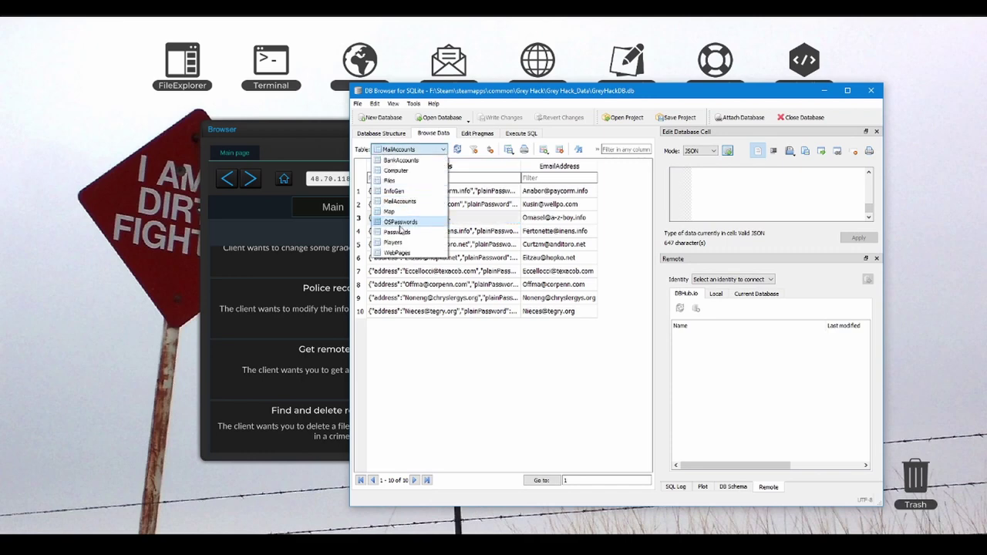
pyautogui.click(401, 222)
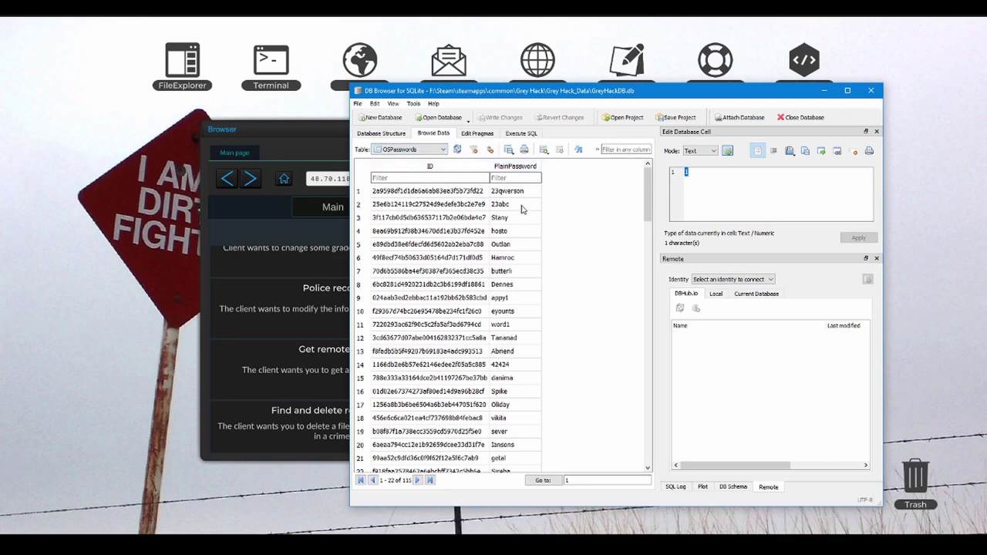
pyautogui.scroll(-5, 535, 245)
pyautogui.scroll(-12, 535, 245)
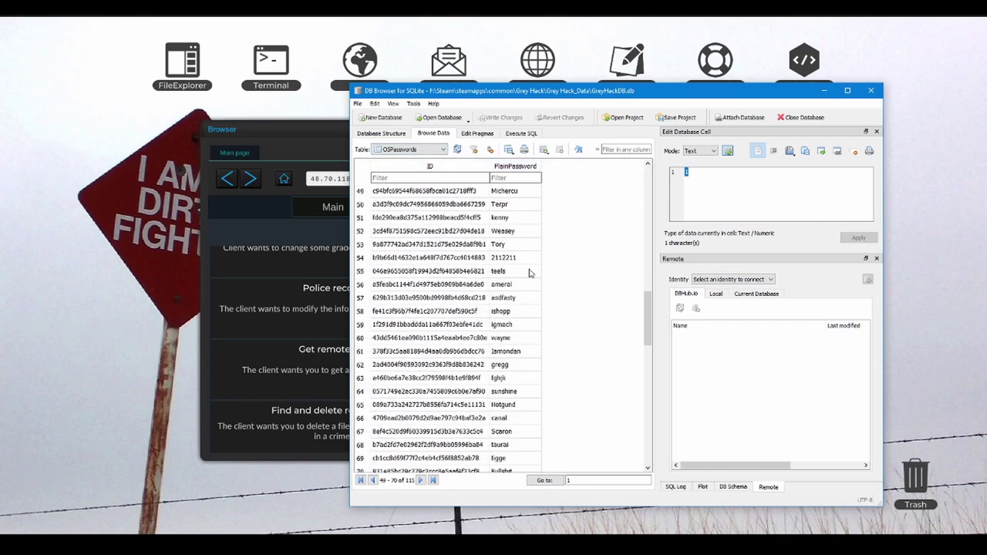
pyautogui.scroll(5, 529, 272)
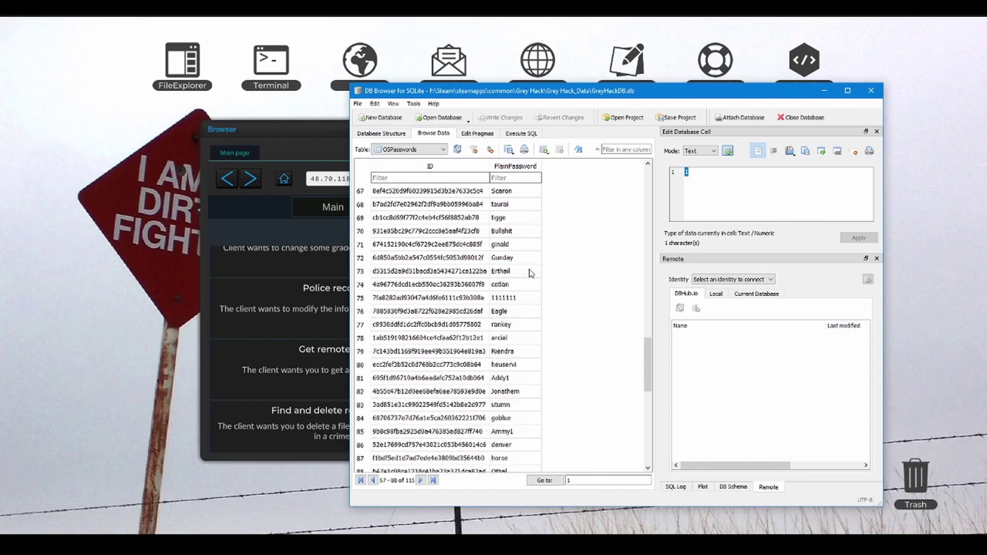
pyautogui.scroll(12, 508, 258)
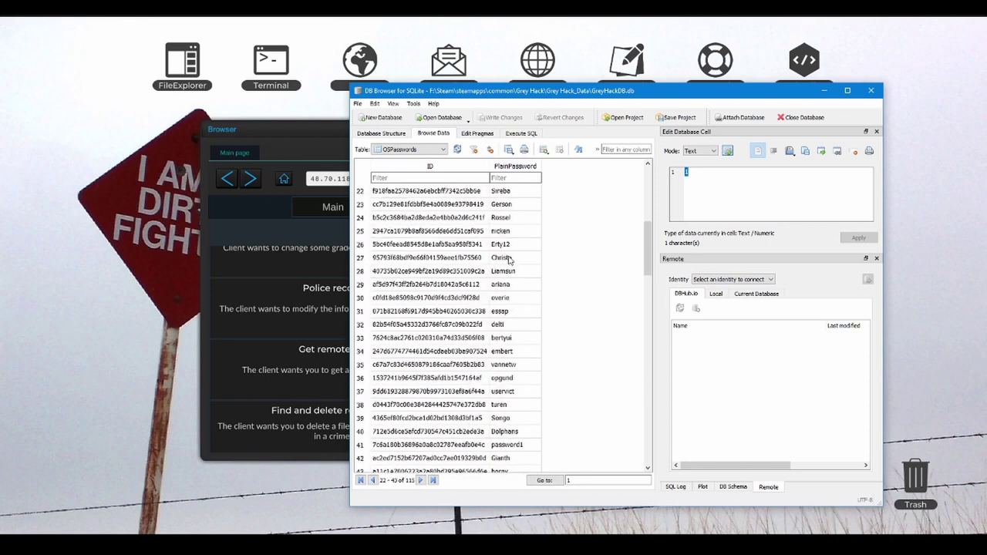
pyautogui.scroll(-5, 520, 245)
pyautogui.scroll(-5, 552, 289)
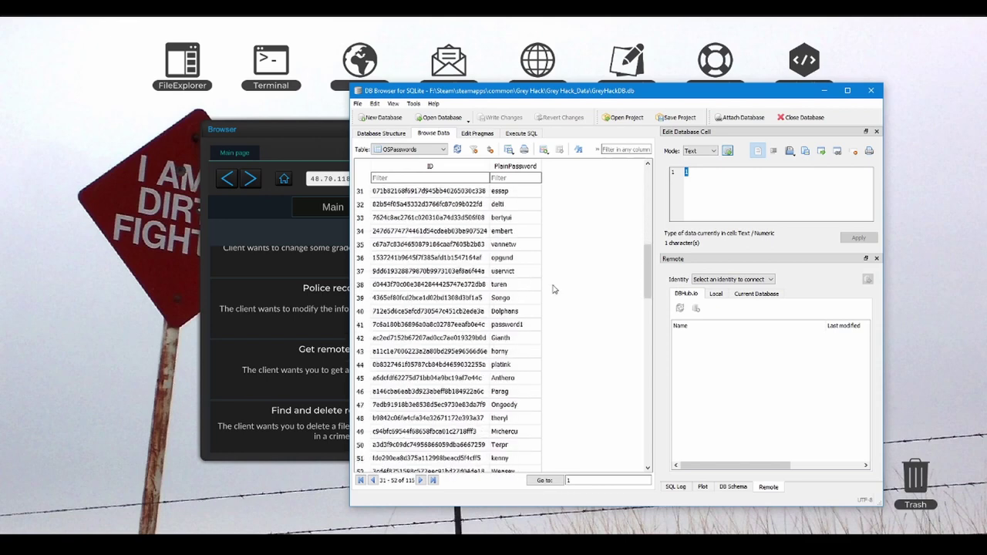
pyautogui.click(515, 326)
# Step: Read the plain passwords in OSPasswords rows 43 and 37
pyautogui.scroll(-2, 521, 324)
pyautogui.scroll(-6, 511, 327)
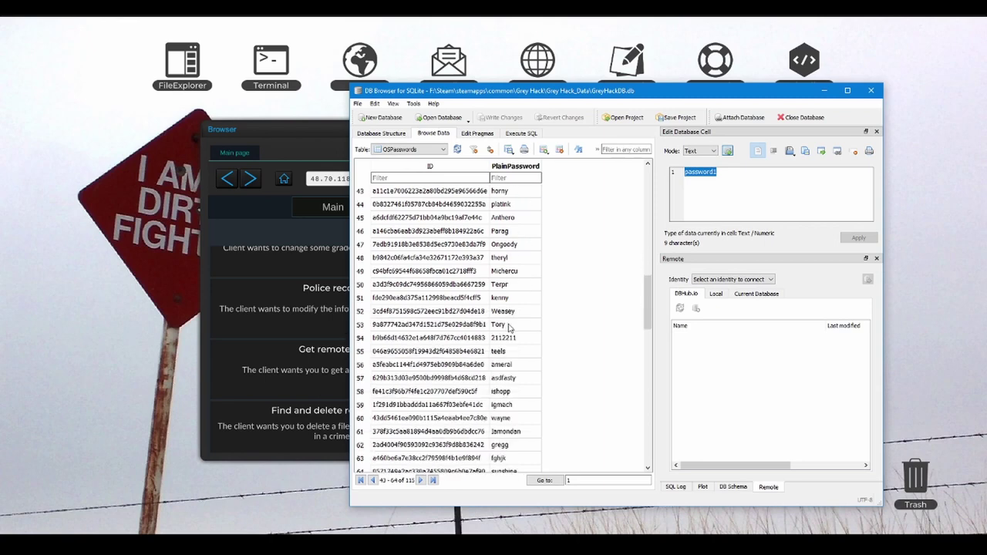
pyautogui.scroll(-11, 513, 328)
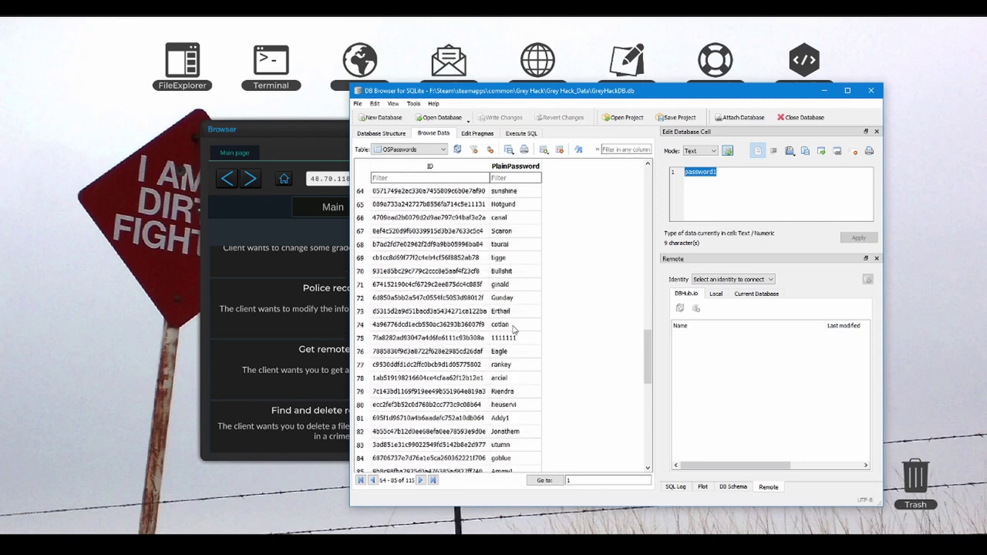
pyautogui.scroll(-2, 513, 328)
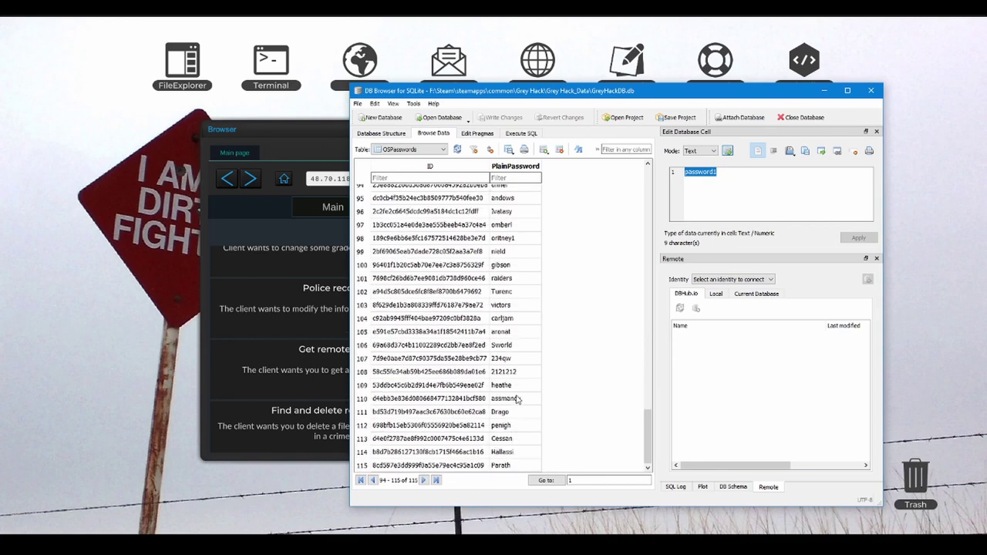
pyautogui.scroll(7, 526, 349)
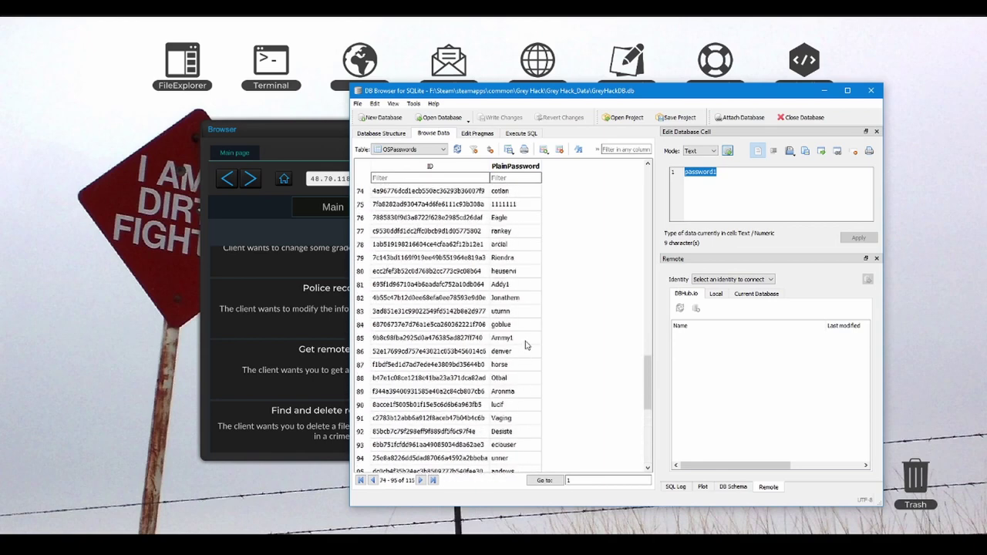
pyautogui.scroll(13, 524, 343)
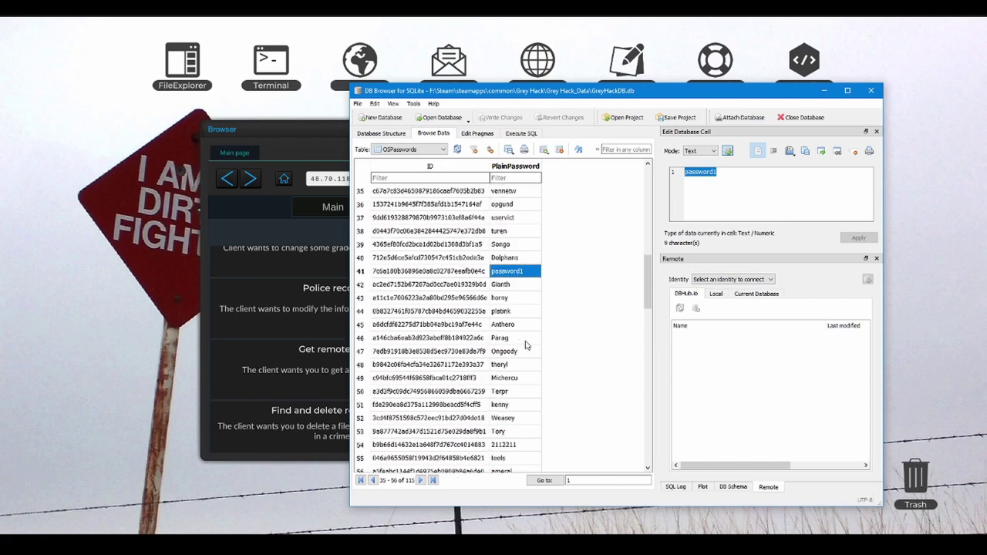
pyautogui.click(502, 301)
pyautogui.scroll(4, 547, 311)
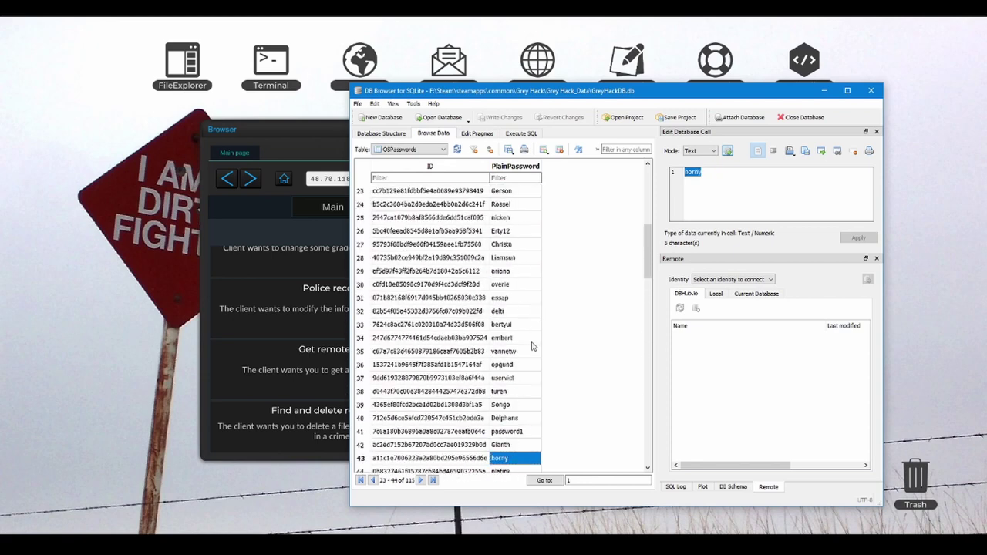
pyautogui.click(515, 378)
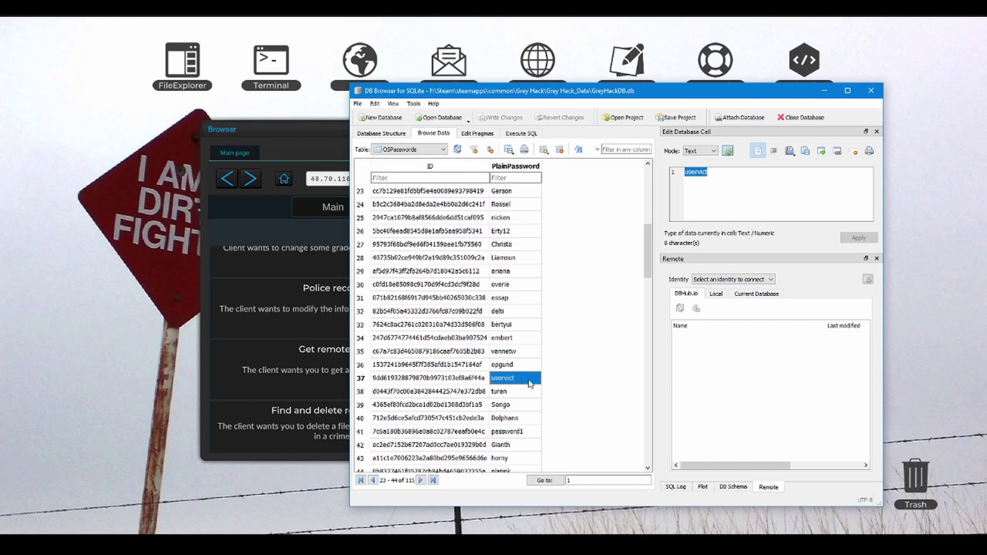
pyautogui.scroll(4, 529, 333)
pyautogui.scroll(4, 528, 333)
# Step: Check the player's ComputerID in row 1 of the Players table
pyautogui.click(413, 149)
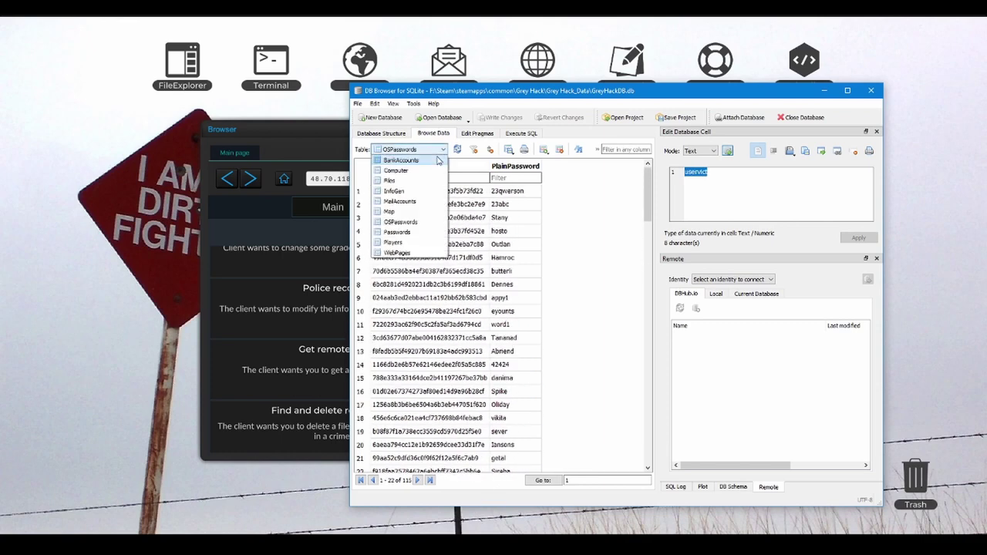
pyautogui.click(395, 242)
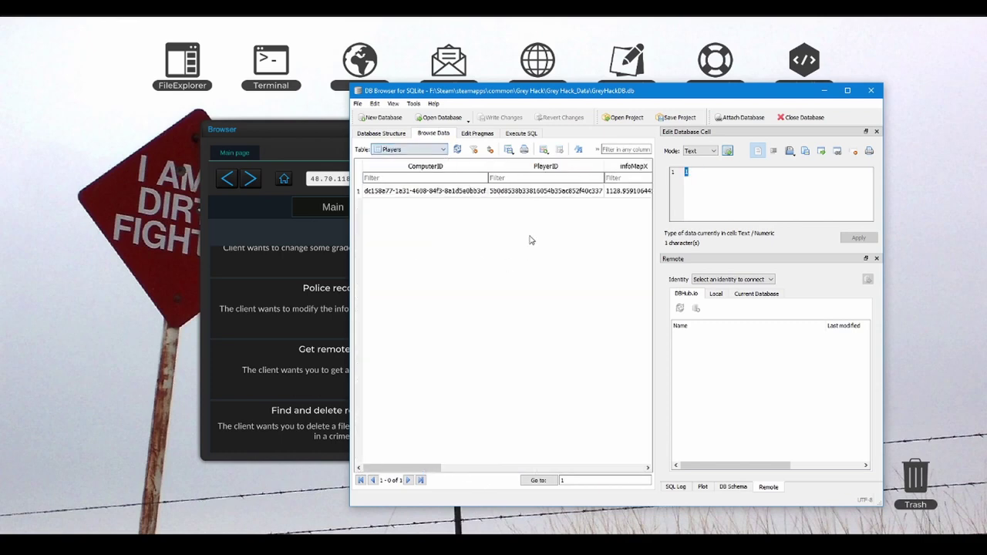
pyautogui.click(420, 193)
# Step: Open the WebPages table and read row 1's computer-store HTML
pyautogui.click(441, 149)
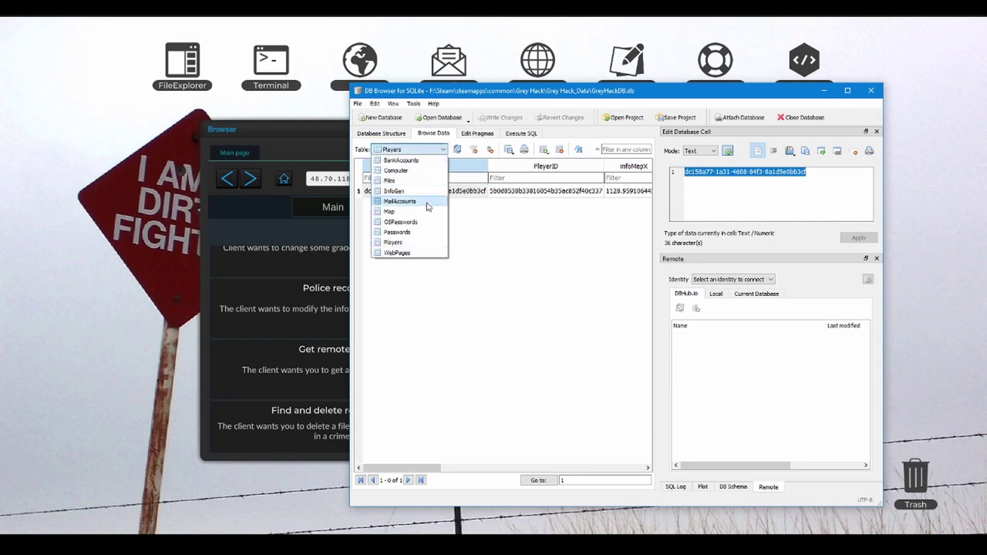
pyautogui.click(398, 252)
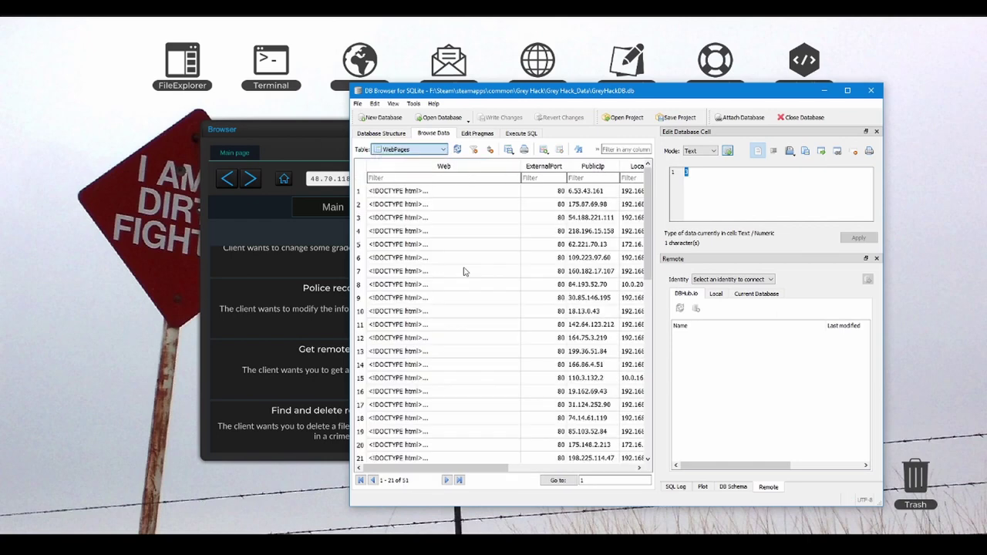
pyautogui.click(433, 194)
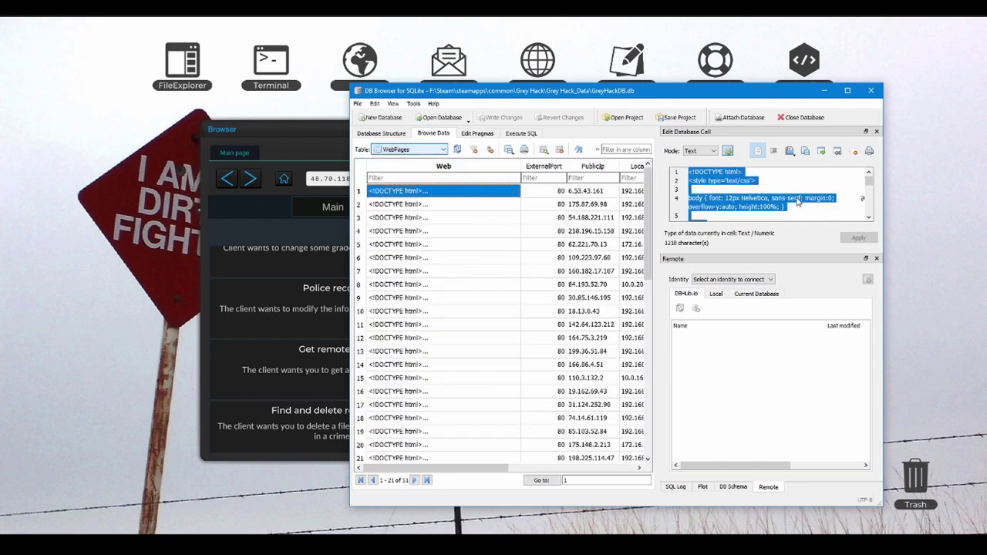
pyautogui.scroll(-1, 802, 199)
pyautogui.scroll(-8, 802, 200)
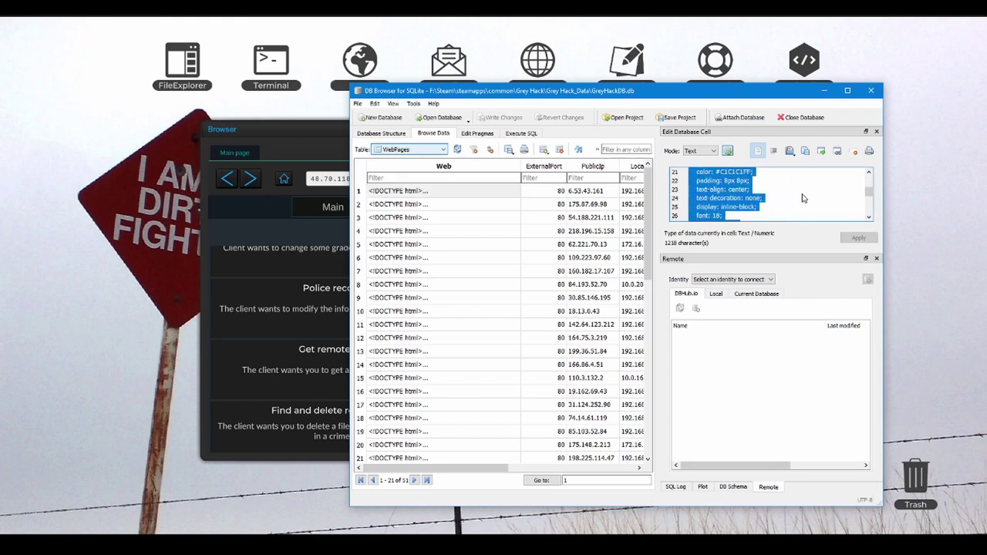
pyautogui.scroll(-7, 802, 198)
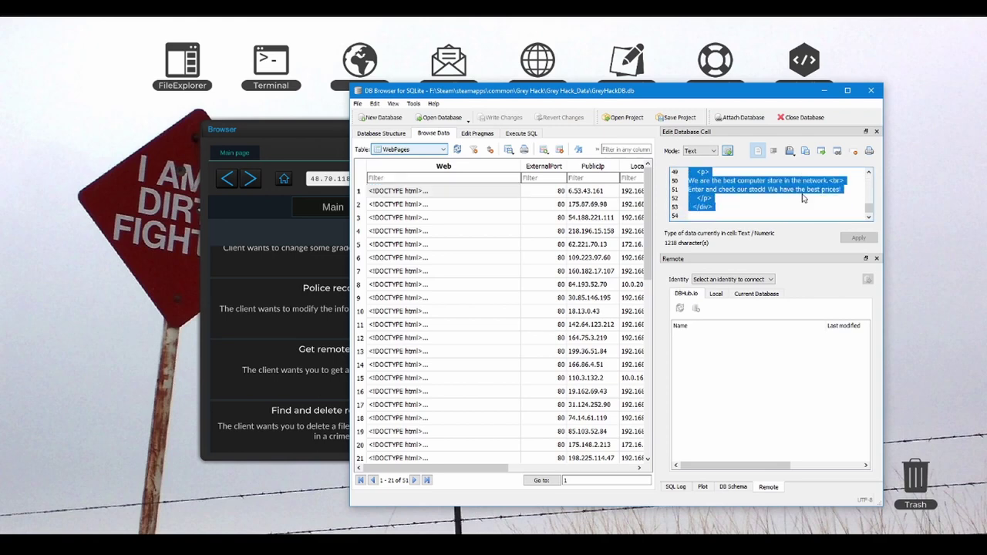
# Step: Leave Grey Hack and reopen row 2's transaction record in the BankAccounts table
pyautogui.click(317, 133)
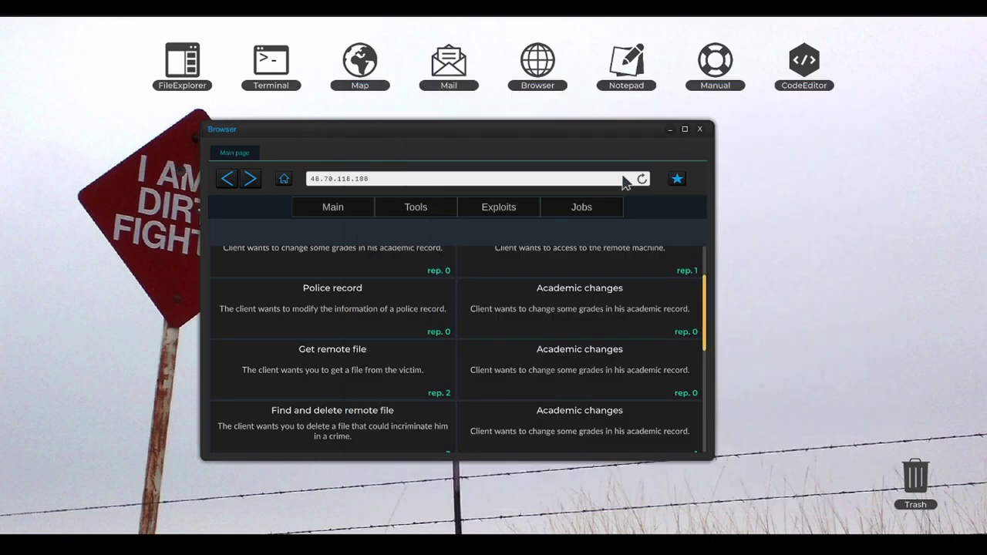
pyautogui.press('super')
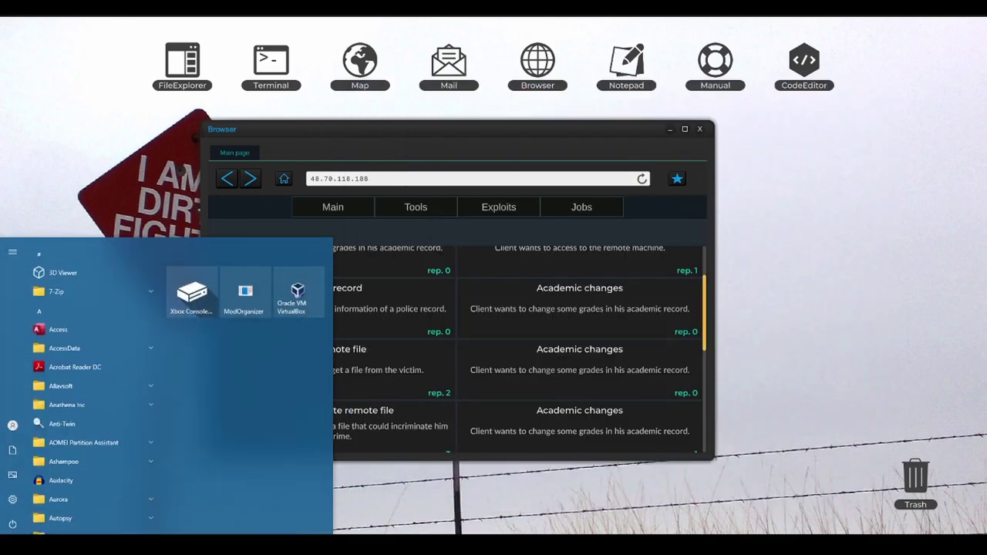
pyautogui.hotkey('alt', 'Tab')
pyautogui.click(422, 154)
pyautogui.scroll(1, 416, 159)
pyautogui.click(407, 161)
pyautogui.click(513, 205)
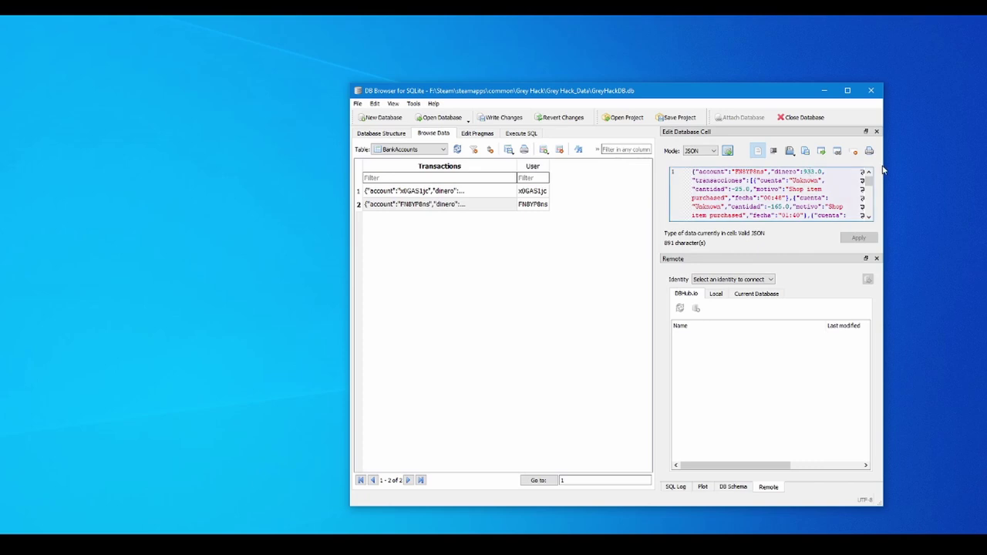
# Step: Revert all unsaved changes to GreyHackDB.db and reopen row 2's transaction JSON
pyautogui.write('9')
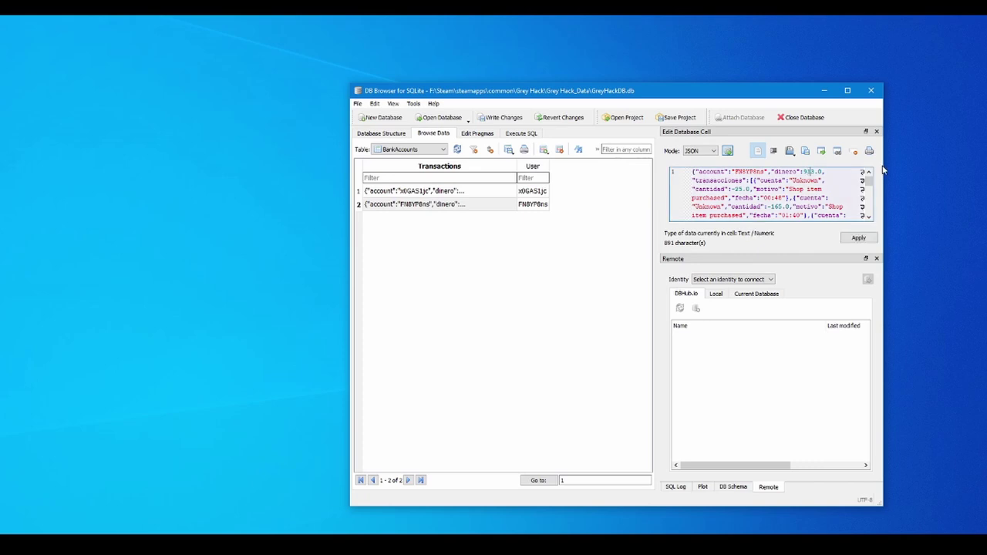
pyautogui.click(858, 237)
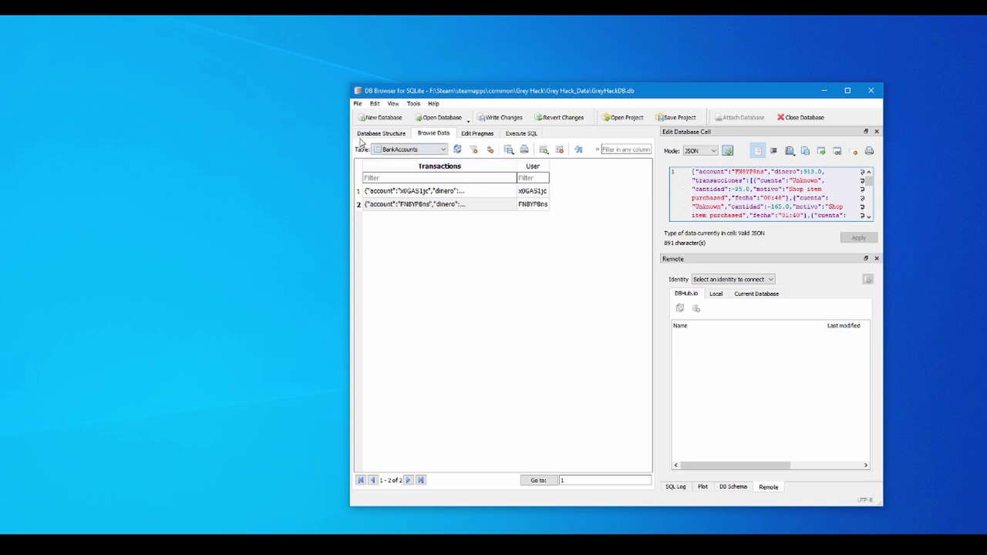
pyautogui.click(358, 103)
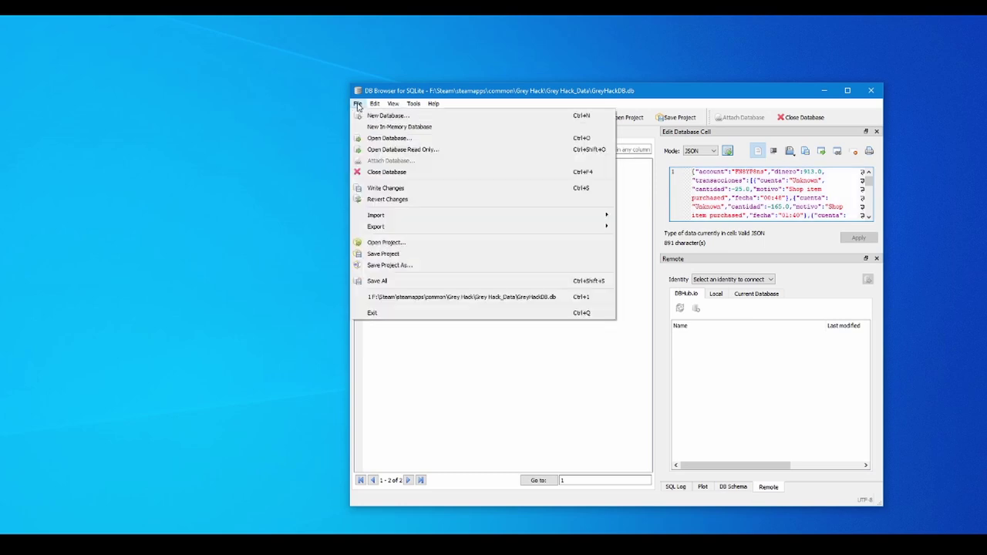
pyautogui.click(382, 201)
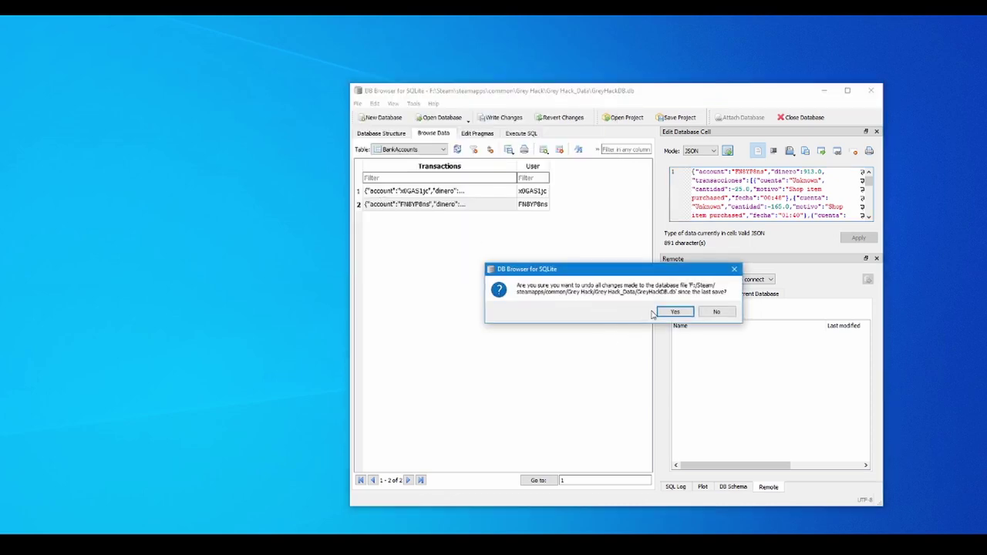
pyautogui.click(673, 312)
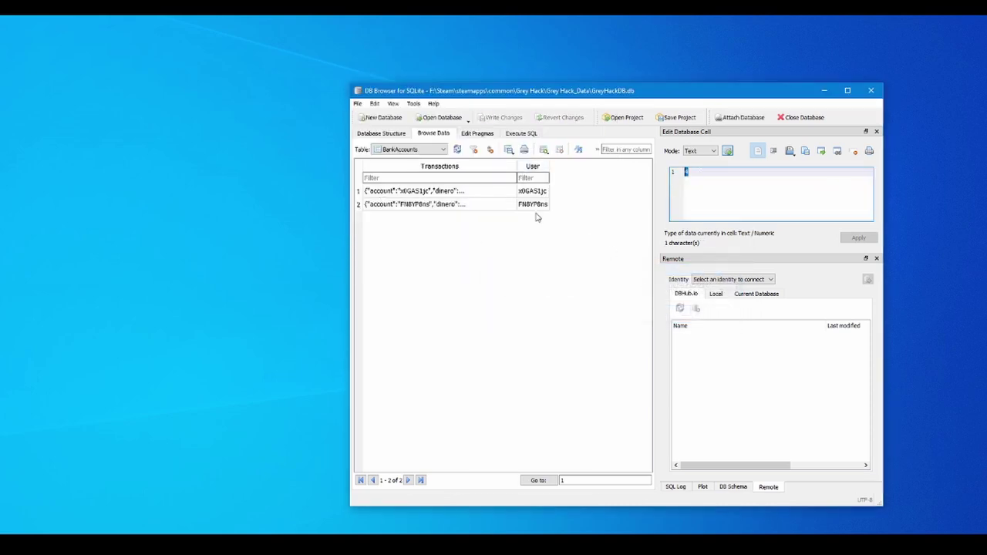
pyautogui.click(485, 204)
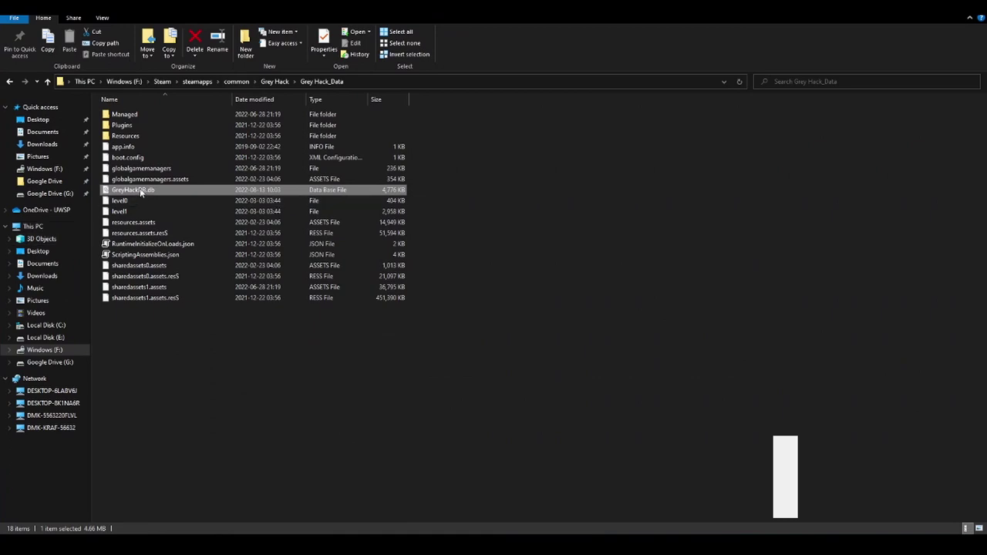
# Step: Duplicate GreyHackDB.db as GreyHackDB - Copy.db, then minimize File Explorer
pyautogui.click(240, 406)
pyautogui.click(131, 191)
pyautogui.hotkey('ctrl', 'c')
pyautogui.hotkey('ctrl', 'v')
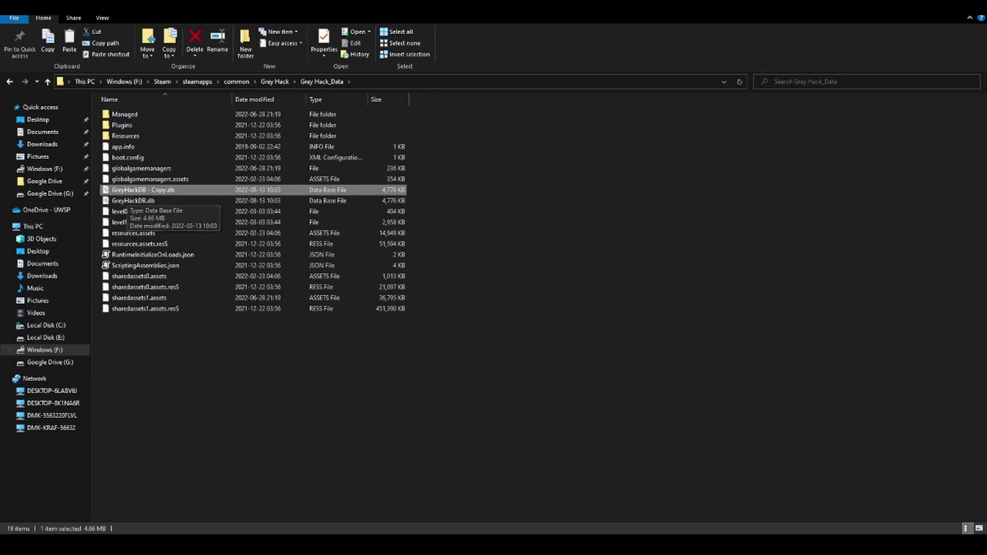
pyautogui.moveTo(710, 7); pyautogui.dragTo(710, 128)
pyautogui.click(855, 123)
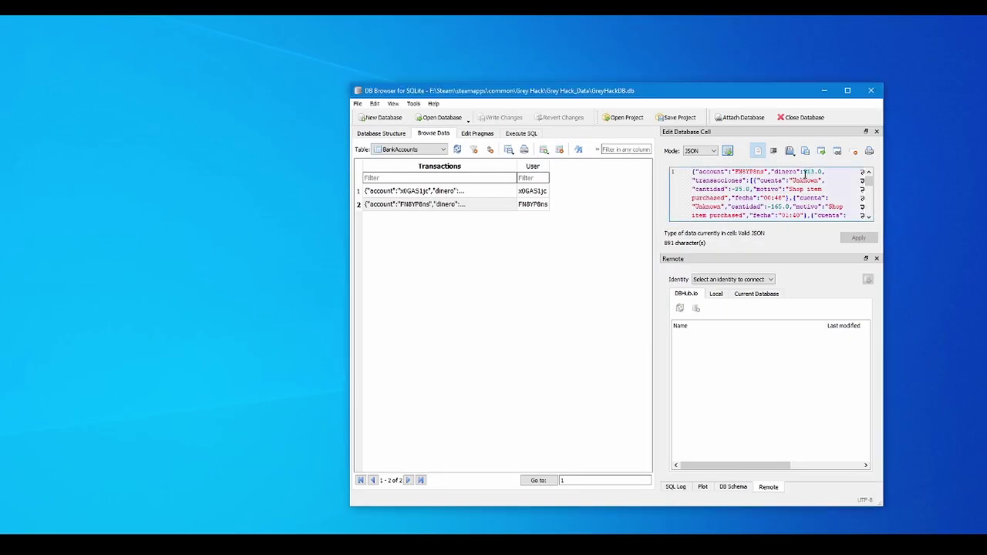
# Step: Change the dinero balance from 913.0 to 1913.0 and write the changes to disk
pyautogui.click(358, 104)
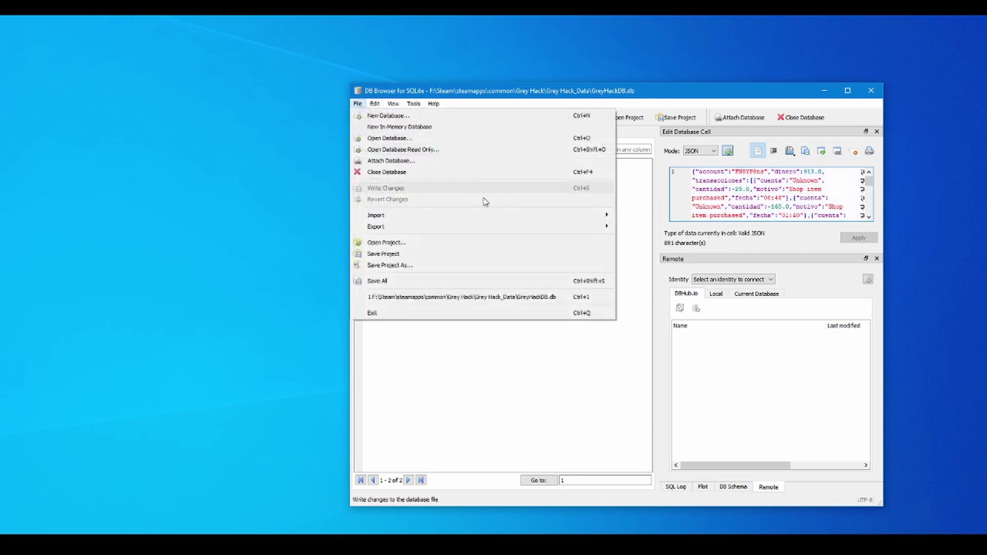
pyautogui.click(807, 171)
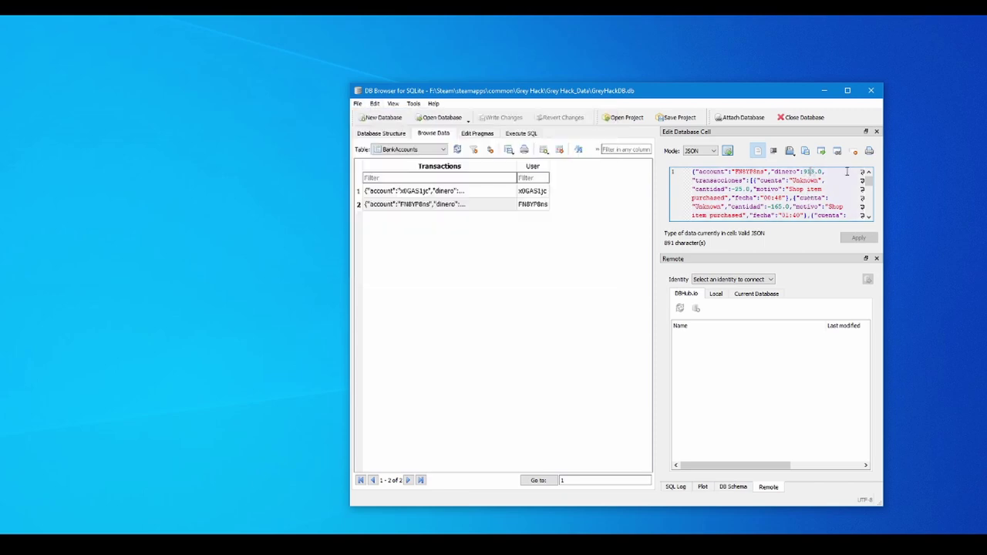
pyautogui.write('9')
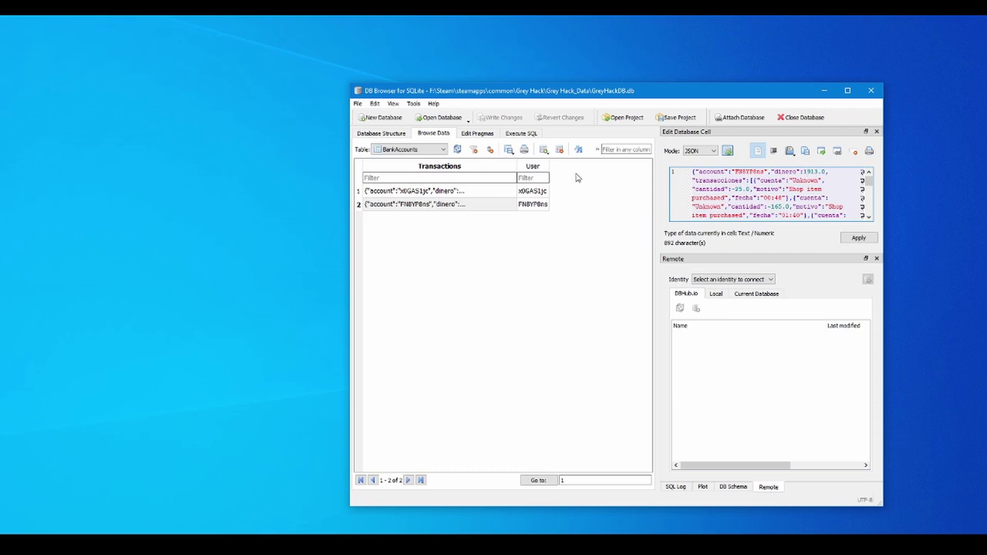
pyautogui.click(858, 239)
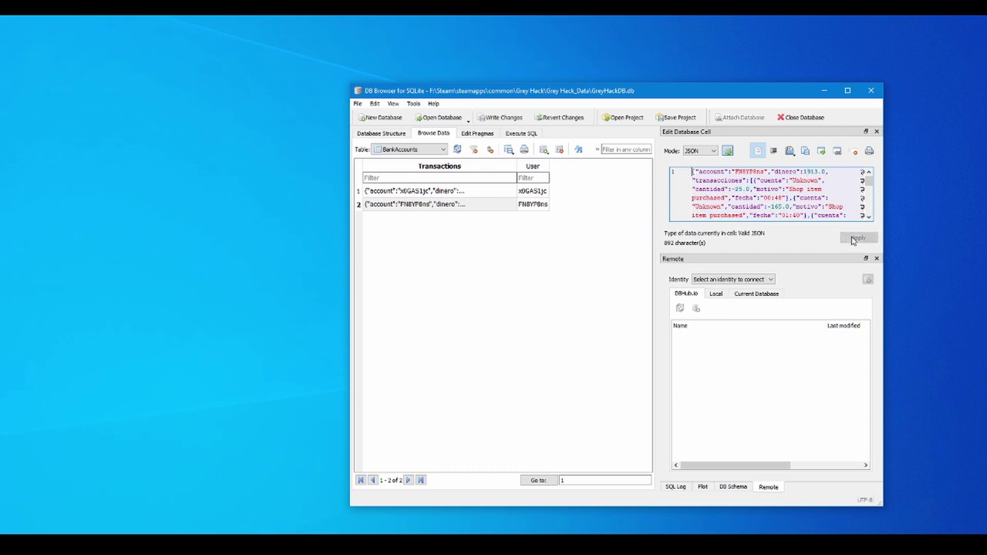
pyautogui.click(358, 104)
pyautogui.click(378, 188)
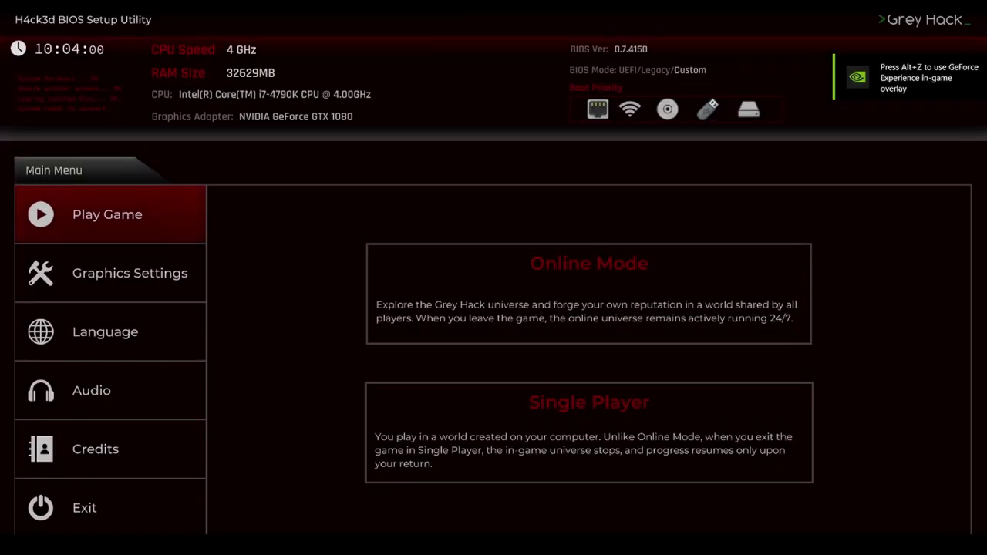
# Step: Choose Single Player from Grey Hack's BIOS main menu to load the save
pyautogui.click(542, 427)
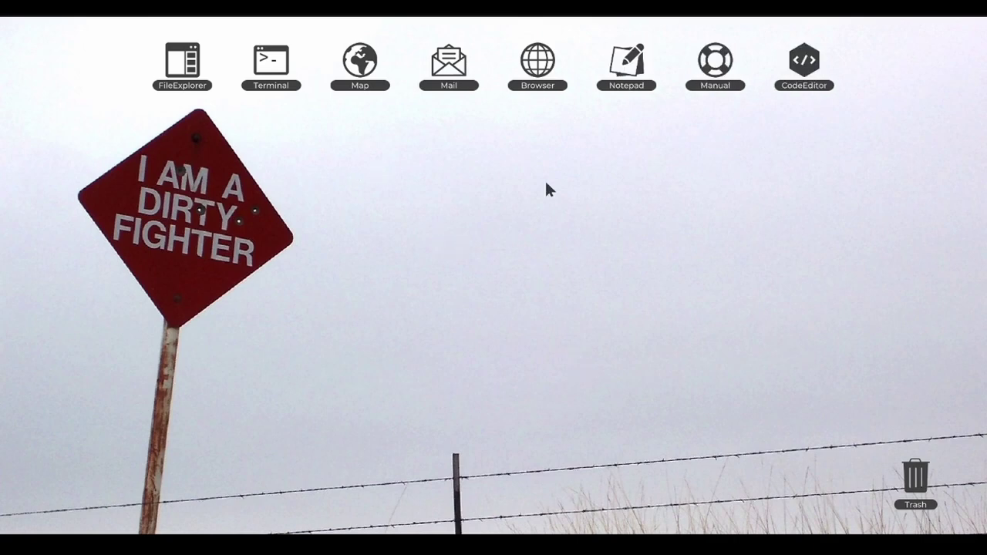
pyautogui.click(538, 62)
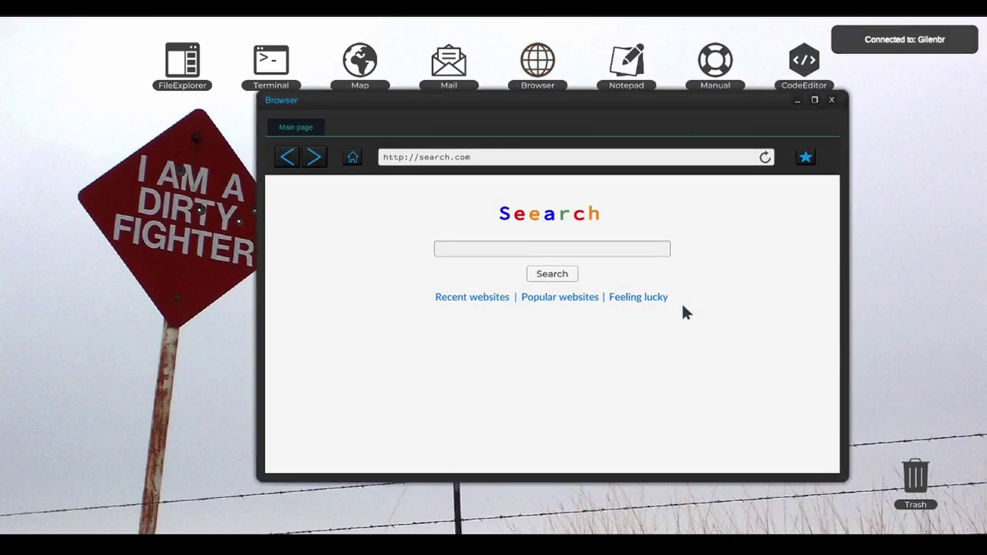
pyautogui.click(772, 174)
pyautogui.click(767, 214)
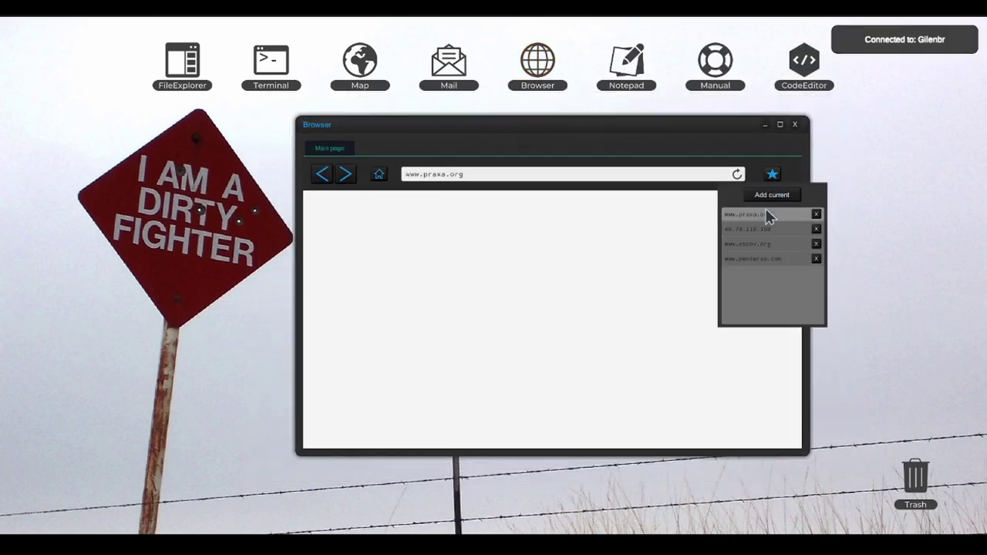
pyautogui.click(623, 232)
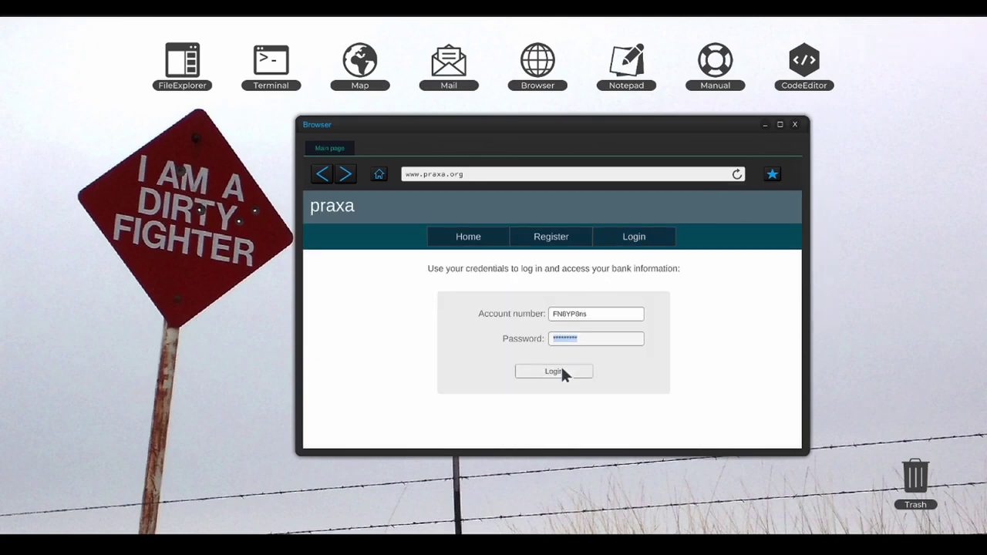
pyautogui.click(562, 372)
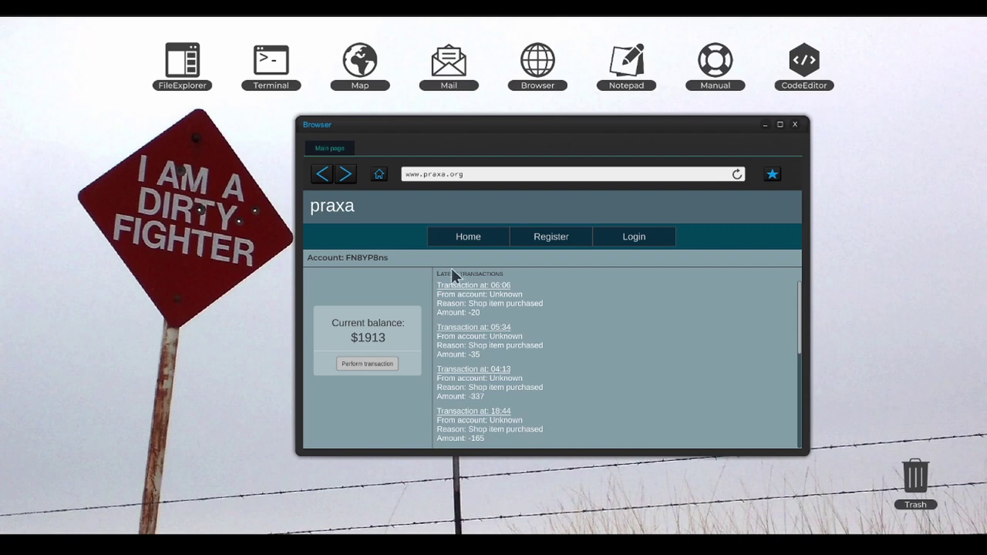
pyautogui.moveTo(568, 134); pyautogui.dragTo(442, 140)
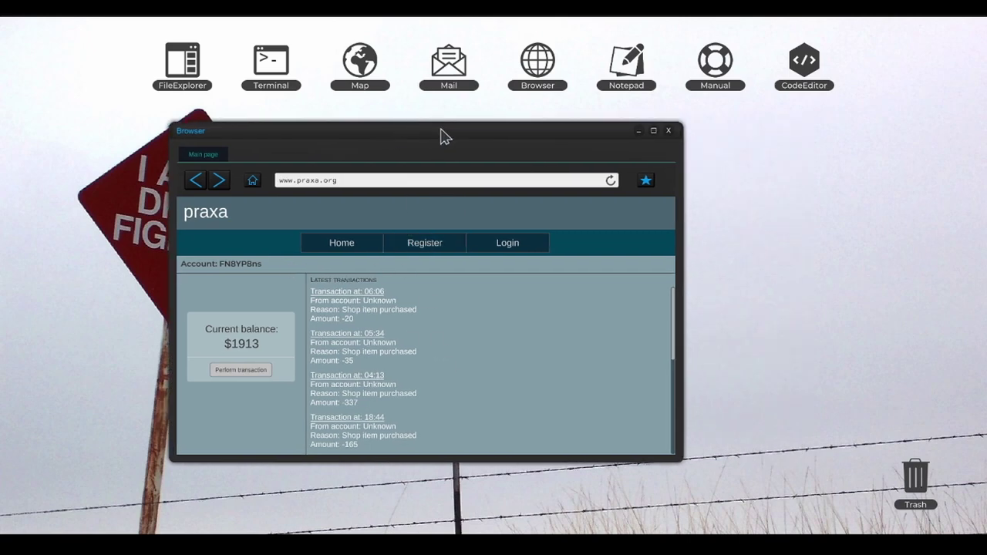
pyautogui.moveTo(445, 136); pyautogui.dragTo(478, 89)
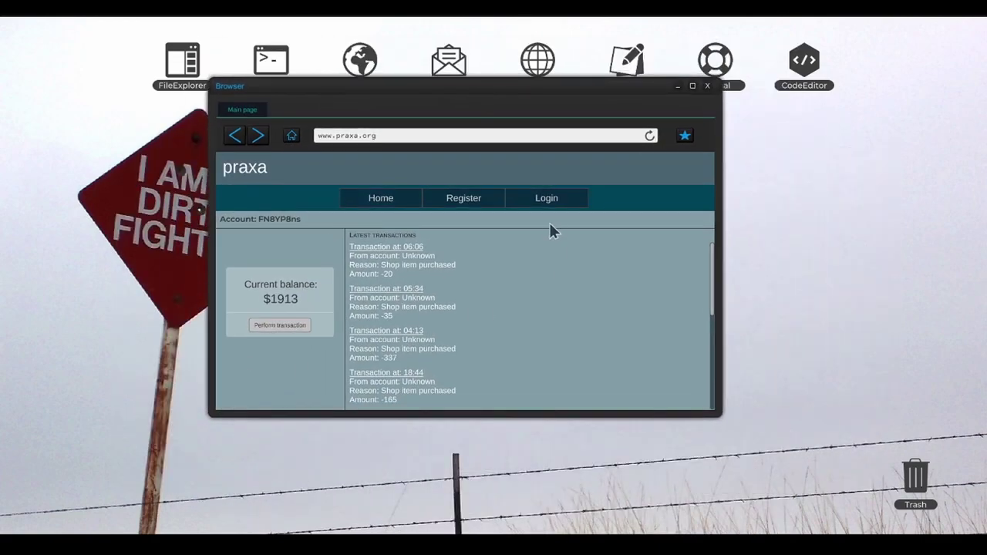
# Step: Go to the 48.70.118.188 hack shop and search exploits for libssh 1.0.0
pyautogui.click(684, 136)
pyautogui.click(671, 190)
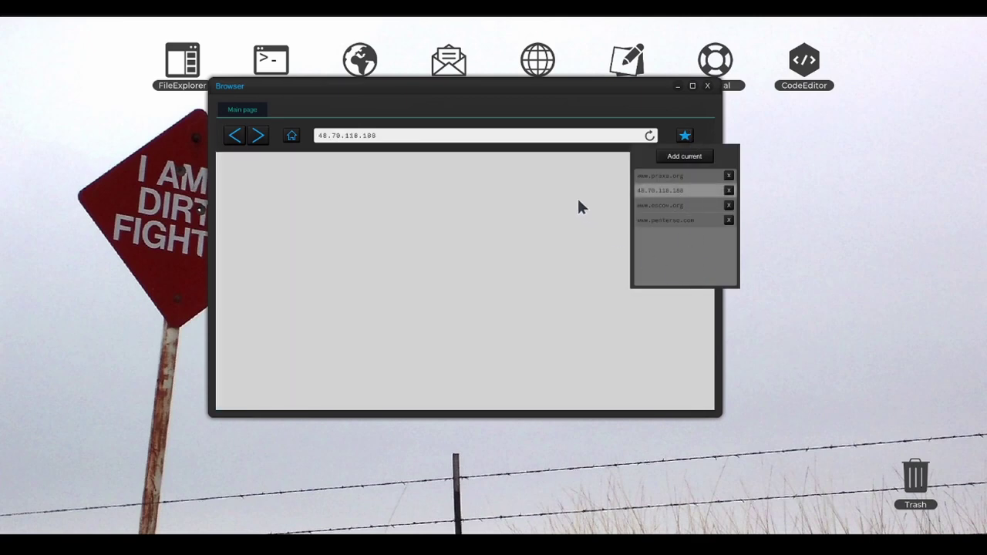
pyautogui.click(497, 164)
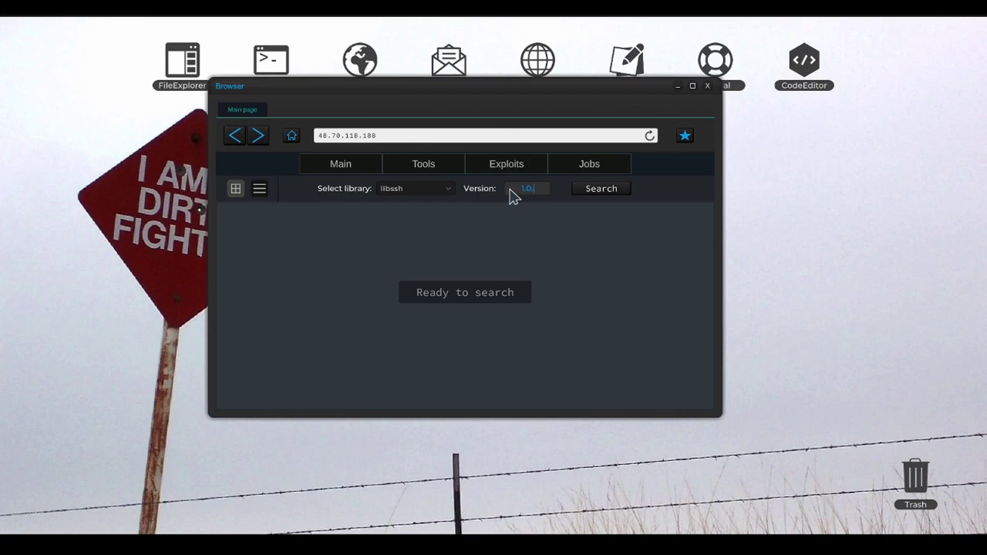
pyautogui.click(609, 191)
# Step: Compare the ev0y463, hinxj1 and mirrorae exploit details
pyautogui.click(371, 257)
pyautogui.click(282, 315)
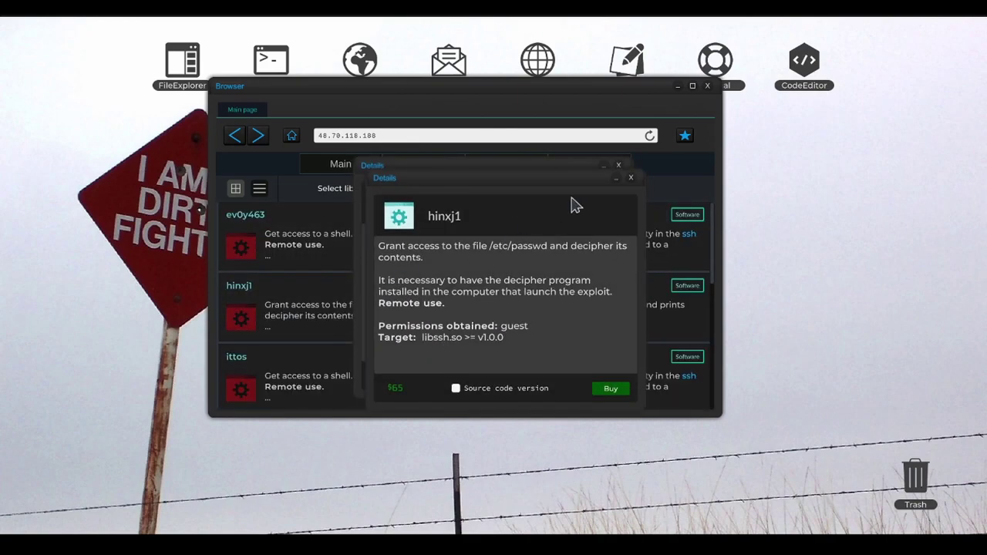
pyautogui.click(630, 178)
pyautogui.click(618, 165)
pyautogui.click(634, 245)
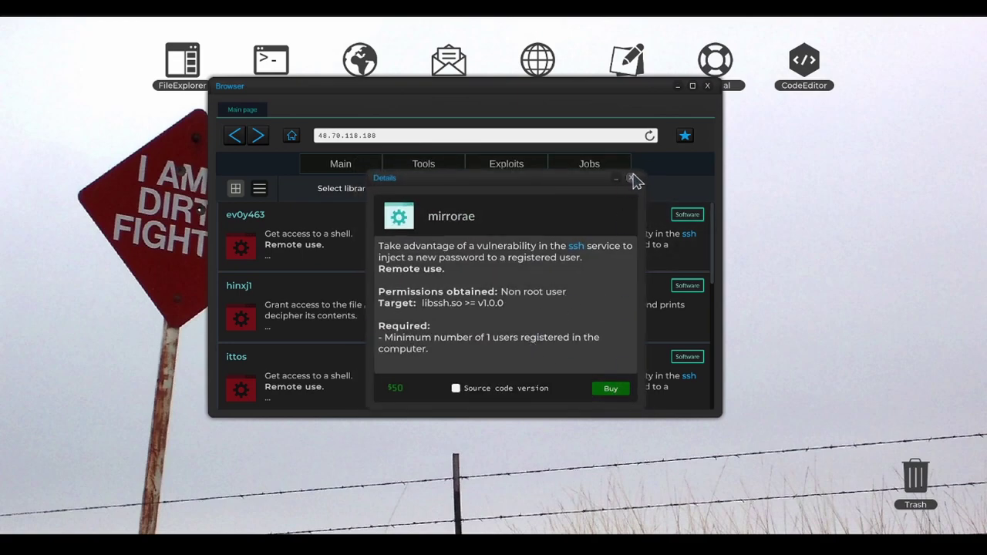
pyautogui.click(631, 178)
# Step: Buy the navigator exploit and save it to /home/hackerman
pyautogui.click(568, 319)
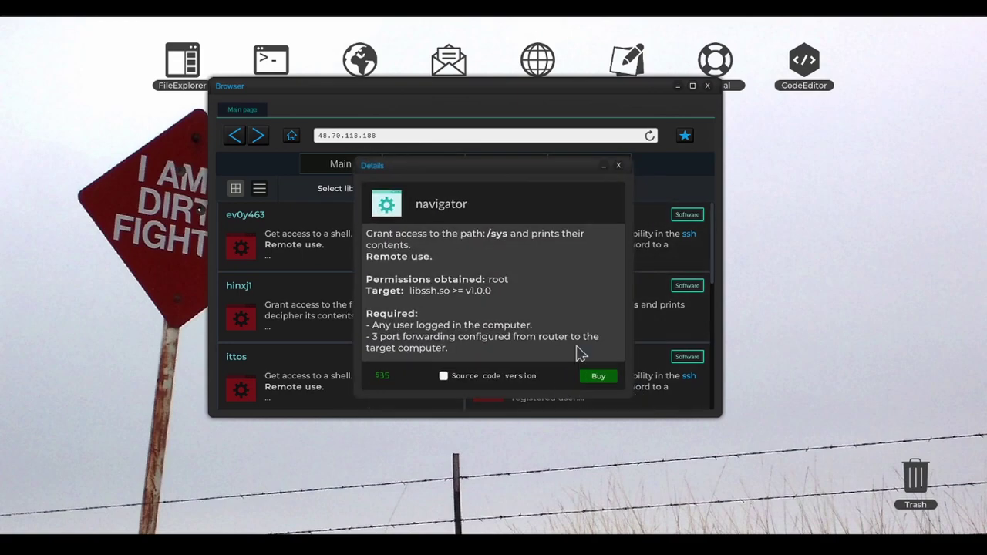
pyautogui.click(598, 376)
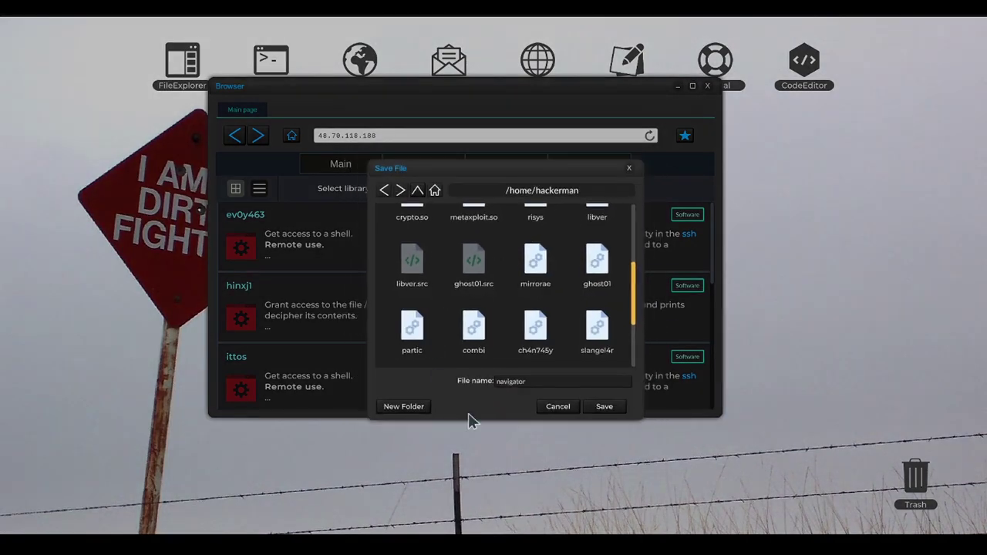
pyautogui.click(611, 408)
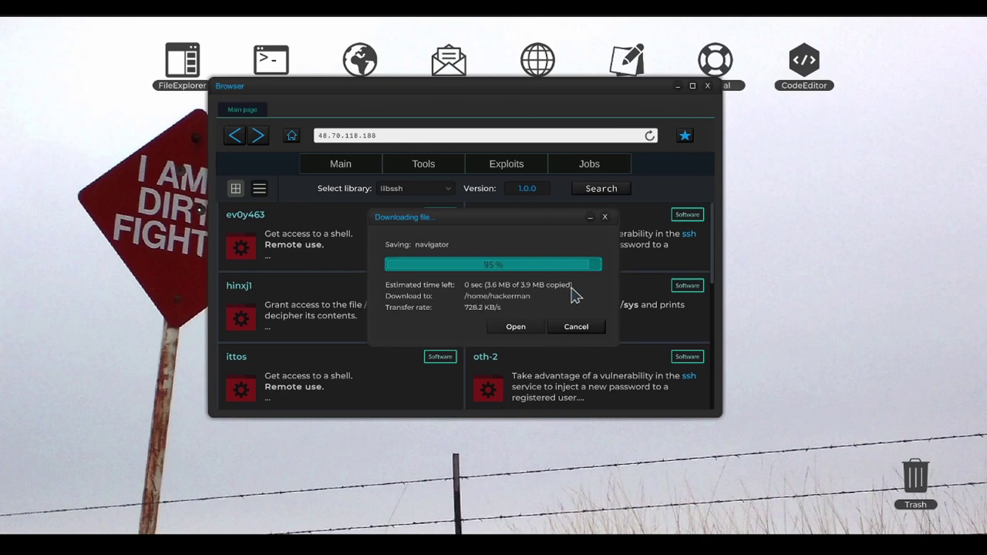
pyautogui.click(582, 330)
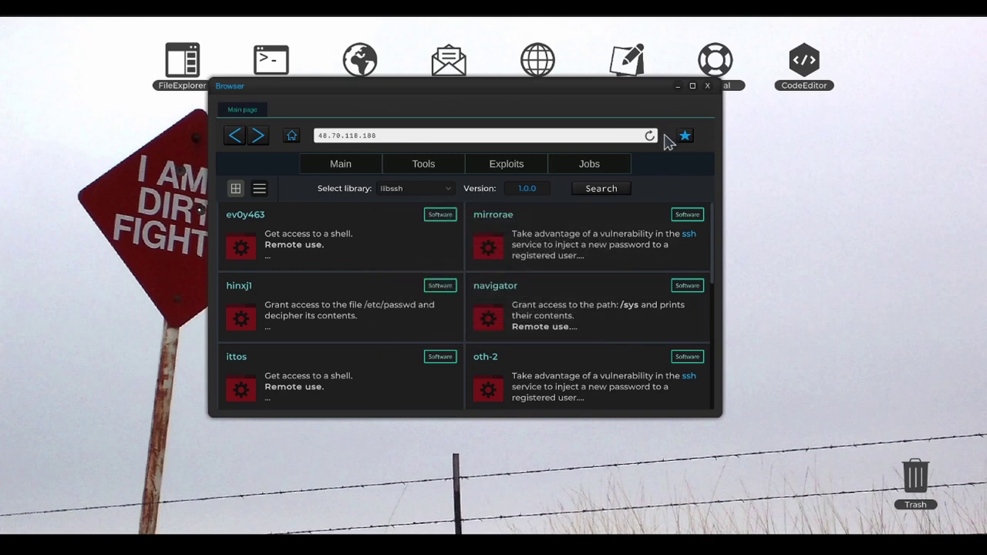
pyautogui.click(684, 136)
pyautogui.click(664, 177)
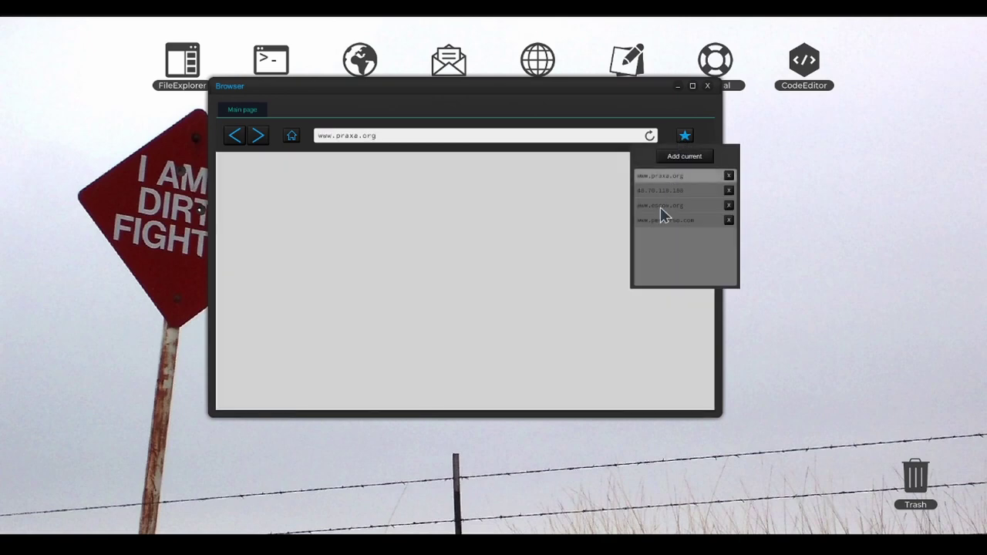
pyautogui.click(520, 193)
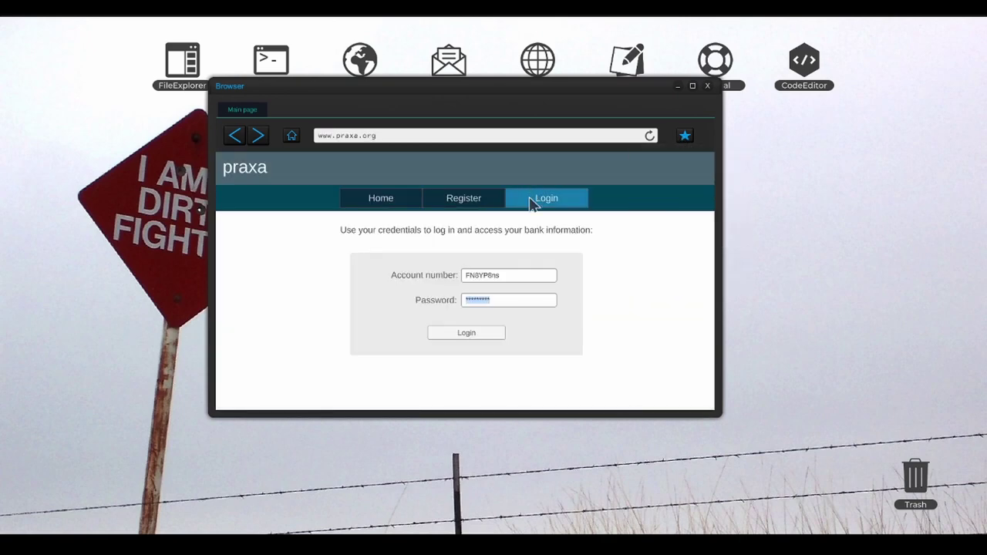
pyautogui.click(463, 332)
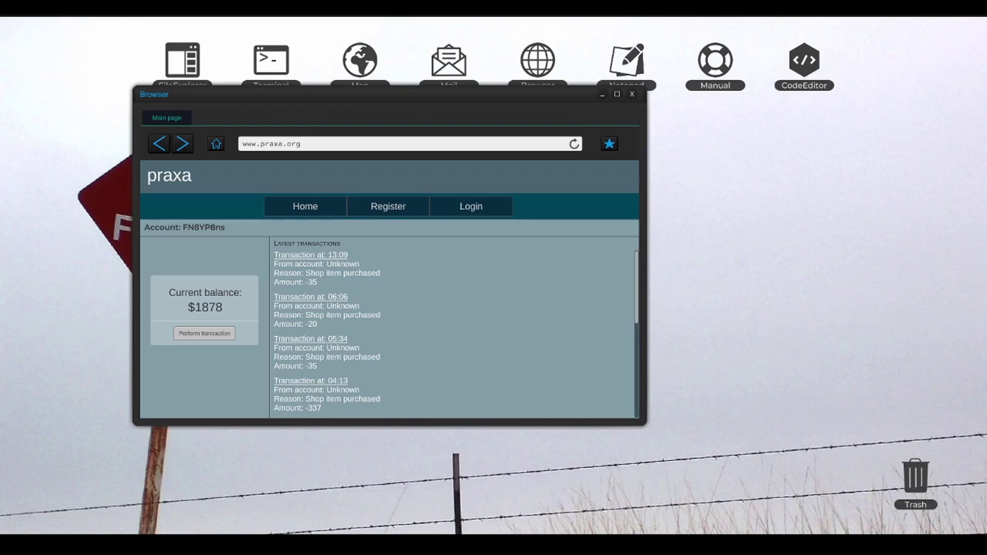
# Step: Switch back to DB Browser for SQLite via the Windows Start menu
pyautogui.press('super')
pyautogui.click(594, 251)
pyautogui.press('super')
pyautogui.click(292, 292)
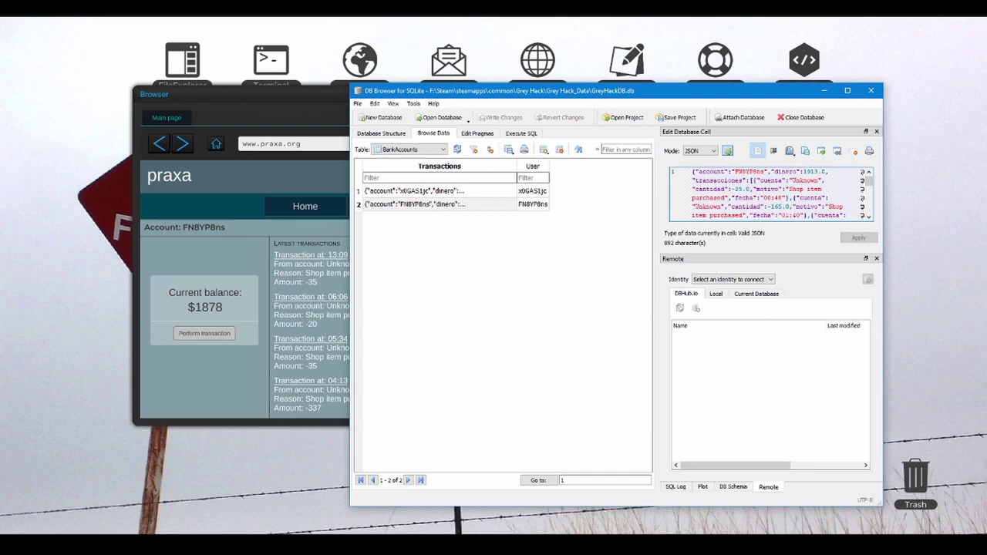
# Step: Prefix 99 to the dinero value to make it 199913.0 and apply the cell edit
pyautogui.write('99')
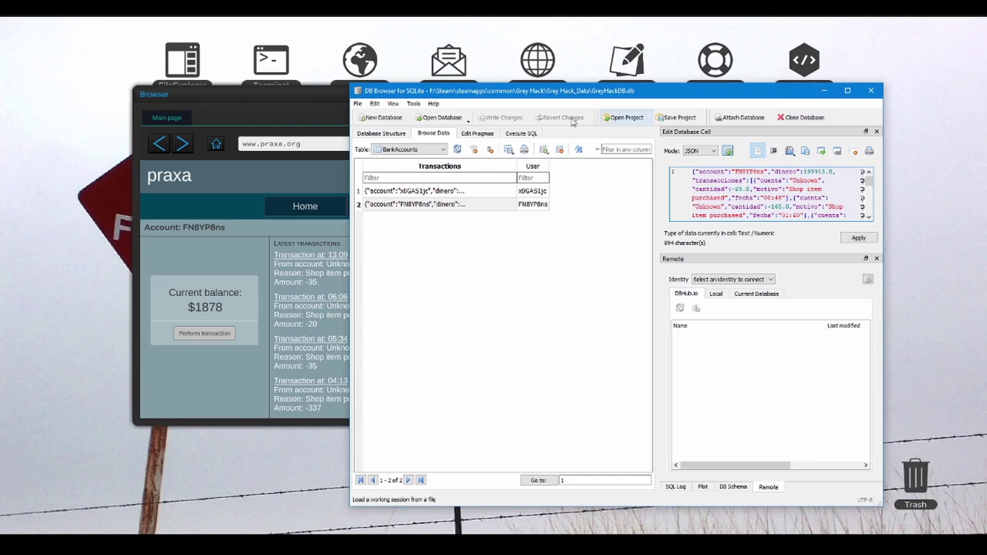
pyautogui.click(358, 105)
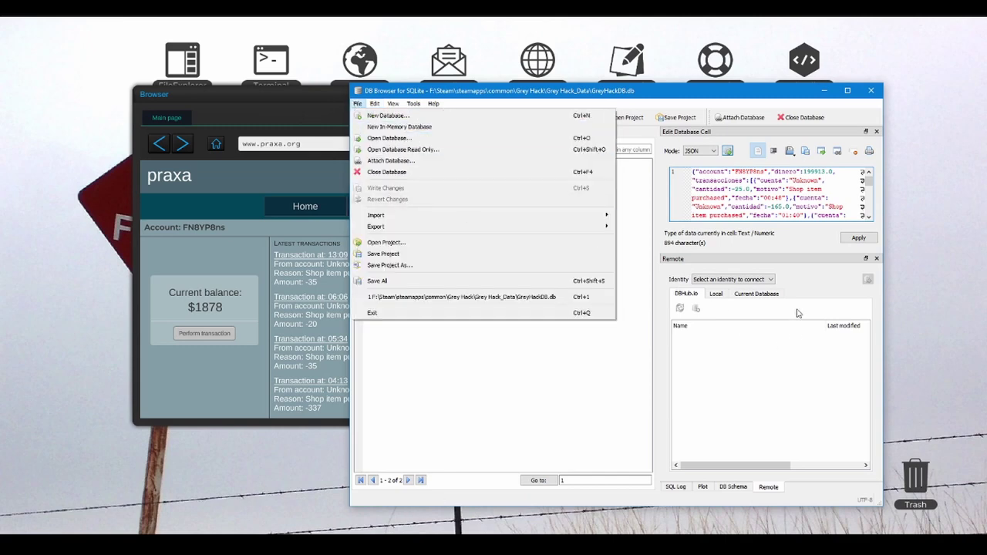
pyautogui.click(858, 238)
pyautogui.click(356, 103)
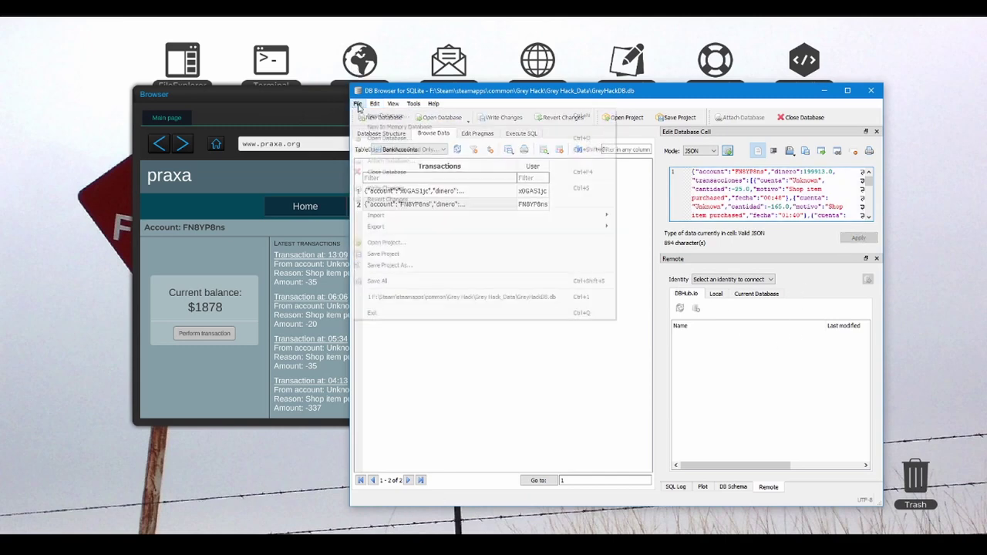
pyautogui.click(810, 171)
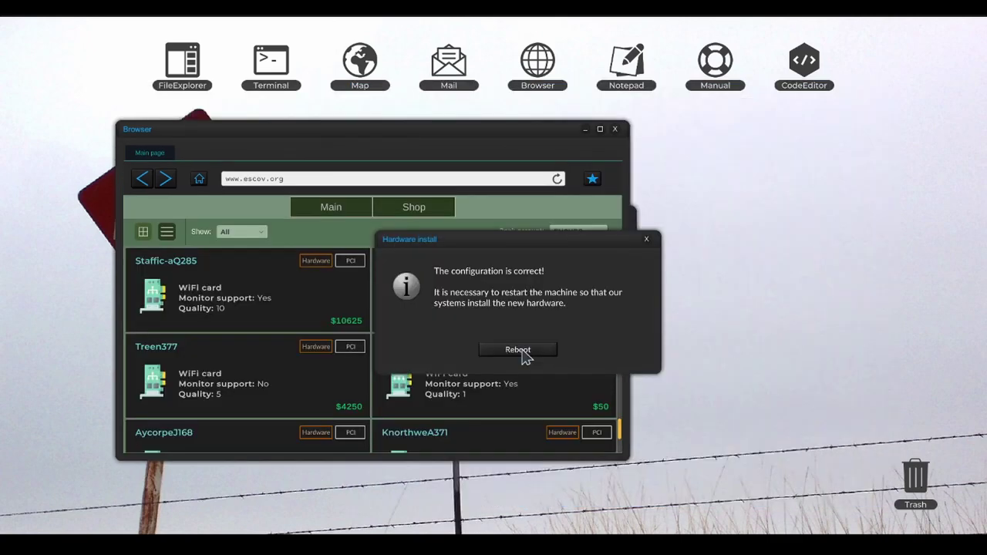
# Step: Reboot Grey Hack to install the new escov hardware
pyautogui.click(545, 351)
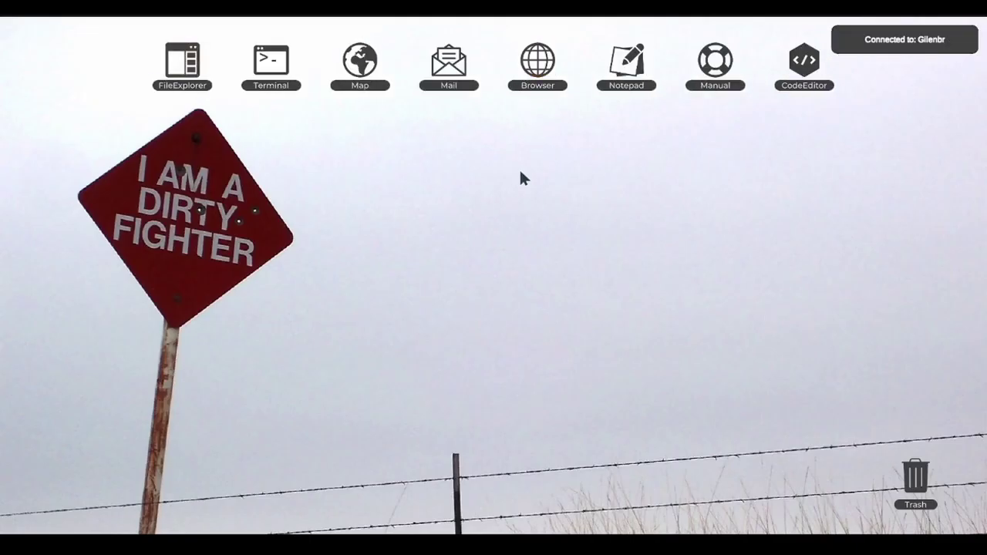
pyautogui.click(537, 70)
pyautogui.click(771, 176)
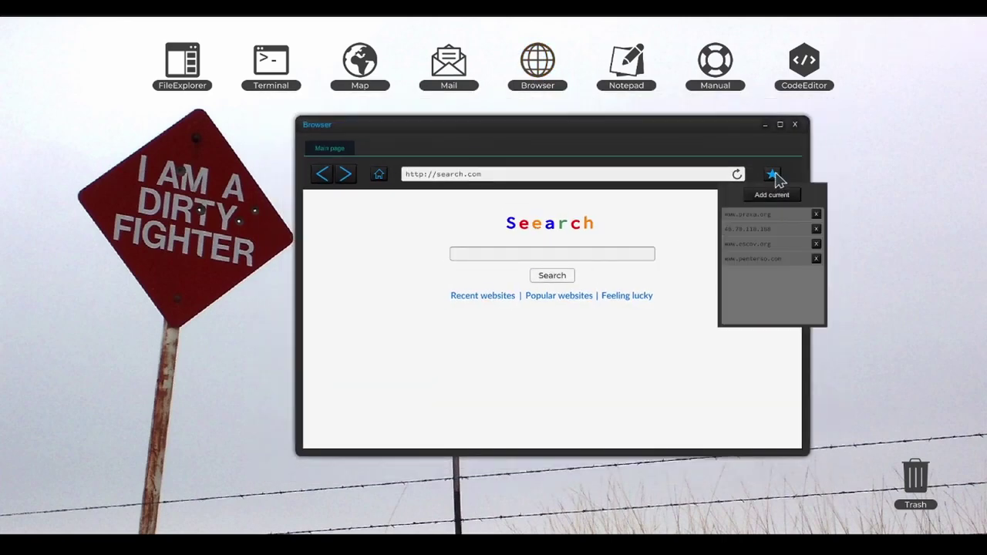
pyautogui.click(744, 214)
pyautogui.click(625, 235)
pyautogui.click(555, 371)
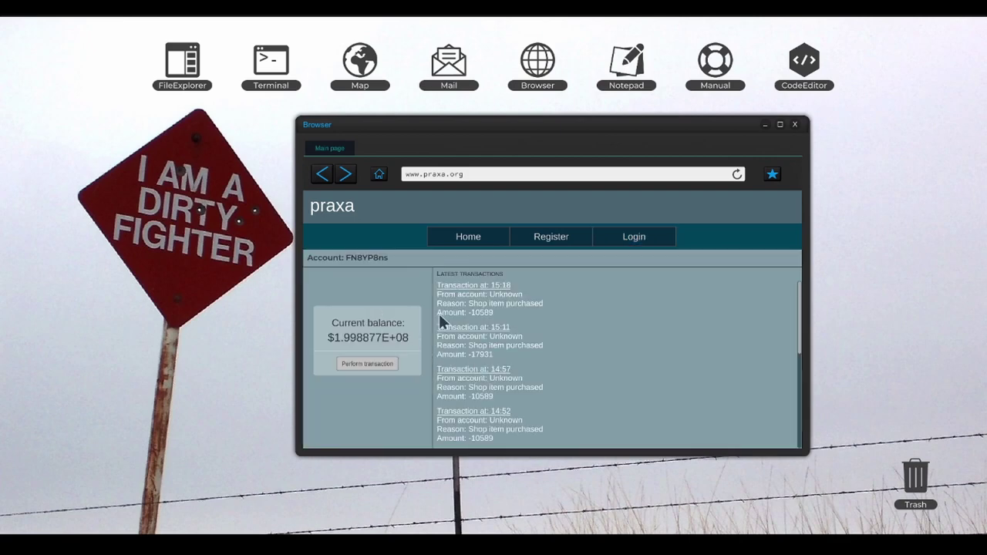
pyautogui.click(22, 17)
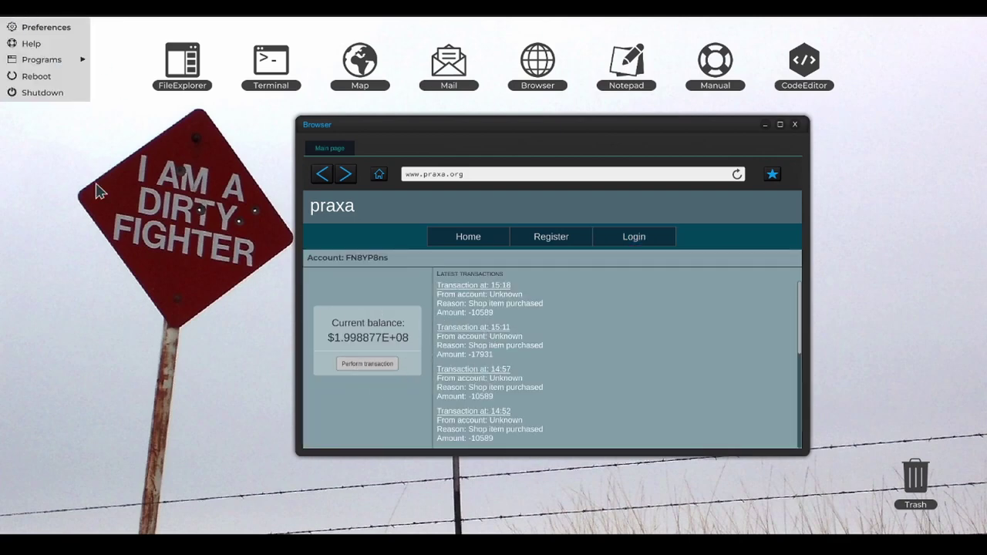
# Step: In Preferences, review the CPU, power supply and hard disk details
pyautogui.click(42, 24)
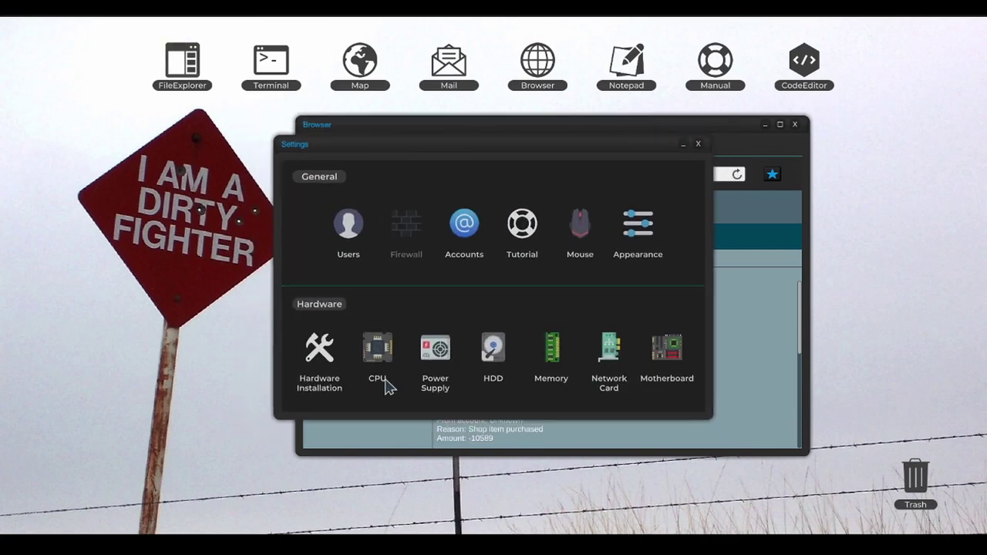
pyautogui.click(377, 350)
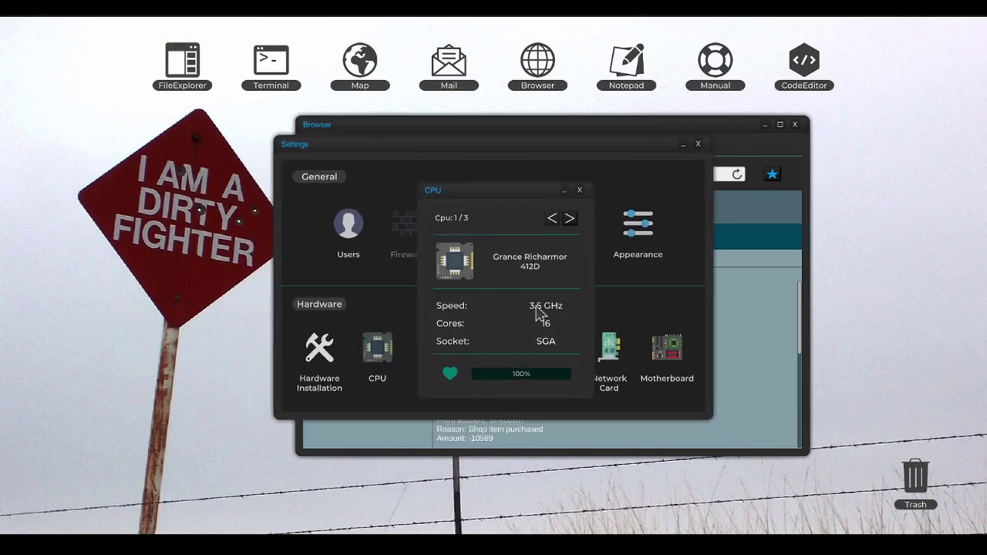
pyautogui.click(571, 224)
pyautogui.click(579, 190)
pyautogui.click(437, 348)
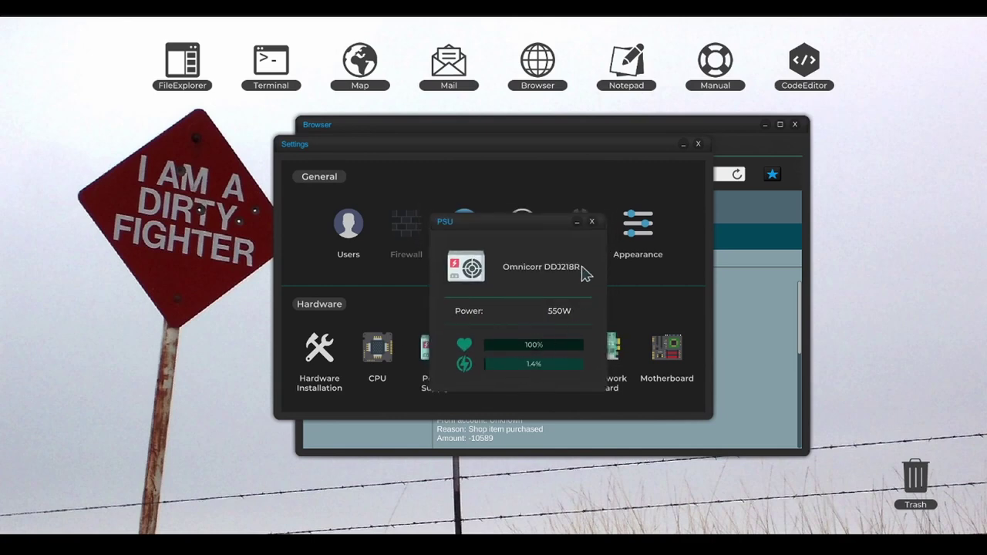
pyautogui.click(591, 221)
pyautogui.click(490, 351)
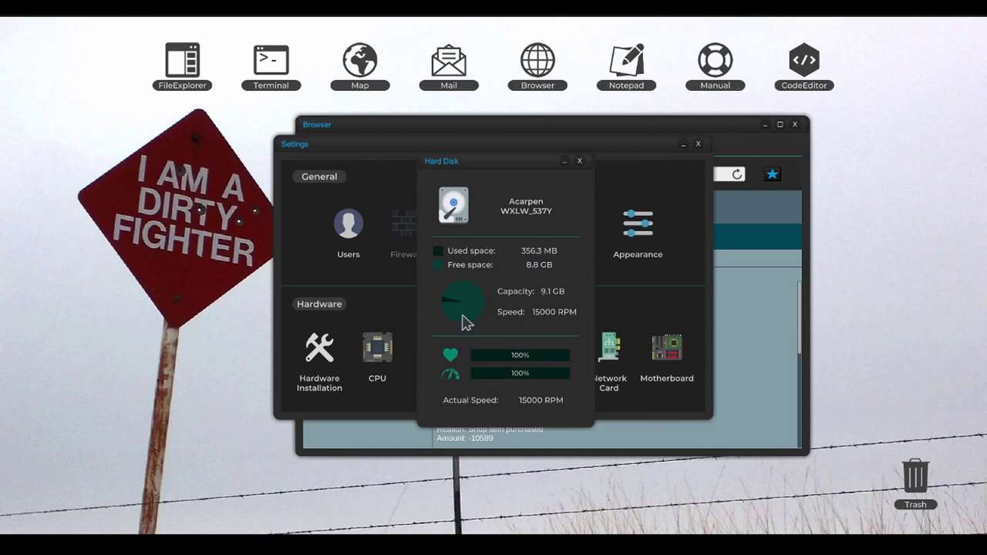
pyautogui.click(580, 162)
# Step: Review the memory modules, network cards and motherboard details
pyautogui.click(553, 349)
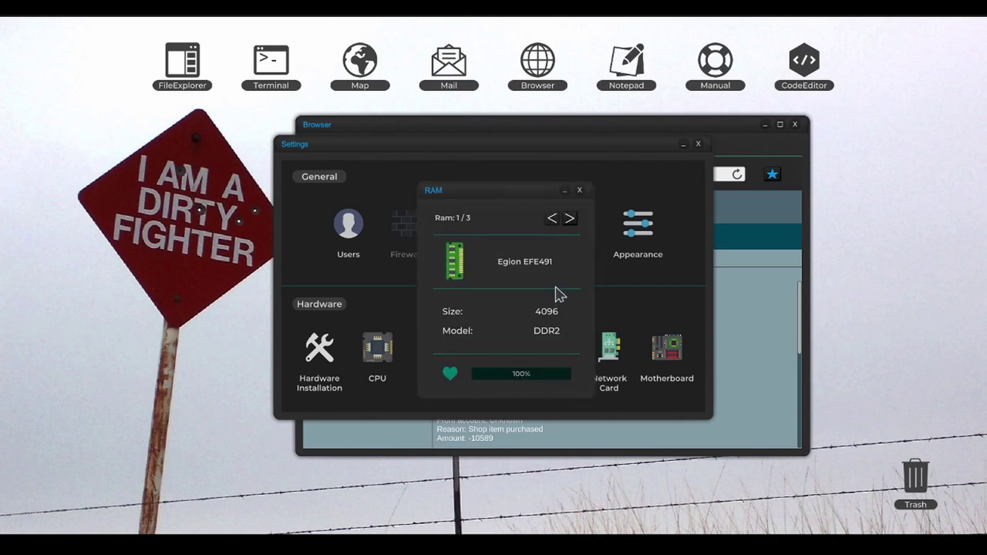
pyautogui.click(571, 218)
pyautogui.click(580, 190)
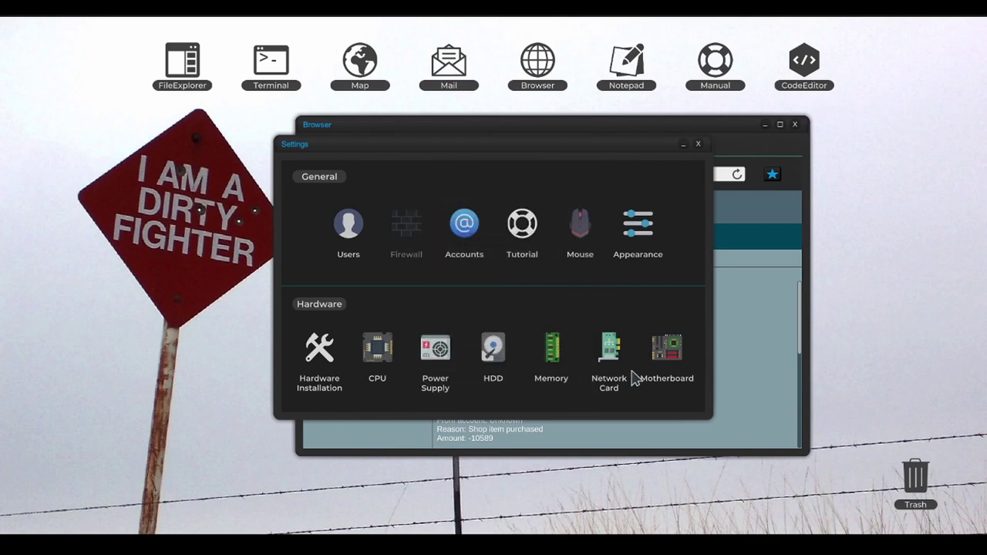
pyautogui.click(612, 351)
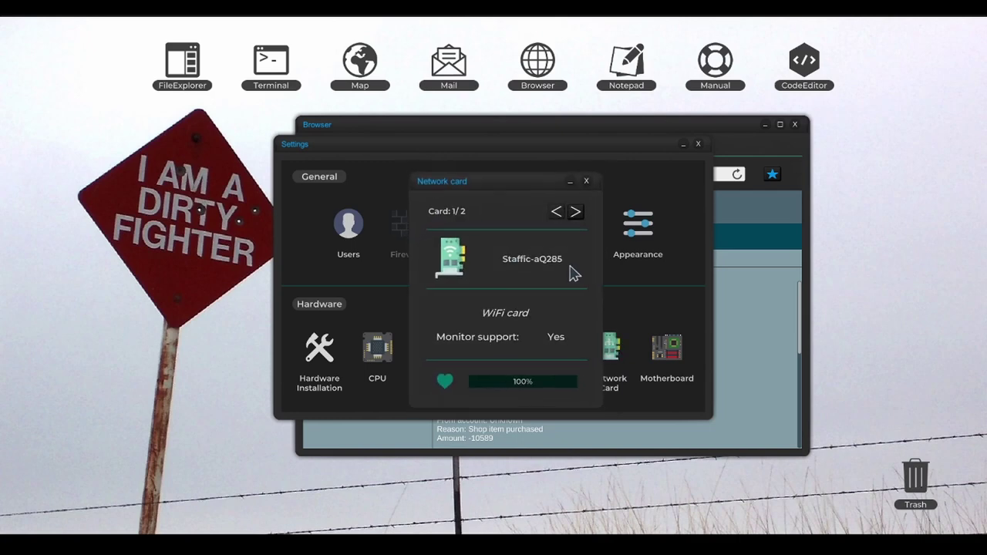
pyautogui.click(571, 219)
pyautogui.click(580, 191)
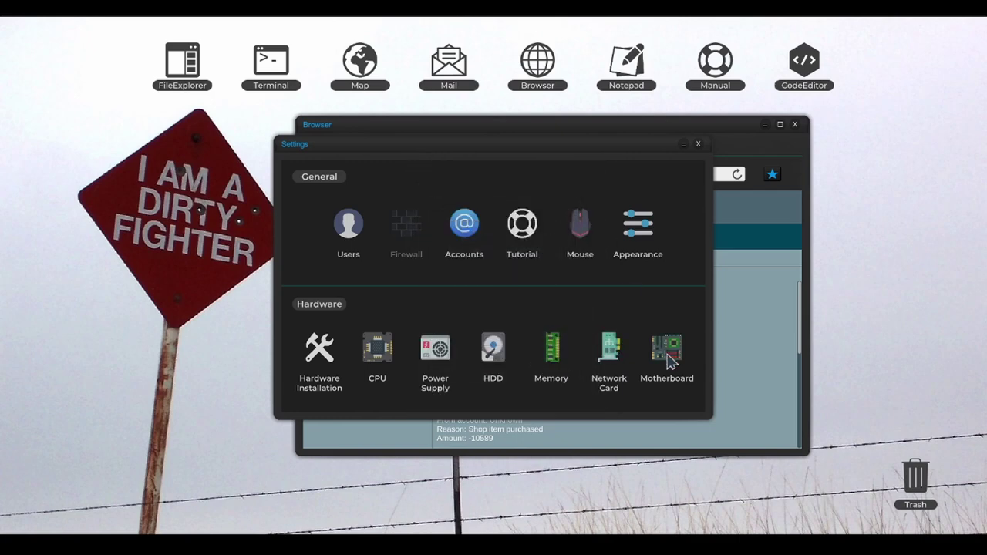
pyautogui.click(666, 349)
pyautogui.click(598, 168)
# Step: Check the mouse and appearance settings, then close Settings and the browser
pyautogui.click(580, 223)
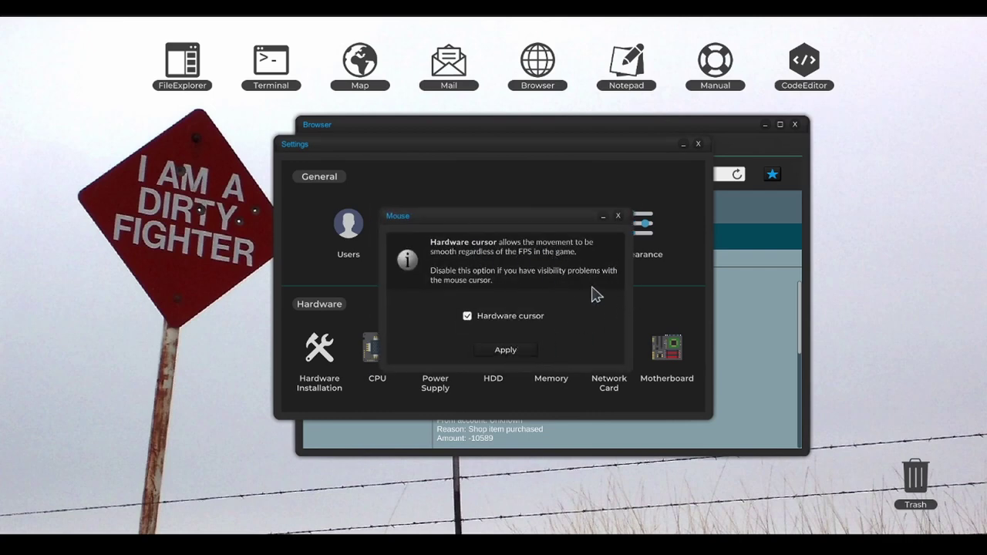
pyautogui.click(618, 217)
pyautogui.click(640, 236)
pyautogui.click(784, 110)
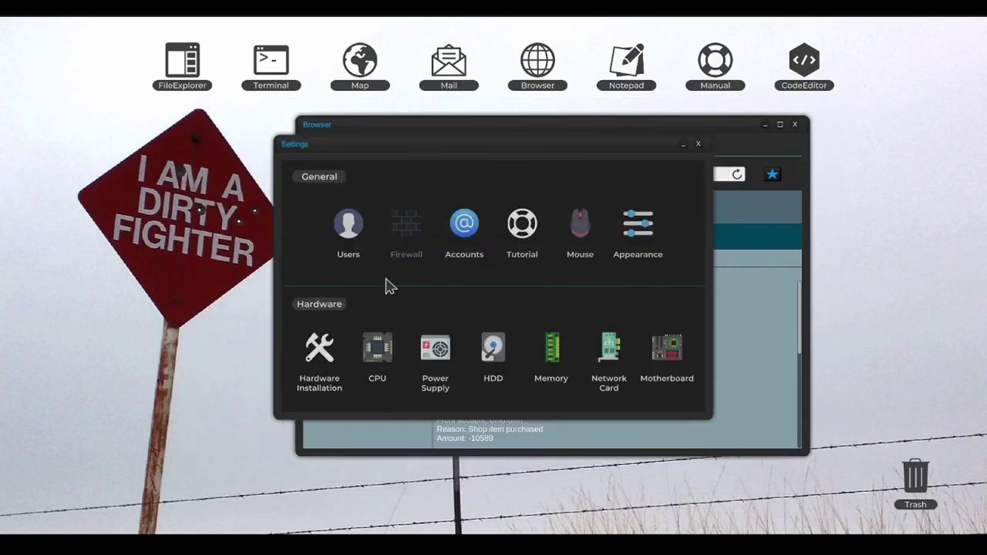
pyautogui.click(699, 143)
pyautogui.click(795, 124)
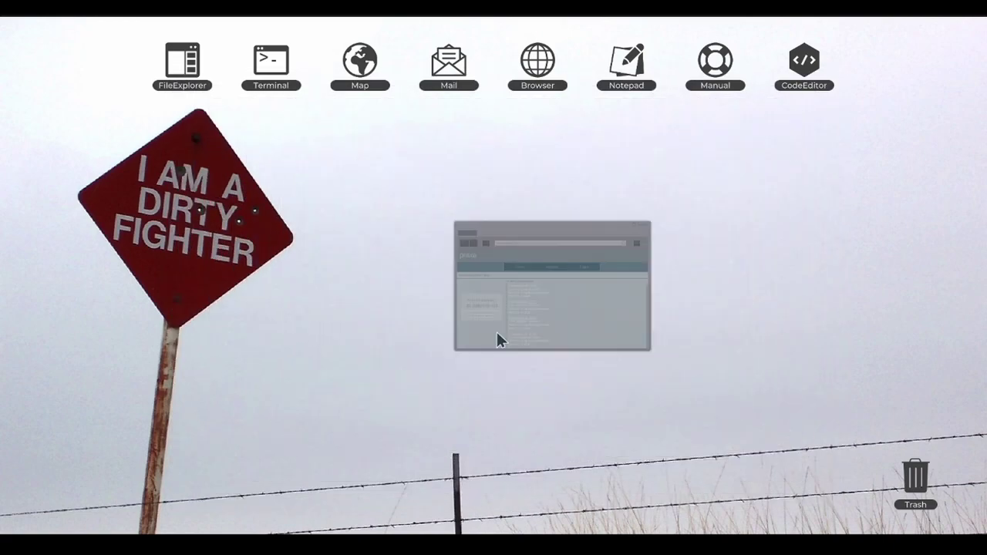